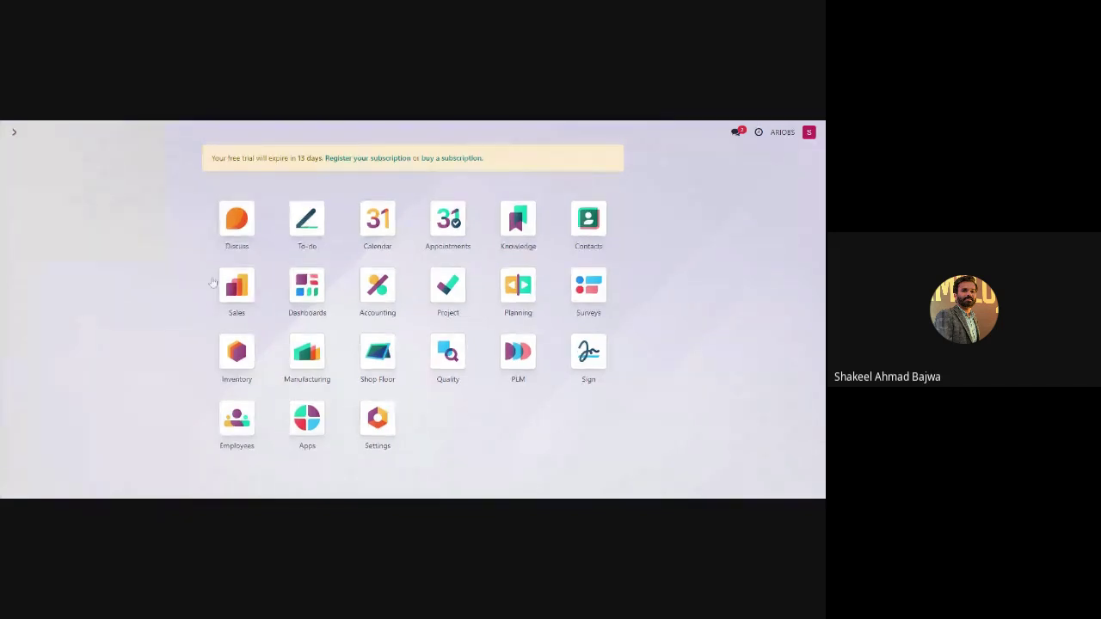
# - Open the configuration settings of the Inventory app
pyautogui.click(232, 372)
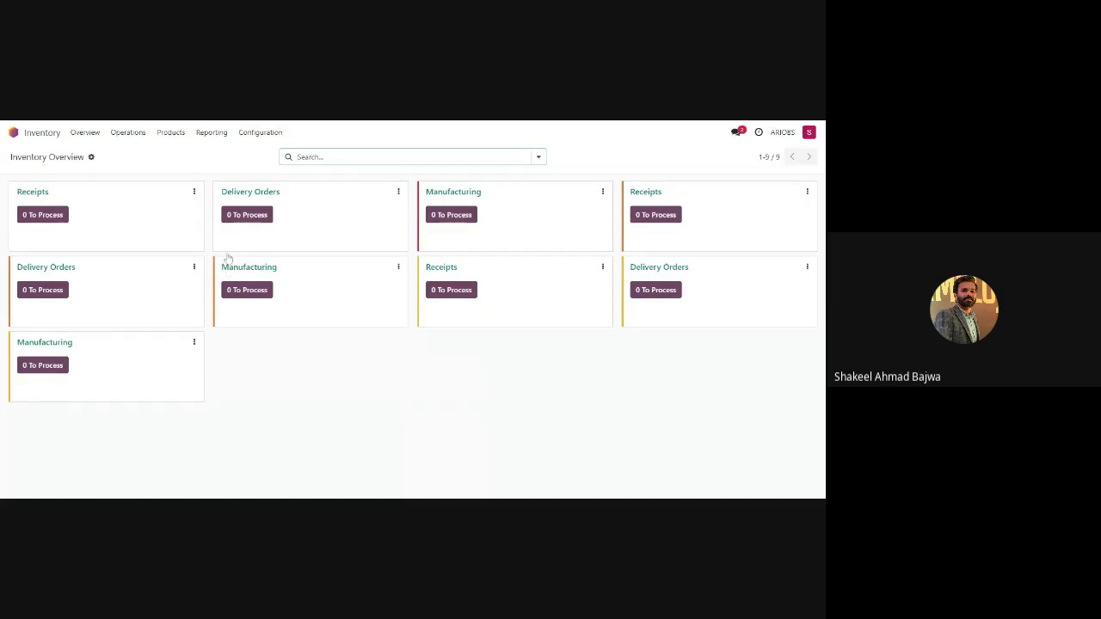
pyautogui.click(250, 134)
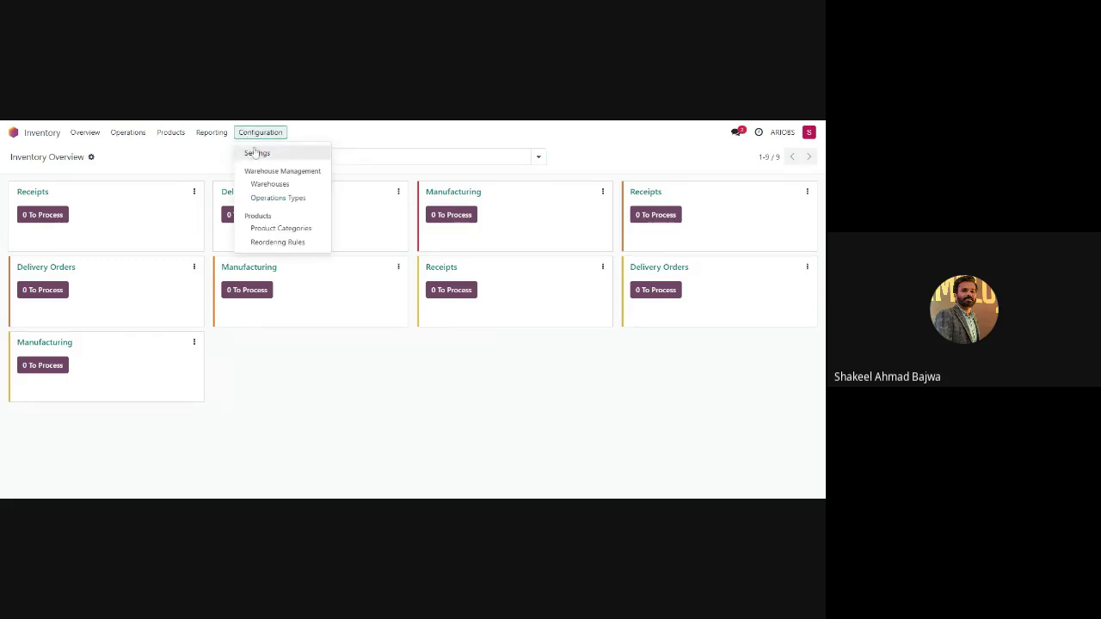
pyautogui.click(256, 153)
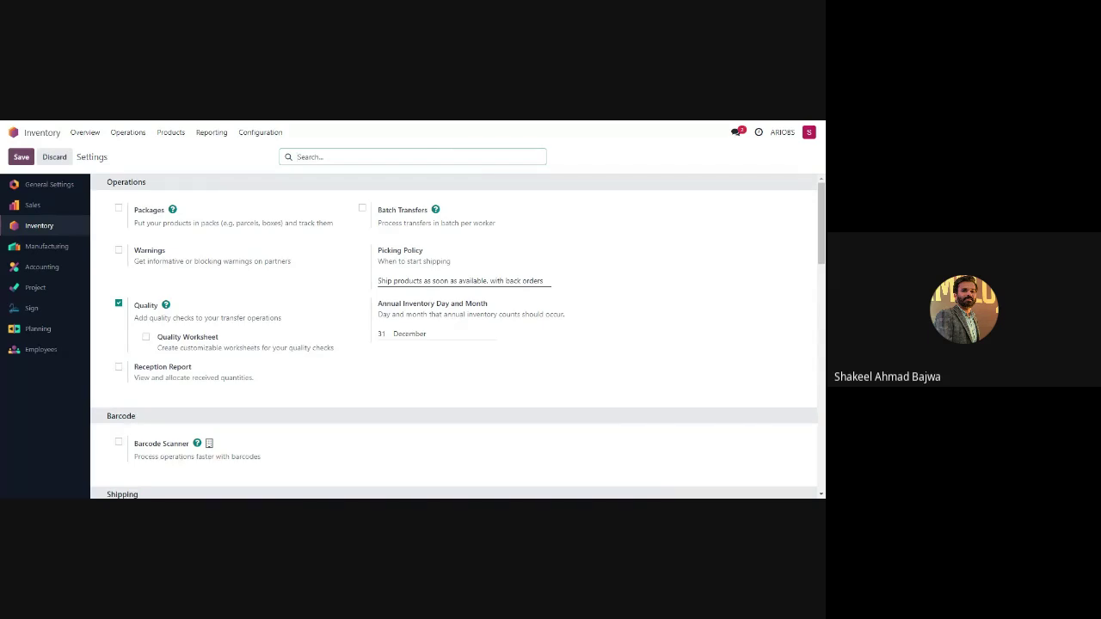
# - Switch the picking policy to Ship all products at once and back to Ship products as soon as available, with back orders
pyautogui.click(432, 290)
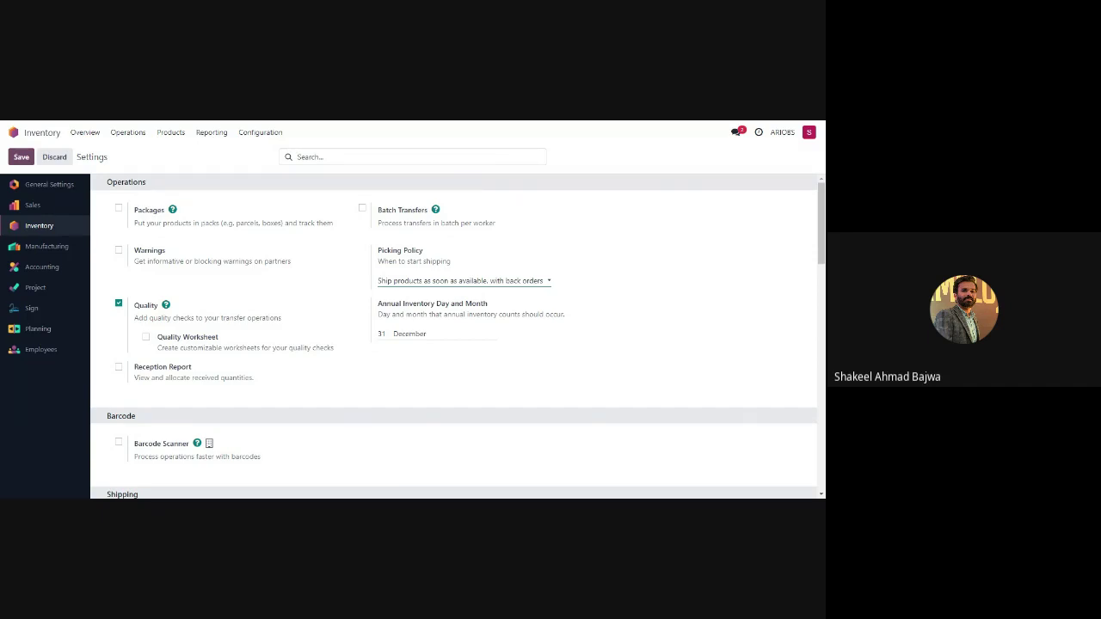
pyautogui.press('Down')
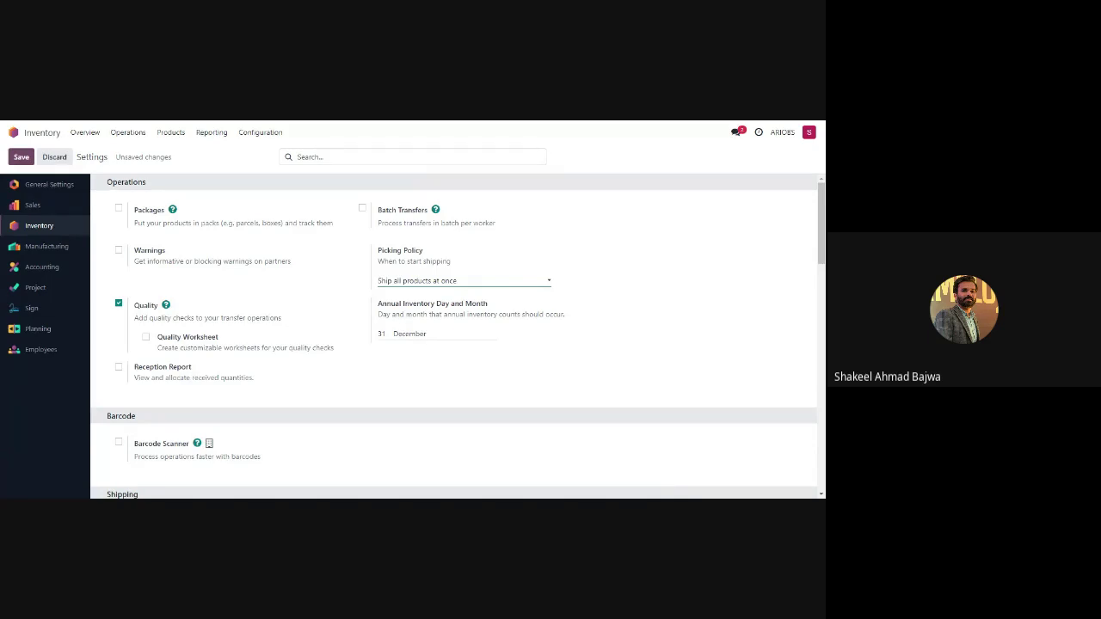
pyautogui.click(477, 282)
pyautogui.click(462, 300)
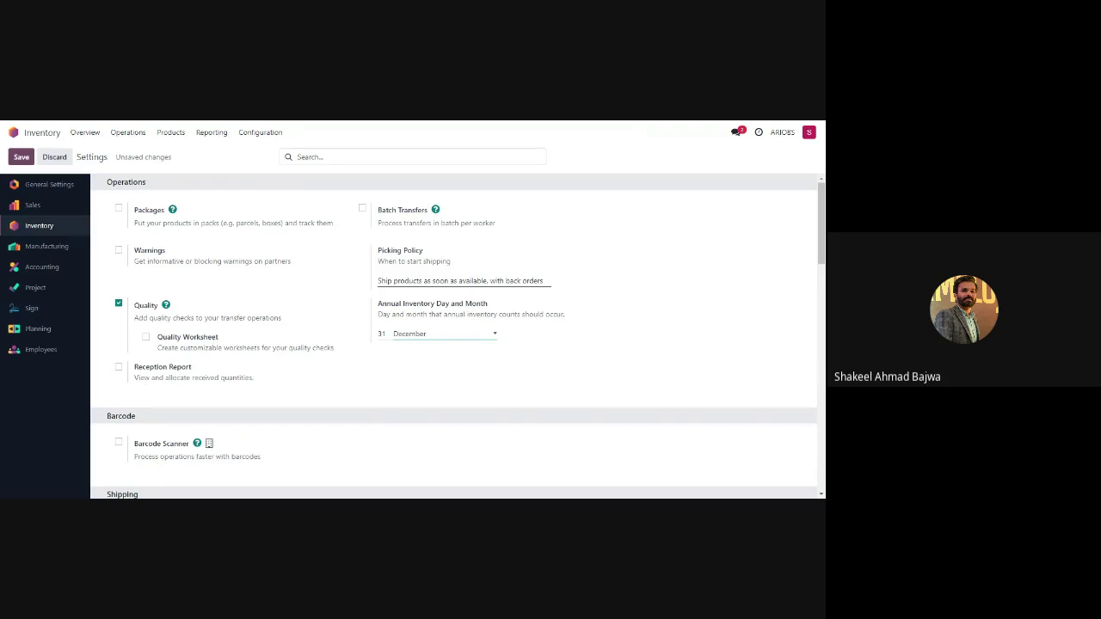
# - Enable Reception Report and Barcode Scanner, saving after each one and confirming the pricing plan change
pyautogui.click(118, 367)
pyautogui.click(20, 157)
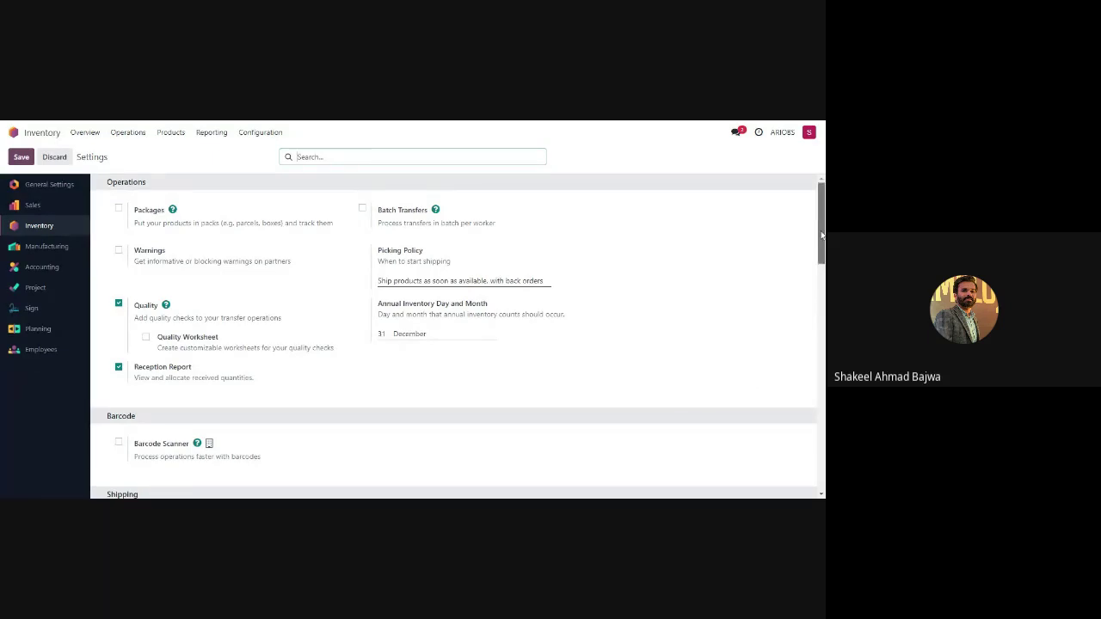
pyautogui.moveTo(821, 234); pyautogui.dragTo(822, 266)
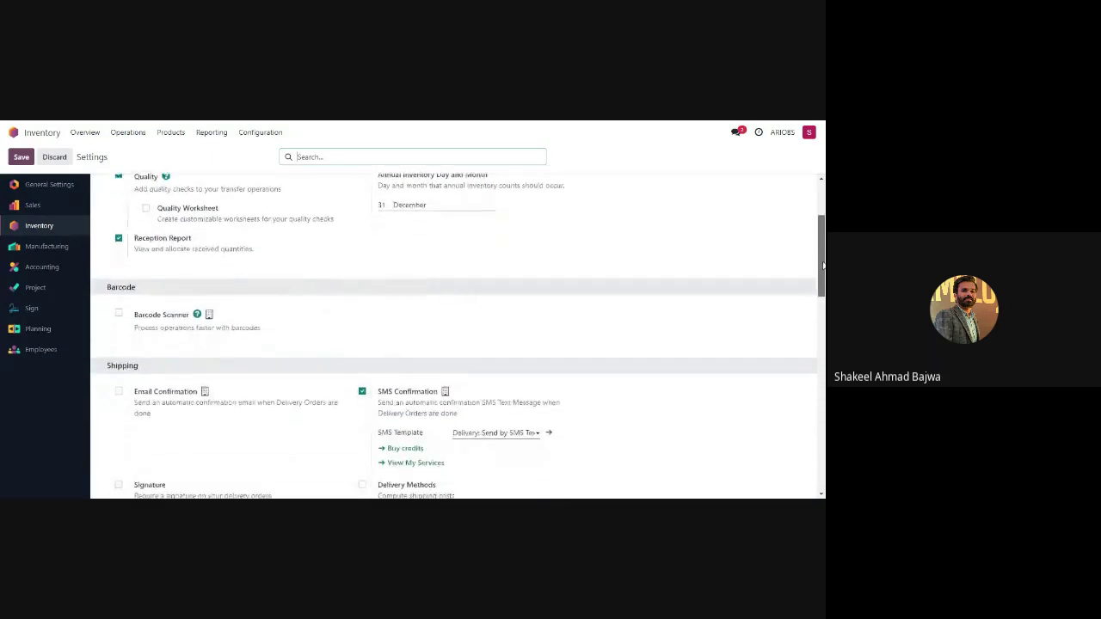
pyautogui.click(119, 313)
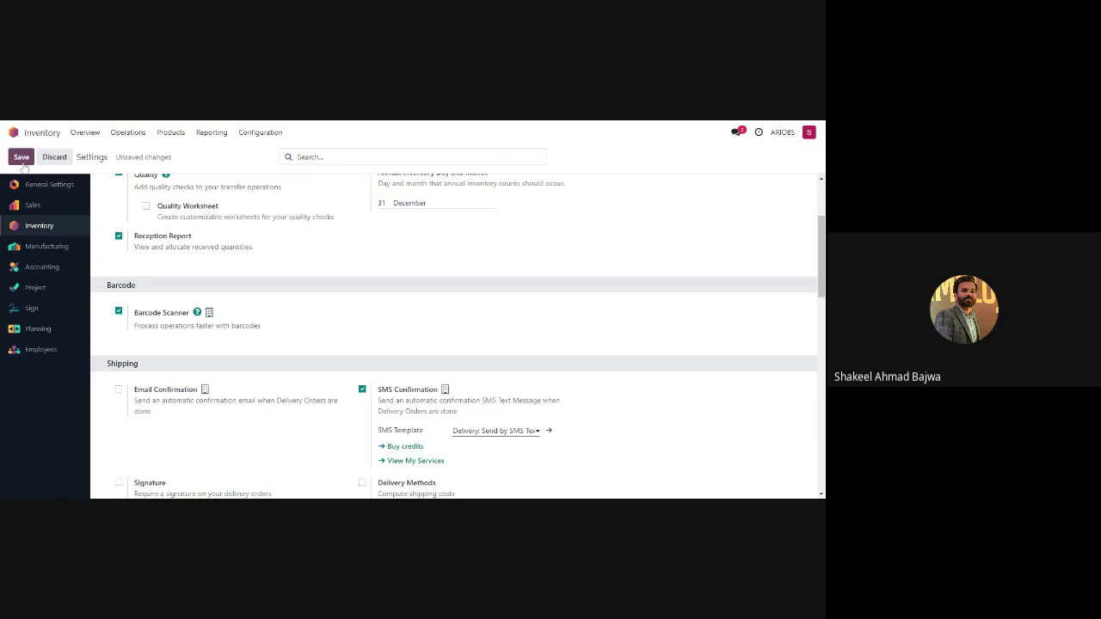
pyautogui.click(22, 157)
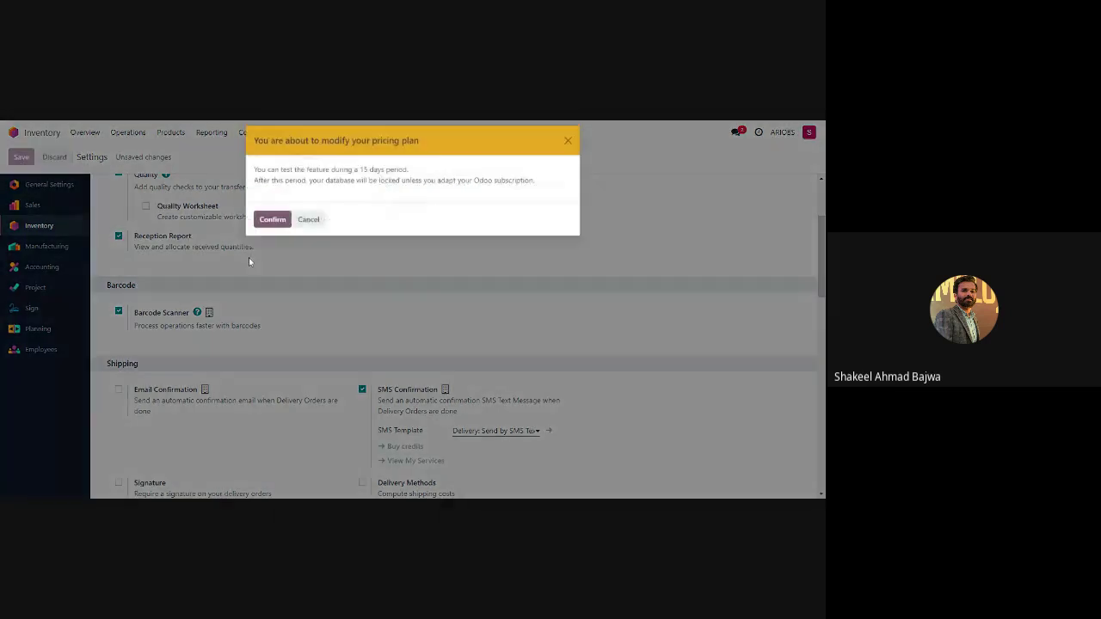
pyautogui.click(271, 219)
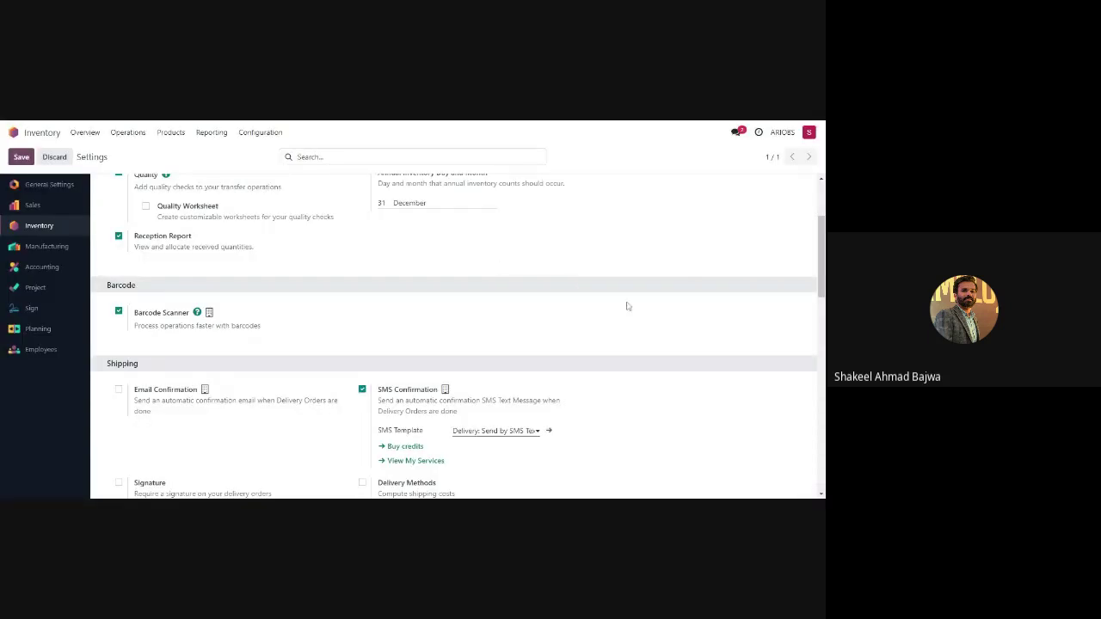
# - Enable Email Confirmation for delivery orders in the Shipping settings and save
pyautogui.moveTo(822, 270); pyautogui.dragTo(822, 296)
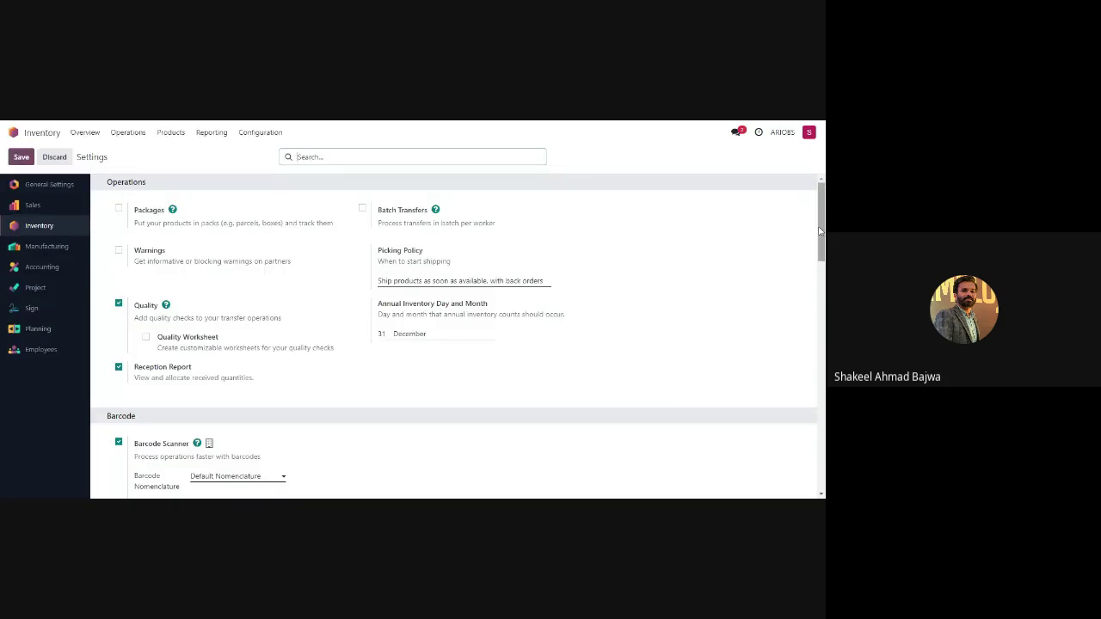
pyautogui.moveTo(819, 234); pyautogui.dragTo(819, 321)
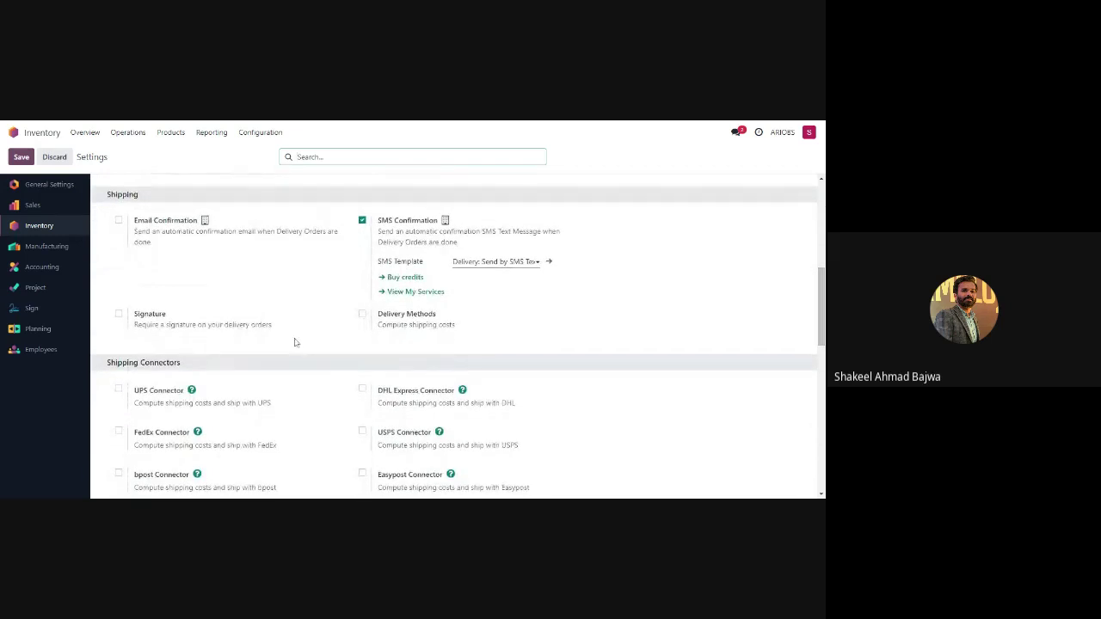
pyautogui.click(129, 222)
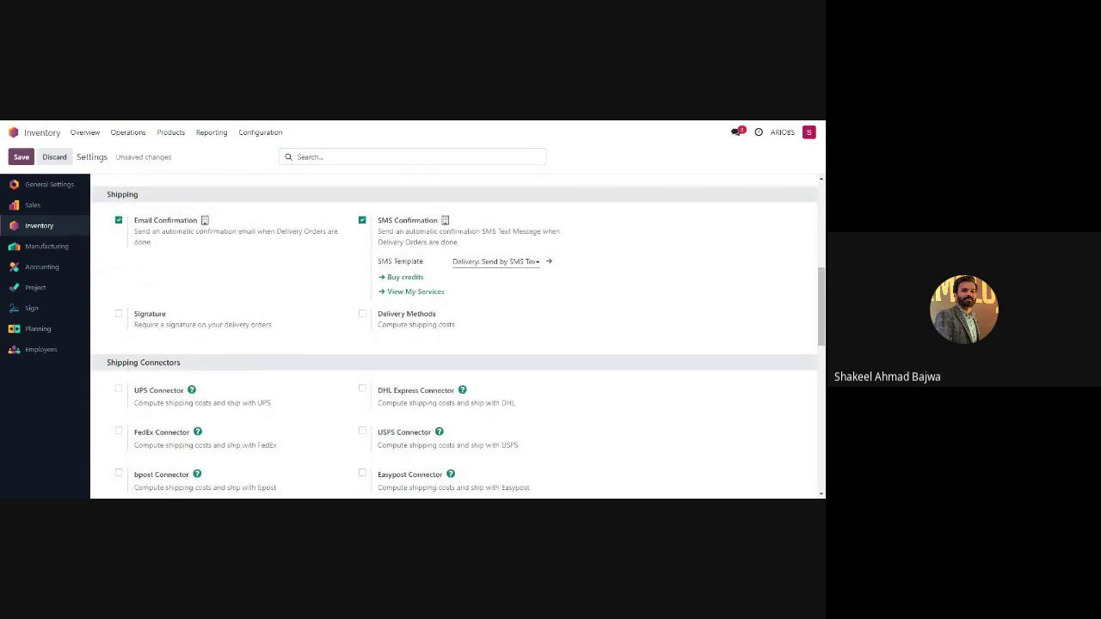
pyautogui.click(18, 160)
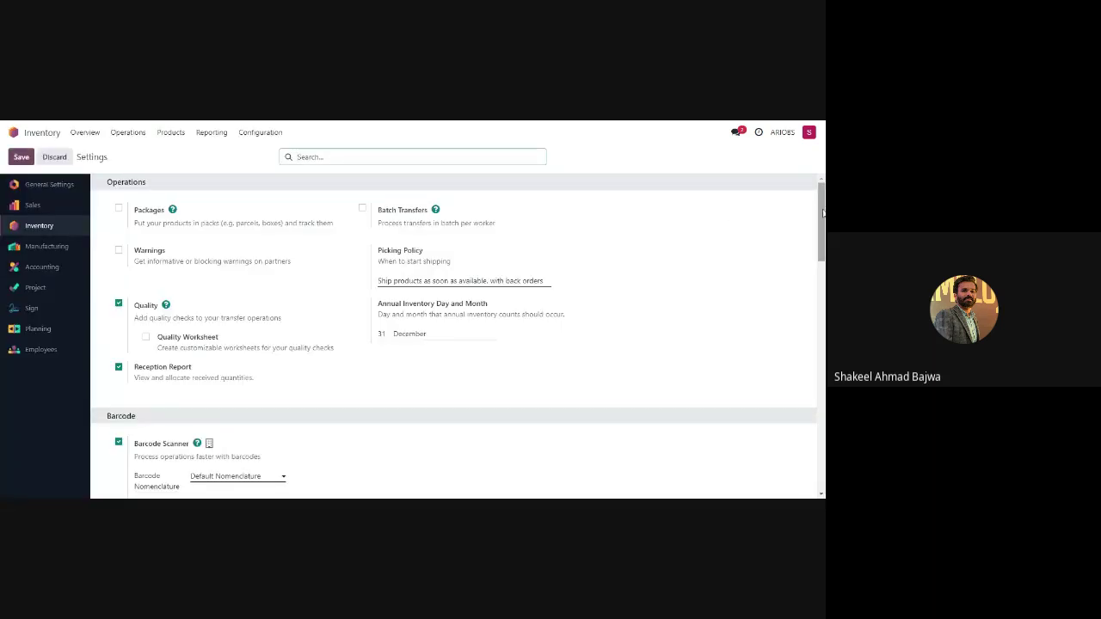
# - Enable the DHL Express and FedEx shipping connectors, save, and confirm the pricing plan change
pyautogui.moveTo(822, 212); pyautogui.dragTo(819, 300)
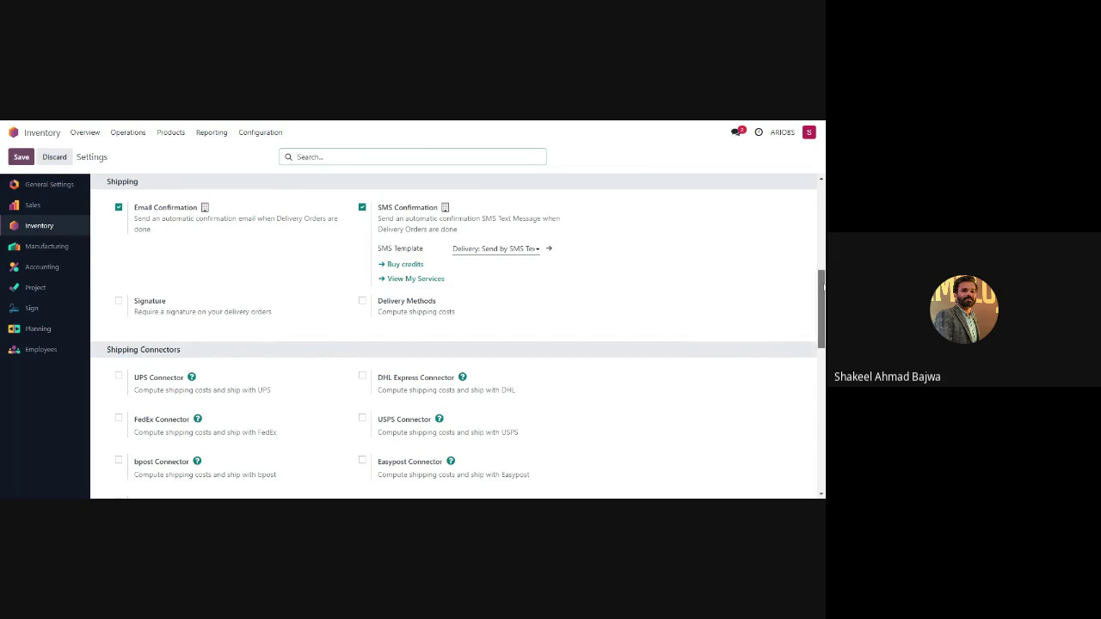
pyautogui.scroll(-3, 822, 293)
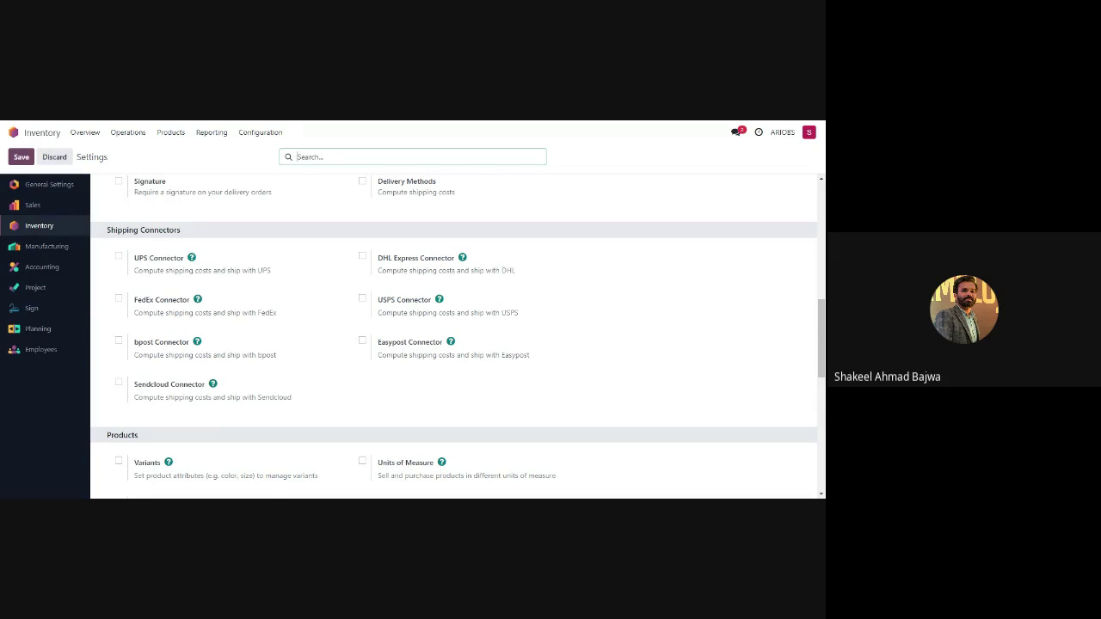
pyautogui.click(362, 257)
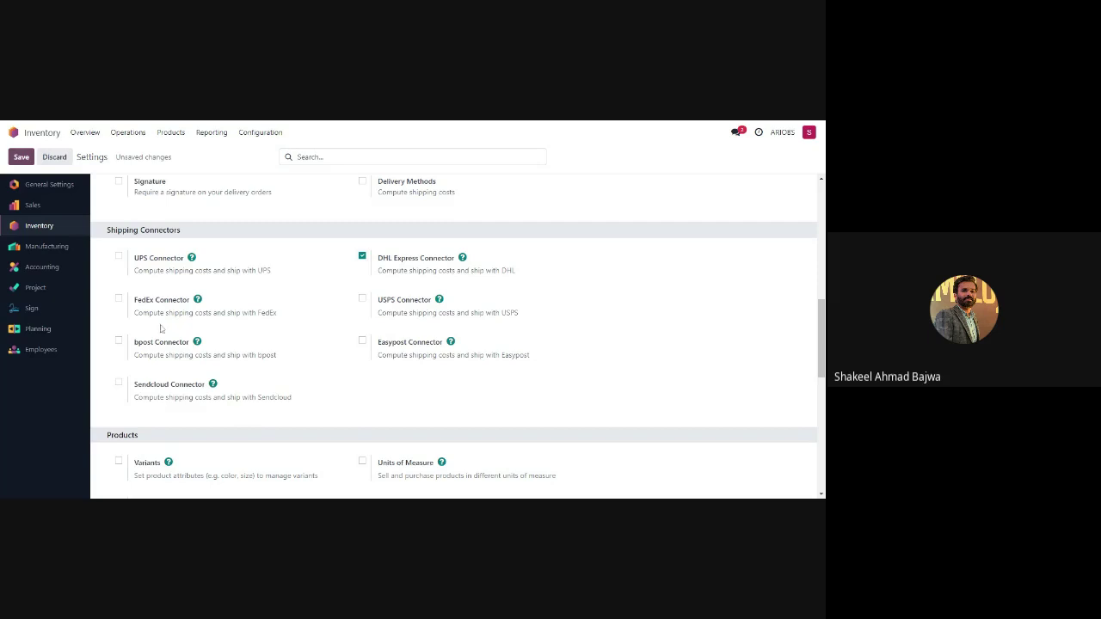
pyautogui.click(119, 300)
pyautogui.click(21, 157)
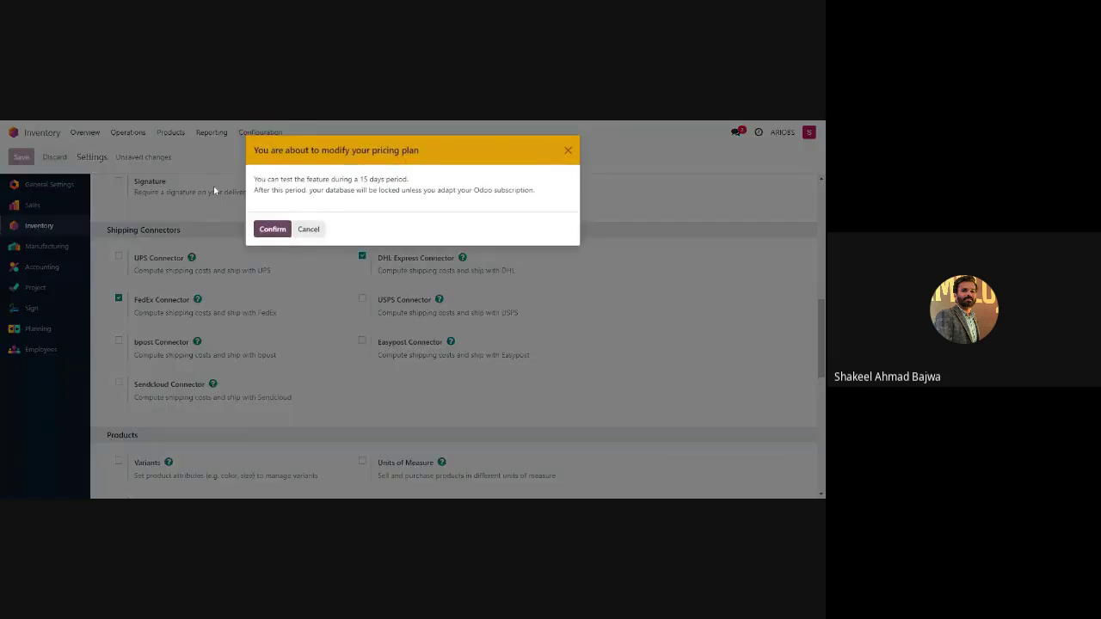
pyautogui.click(265, 228)
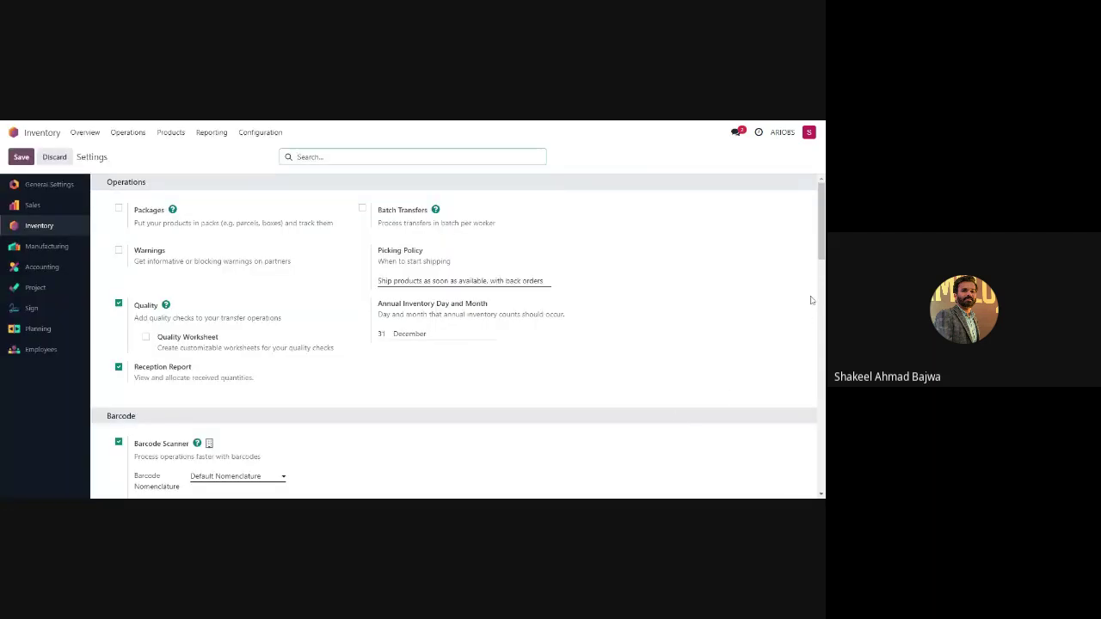
# - Enable product Variants in the Products settings and save
pyautogui.moveTo(820, 256); pyautogui.dragTo(816, 386)
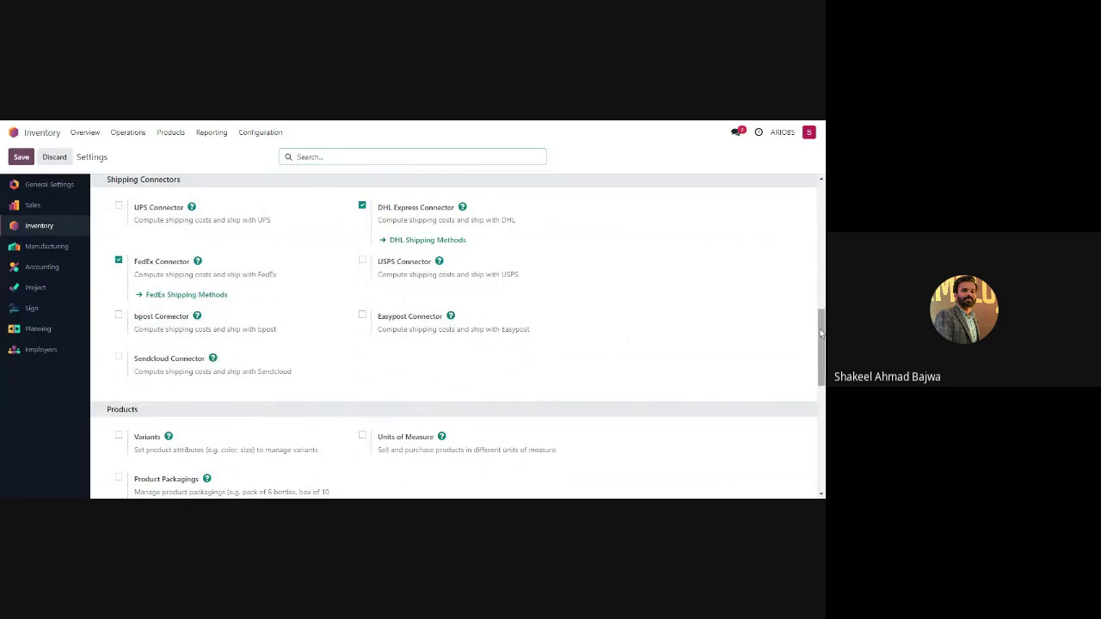
pyautogui.moveTo(821, 333); pyautogui.dragTo(809, 359)
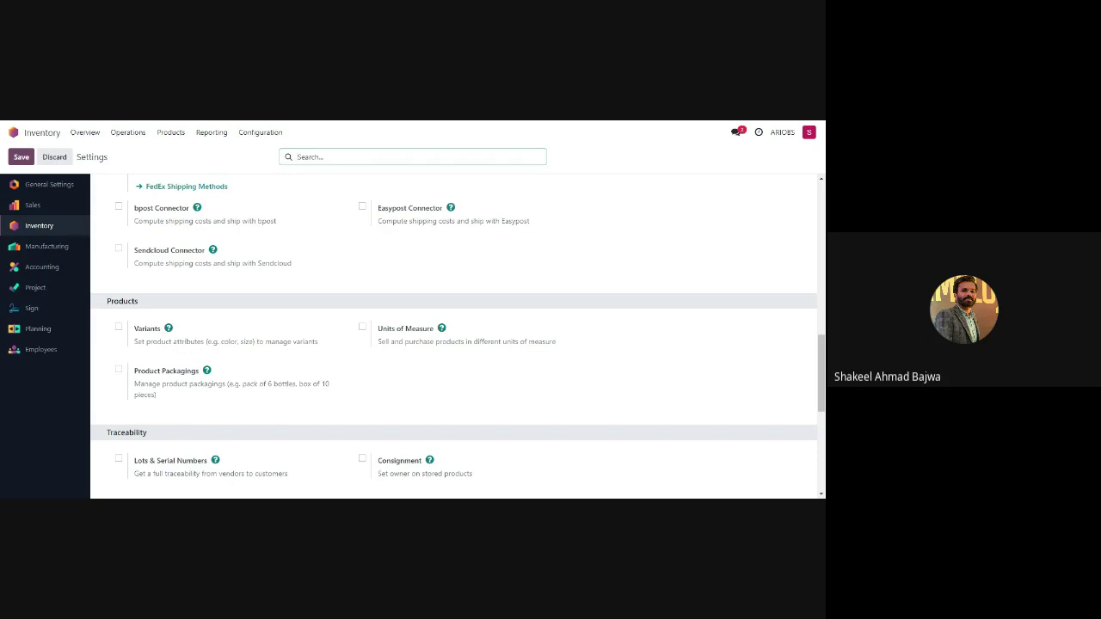
pyautogui.moveTo(239, 372)
pyautogui.click(119, 328)
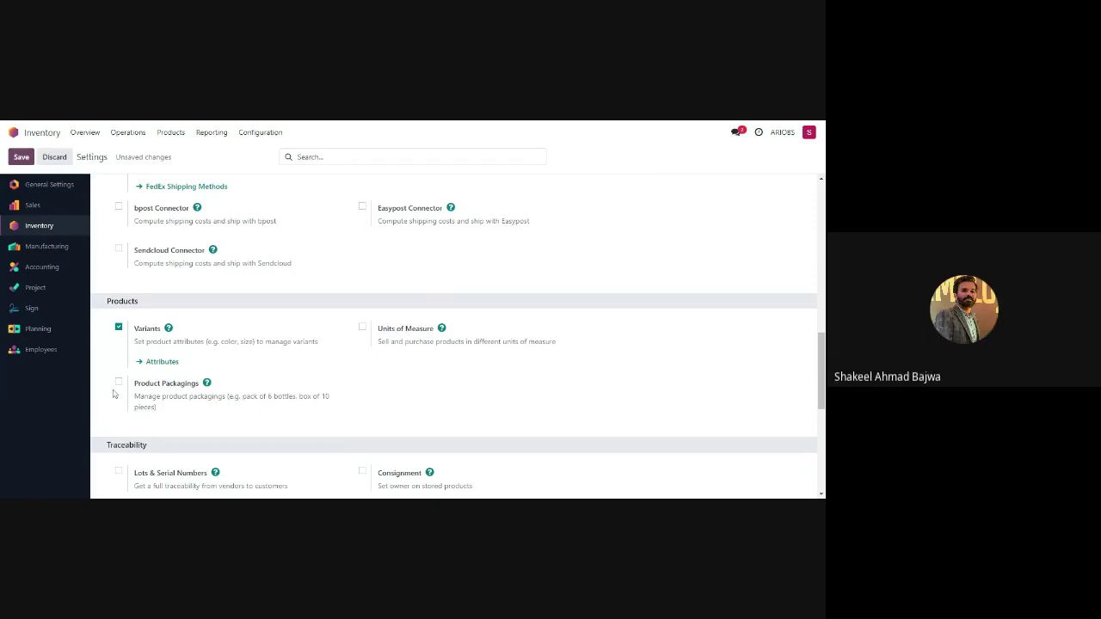
pyautogui.click(20, 157)
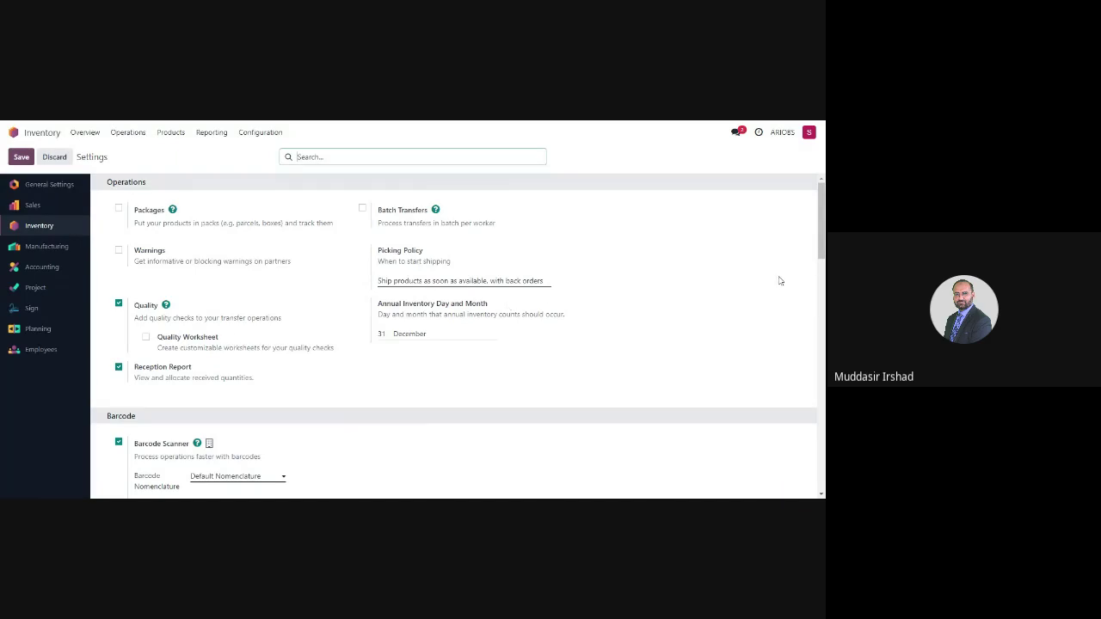
# - Enable Units of Measure in the Products settings and save
pyautogui.scroll(-3, 456, 336)
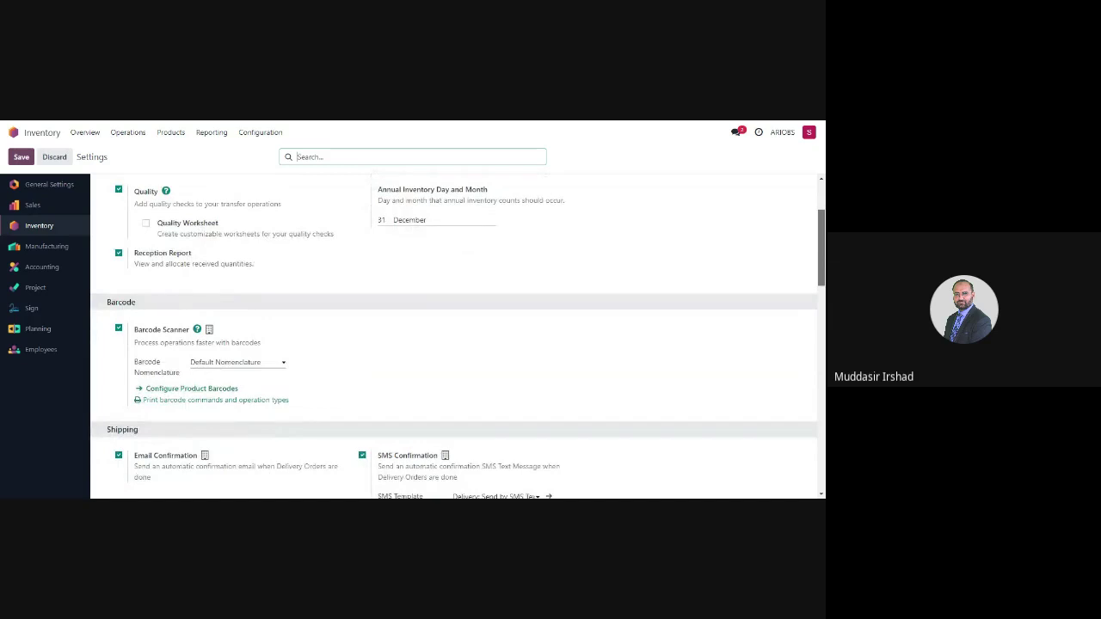
pyautogui.scroll(-2, 454, 337)
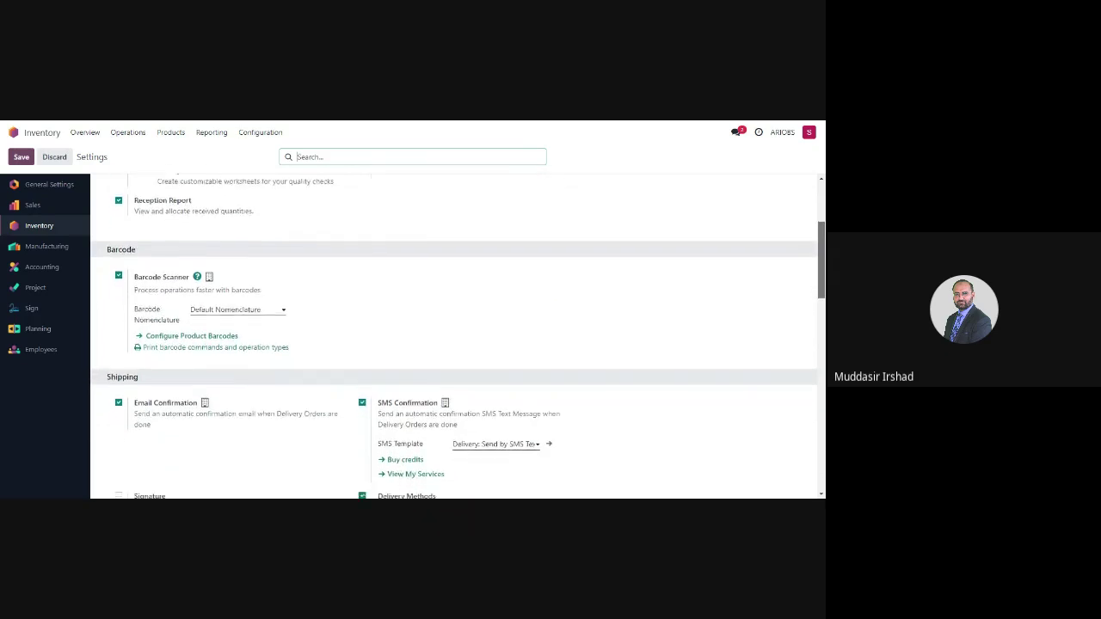
pyautogui.scroll(-6, 821, 378)
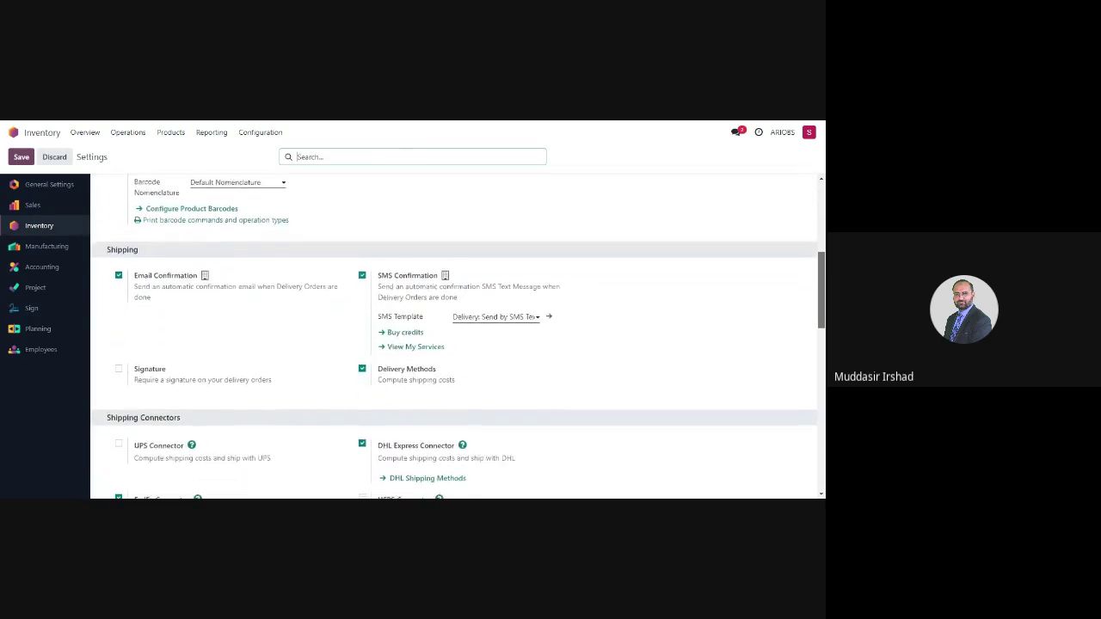
pyautogui.moveTo(822, 379)
pyautogui.mouseDown()
pyautogui.moveTo(820, 439)
pyautogui.moveTo(819, 383)
pyautogui.moveTo(819, 400)
pyautogui.mouseUp()
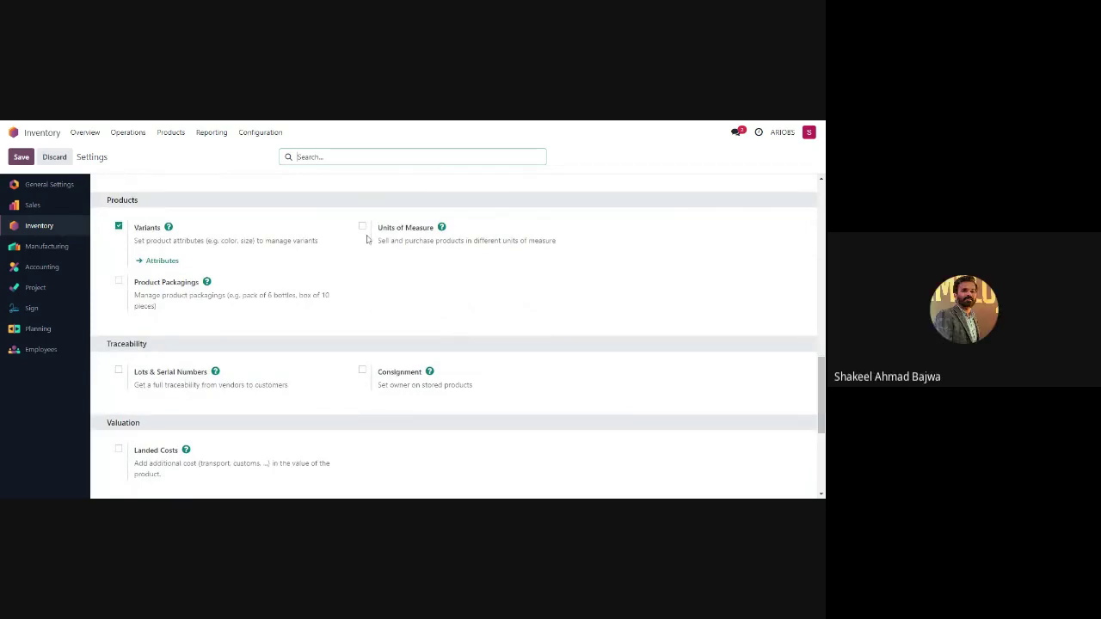
pyautogui.click(362, 226)
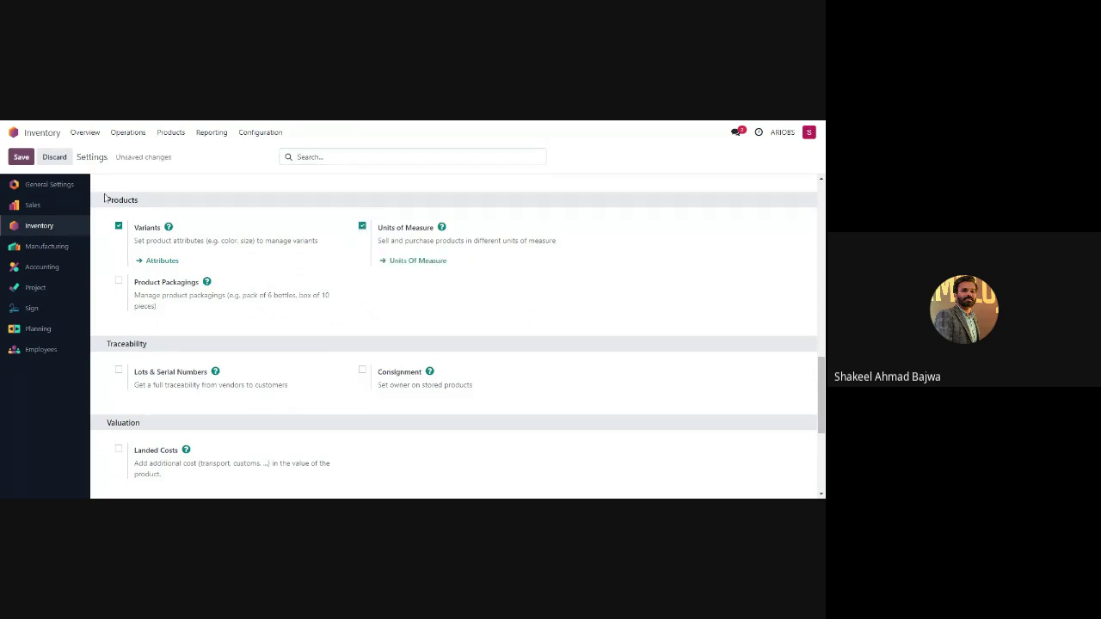
pyautogui.click(21, 158)
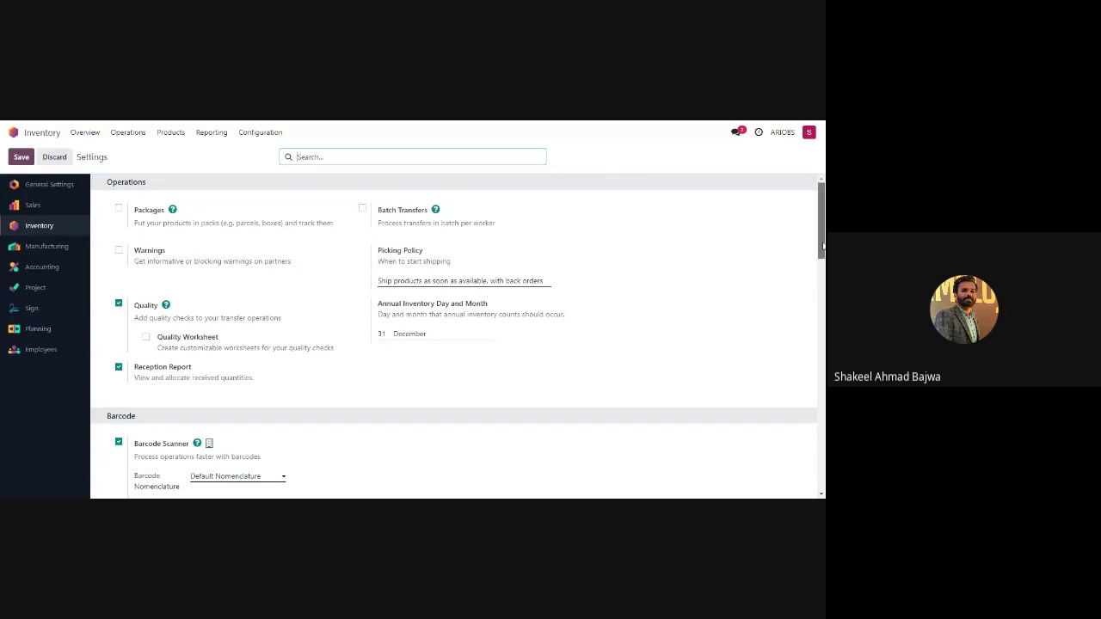
# - Enable Landed Costs in the Valuation settings, save, and confirm the pricing plan change
pyautogui.moveTo(822, 247)
pyautogui.mouseDown()
pyautogui.moveTo(819, 309)
pyautogui.moveTo(794, 384)
pyautogui.moveTo(798, 449)
pyautogui.moveTo(796, 425)
pyautogui.mouseUp()
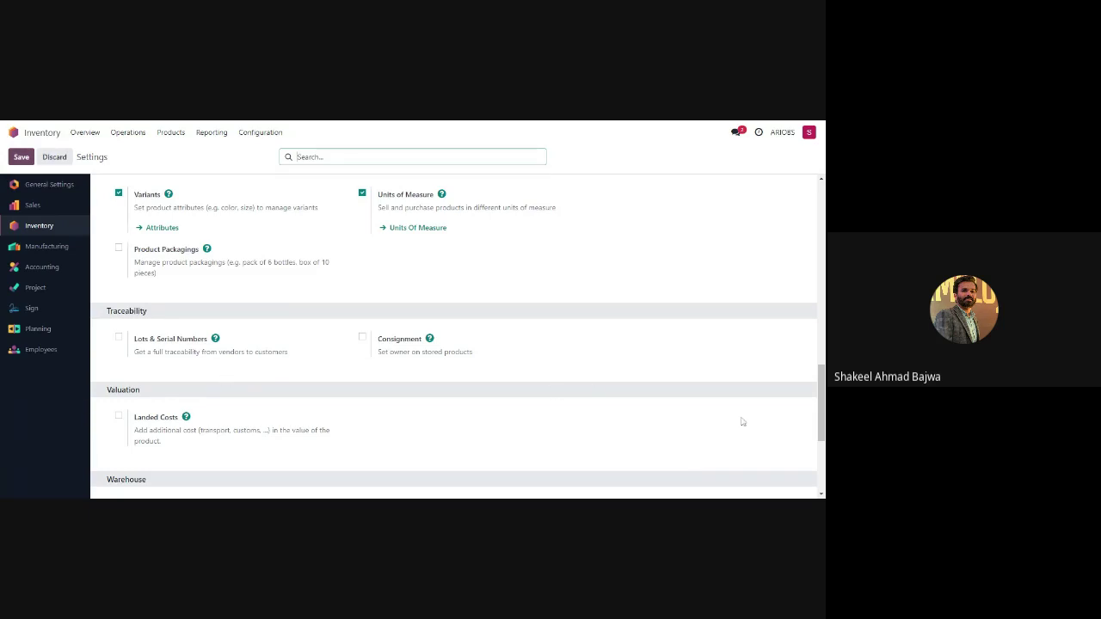
pyautogui.moveTo(817, 396); pyautogui.dragTo(822, 414)
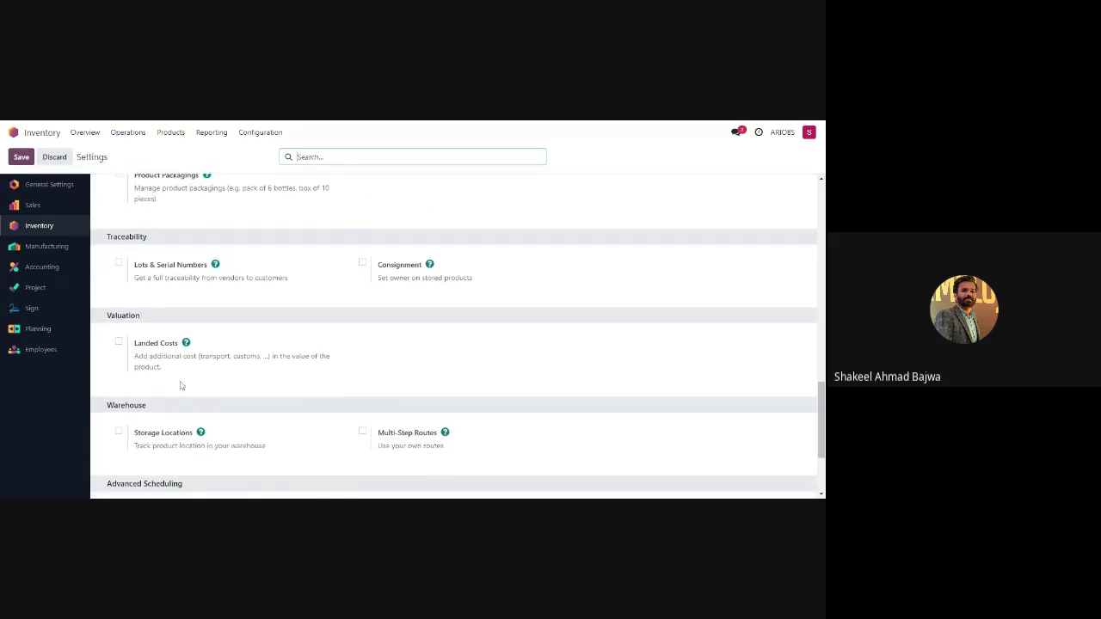
pyautogui.moveTo(134, 359)
pyautogui.click(119, 342)
pyautogui.click(21, 157)
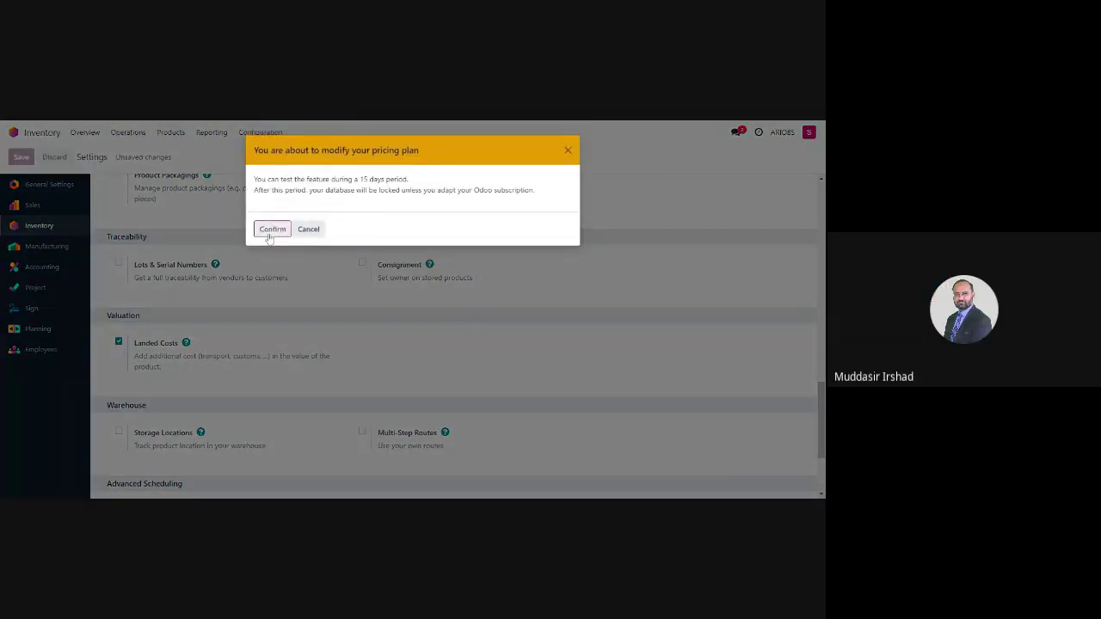
pyautogui.click(269, 231)
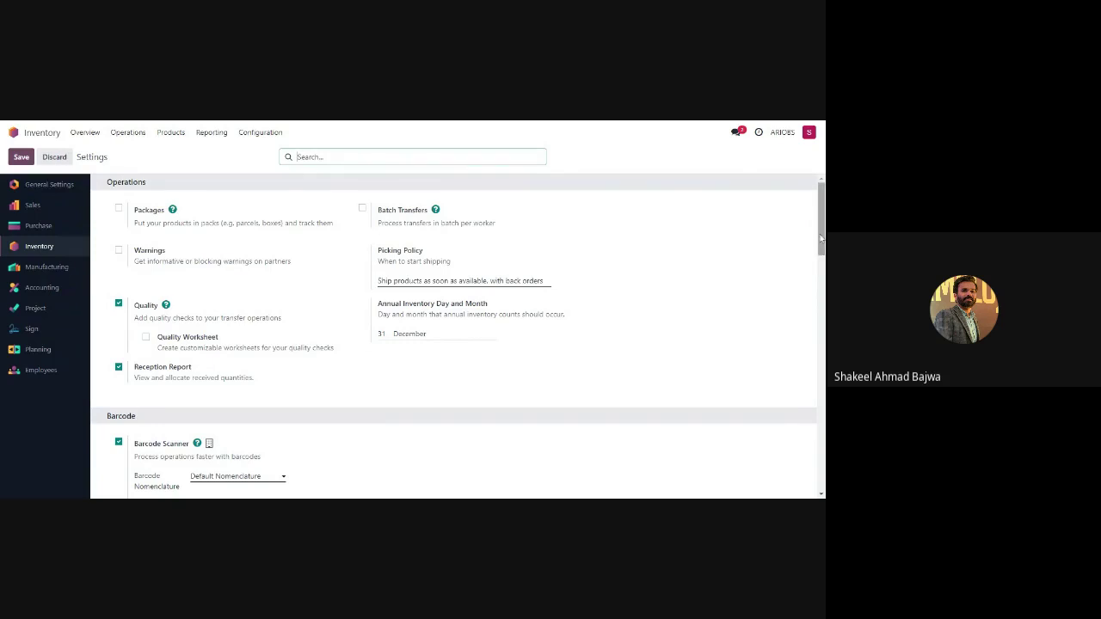
# - Enable Storage Locations in the Warehouse section of the Inventory settings
pyautogui.moveTo(820, 238); pyautogui.dragTo(821, 464)
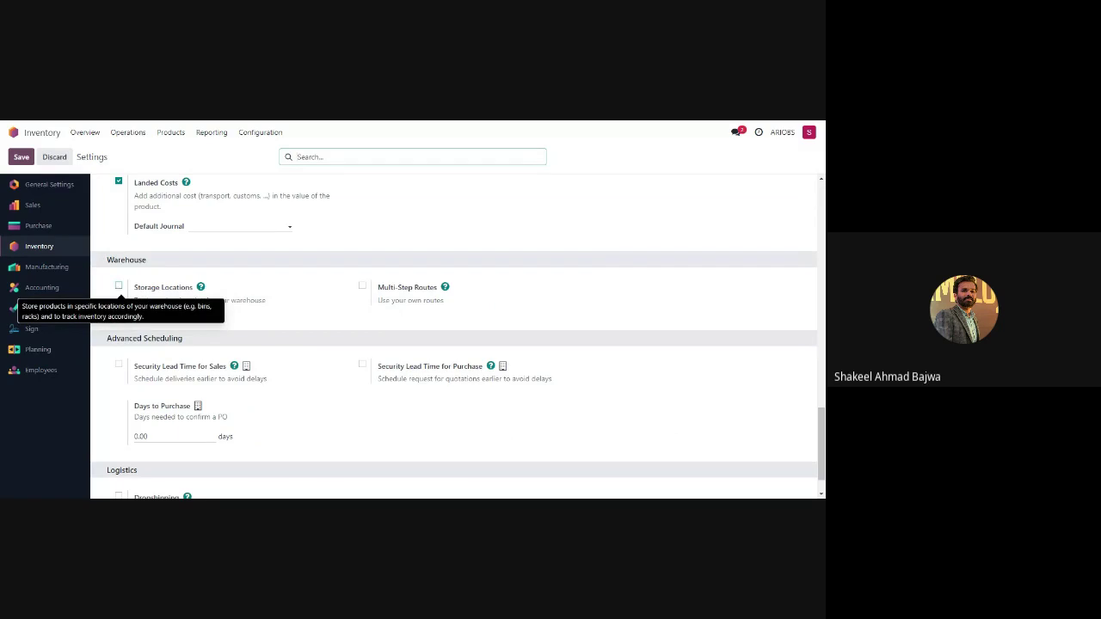
pyautogui.click(118, 286)
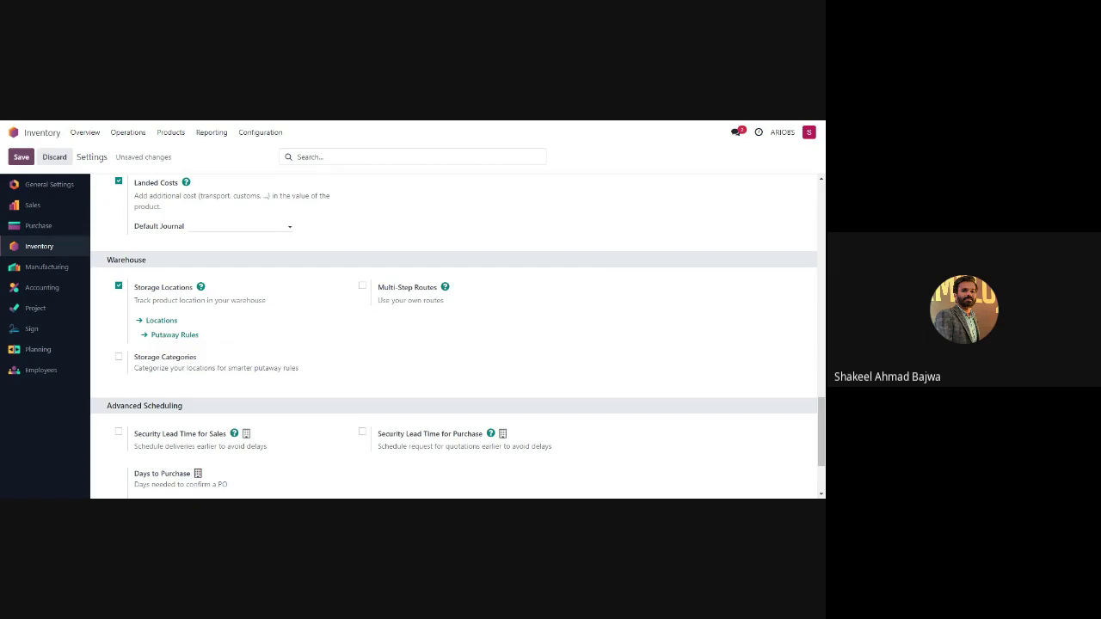
pyautogui.click(119, 357)
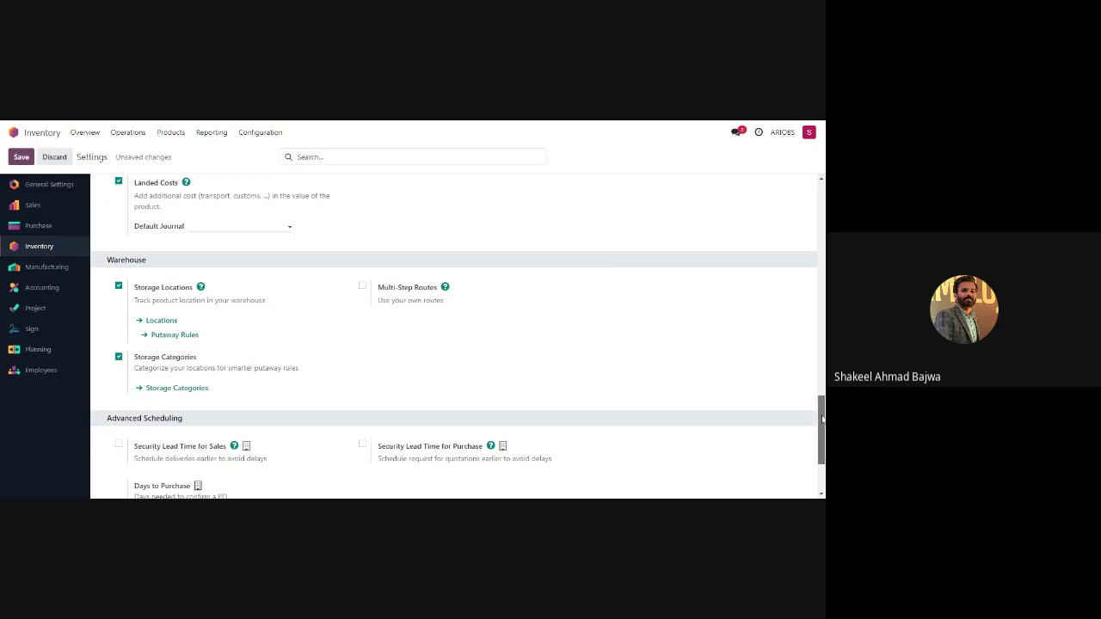
pyautogui.scroll(-1, 821, 419)
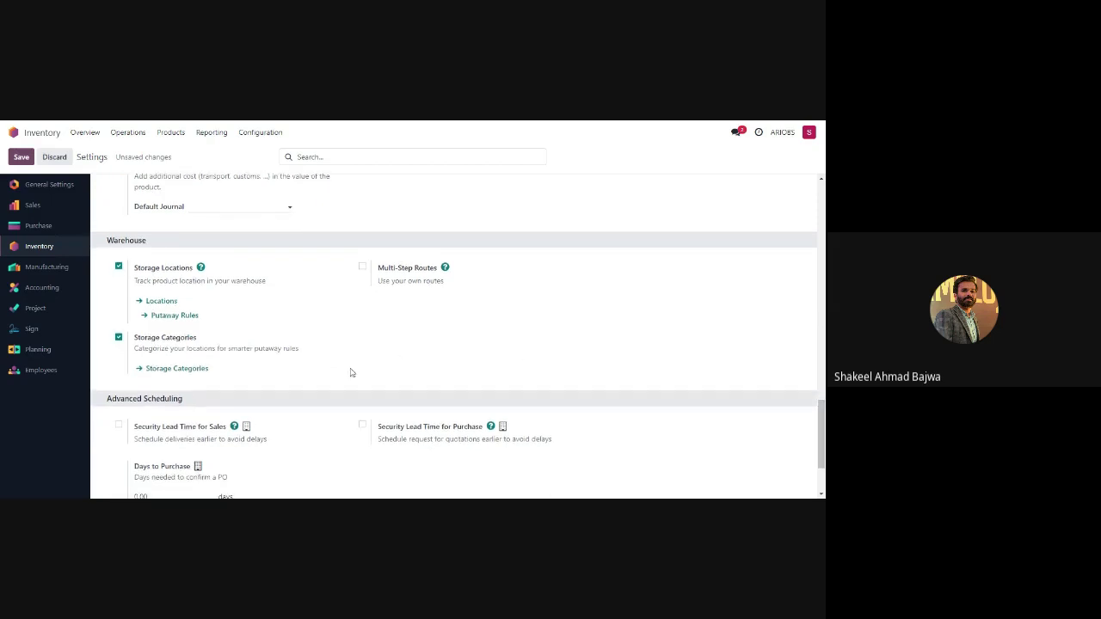
pyautogui.click(119, 337)
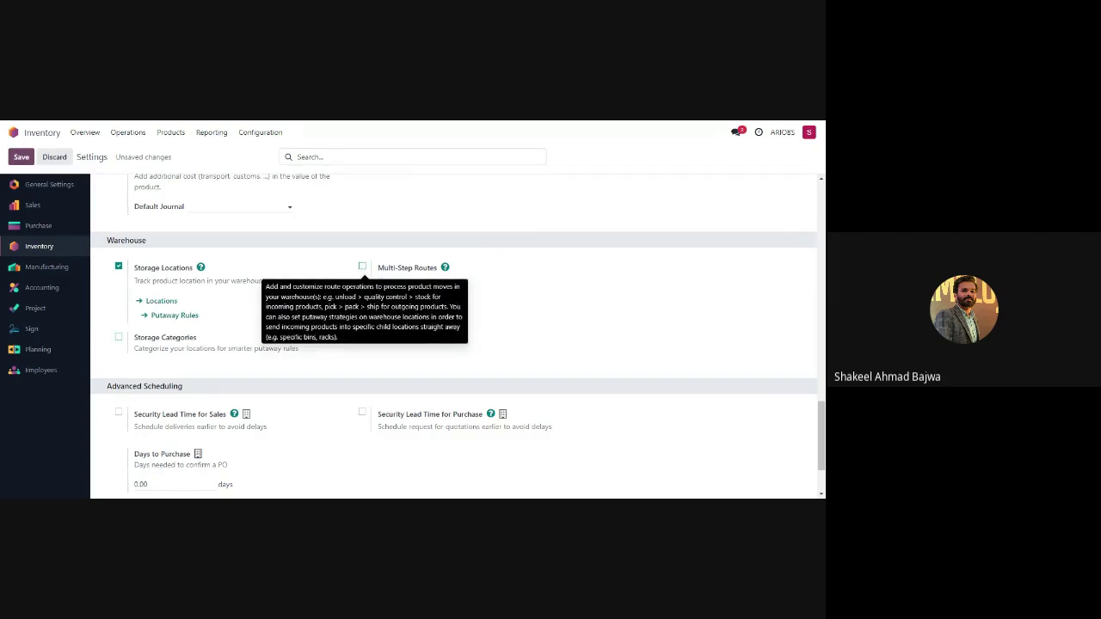
# - Enable Multi-Step Routes in the Warehouse settings and save
pyautogui.click(362, 268)
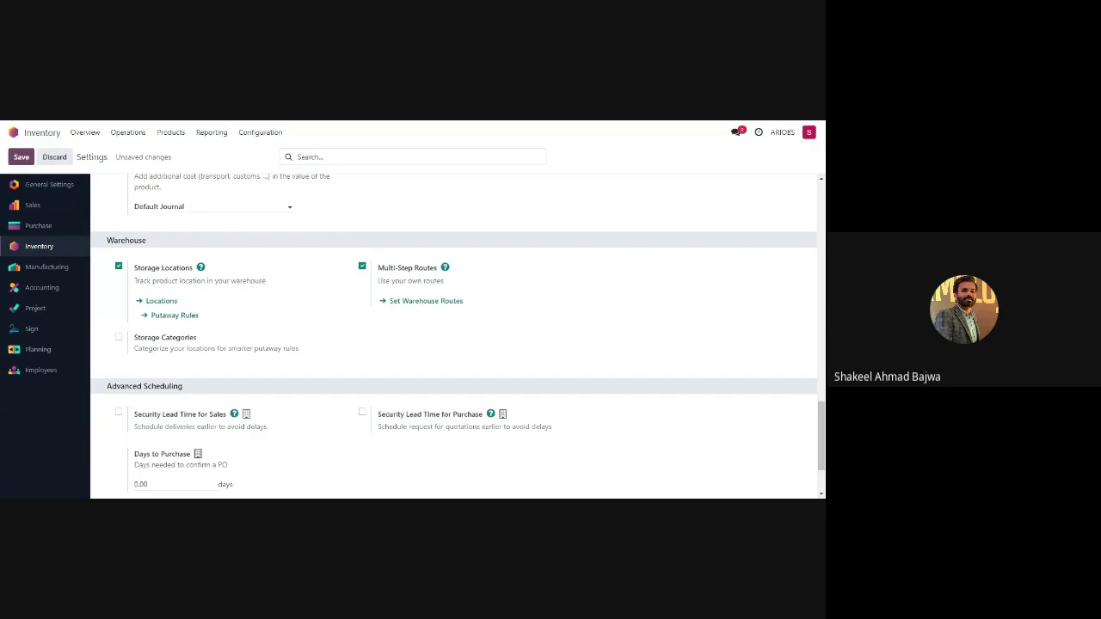
pyautogui.moveTo(399, 276)
pyautogui.click(20, 157)
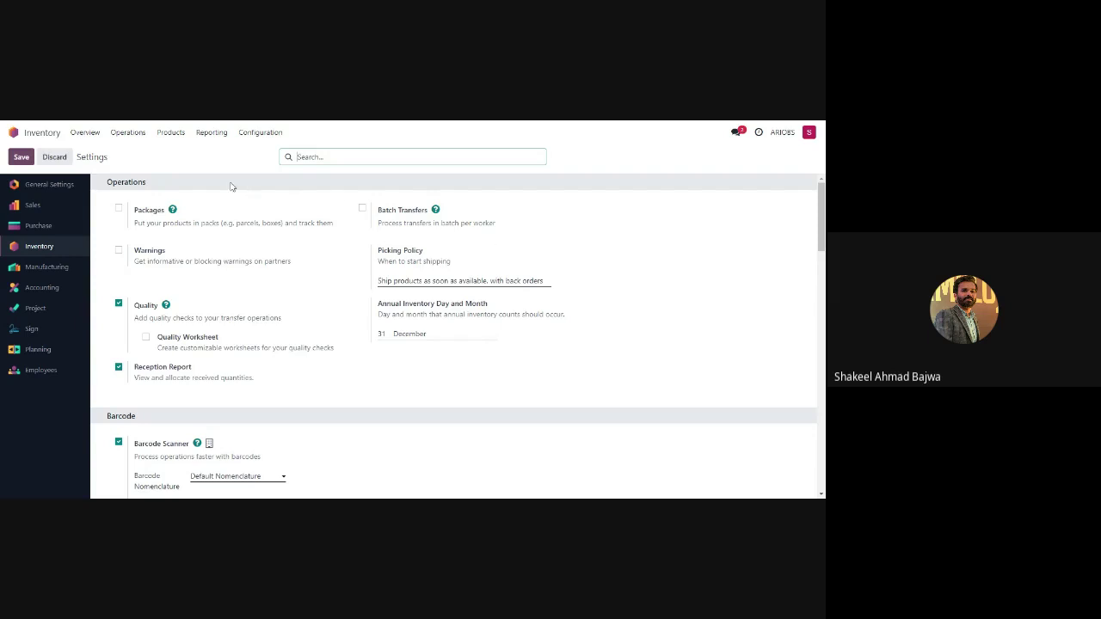
pyautogui.click(21, 159)
# - Enable Security Lead Time for Sales in Advanced Scheduling and move expected delivery dates forward by 1 day
pyautogui.moveTo(821, 231); pyautogui.dragTo(813, 474)
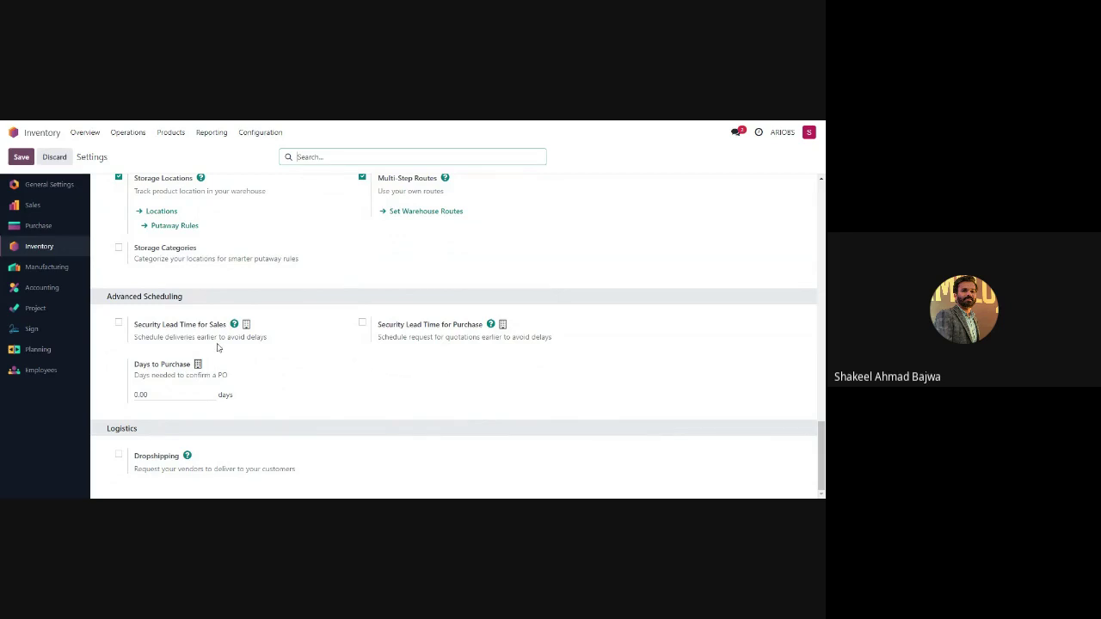
pyautogui.moveTo(170, 320)
pyautogui.moveTo(490, 324)
pyautogui.click(119, 323)
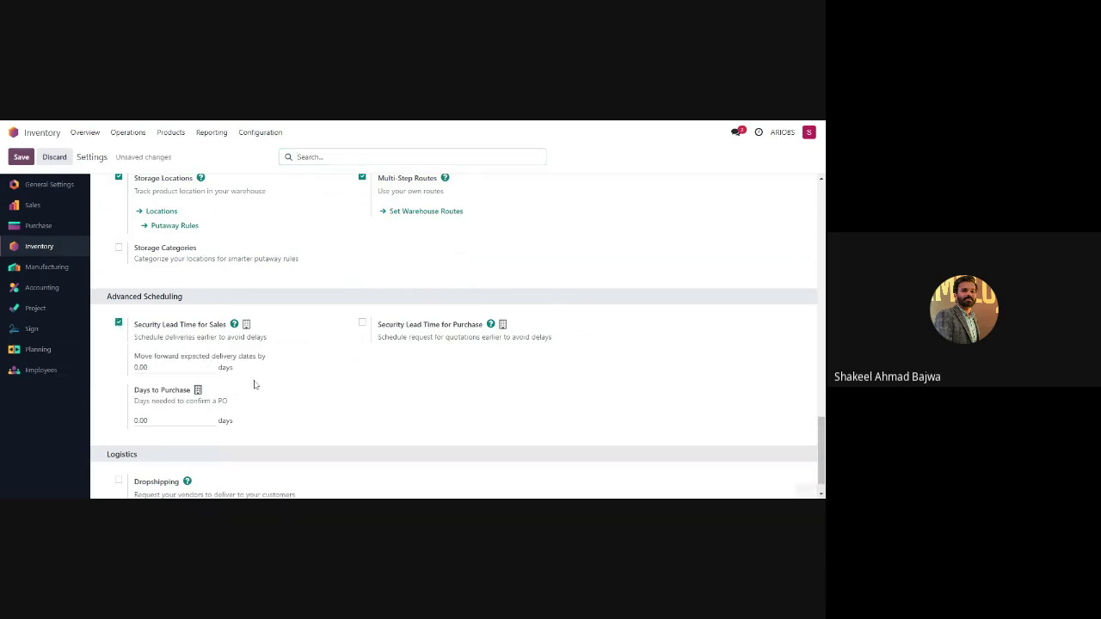
pyautogui.click(172, 368)
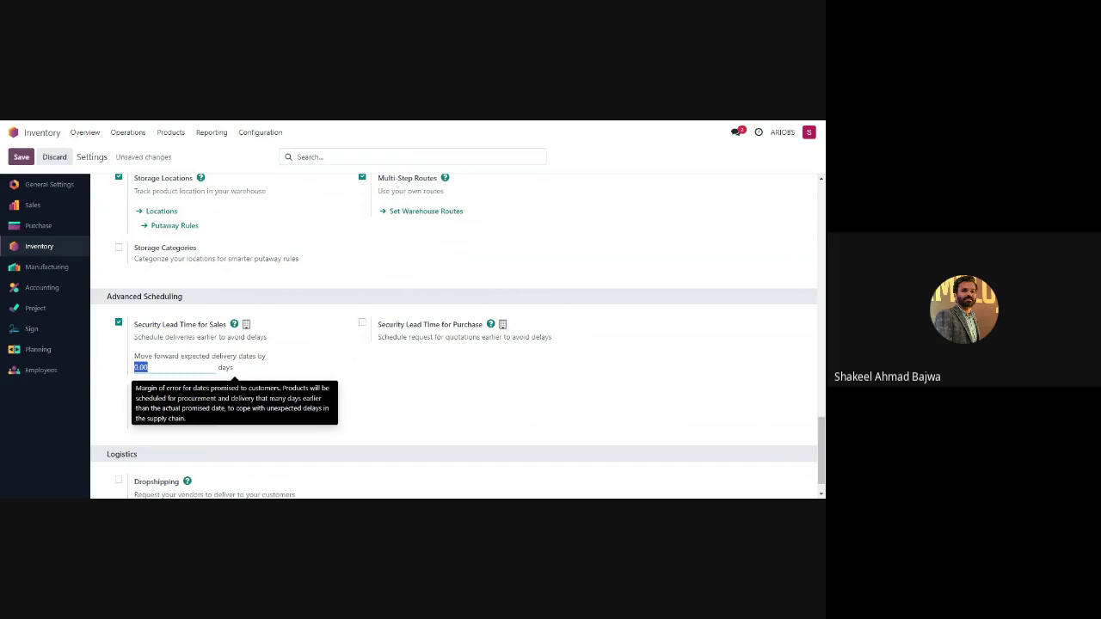
pyautogui.click(173, 367)
pyautogui.moveTo(172, 367); pyautogui.dragTo(113, 369)
pyautogui.write('1')
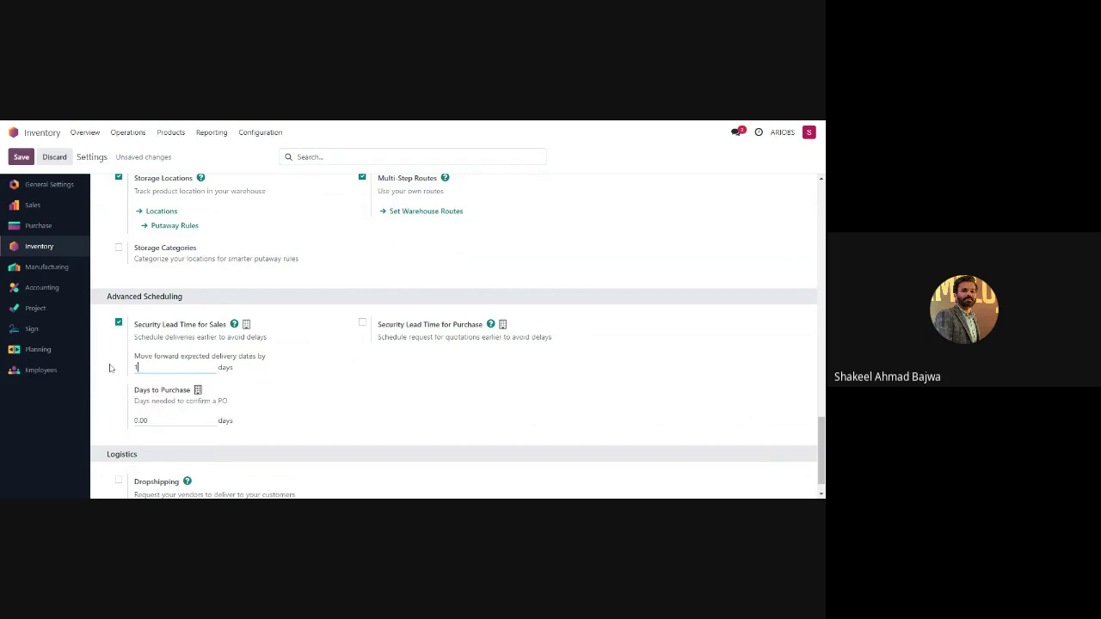
pyautogui.click(343, 366)
# - Enable Security Lead Time for Purchase and move the expected request creation date forward by 1 day
pyautogui.click(362, 323)
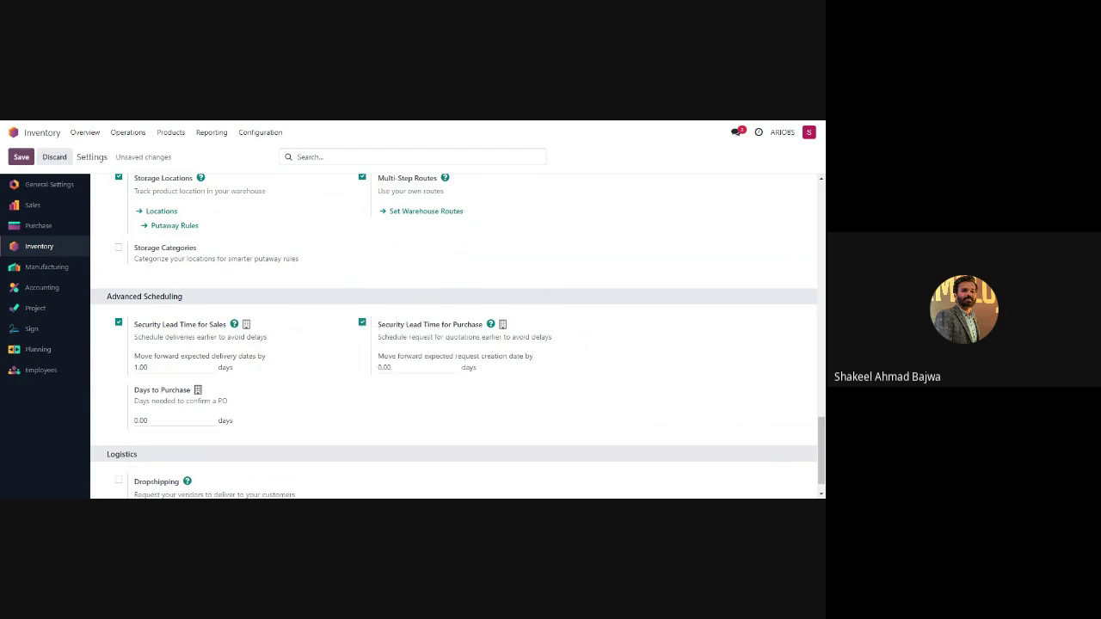
pyautogui.click(385, 367)
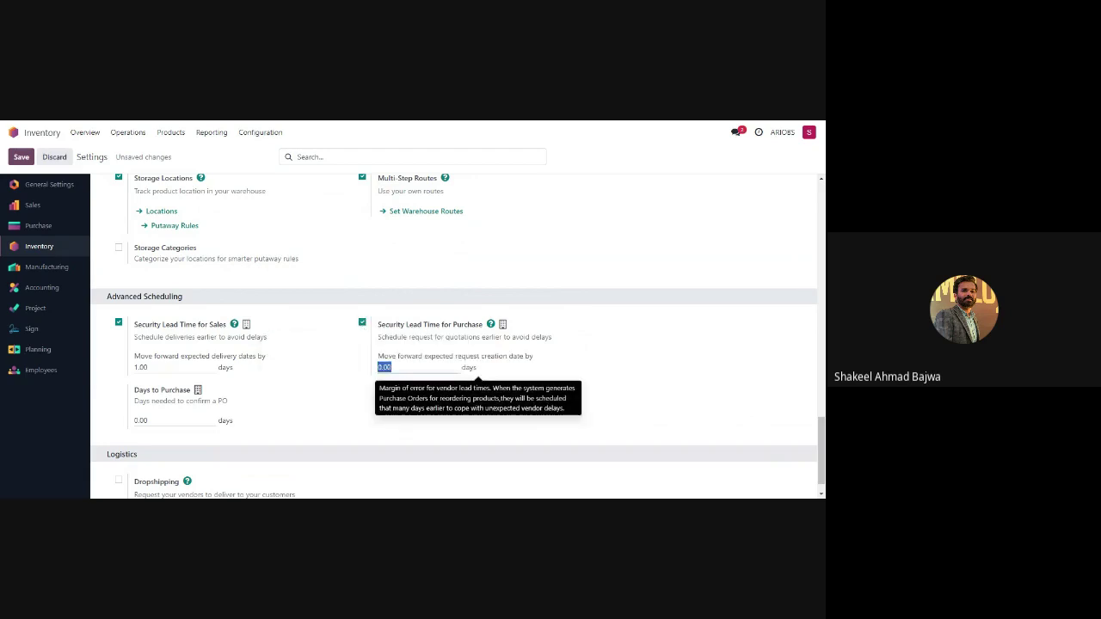
pyautogui.write('1')
pyautogui.click(373, 385)
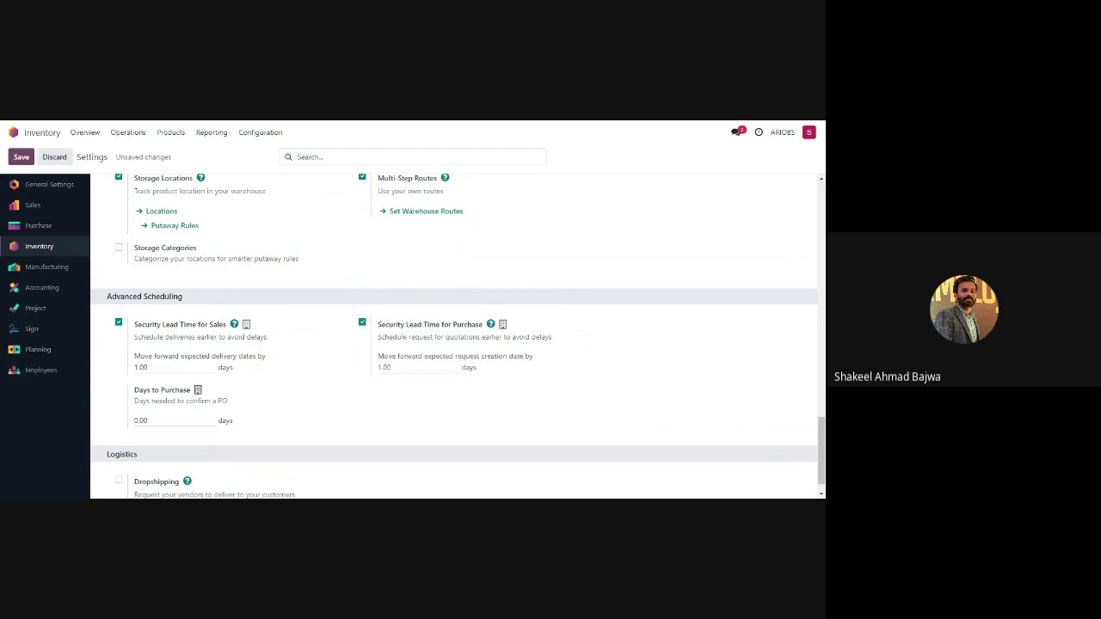
pyautogui.moveTo(422, 368)
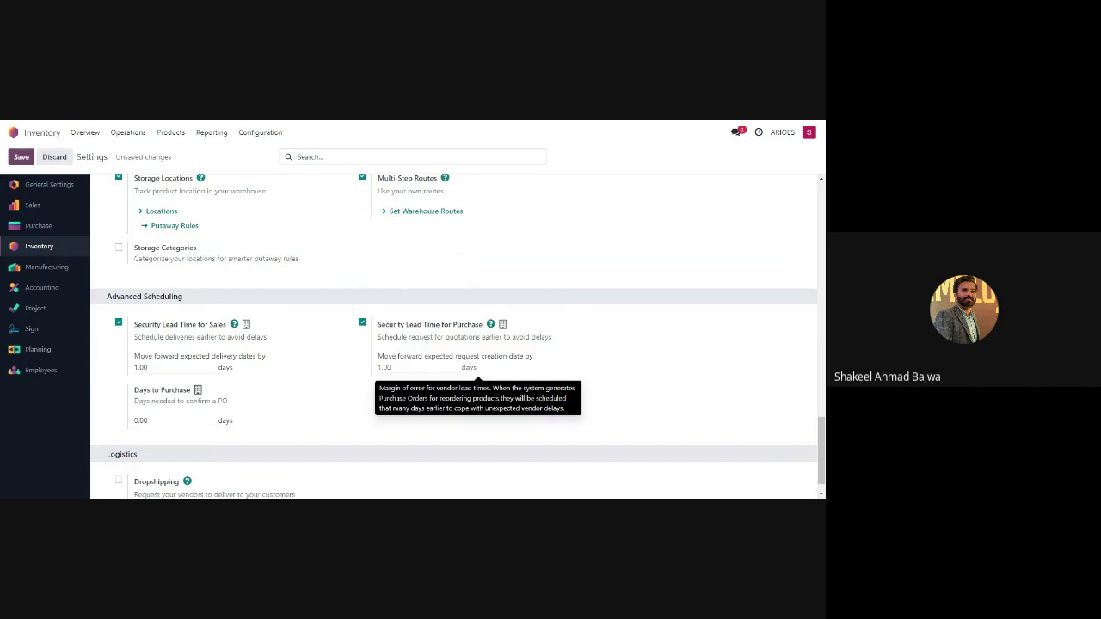
pyautogui.click(421, 367)
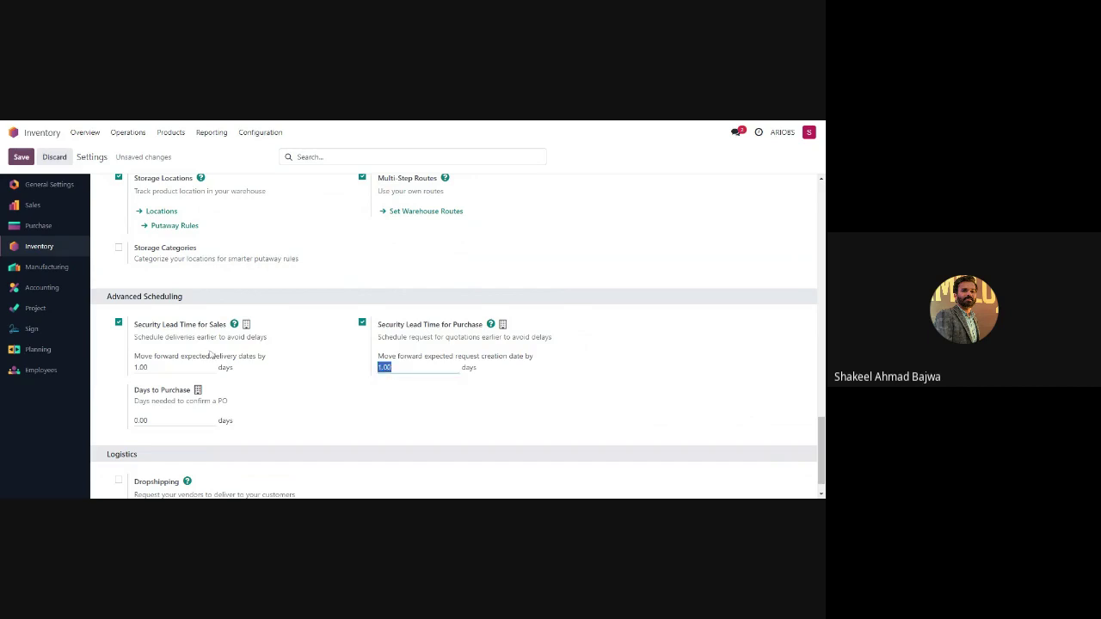
# - Save the Inventory settings with the security lead time changes
pyautogui.moveTo(211, 353)
pyautogui.scroll(-1, 820, 428)
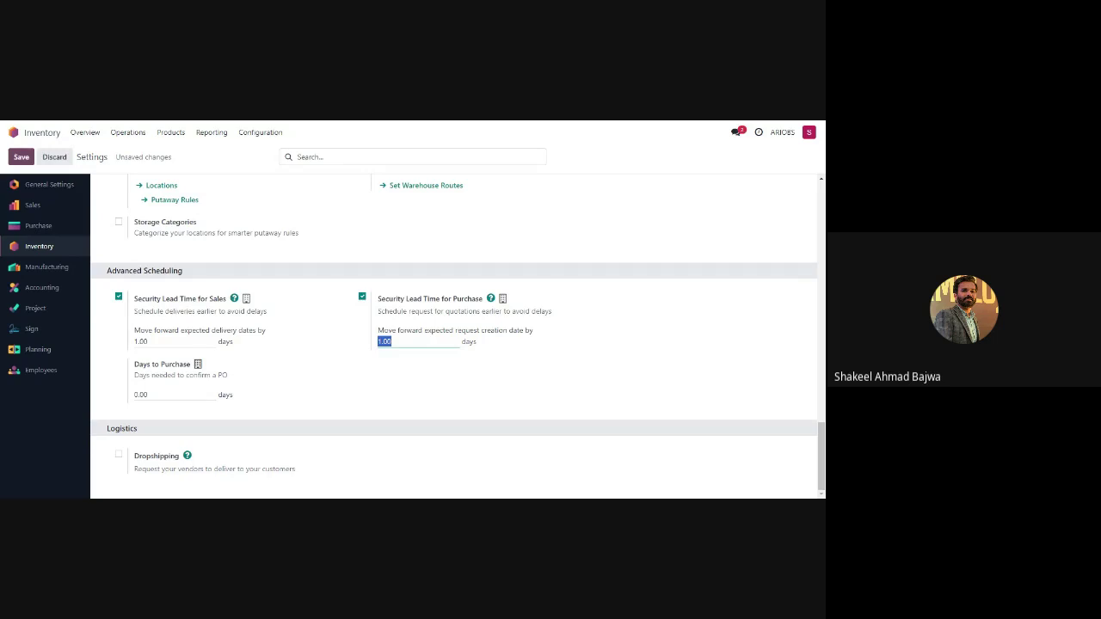
pyautogui.scroll(1, 820, 469)
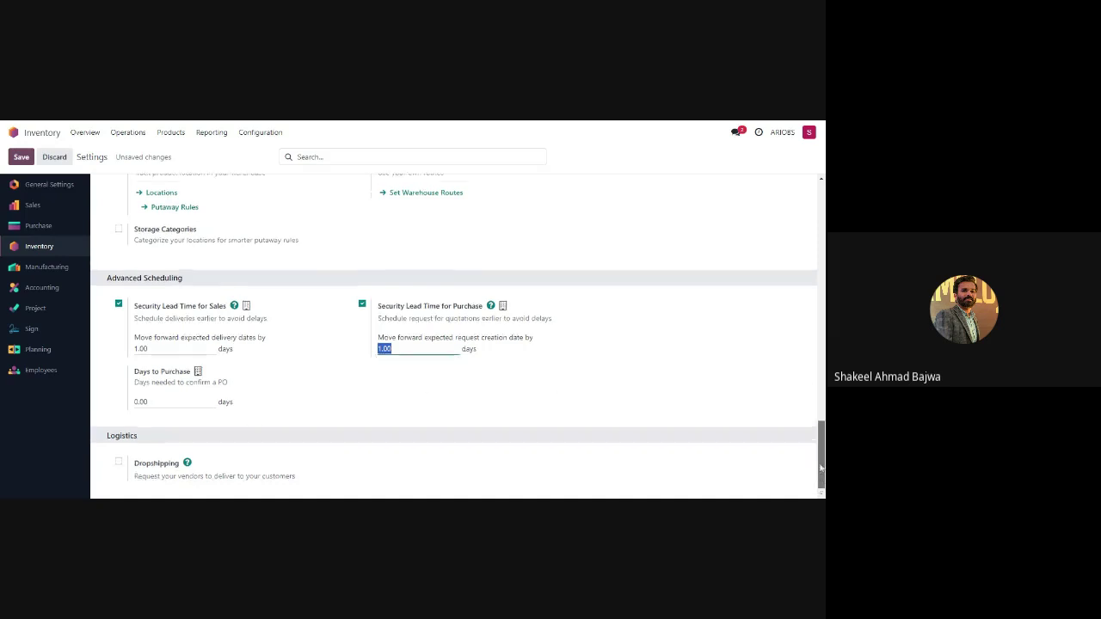
pyautogui.moveTo(820, 469); pyautogui.dragTo(820, 231)
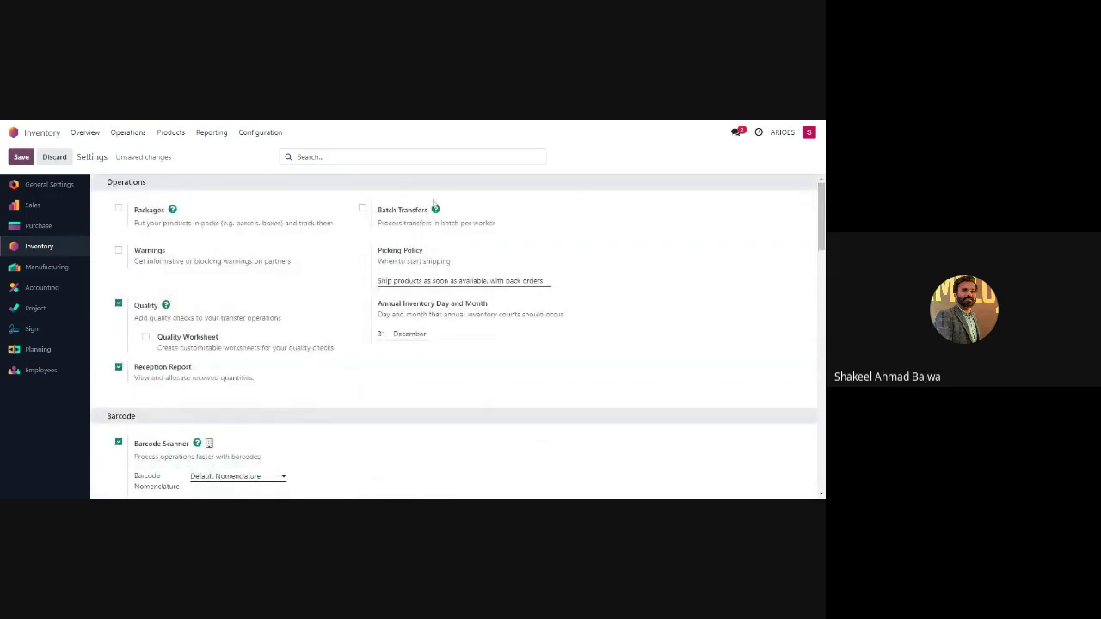
pyautogui.click(21, 157)
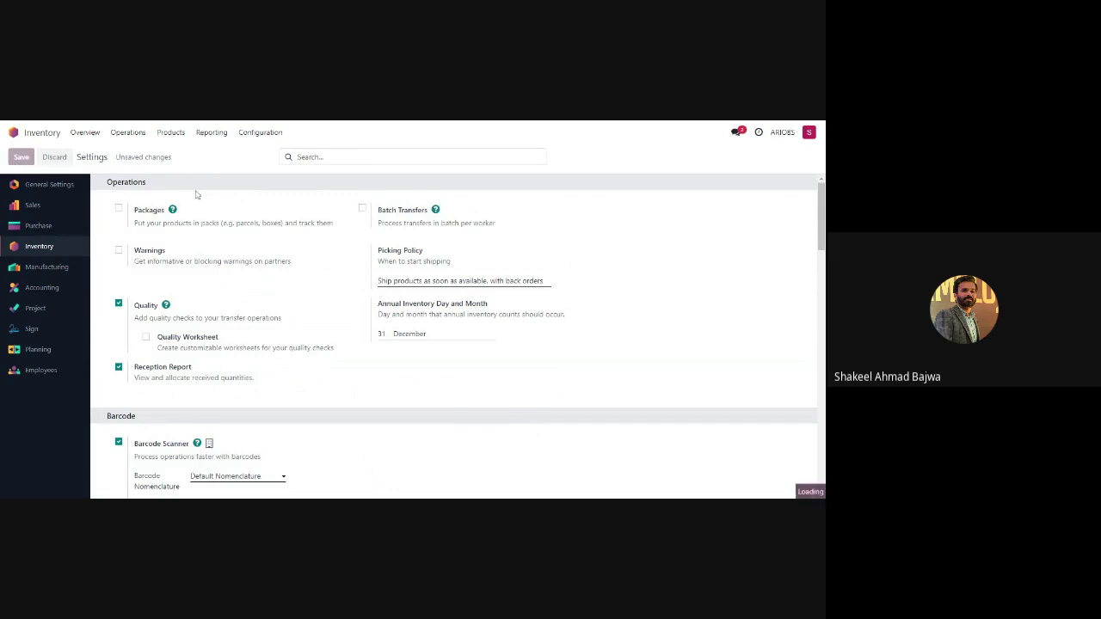
# - Open the Purchase app and view a blank request for quotation form
pyautogui.click(12, 132)
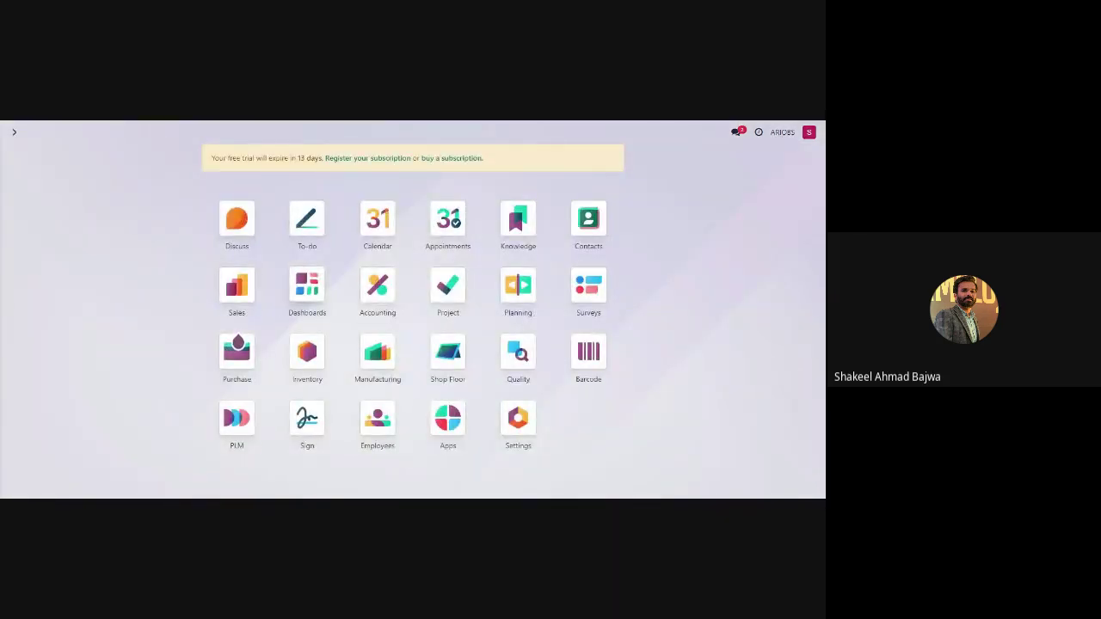
pyautogui.write('purchase')
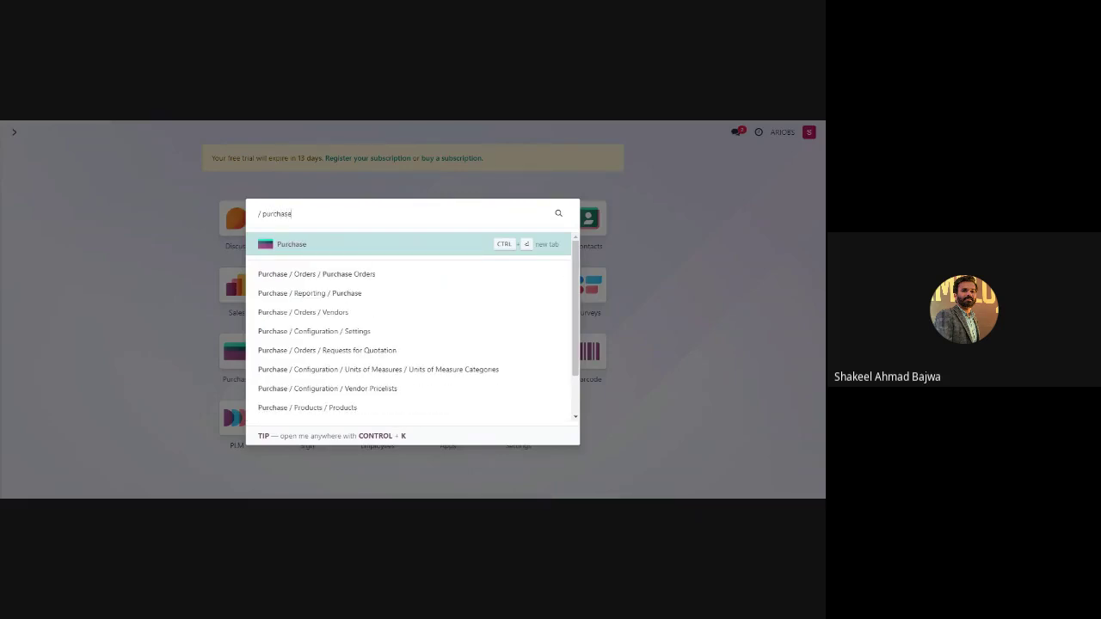
pyautogui.click(316, 252)
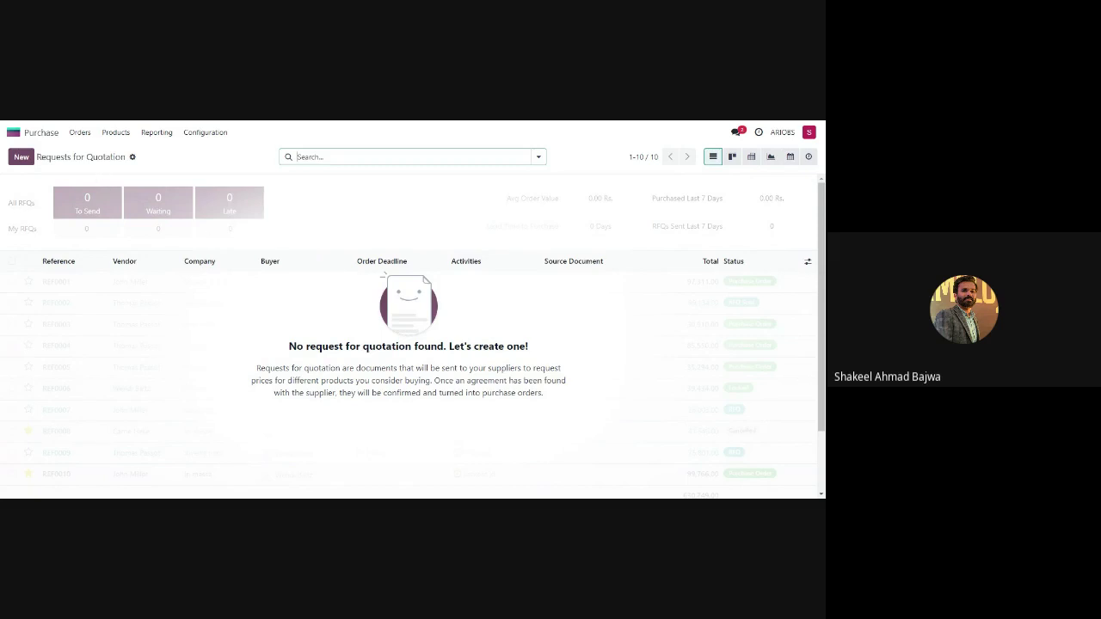
pyautogui.click(12, 133)
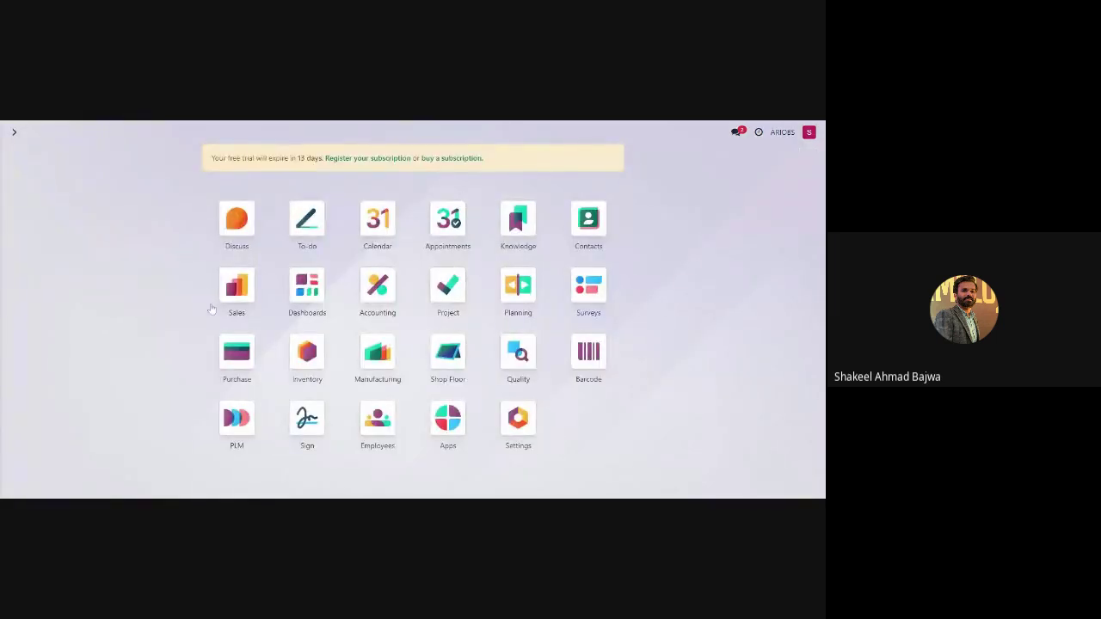
pyautogui.write('purchase')
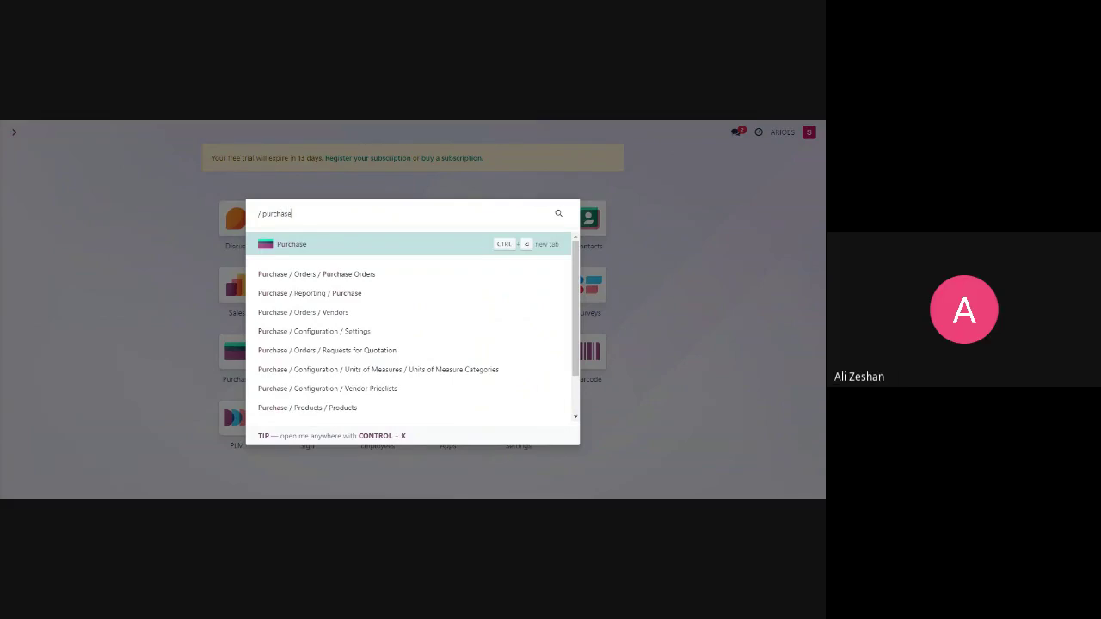
pyautogui.press('Return')
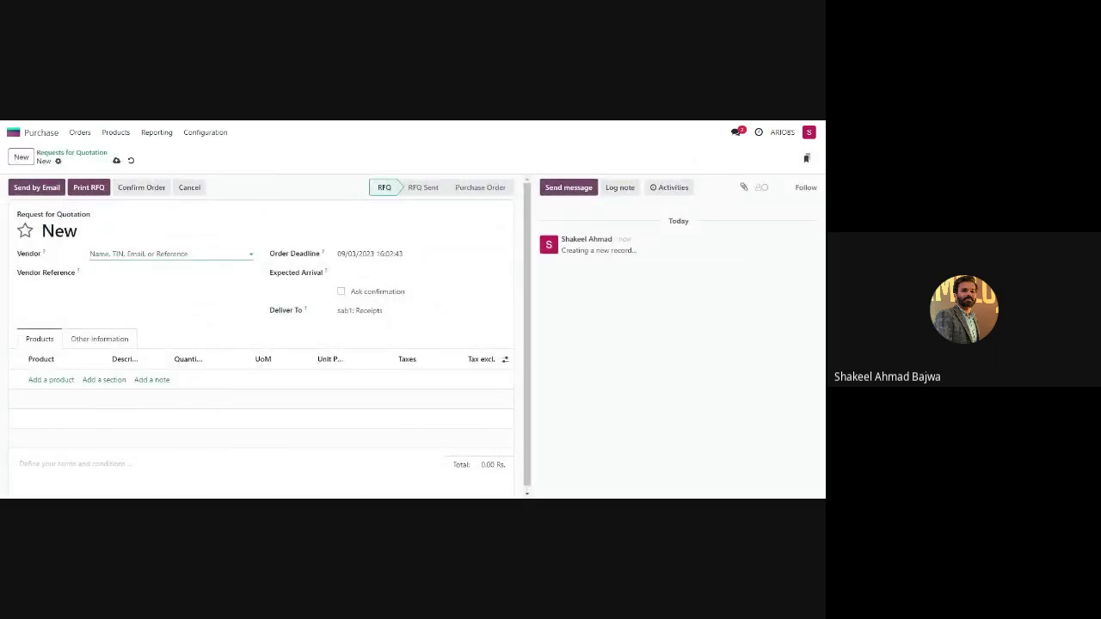
pyautogui.click(13, 134)
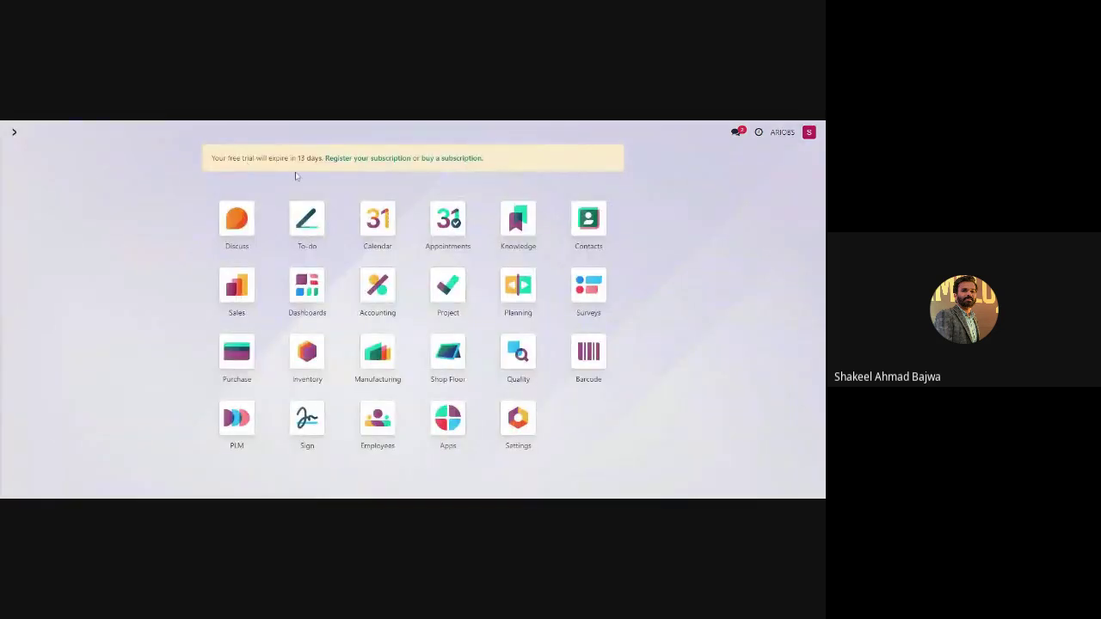
pyautogui.click(516, 418)
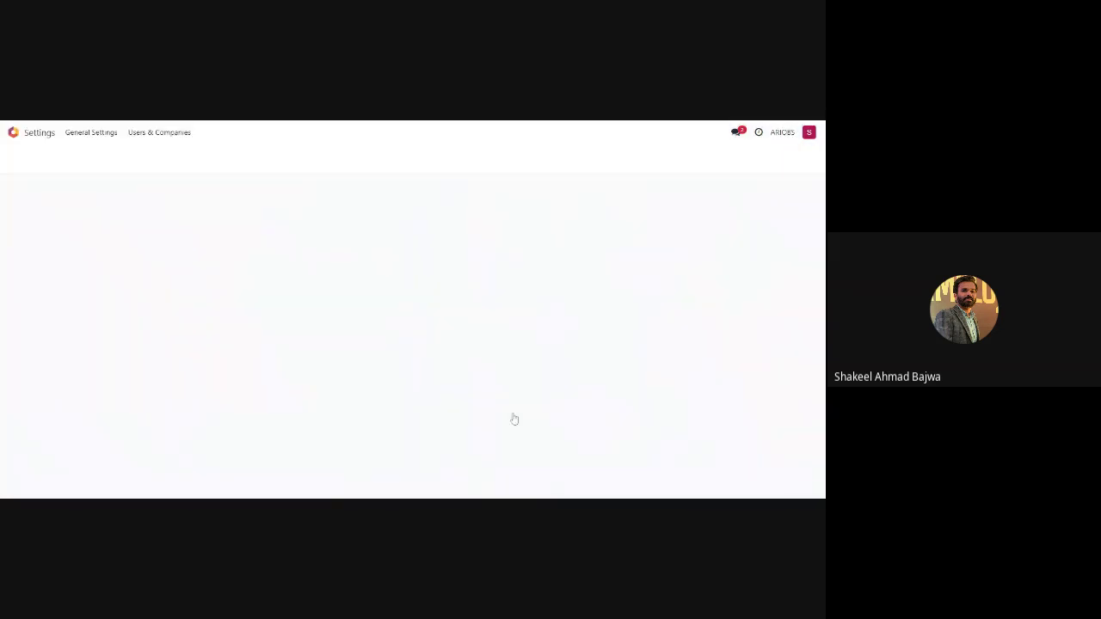
pyautogui.click(13, 133)
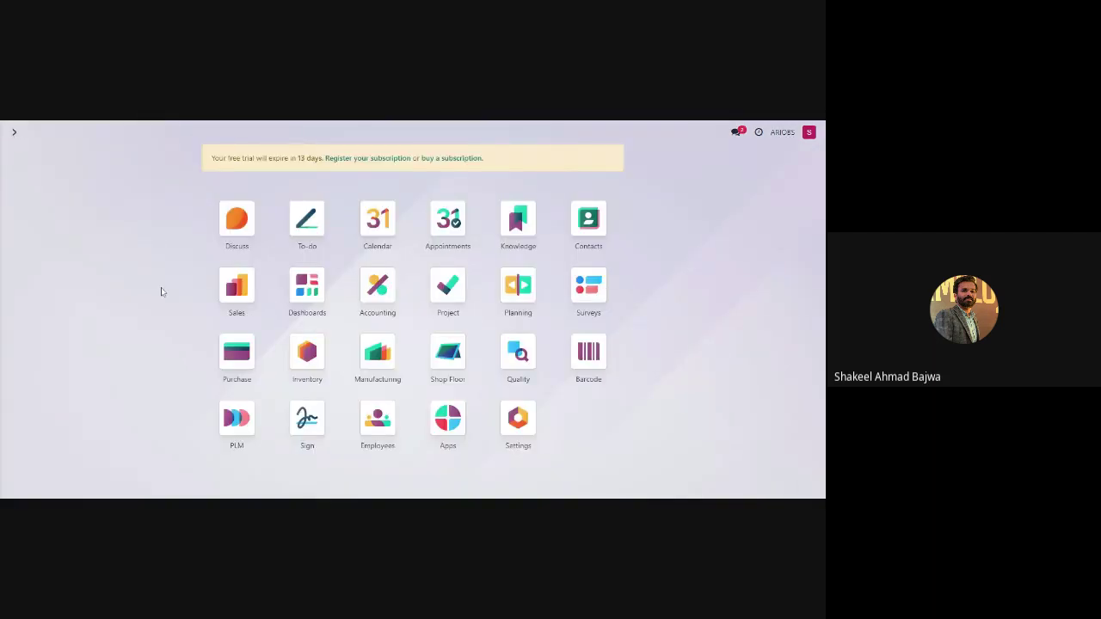
# - Switch to the Inventory app and open its list of warehouses
pyautogui.write('inven')
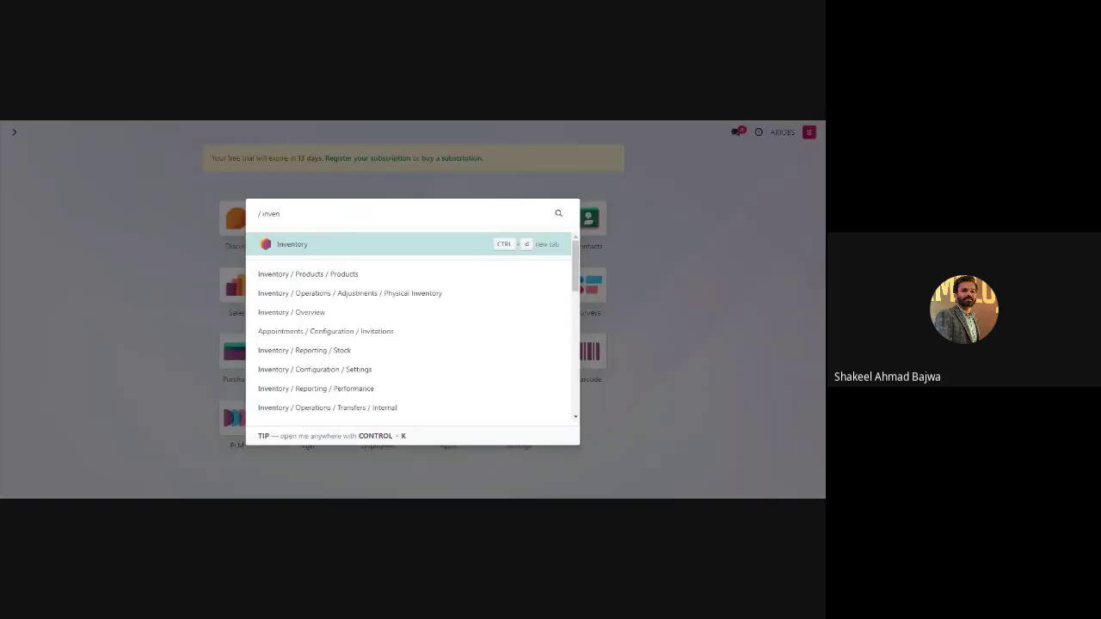
pyautogui.click(302, 244)
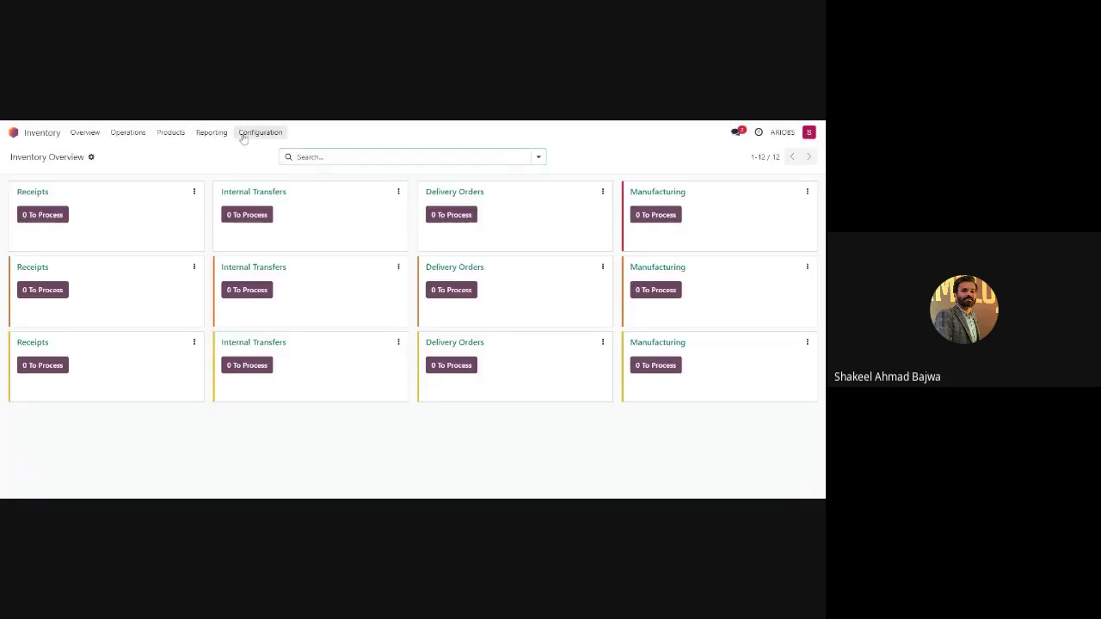
pyautogui.click(248, 136)
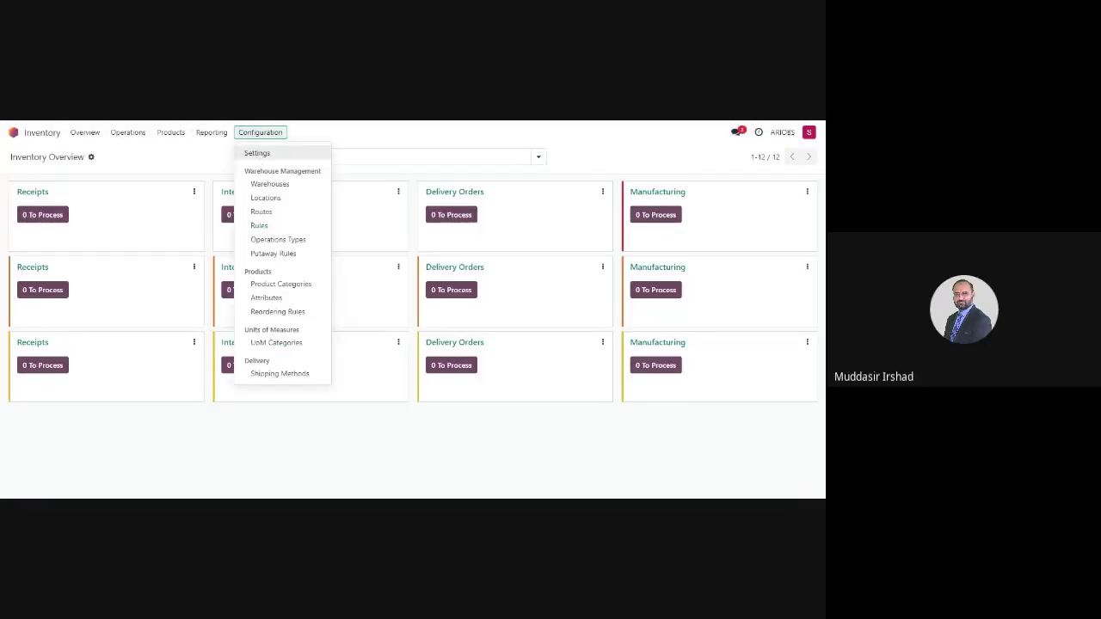
pyautogui.click(265, 185)
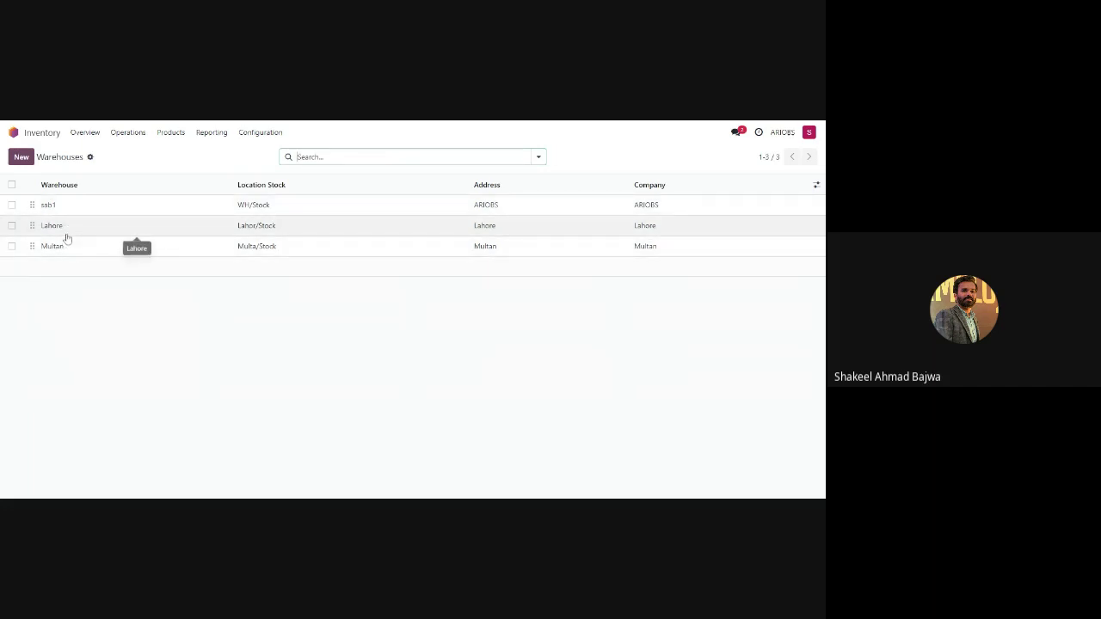
# - Rename the sab1 warehouse as WH-Main and save it
pyautogui.click(52, 209)
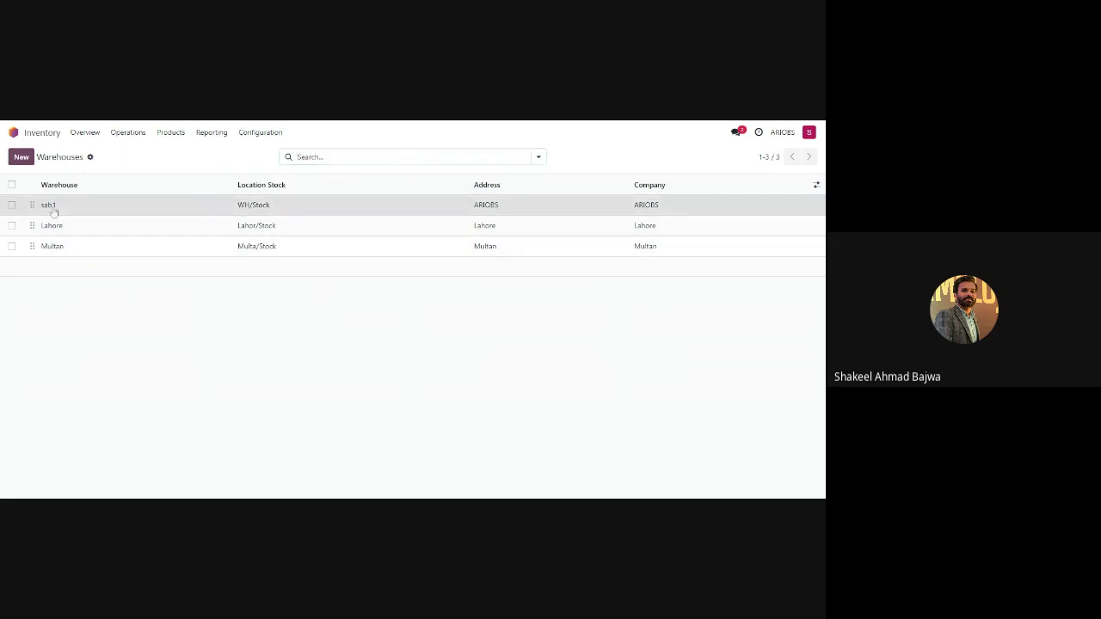
pyautogui.moveTo(53, 210); pyautogui.dragTo(5, 239)
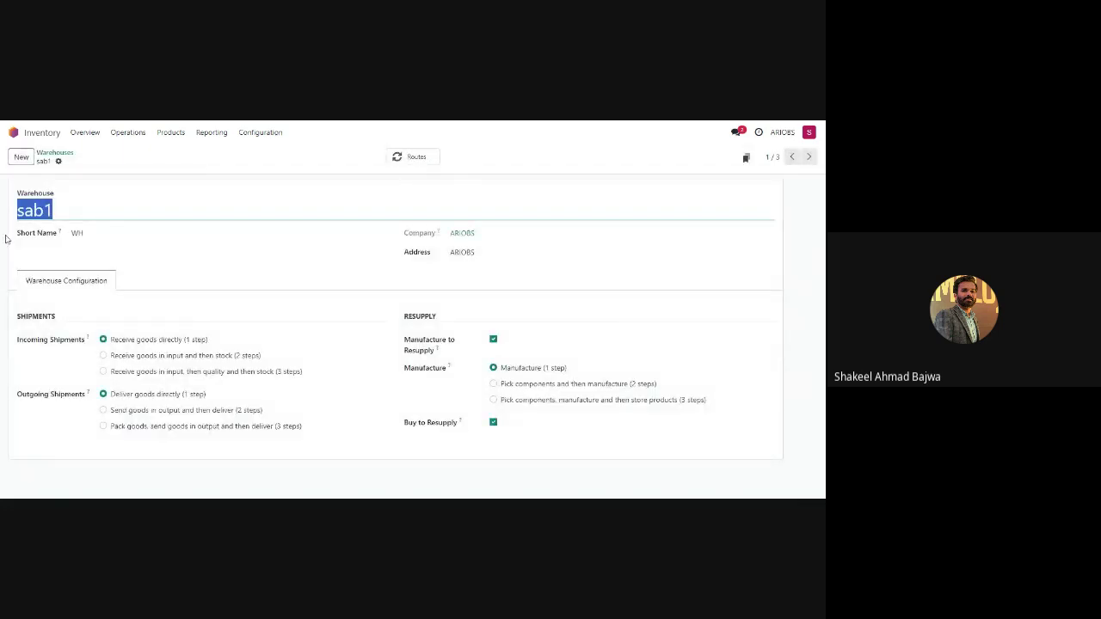
pyautogui.write('WH')
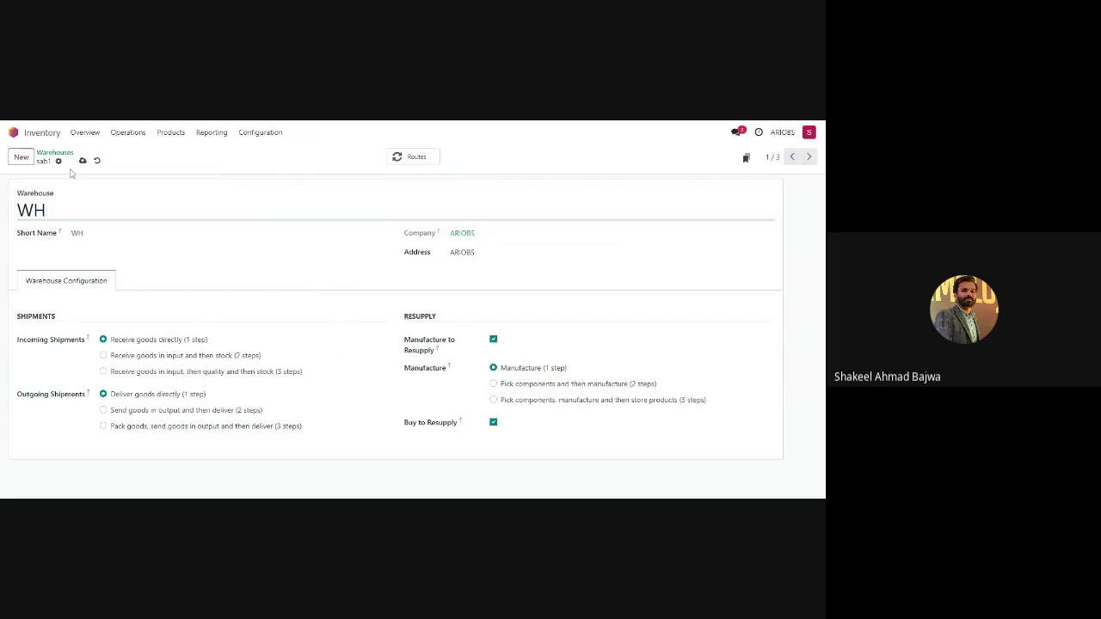
pyautogui.write('-MAin')
pyautogui.press('BackSpace')
pyautogui.press('BackSpace')
pyautogui.press('BackSpace')
pyautogui.write('ain')
pyautogui.click(82, 161)
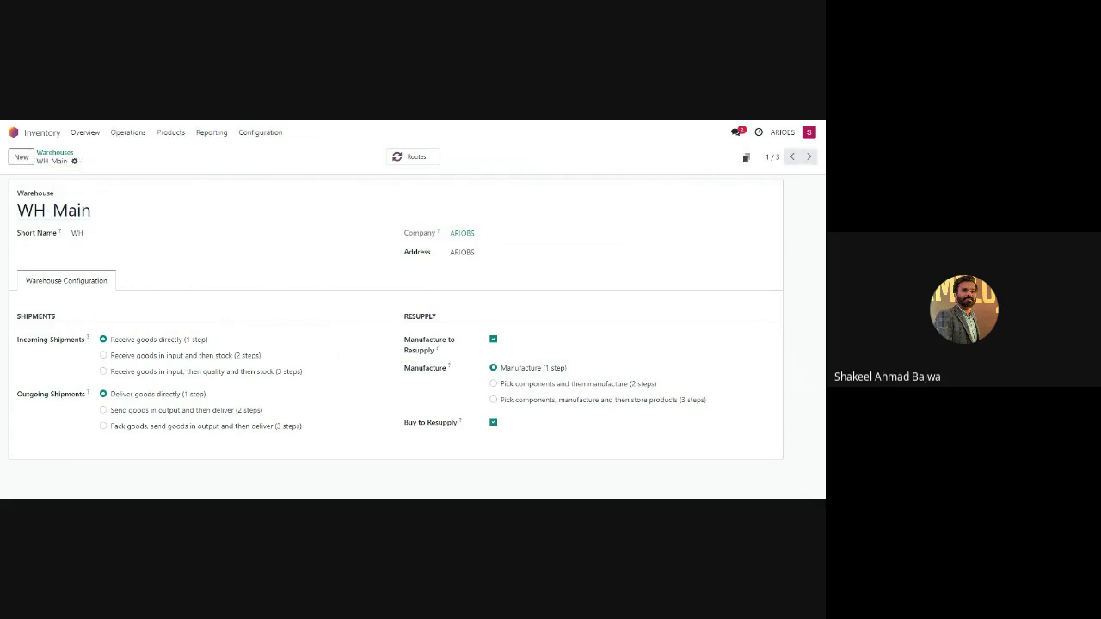
pyautogui.press('F5')
# - Set WH-Main to receive goods in 2 steps, deliver in 3 steps and manufacture in 1 step, and save the configuration
pyautogui.click(138, 375)
pyautogui.click(143, 430)
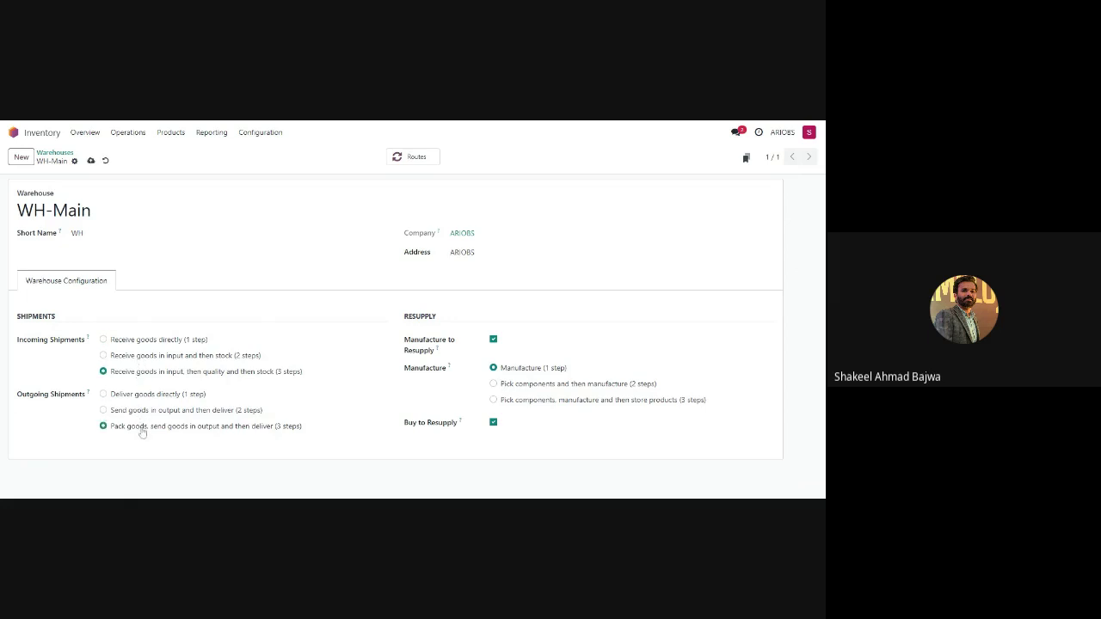
pyautogui.click(540, 402)
pyautogui.click(148, 356)
pyautogui.click(522, 370)
pyautogui.click(91, 160)
pyautogui.press('F5')
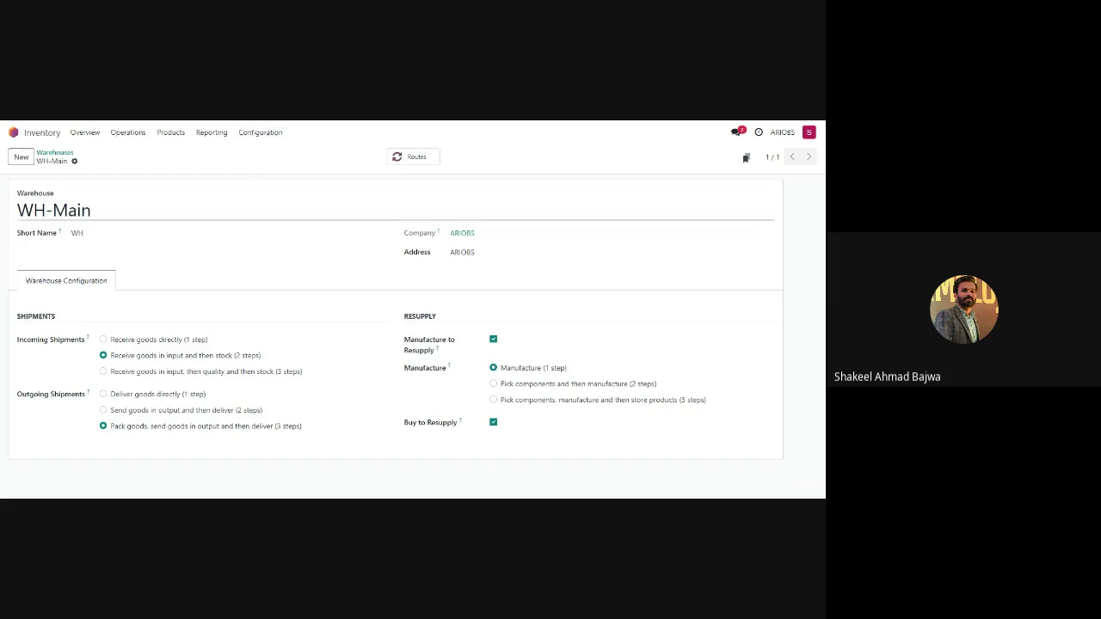
# - Open WH-Main's route Receive in 2 steps (input + stock) and try making it applicable on products
pyautogui.click(407, 163)
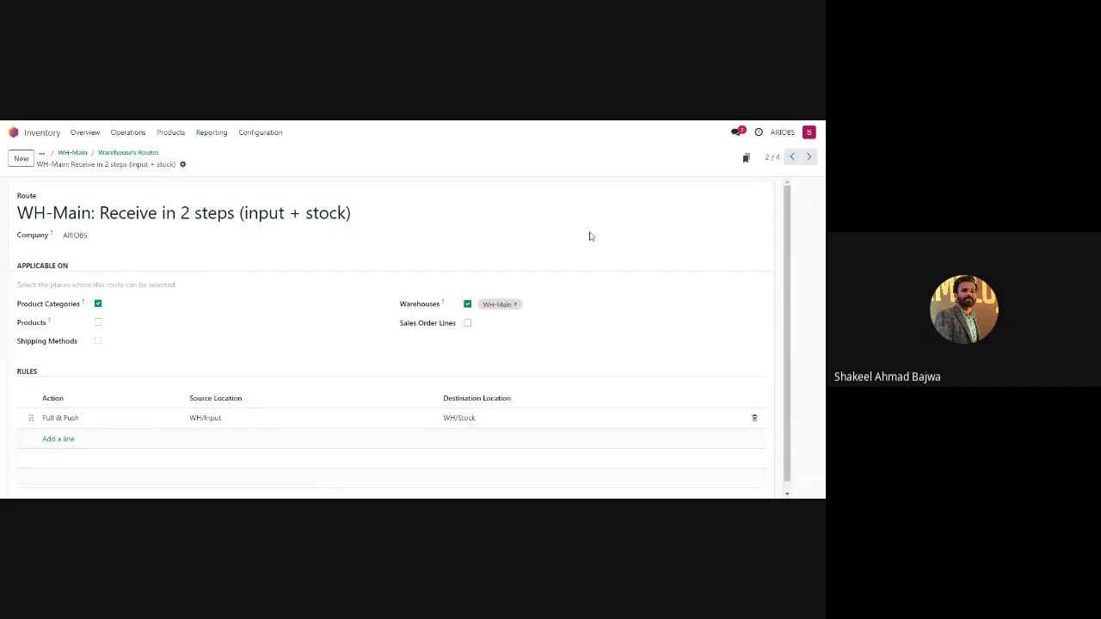
pyautogui.scroll(-1, 785, 268)
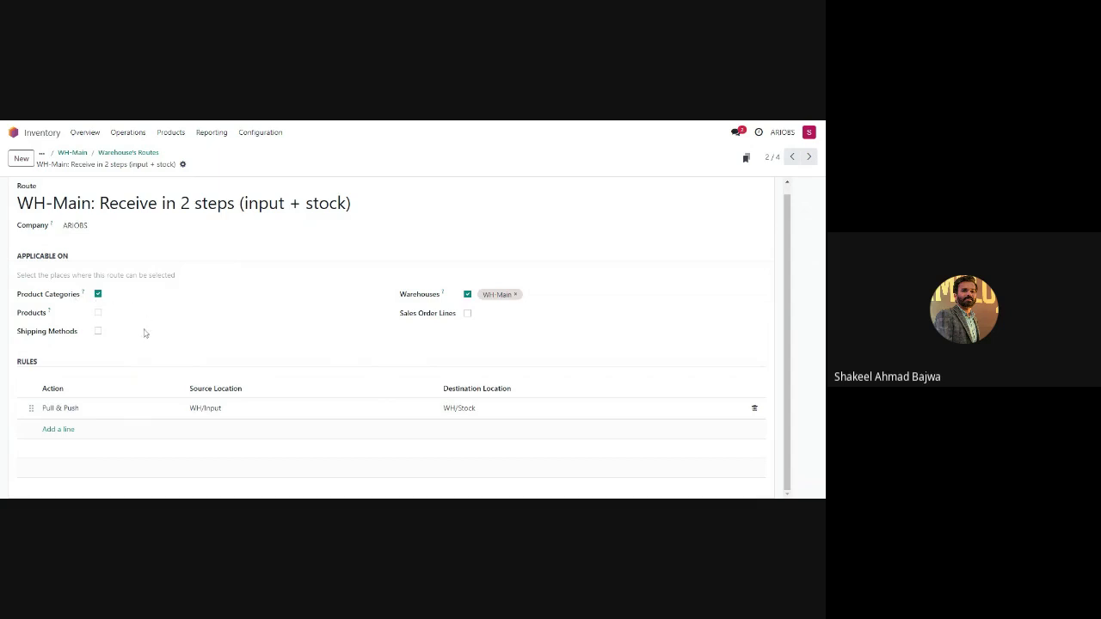
pyautogui.click(98, 313)
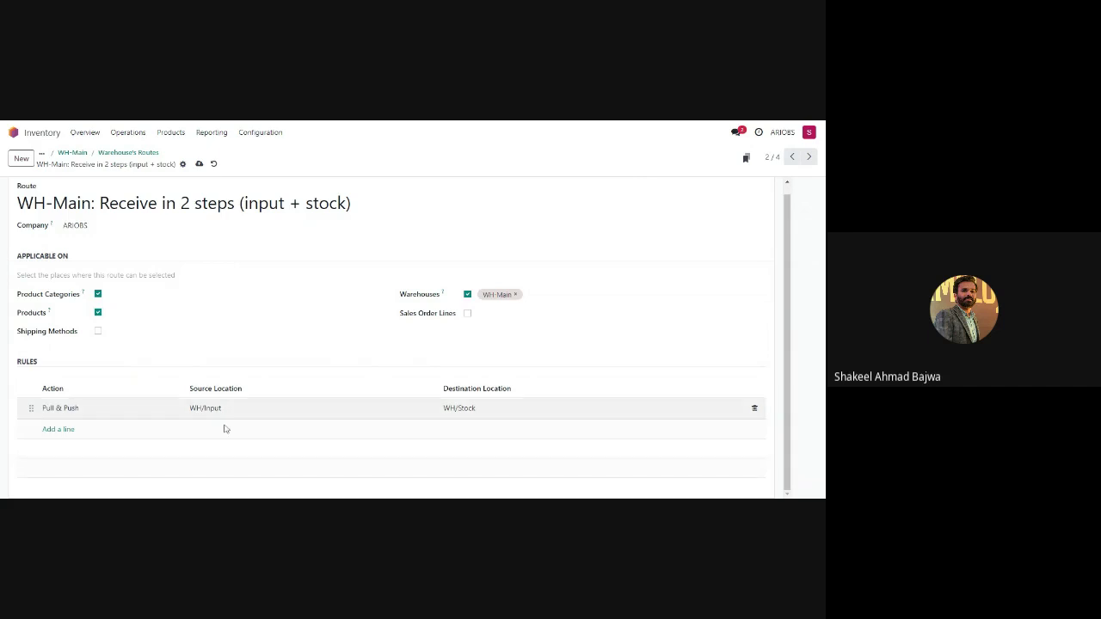
pyautogui.click(97, 313)
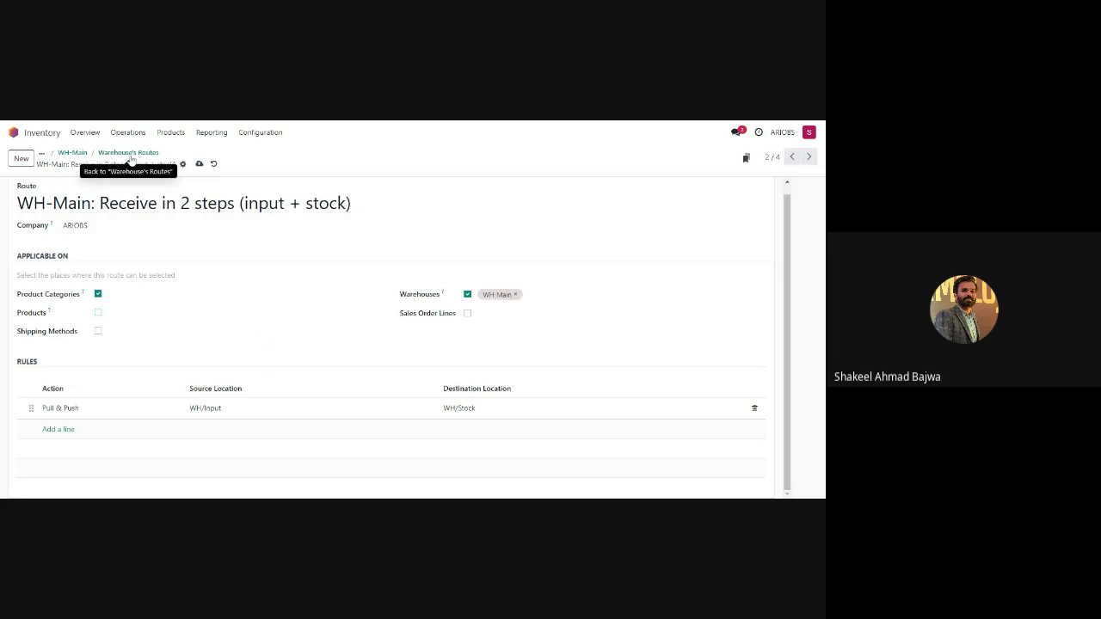
pyautogui.click(72, 153)
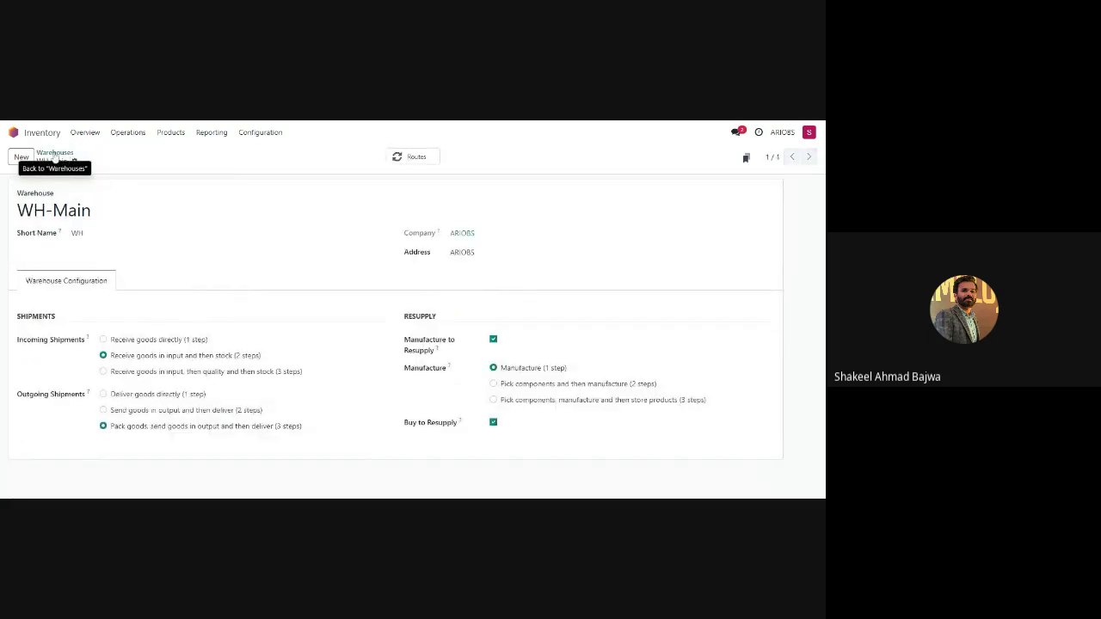
# - Reopen the Inventory app and view its putaway rules
pyautogui.click(12, 133)
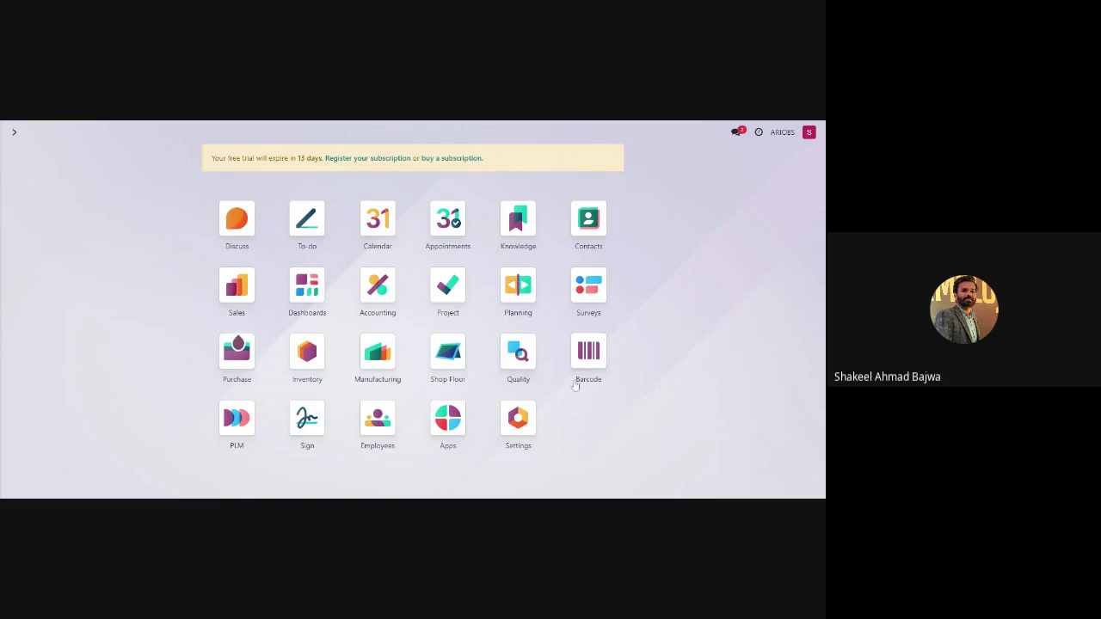
pyautogui.click(313, 349)
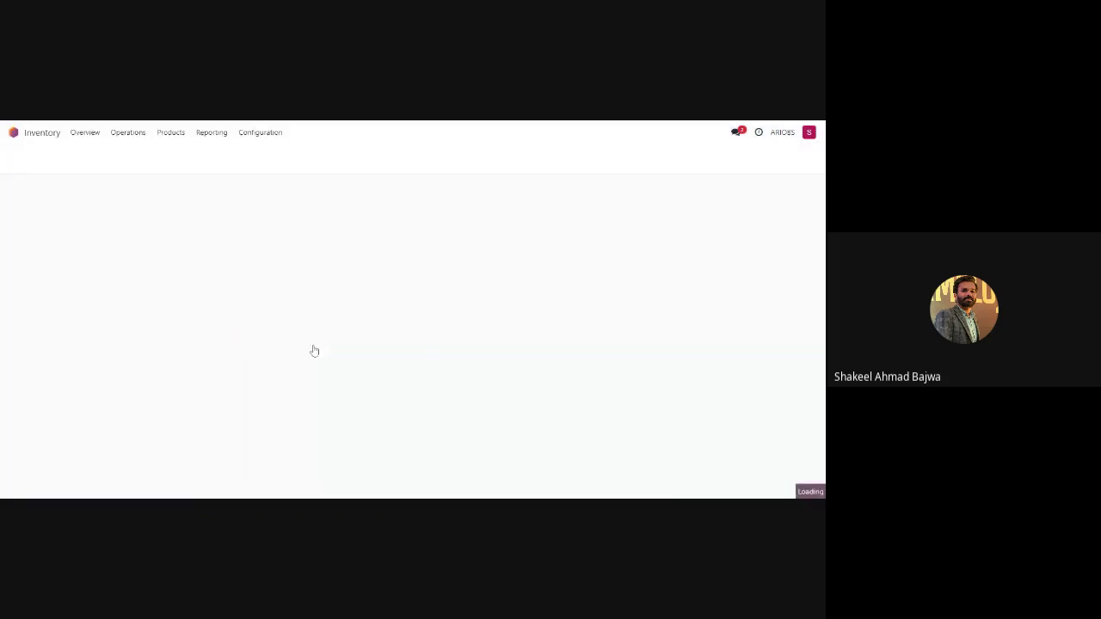
pyautogui.click(265, 137)
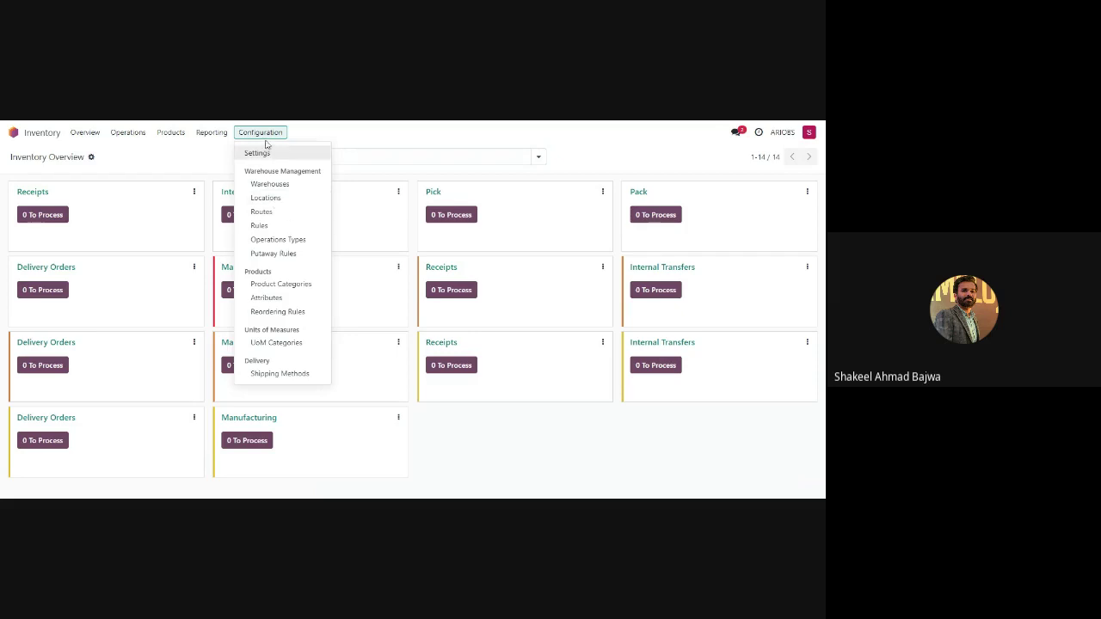
pyautogui.click(290, 256)
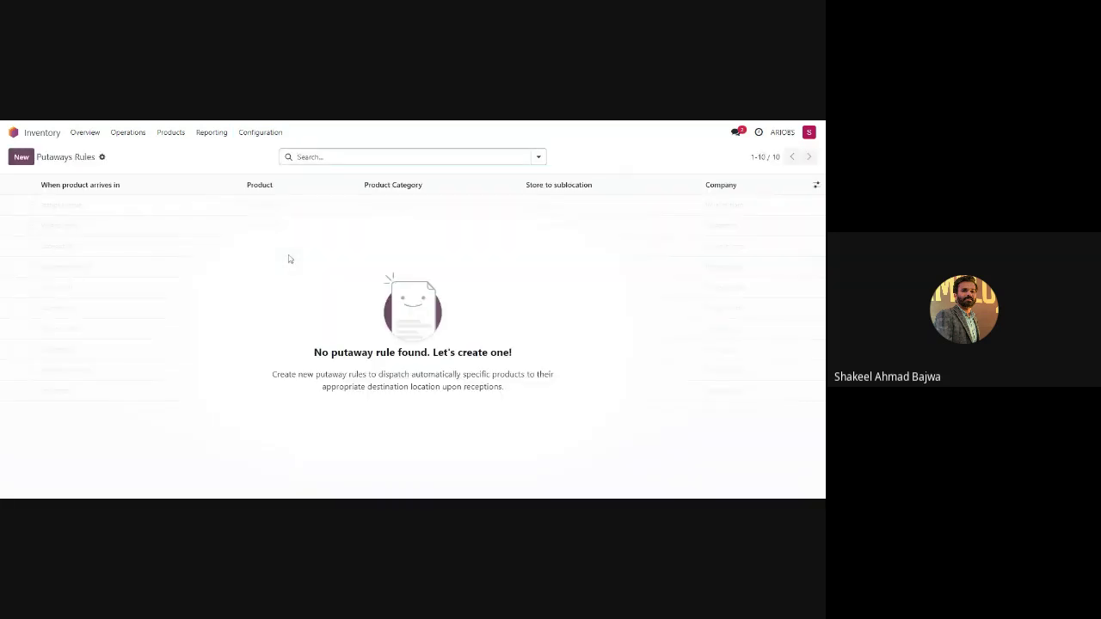
# - Open the list of locations and view the details of the WH/Stock location
pyautogui.click(261, 132)
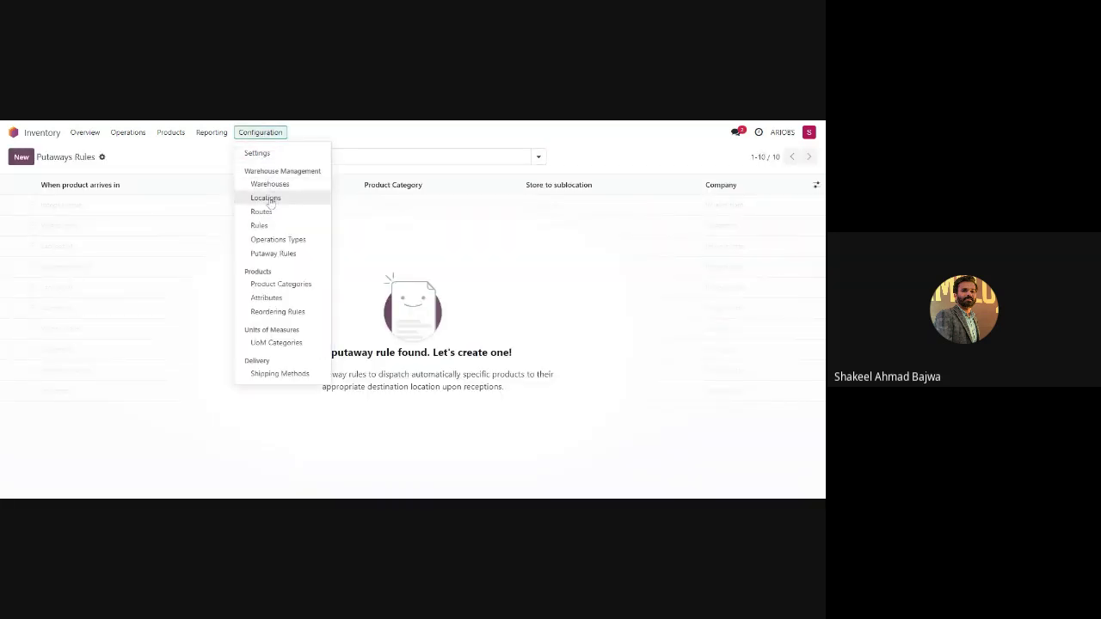
pyautogui.click(270, 203)
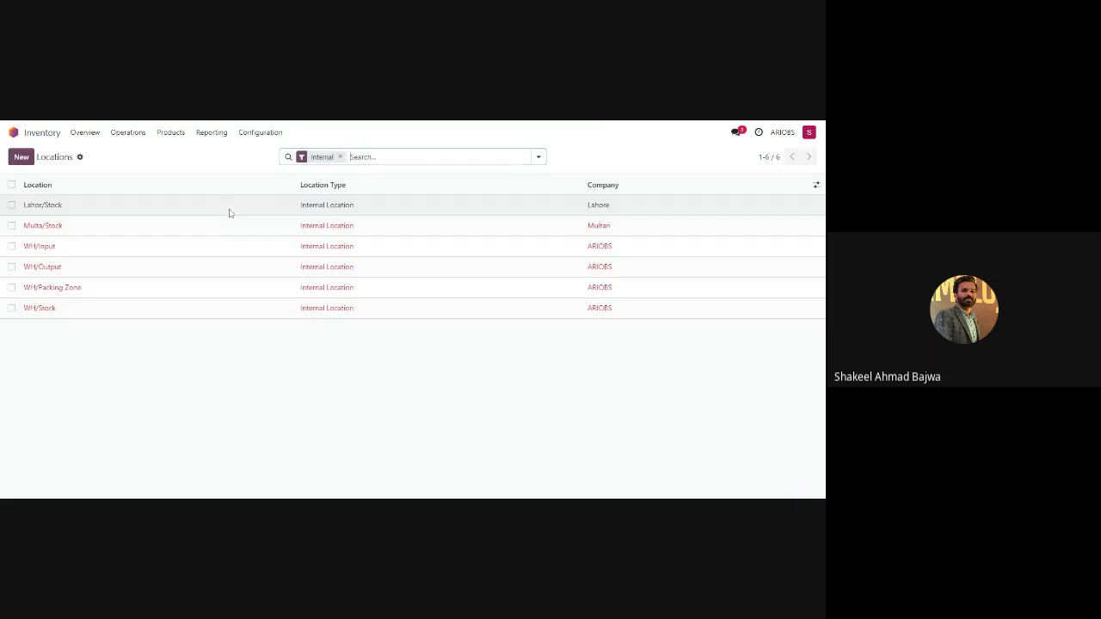
pyautogui.click(57, 313)
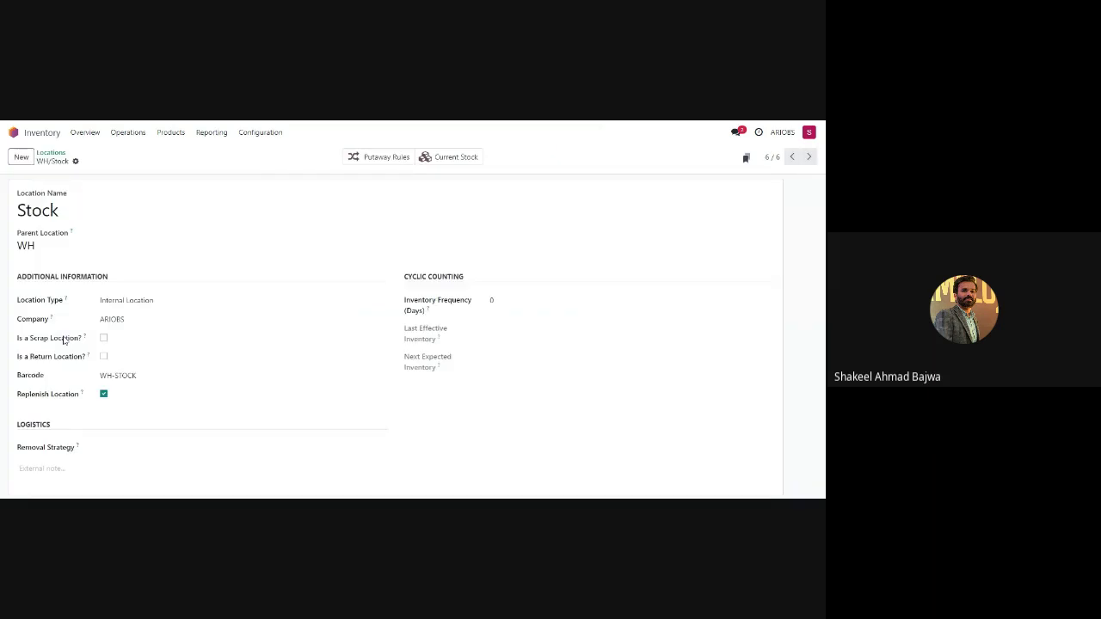
pyautogui.click(54, 153)
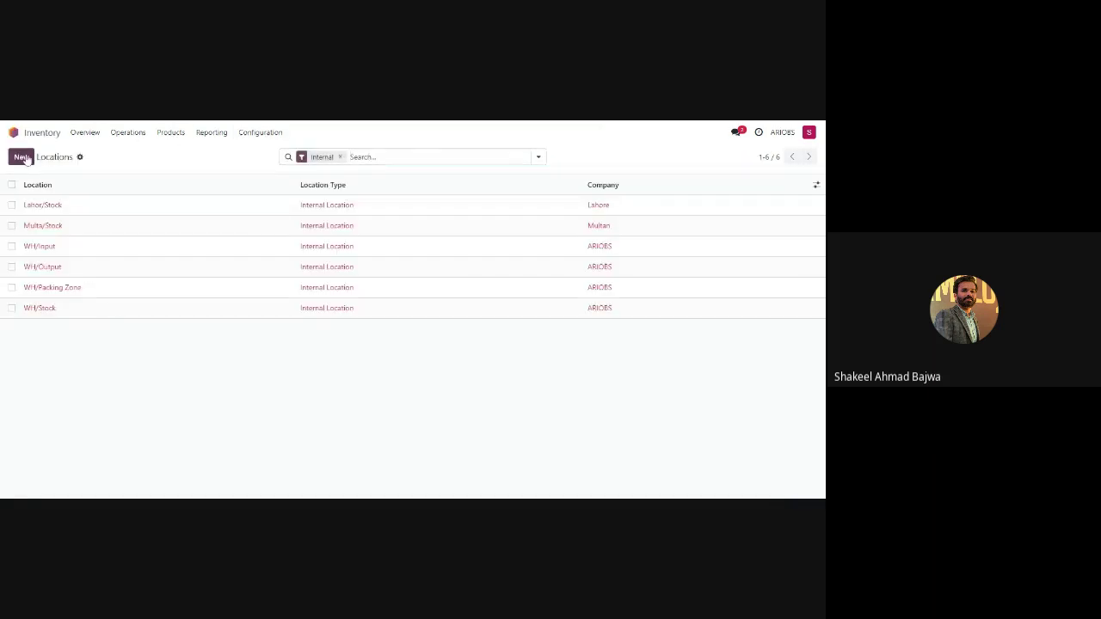
# - Create a new location named Fridge WH with WH/Stock as its parent location
pyautogui.click(21, 158)
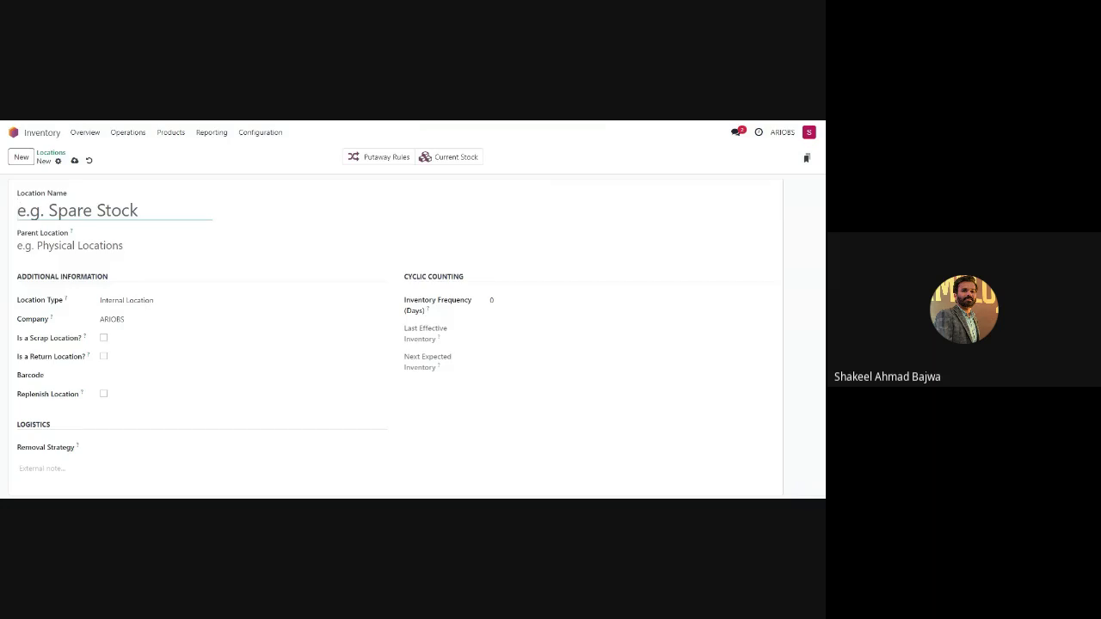
pyautogui.write('Fr')
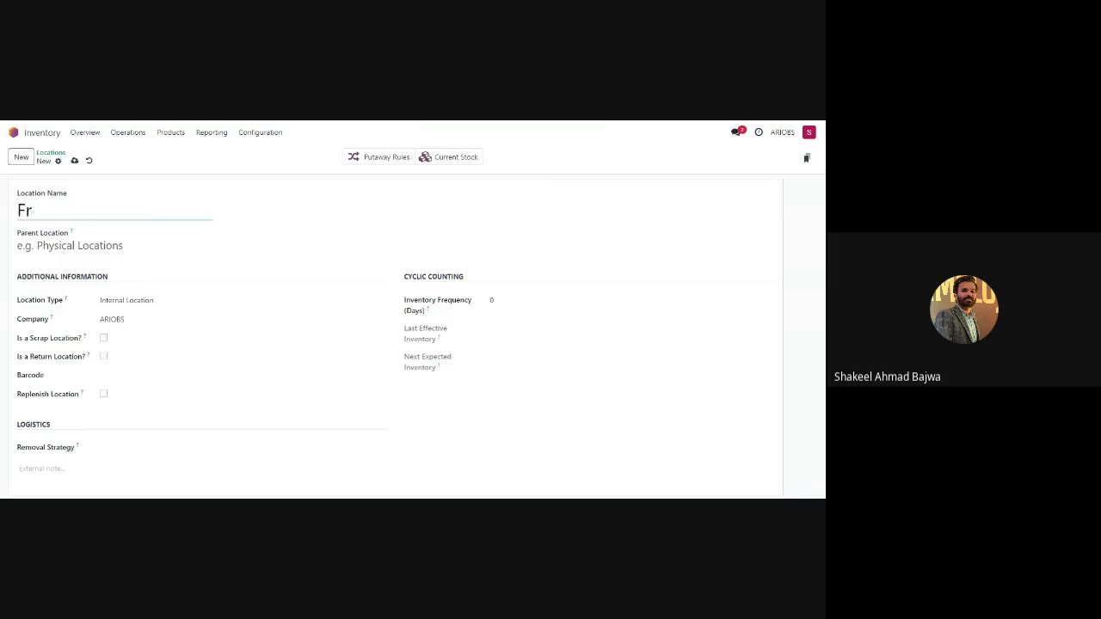
pyautogui.write('idge ')
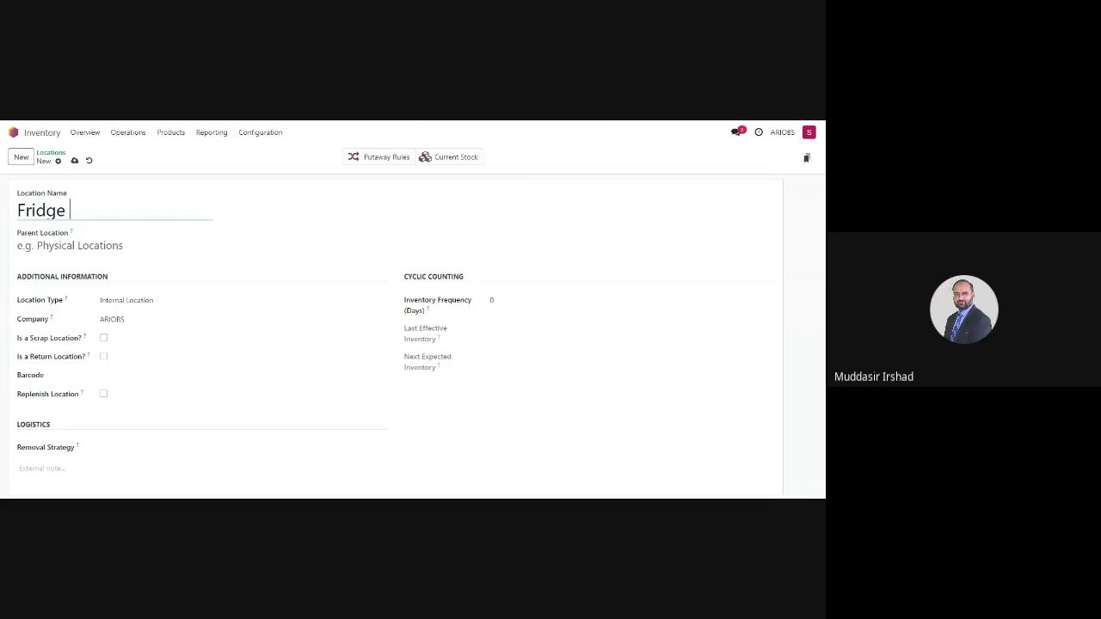
pyautogui.write('WH')
pyautogui.click(129, 246)
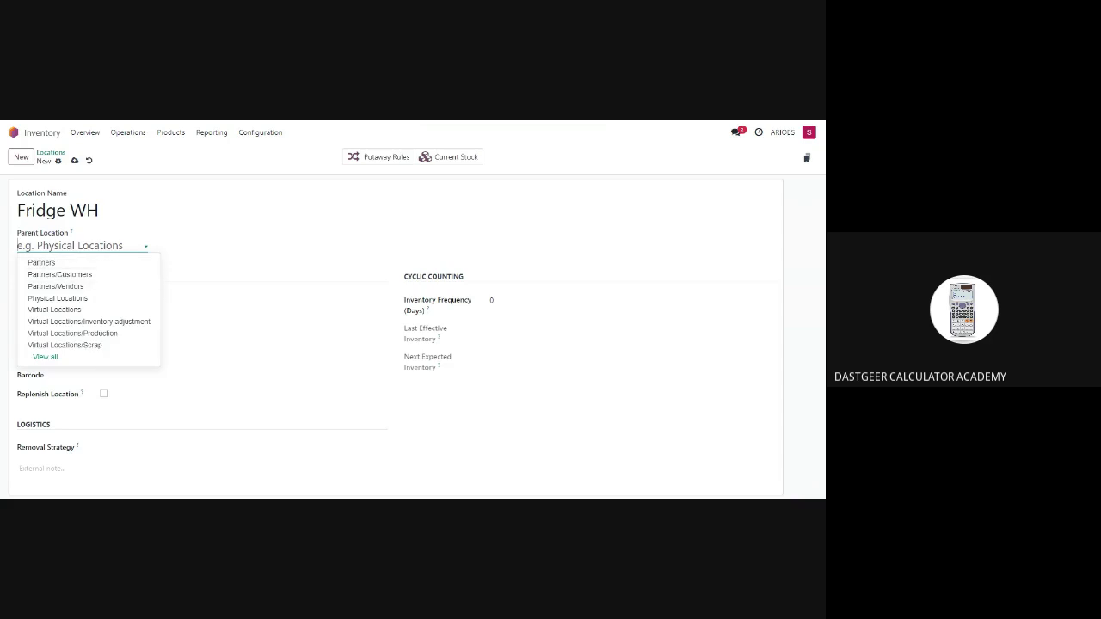
pyautogui.write('W')
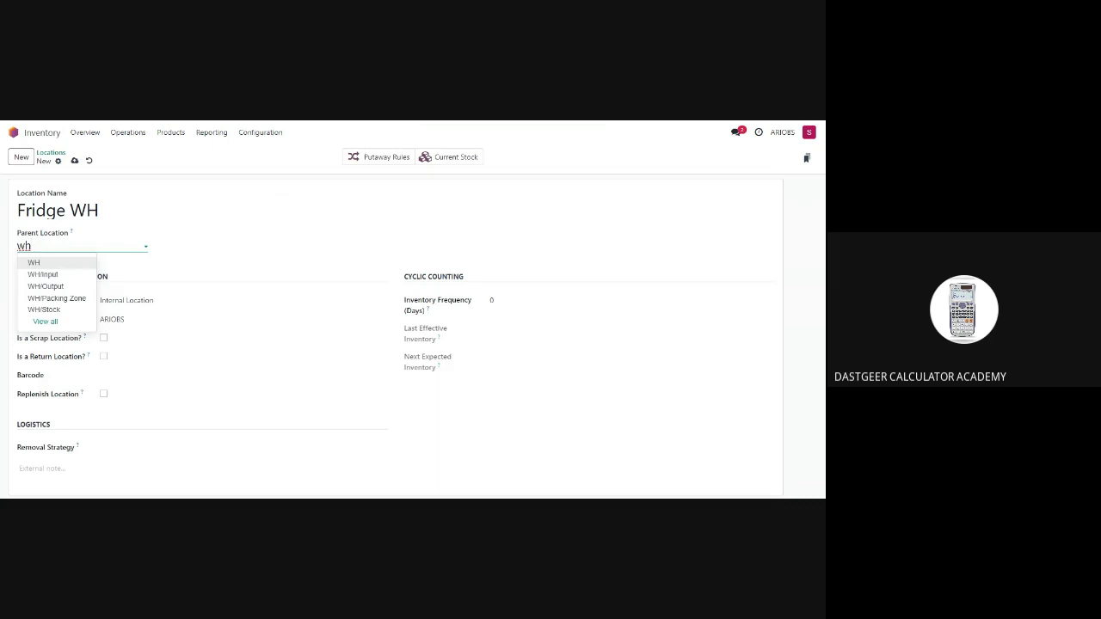
pyautogui.click(57, 311)
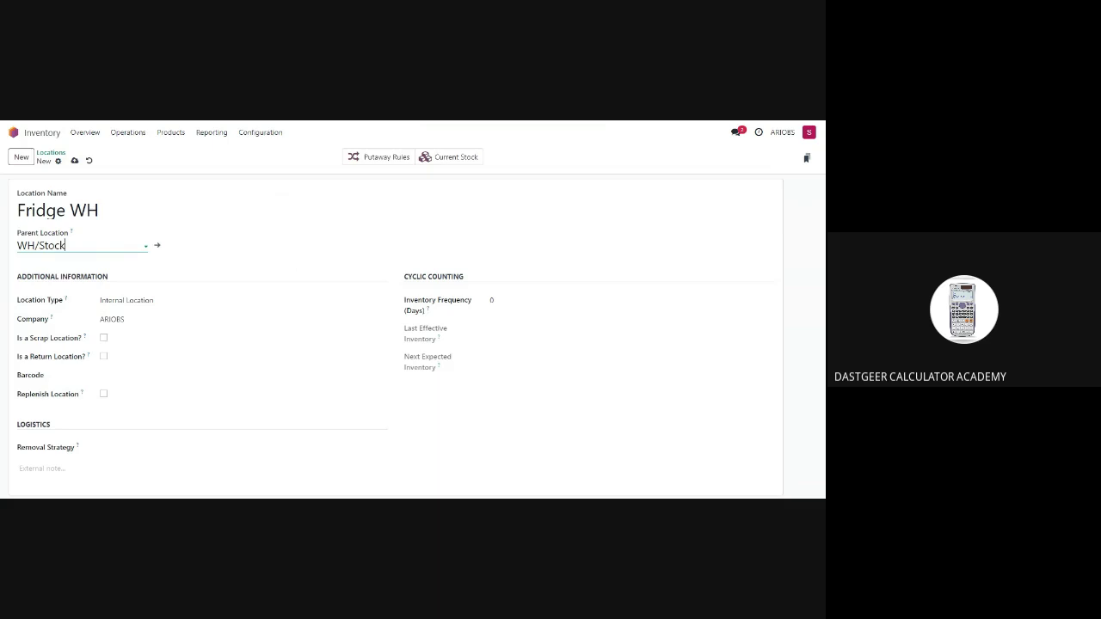
# - Try to save the Fridge WH location with Replenish Location enabled
pyautogui.click(105, 396)
pyautogui.click(104, 395)
pyautogui.click(104, 394)
pyautogui.click(75, 162)
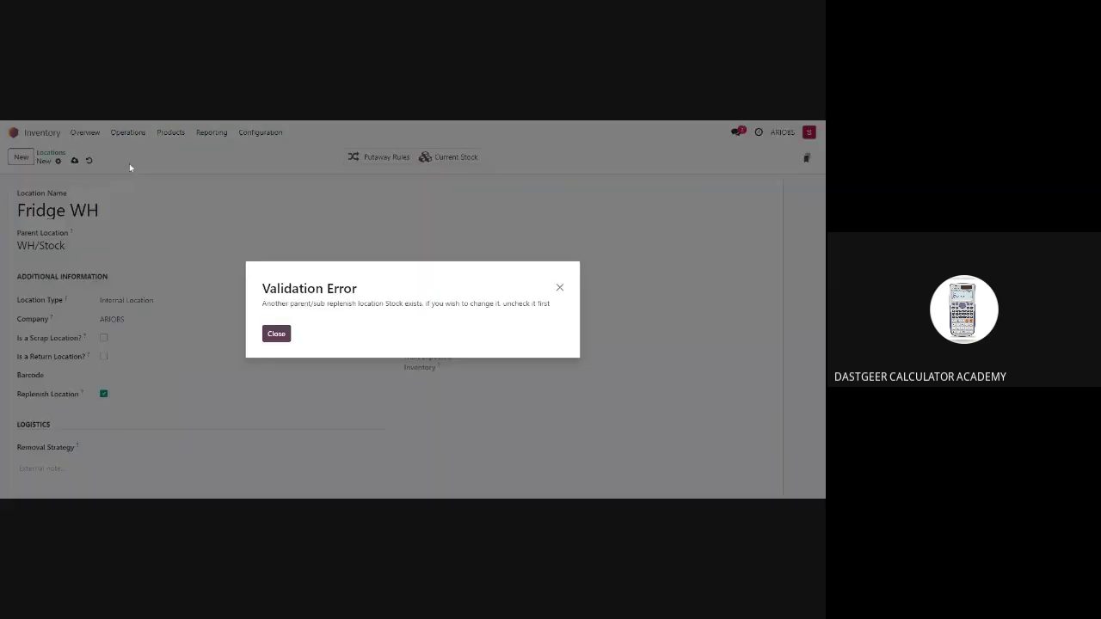
pyautogui.click(277, 335)
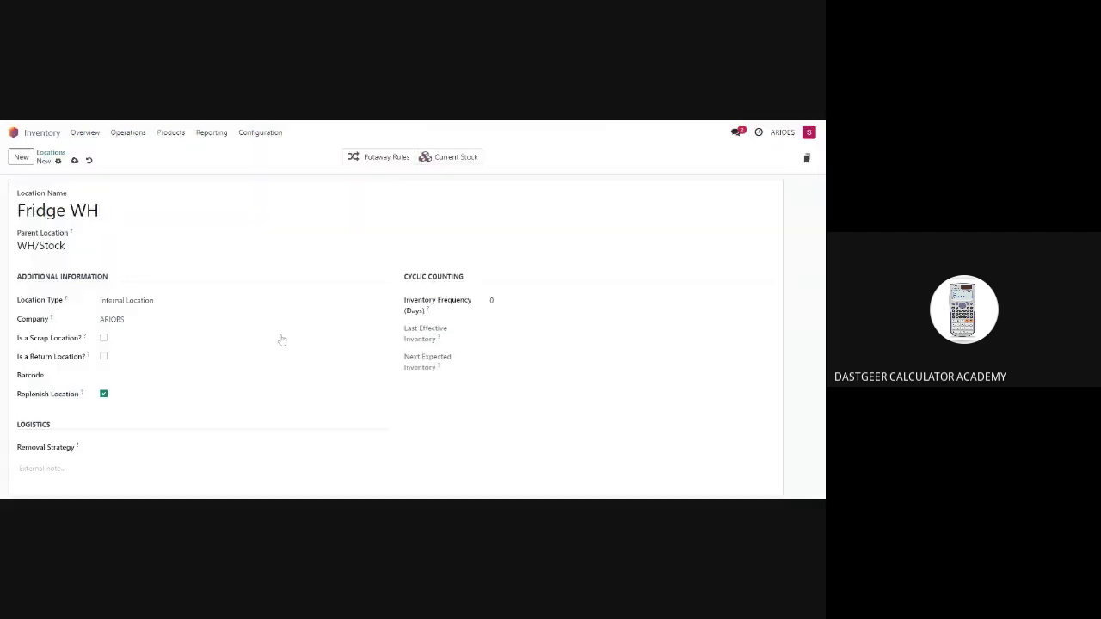
# - Save the Fridge WH location with Replenish Location disabled and return to the list of locations
pyautogui.click(104, 394)
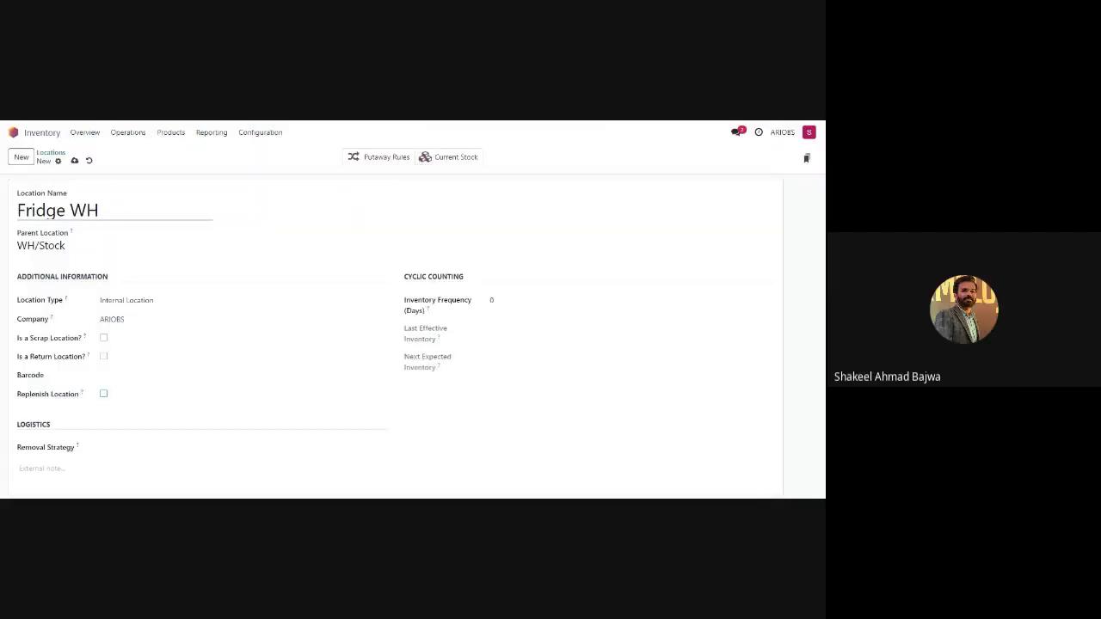
pyautogui.click(75, 162)
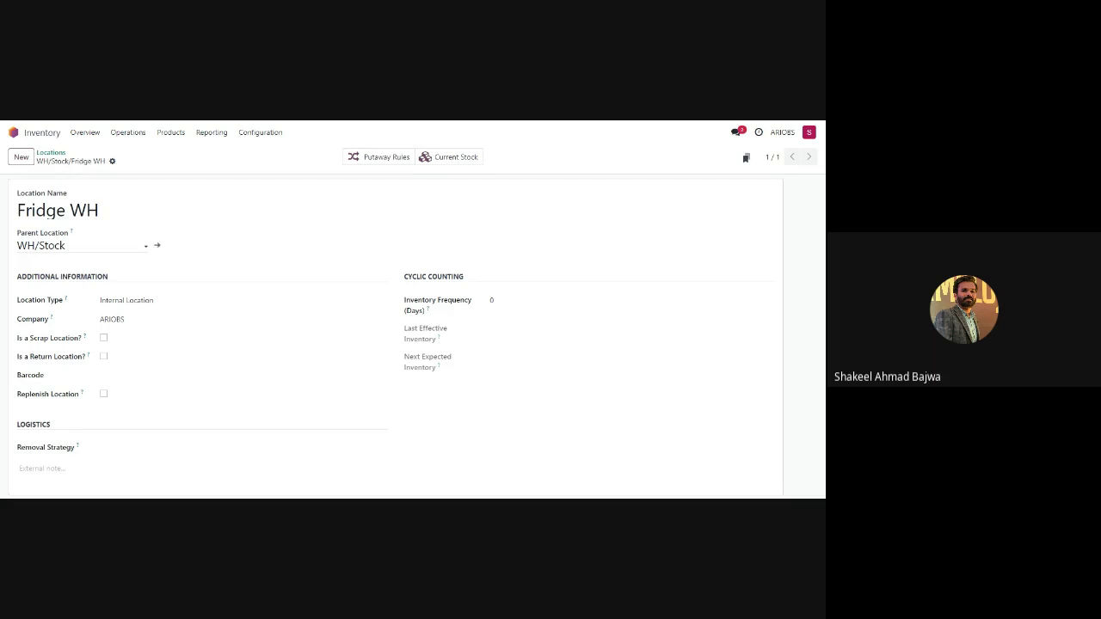
pyautogui.click(51, 152)
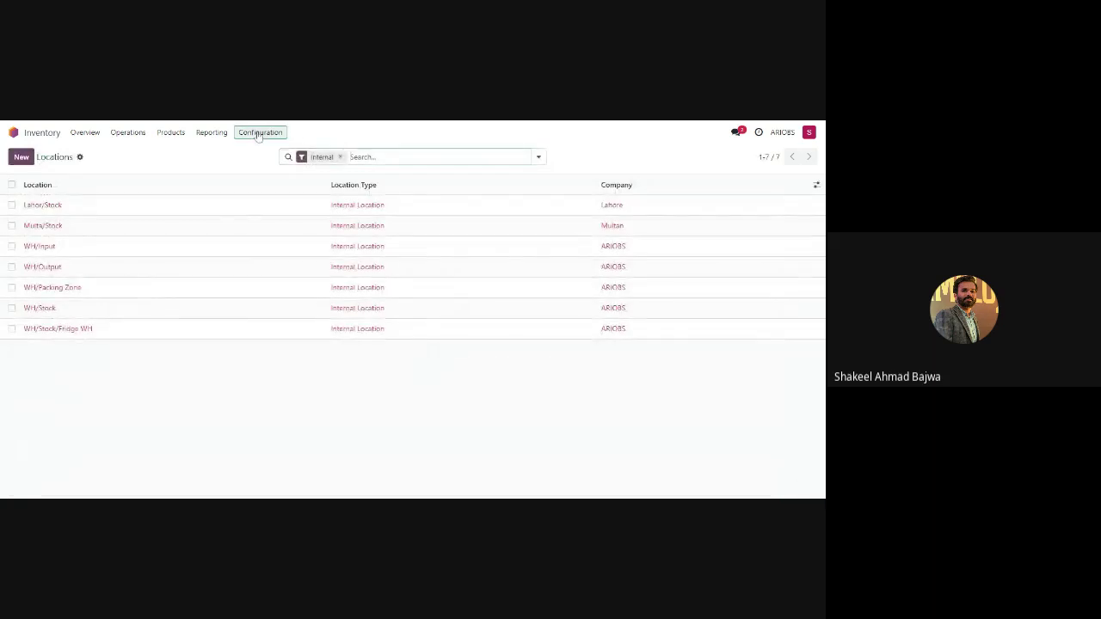
# - Start a new putaway rule for products arriving in WH/Stock
pyautogui.click(260, 132)
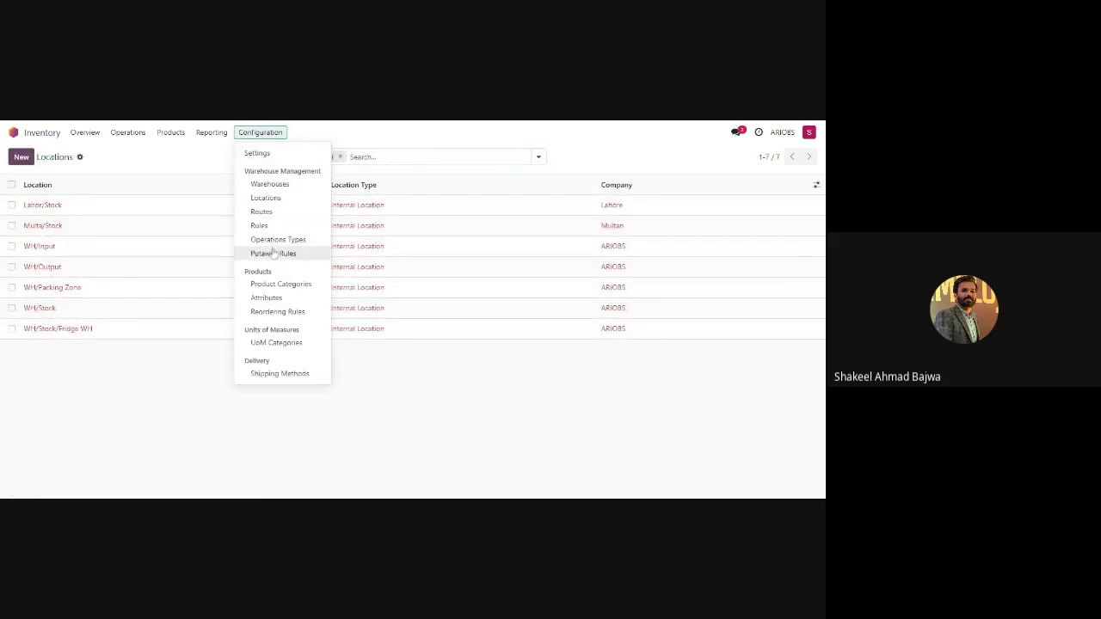
pyautogui.click(263, 253)
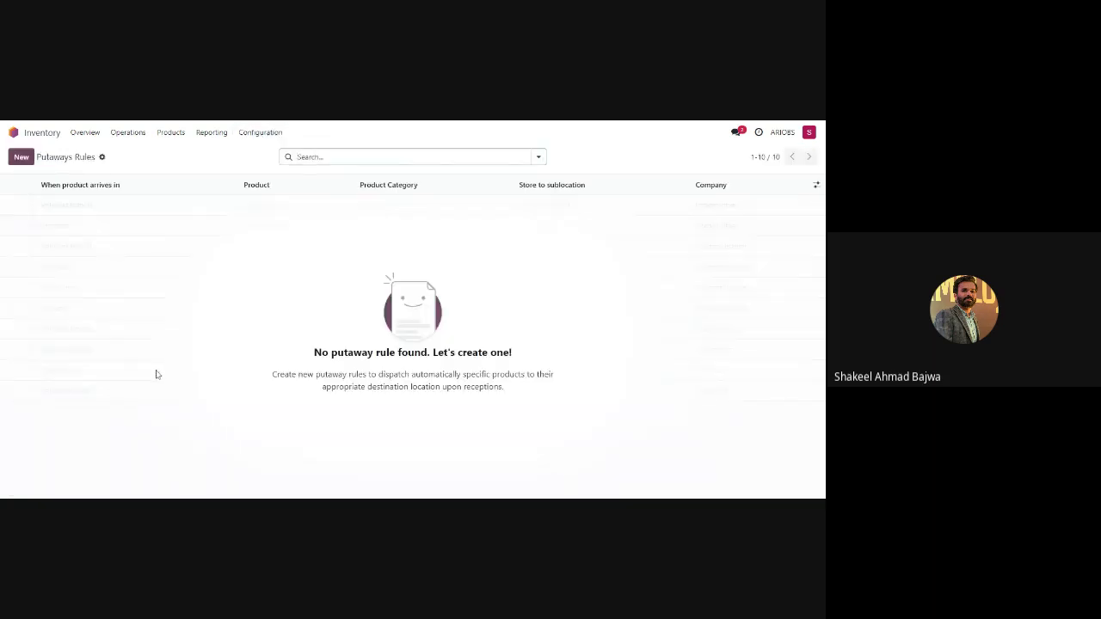
pyautogui.click(21, 156)
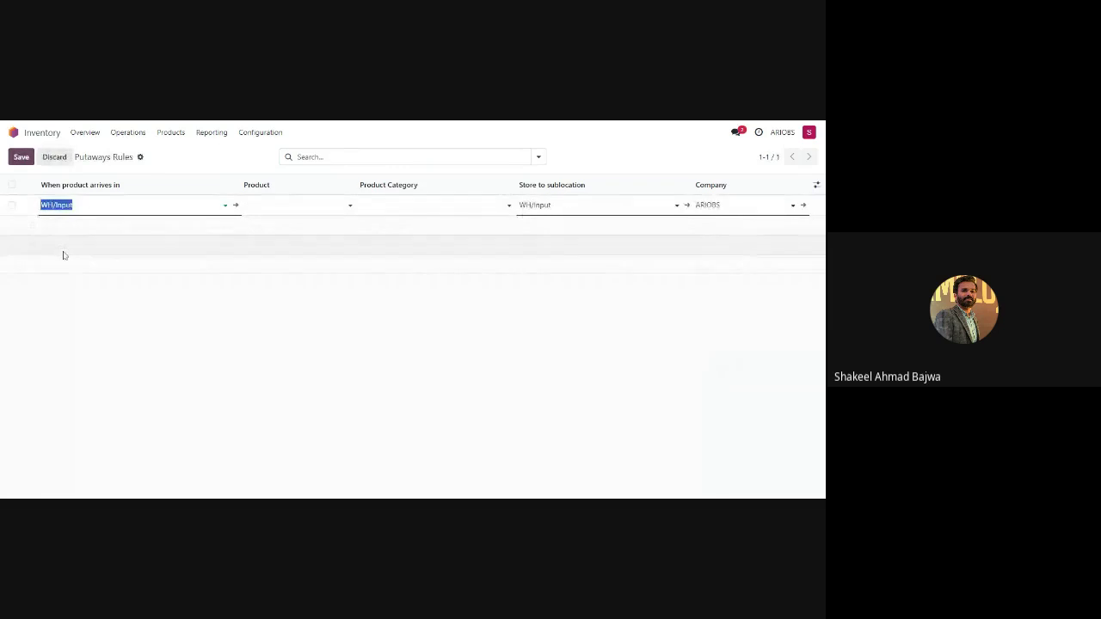
pyautogui.click(86, 205)
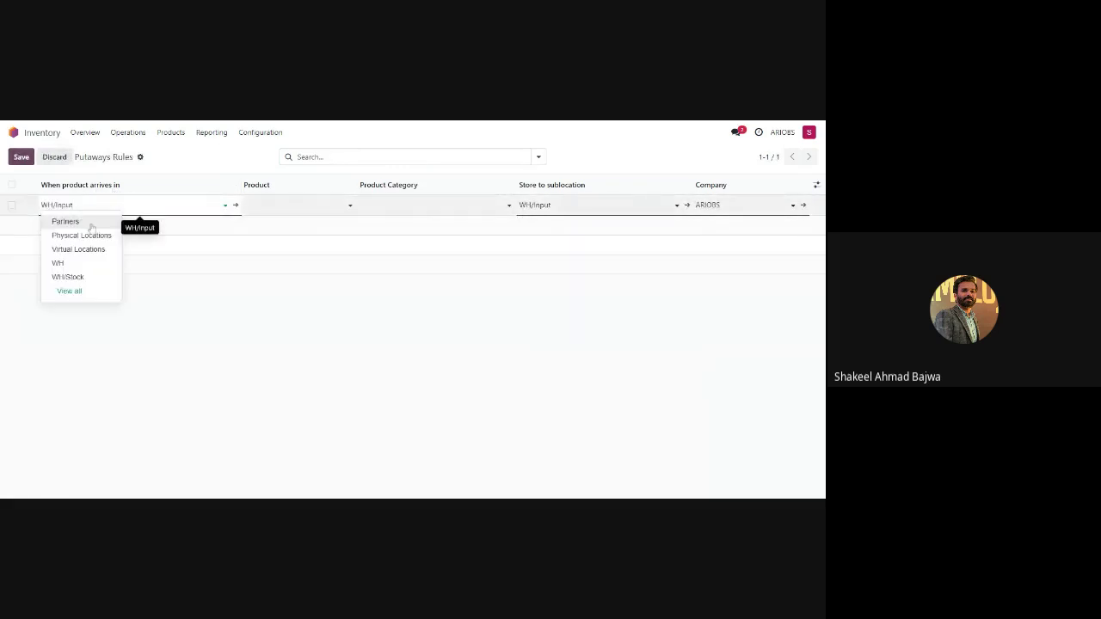
pyautogui.click(83, 278)
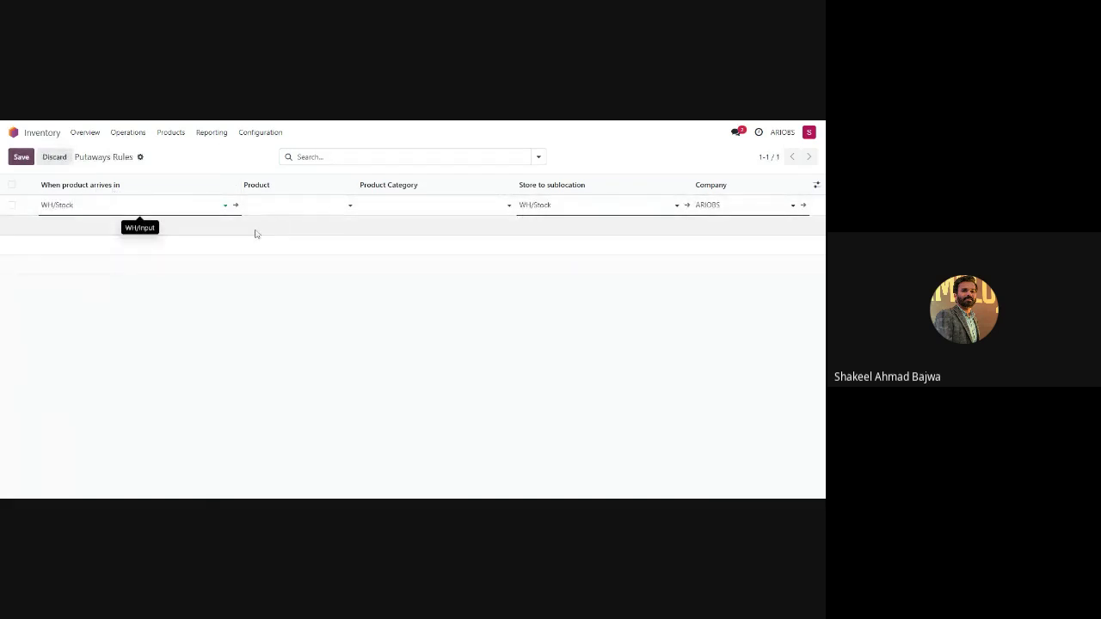
pyautogui.click(292, 205)
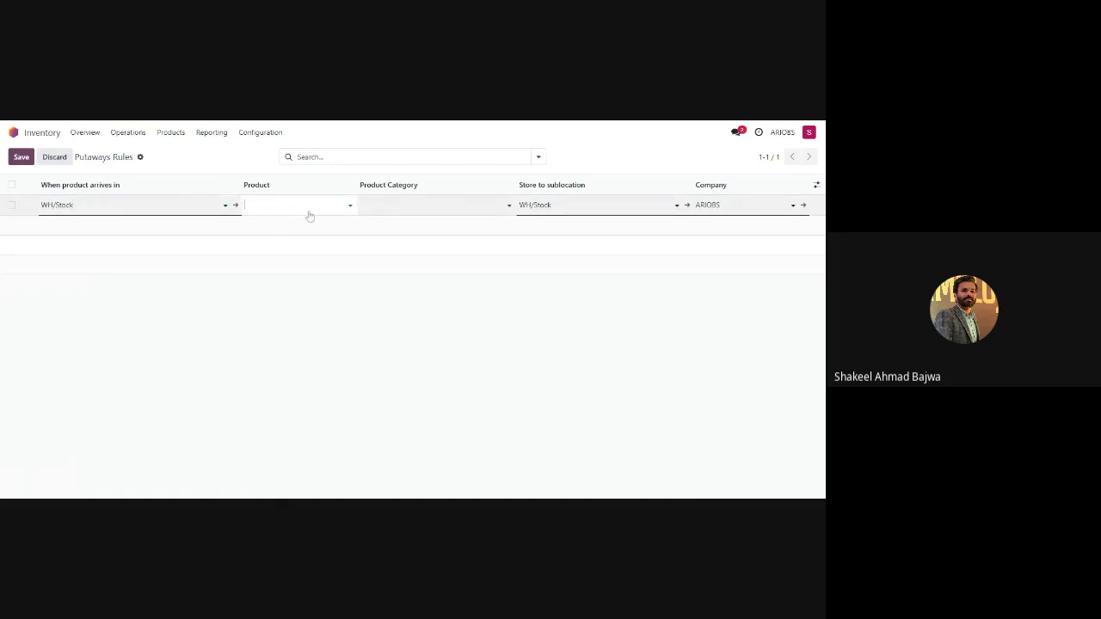
pyautogui.press('Down')
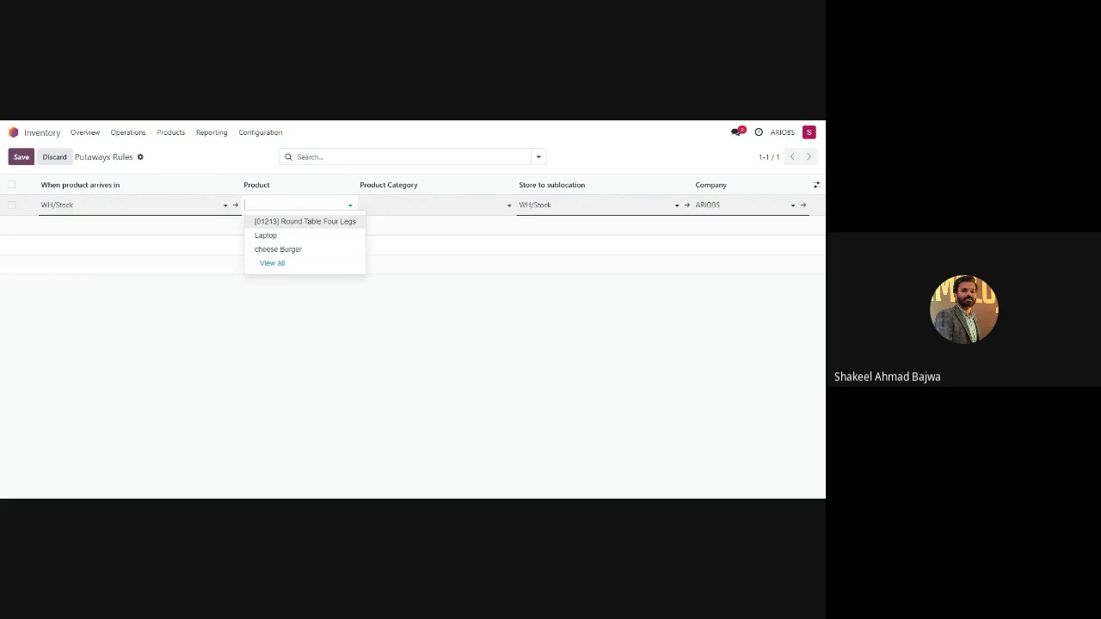
pyautogui.click(302, 249)
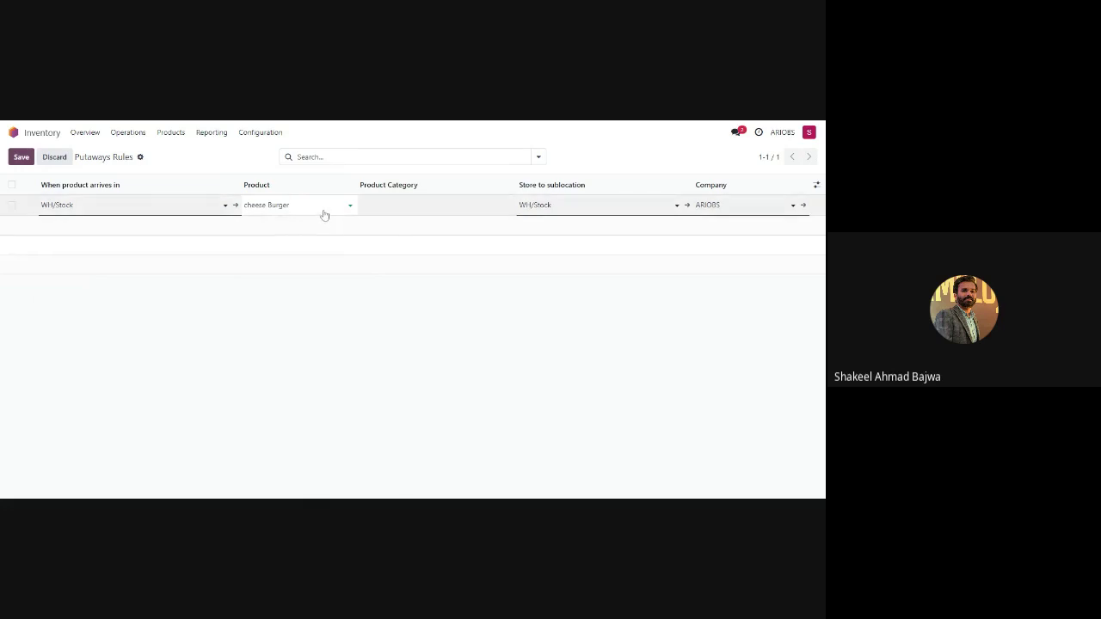
pyautogui.press('BackSpace')
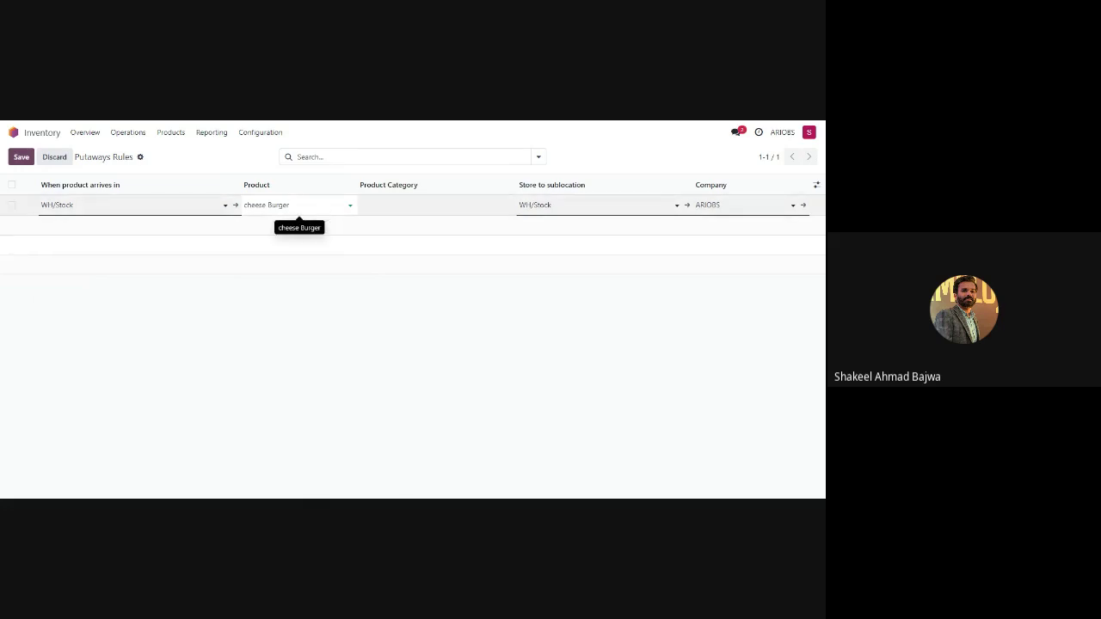
pyautogui.press('BackSpace')
pyautogui.press('BackSpace')
pyautogui.press('BackSpace')
pyautogui.press('BackSpace')
pyautogui.press('BackSpace')
pyautogui.press('BackSpace')
pyautogui.press('BackSpace')
pyautogui.press('BackSpace')
pyautogui.press('BackSpace')
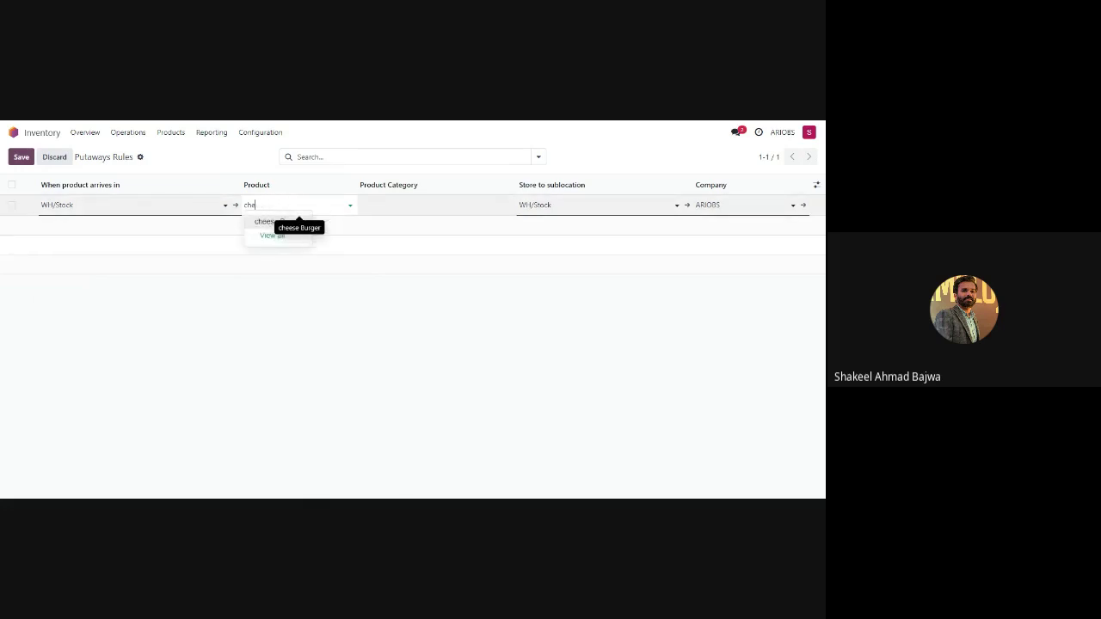
pyautogui.click(405, 210)
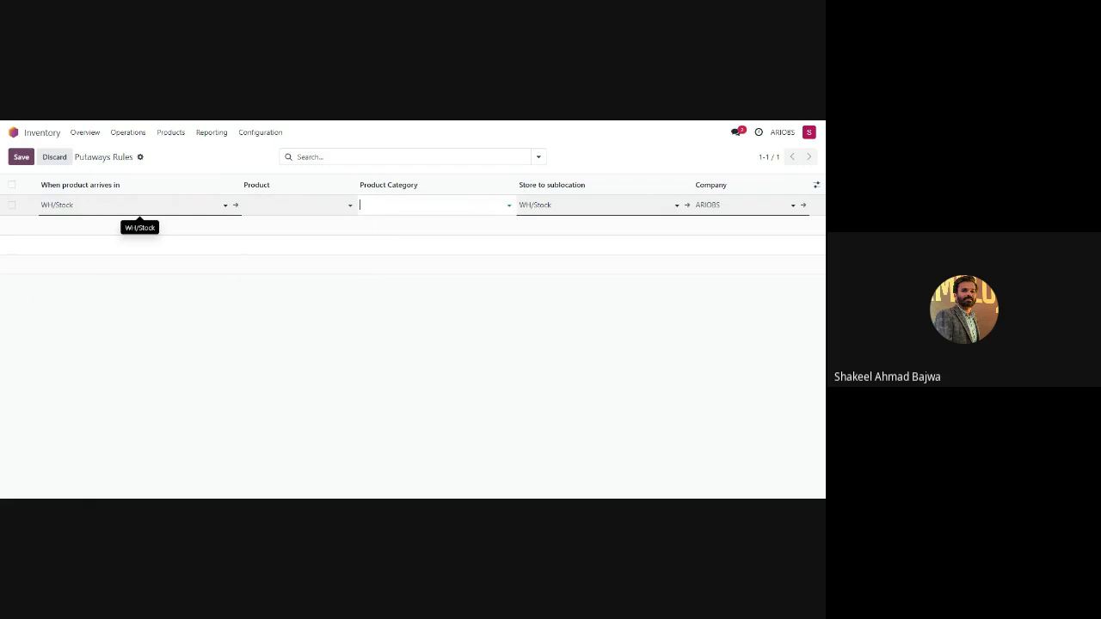
# - Set the putaway rule to store cheese Burger in the sublocation WH/Stock/Fridge WH and save it
pyautogui.press('Tab')
pyautogui.click(566, 216)
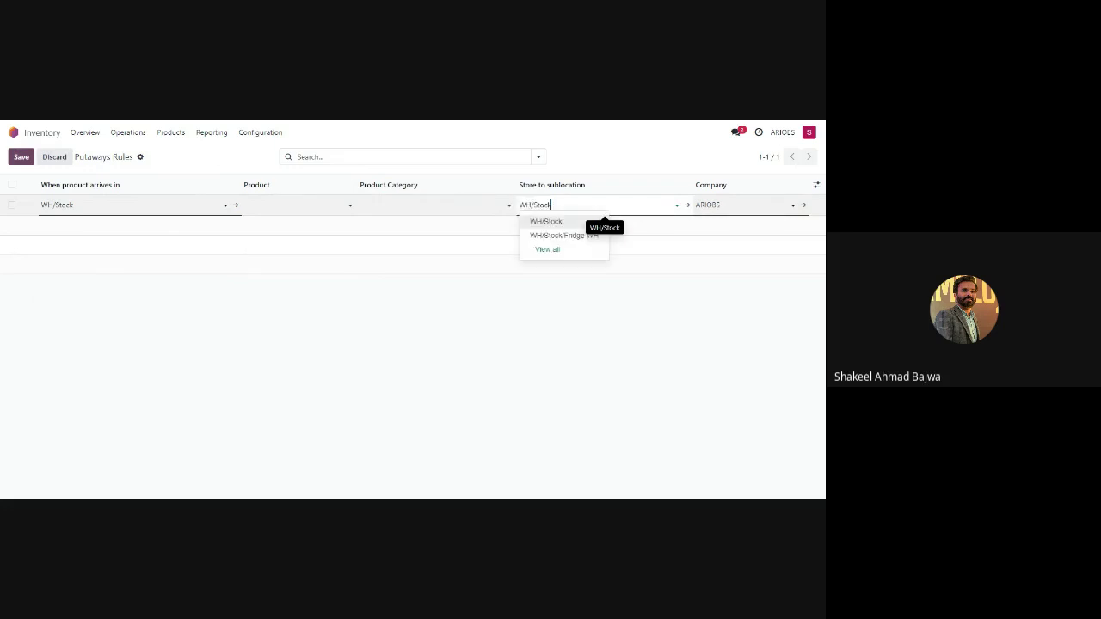
pyautogui.click(555, 235)
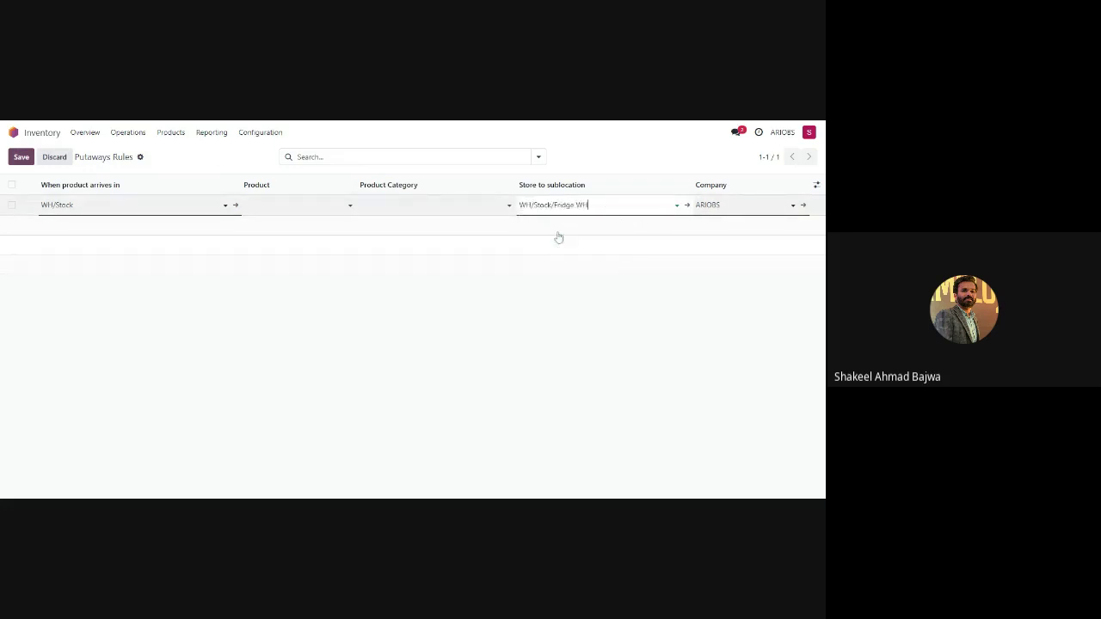
pyautogui.click(311, 215)
pyautogui.click(310, 215)
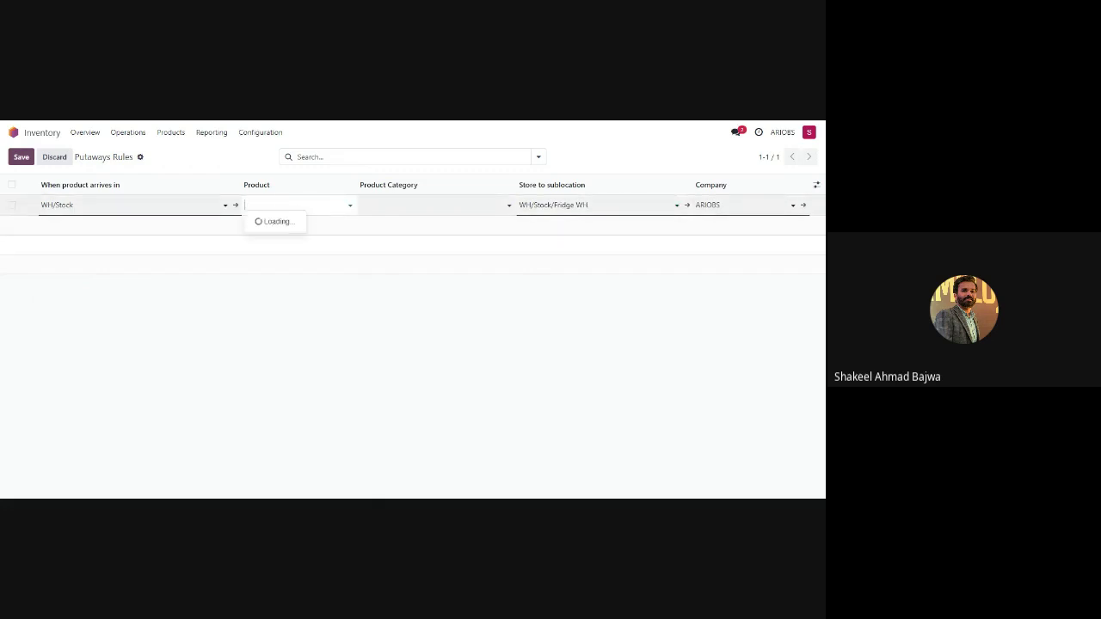
pyautogui.click(296, 250)
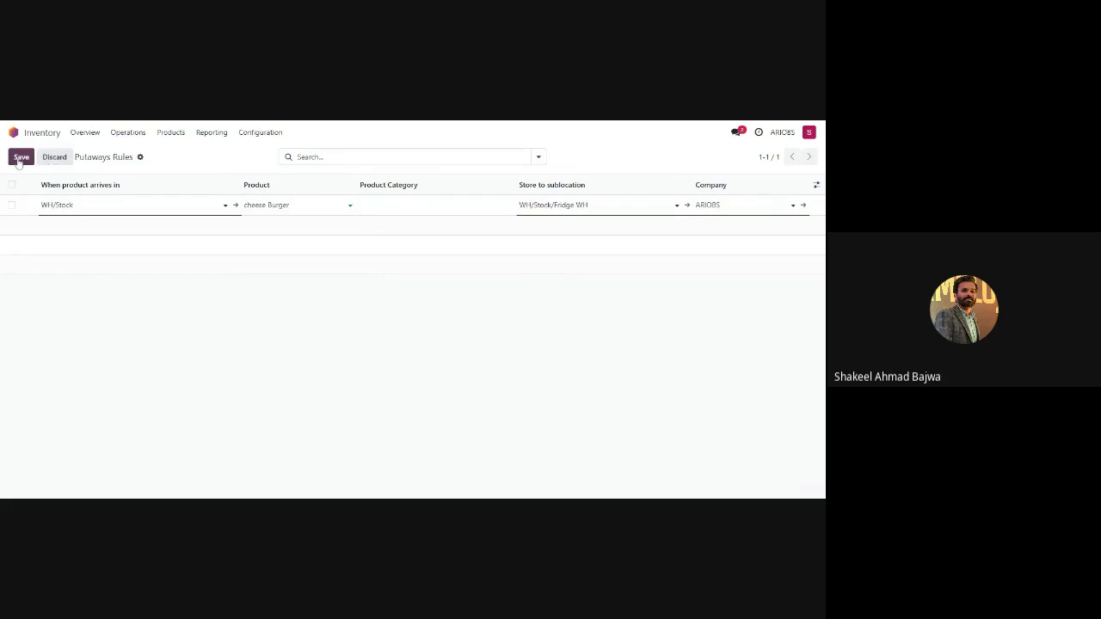
pyautogui.click(21, 159)
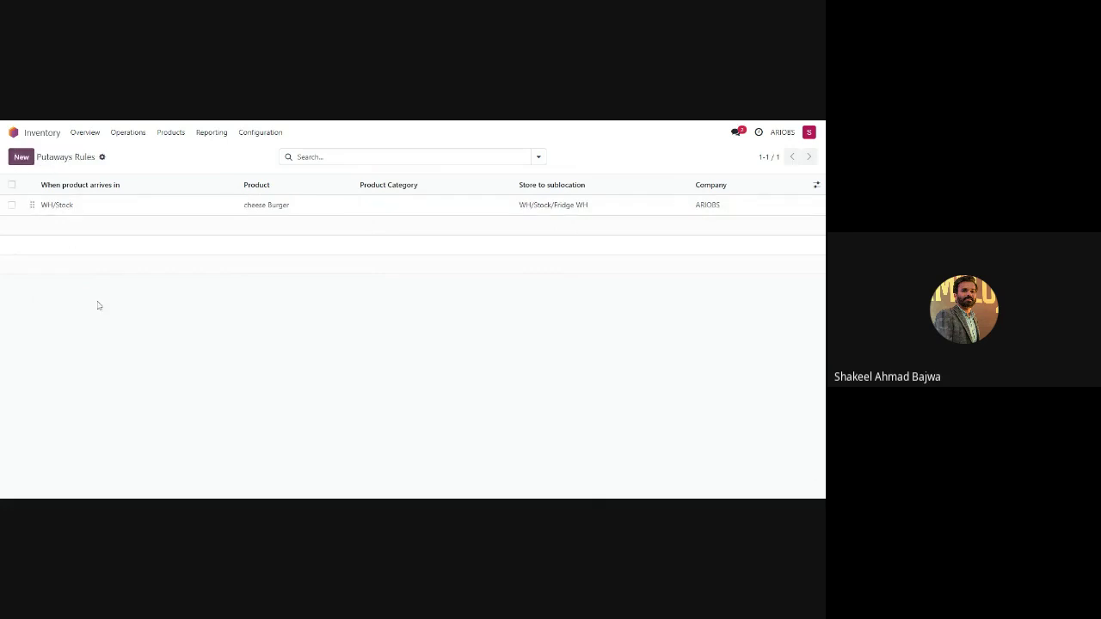
# - Check the company choices of the cheese Burger putaway rule, keeping ARIOBS as its company
pyautogui.click(767, 204)
pyautogui.click(767, 206)
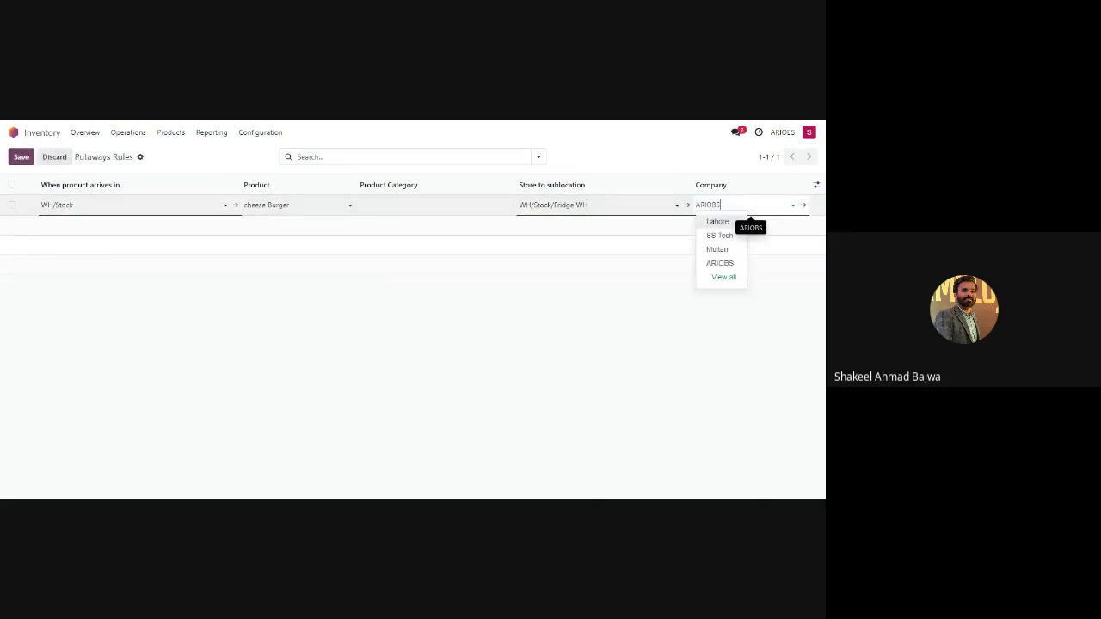
pyautogui.click(748, 209)
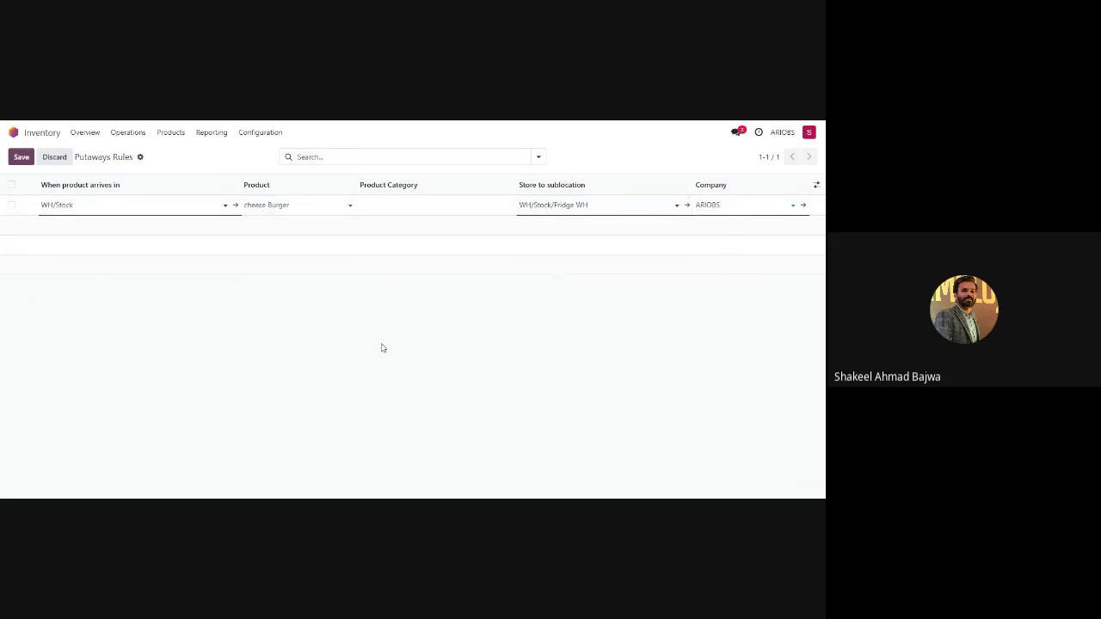
pyautogui.click(16, 161)
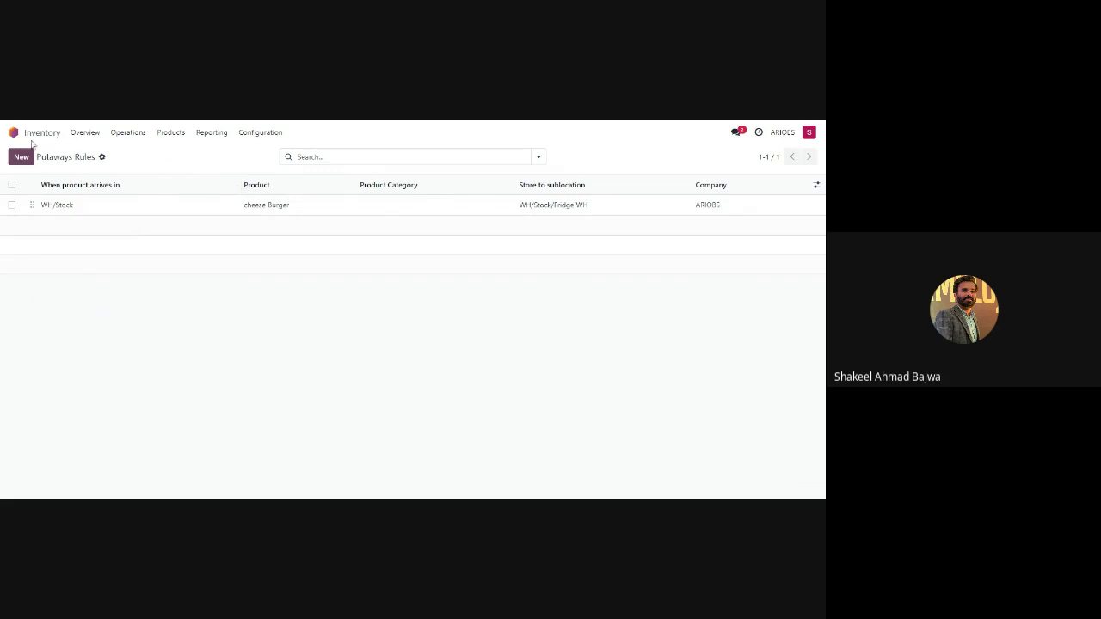
# - Switch to the Purchase app and create a new request for quotation with Hussain Traders as the vendor
pyautogui.click(13, 133)
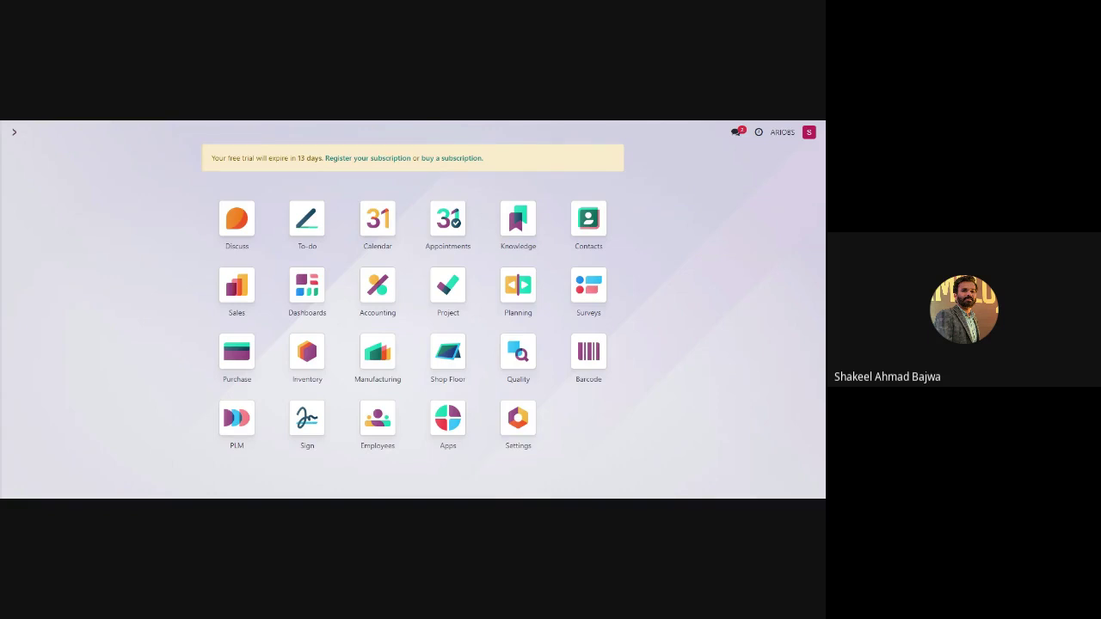
pyautogui.write('purchase')
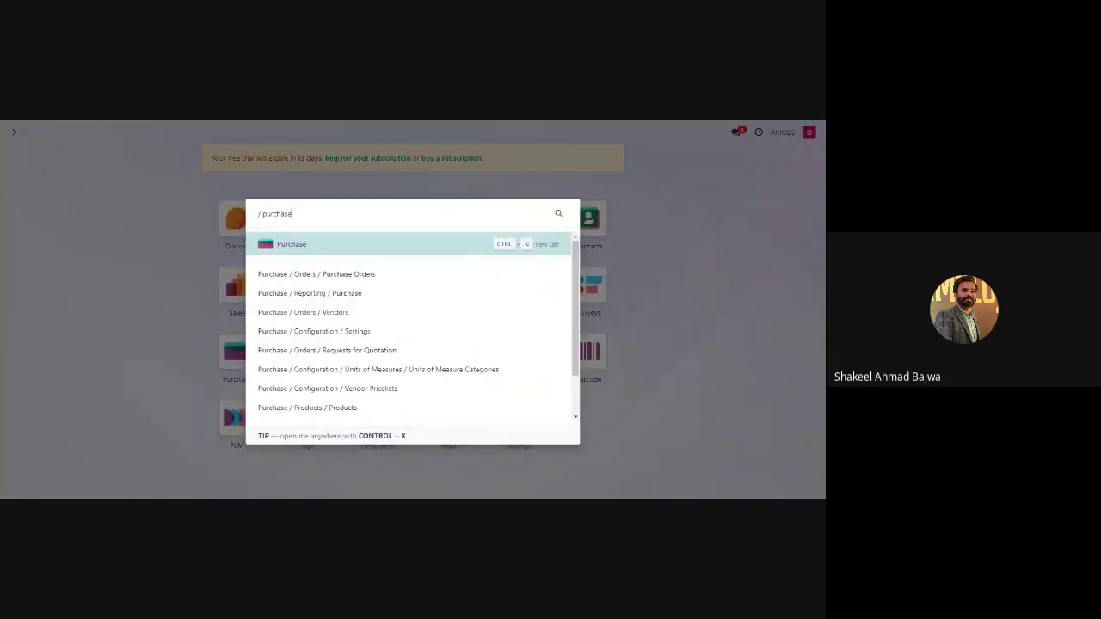
pyautogui.press('Return')
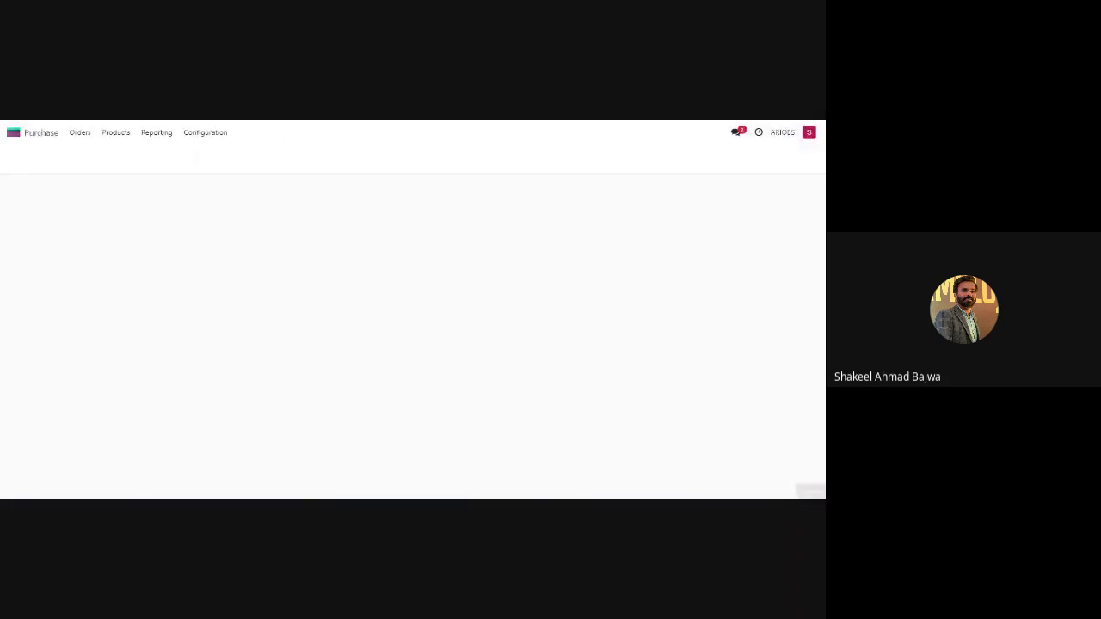
pyautogui.click(21, 156)
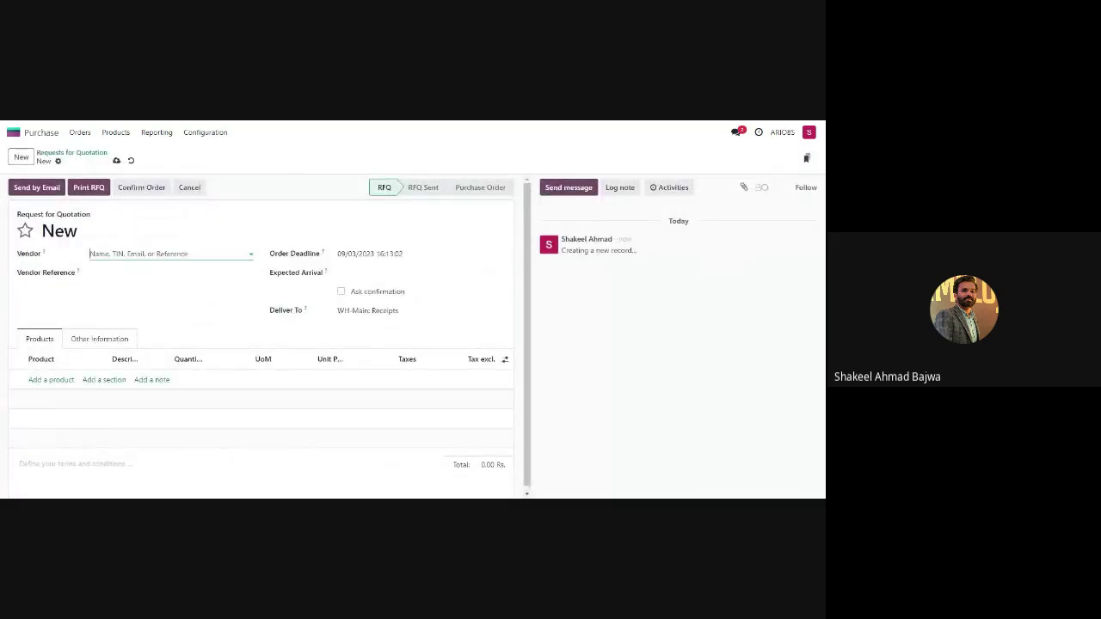
pyautogui.click(138, 253)
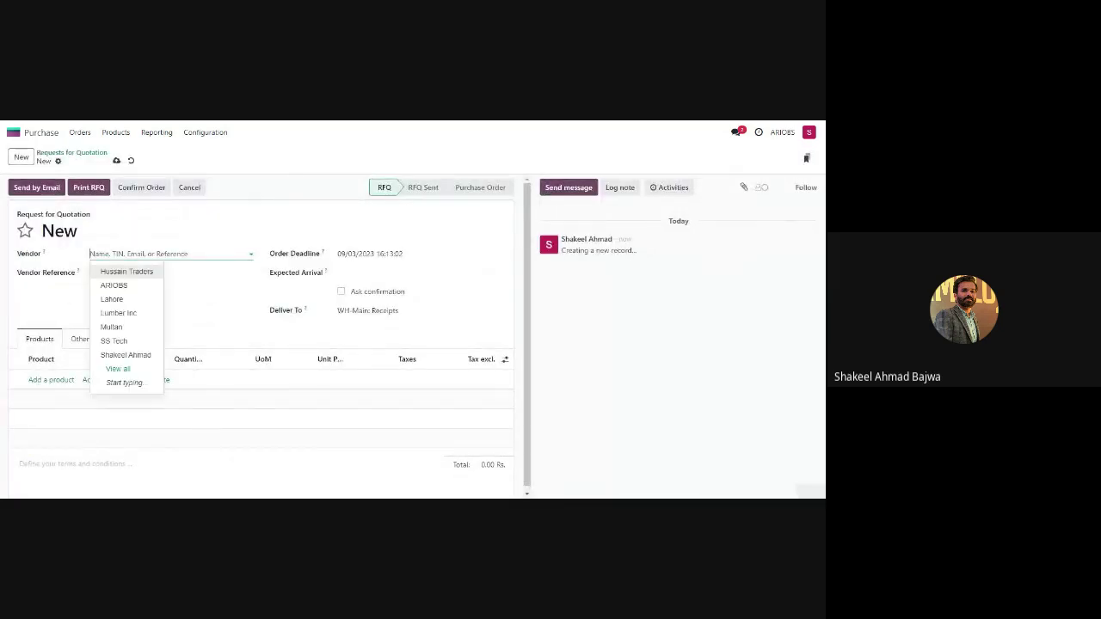
pyautogui.click(136, 274)
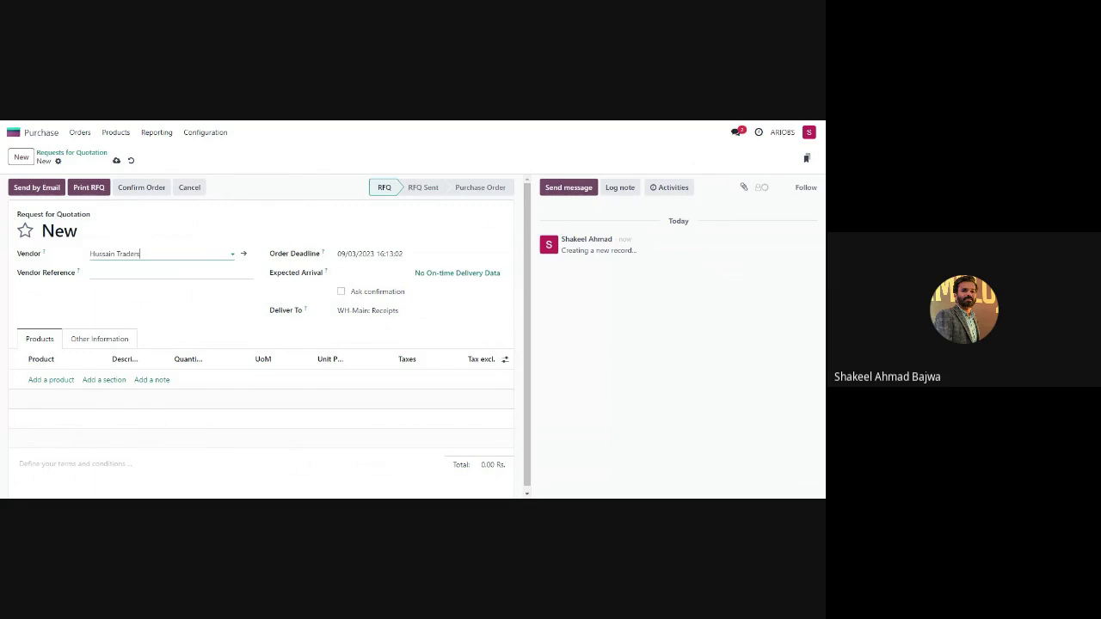
# - Add the product cheese Burger as a line on the request for quotation
pyautogui.click(40, 390)
pyautogui.scroll(-1, 527, 291)
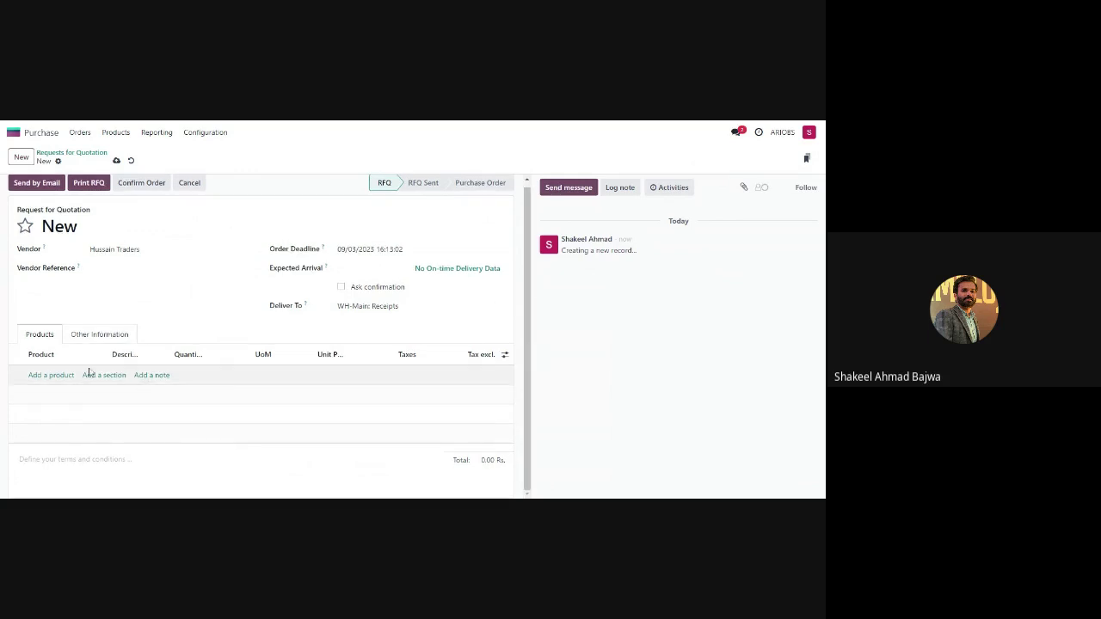
pyautogui.click(53, 376)
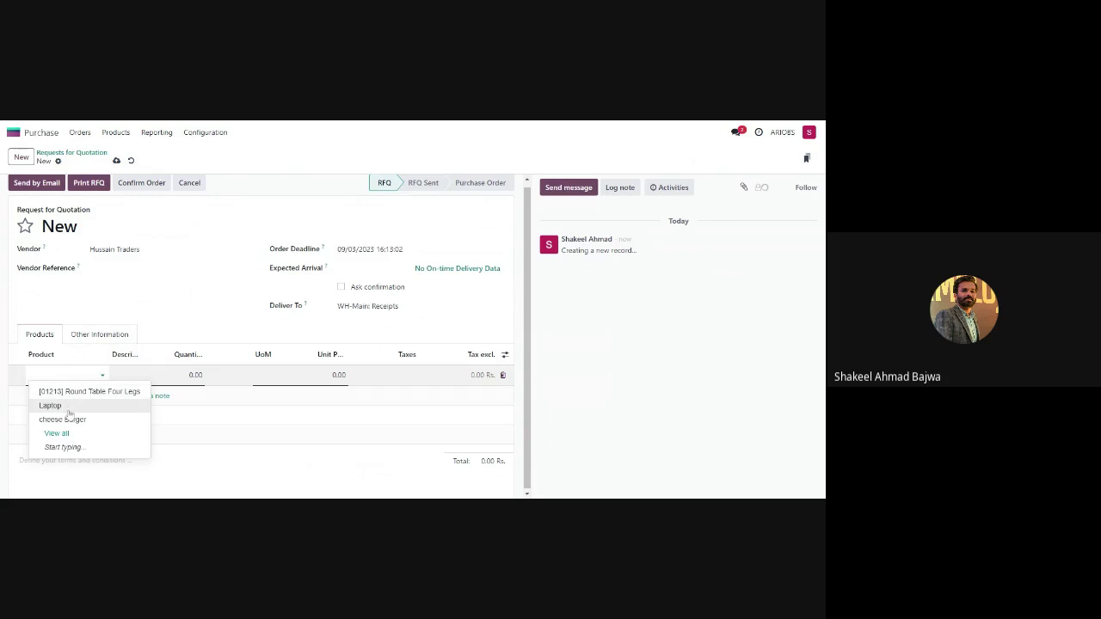
pyautogui.click(126, 403)
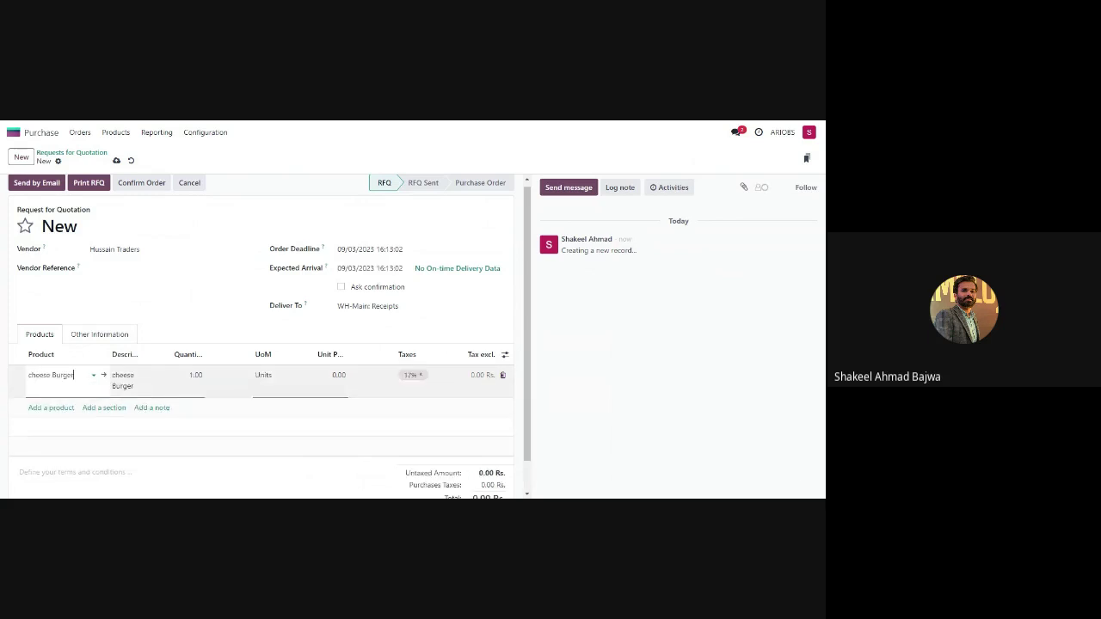
# - Set the cheese Burger line's quantity to 10 and save the request for quotation
pyautogui.click(195, 375)
pyautogui.click(189, 375)
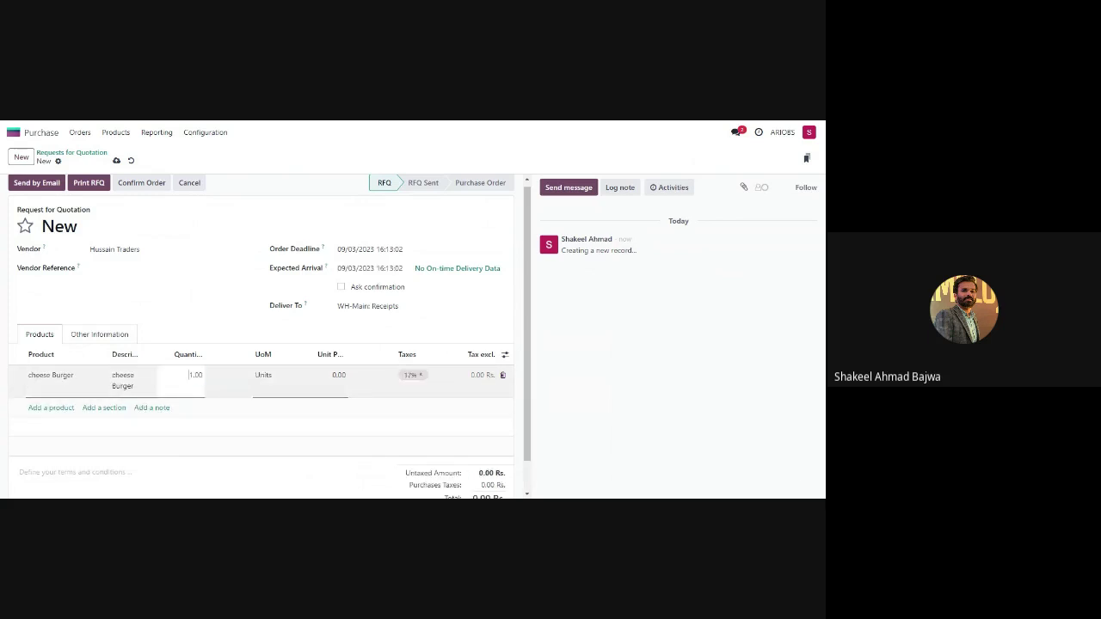
pyautogui.write('10')
pyautogui.press('Tab')
pyautogui.click(191, 375)
pyautogui.write('10')
pyautogui.press('Tab')
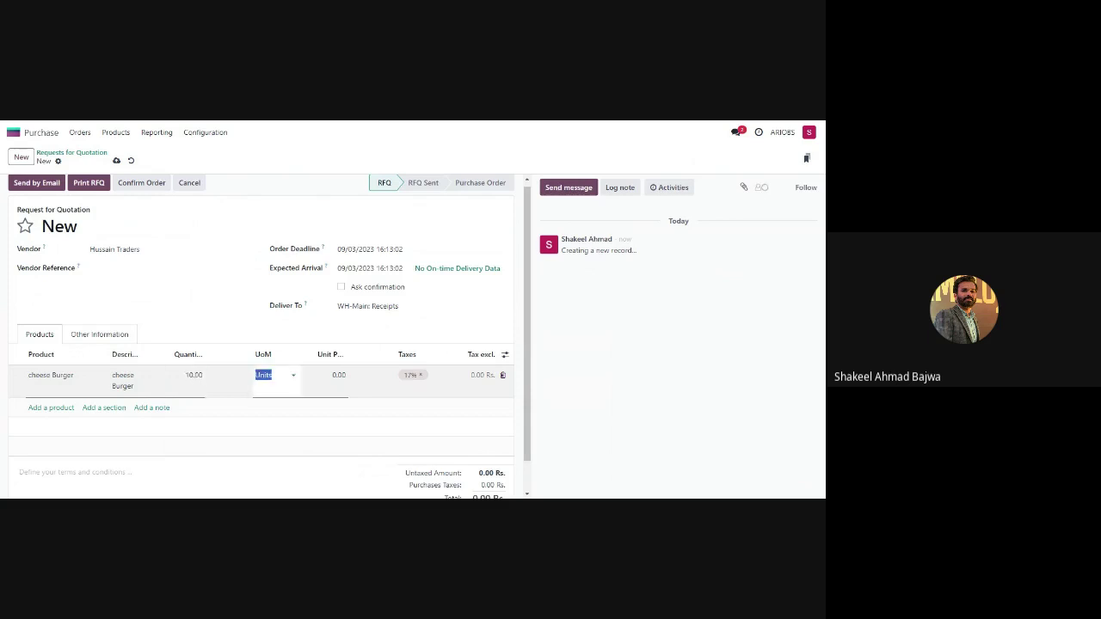
pyautogui.click(117, 166)
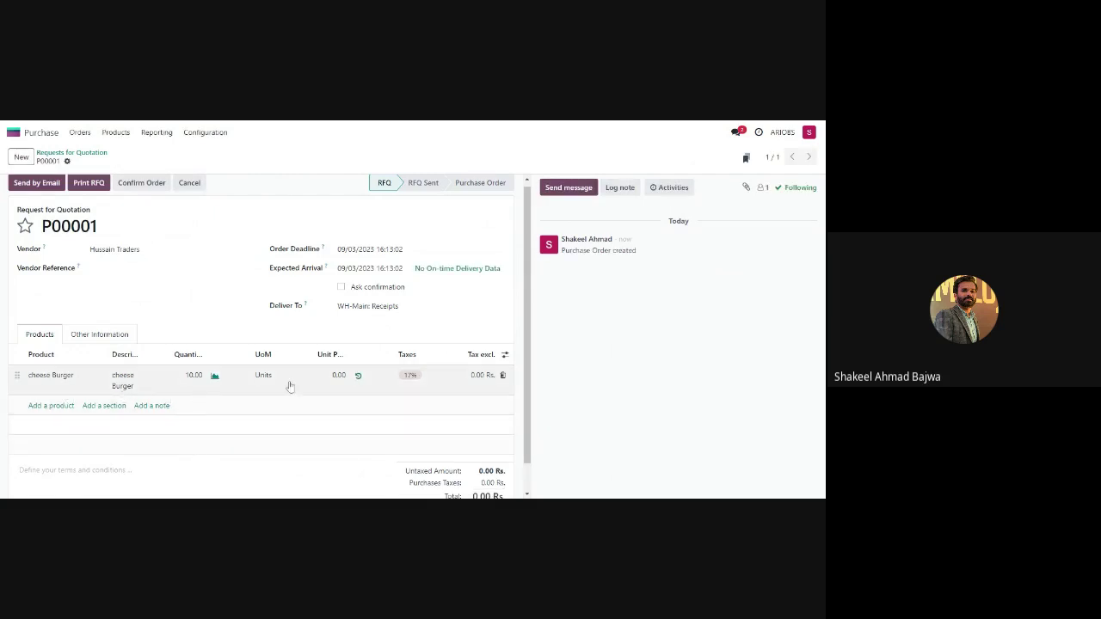
# - Examine the purchase history of cheese Burger without the vendor filter, and reopen the Hussain Traders request for quotation
pyautogui.click(358, 379)
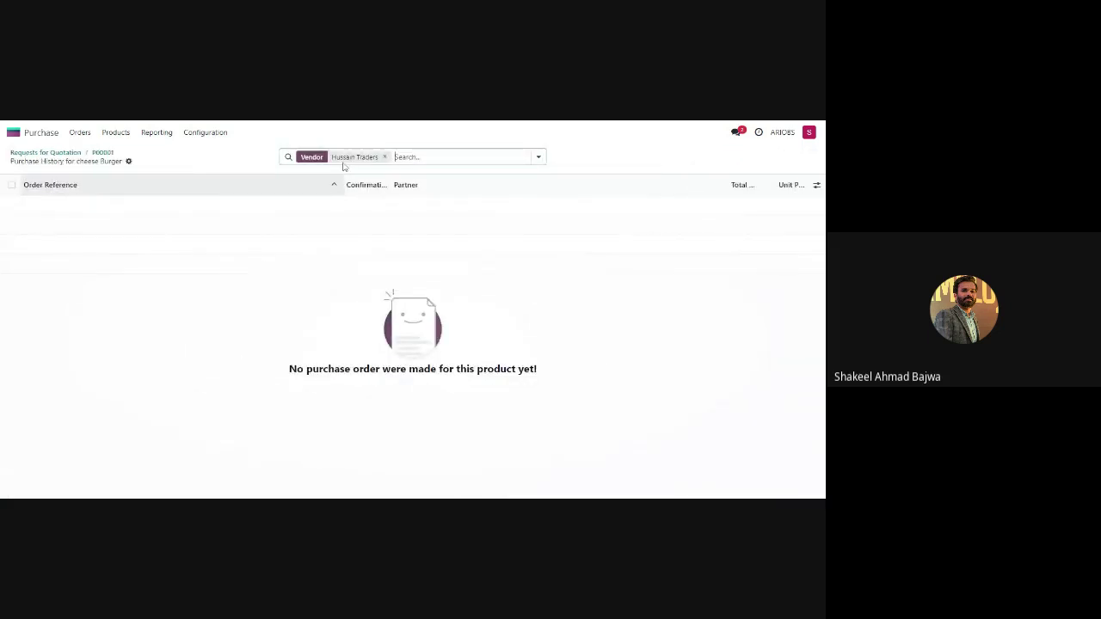
pyautogui.click(384, 156)
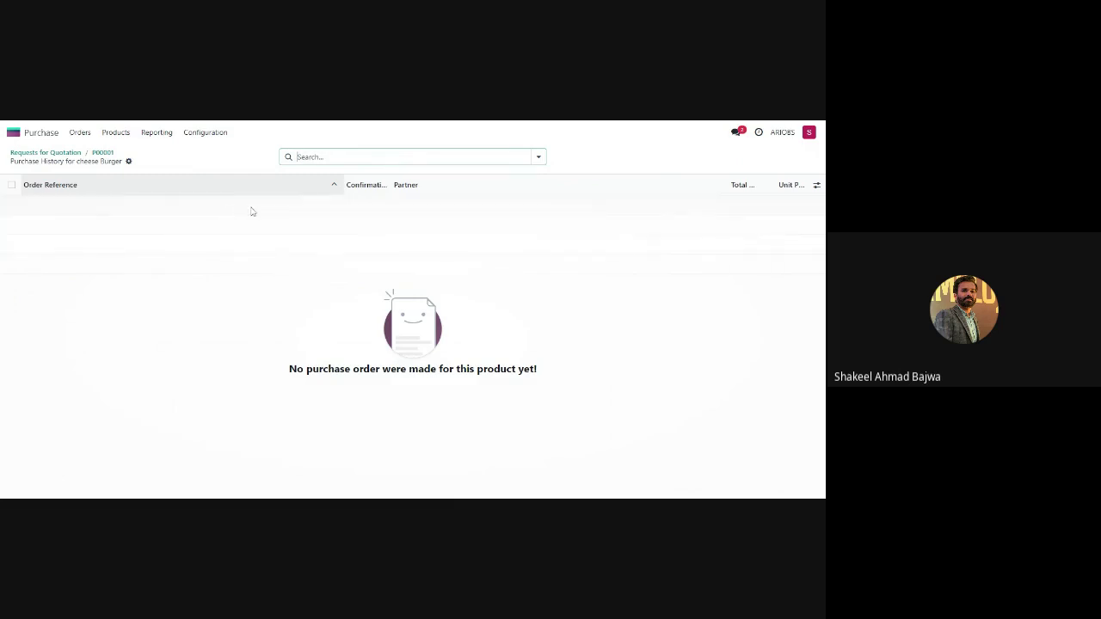
pyautogui.click(76, 153)
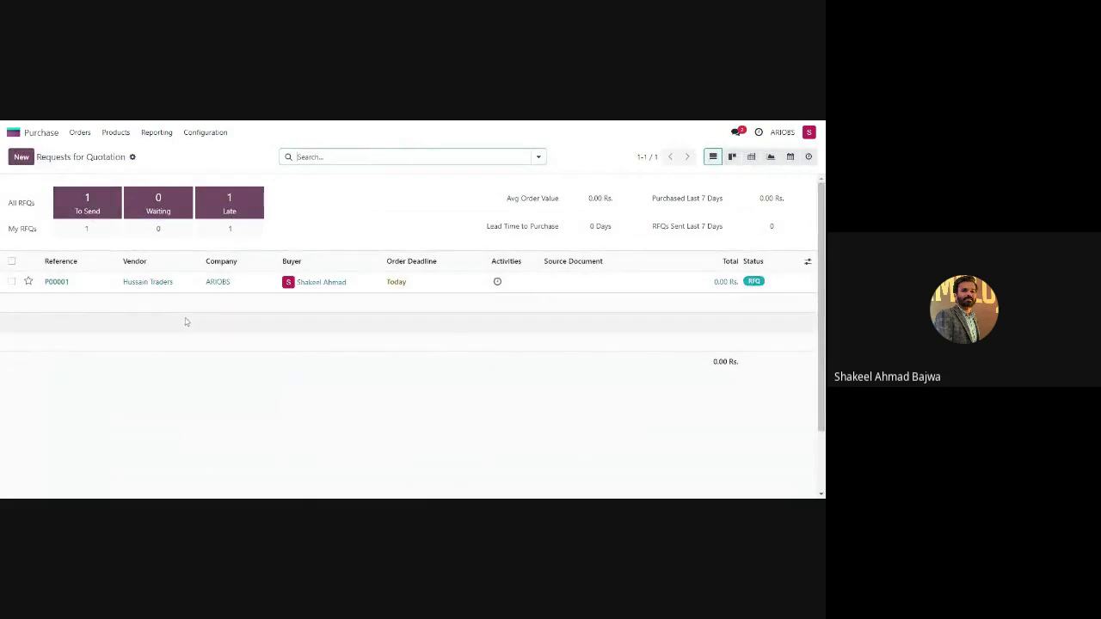
pyautogui.click(169, 289)
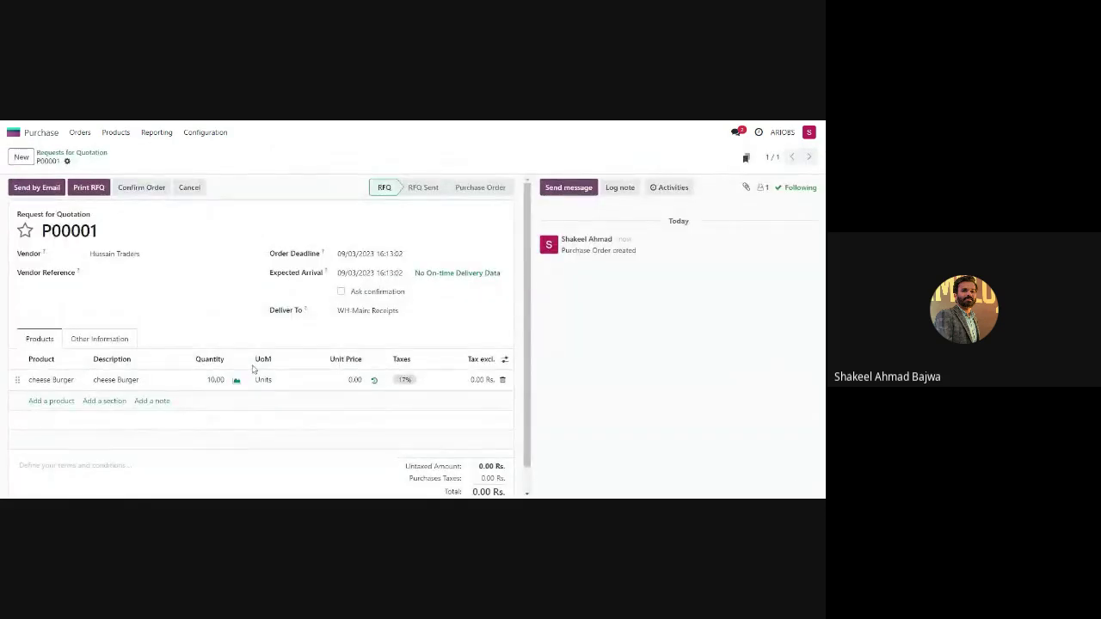
# - Set the cheese Burger line's unit price to 500 and confirm the Hussain Traders order
pyautogui.click(353, 383)
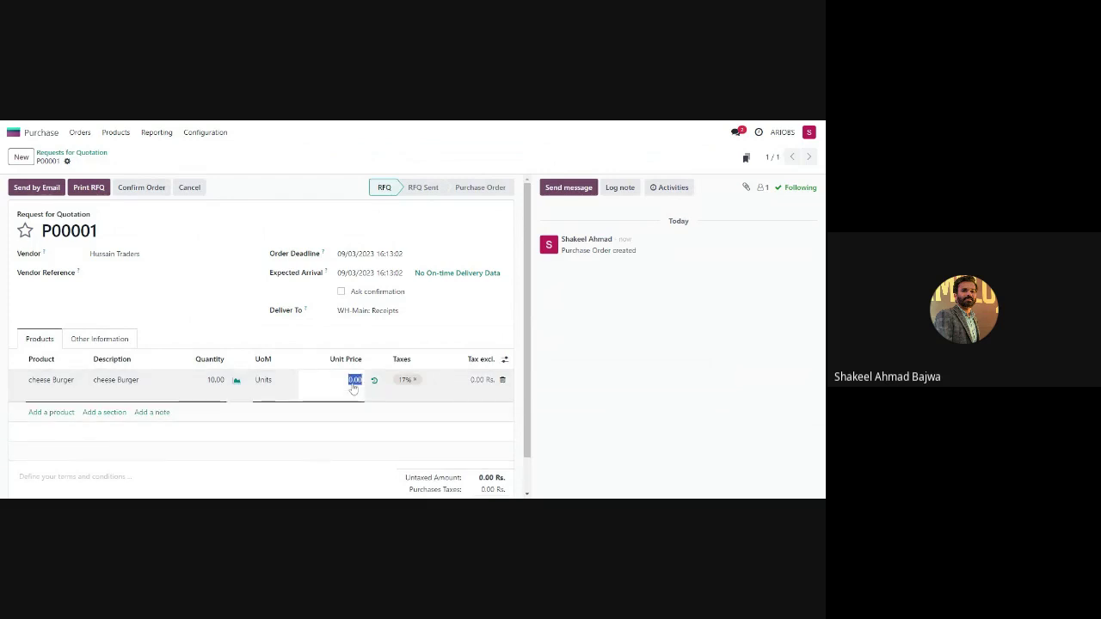
pyautogui.write('500')
pyautogui.press('Tab')
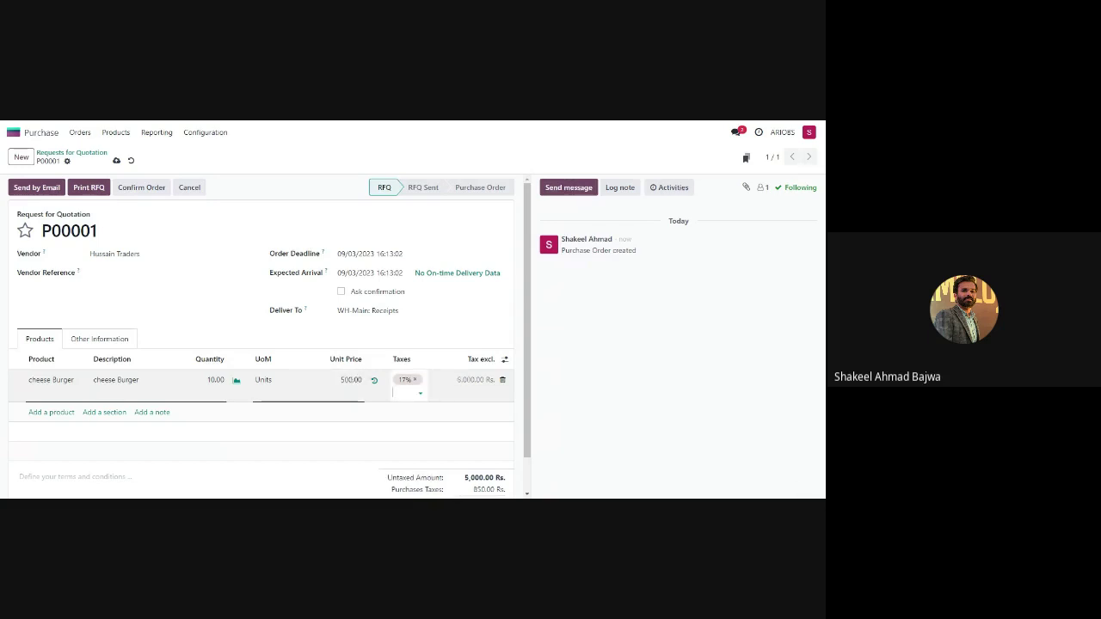
pyautogui.hotkey('shift', 'Tab')
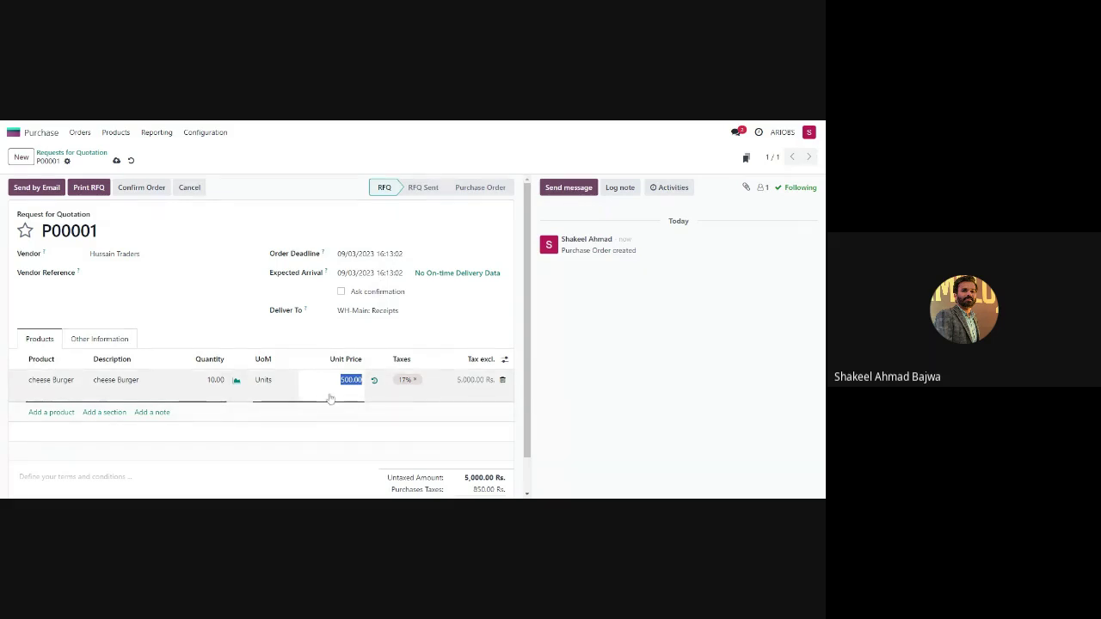
pyautogui.click(90, 188)
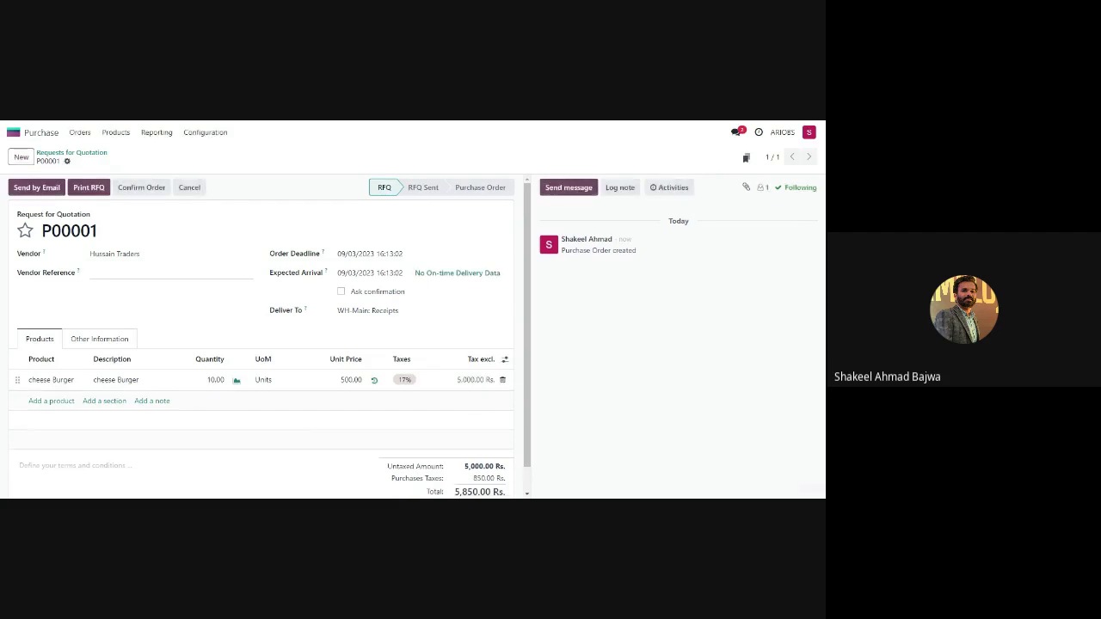
pyautogui.click(140, 190)
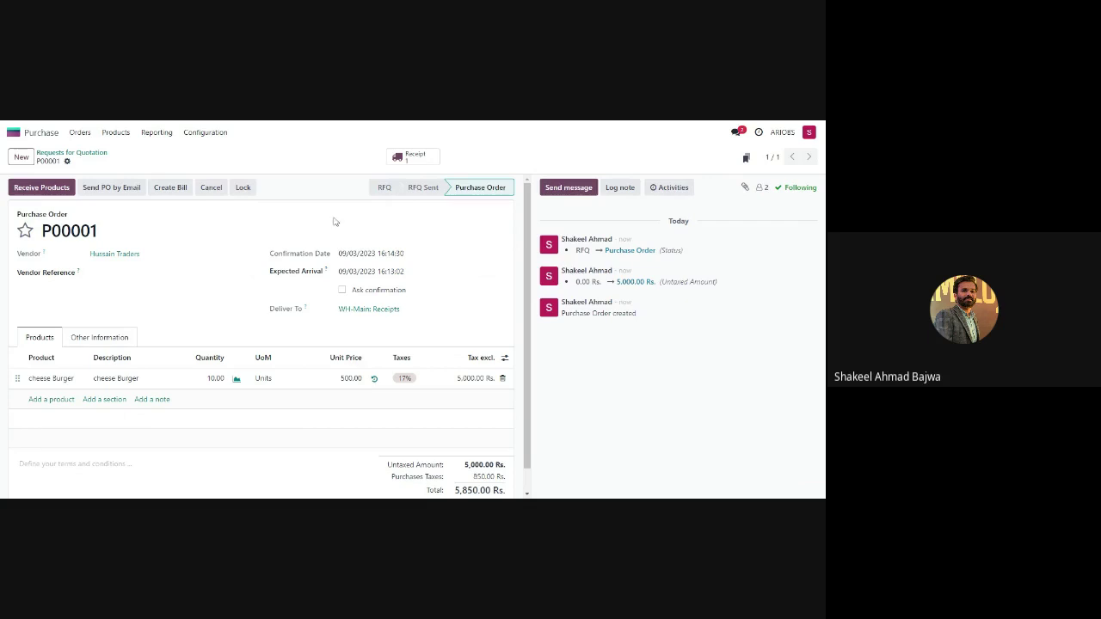
# - Examine the receipt linked to the purchase order, and check the Inventory overview for operations awaiting processing
pyautogui.click(426, 161)
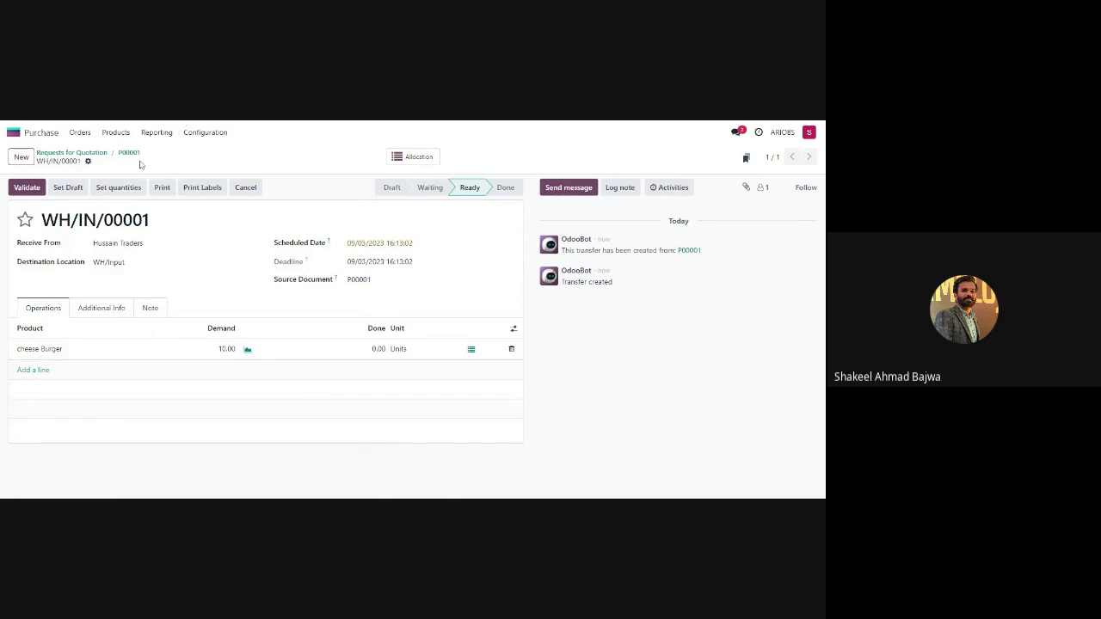
pyautogui.click(74, 152)
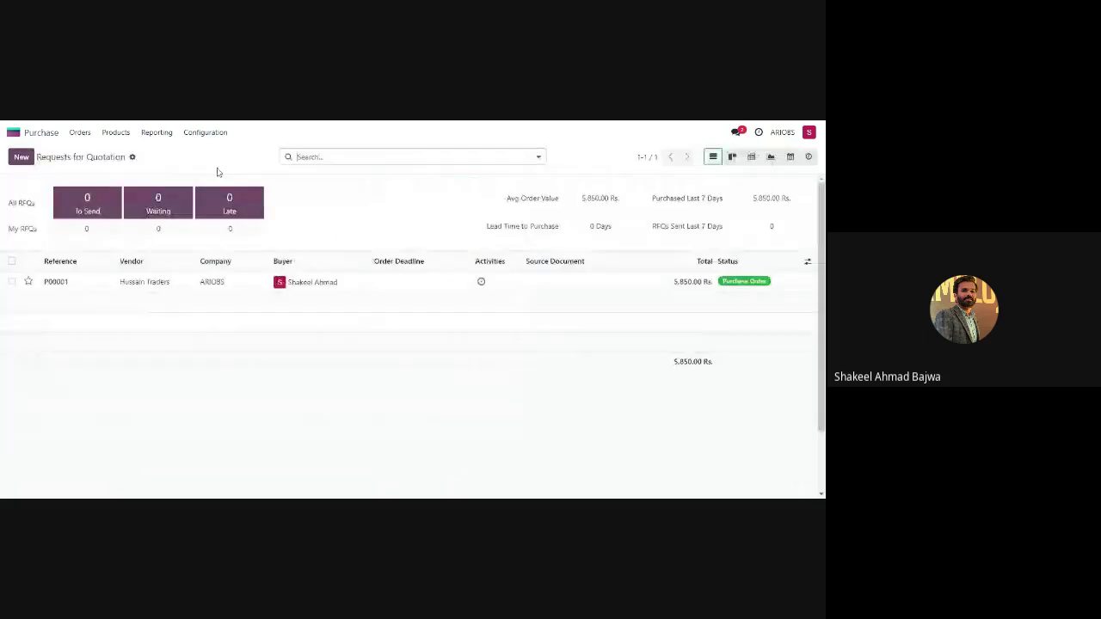
pyautogui.click(13, 132)
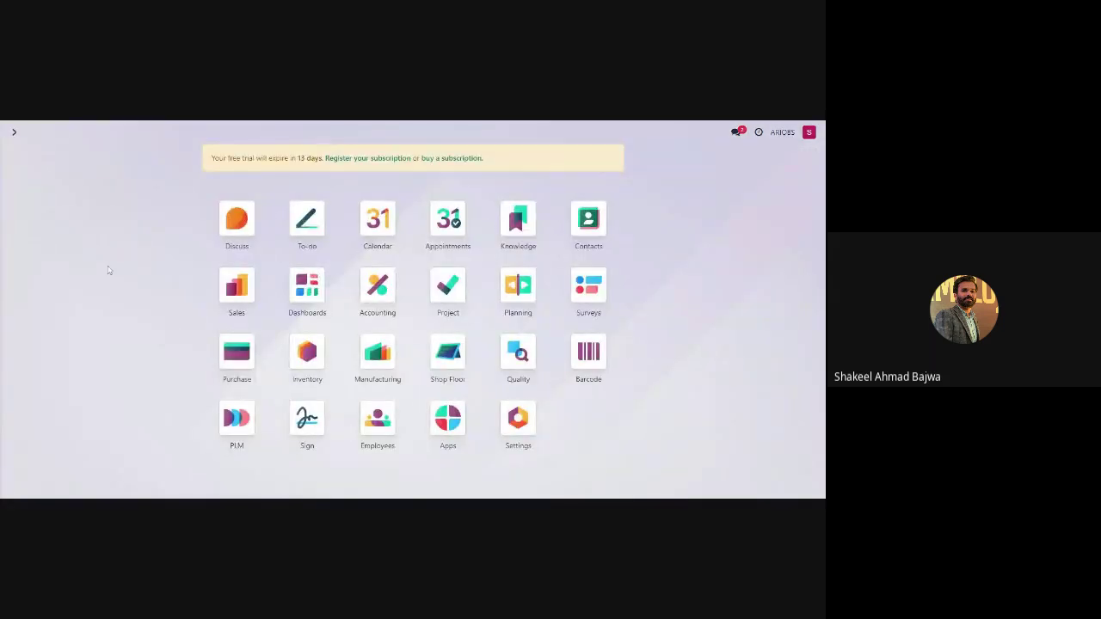
pyautogui.click(311, 357)
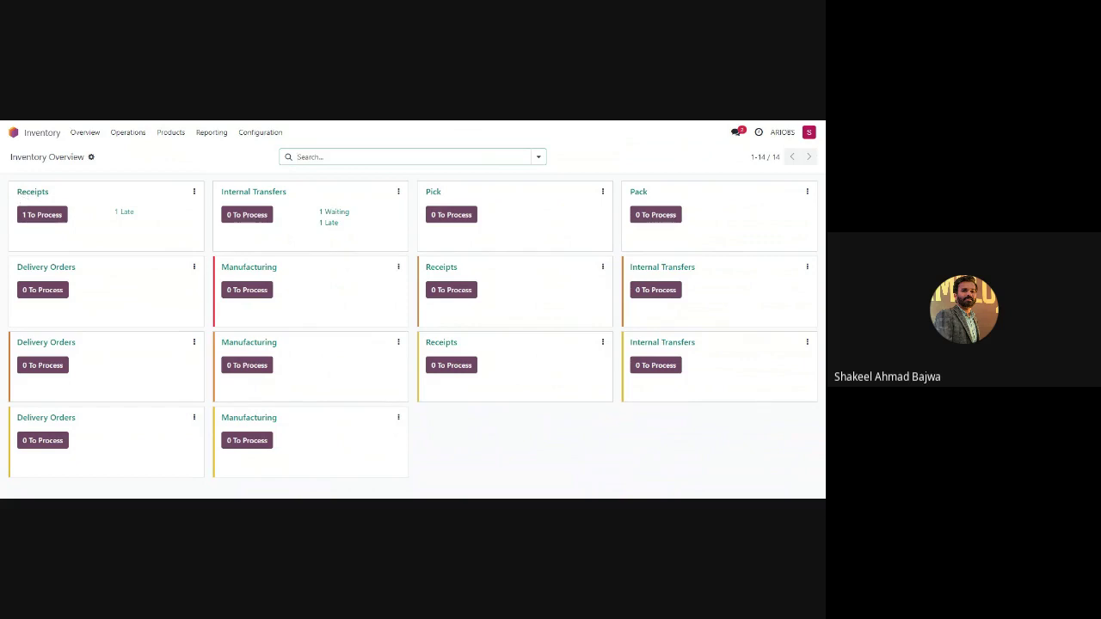
# - Switch from Inventory to the Barcode app
pyautogui.click(13, 134)
pyautogui.write('ba')
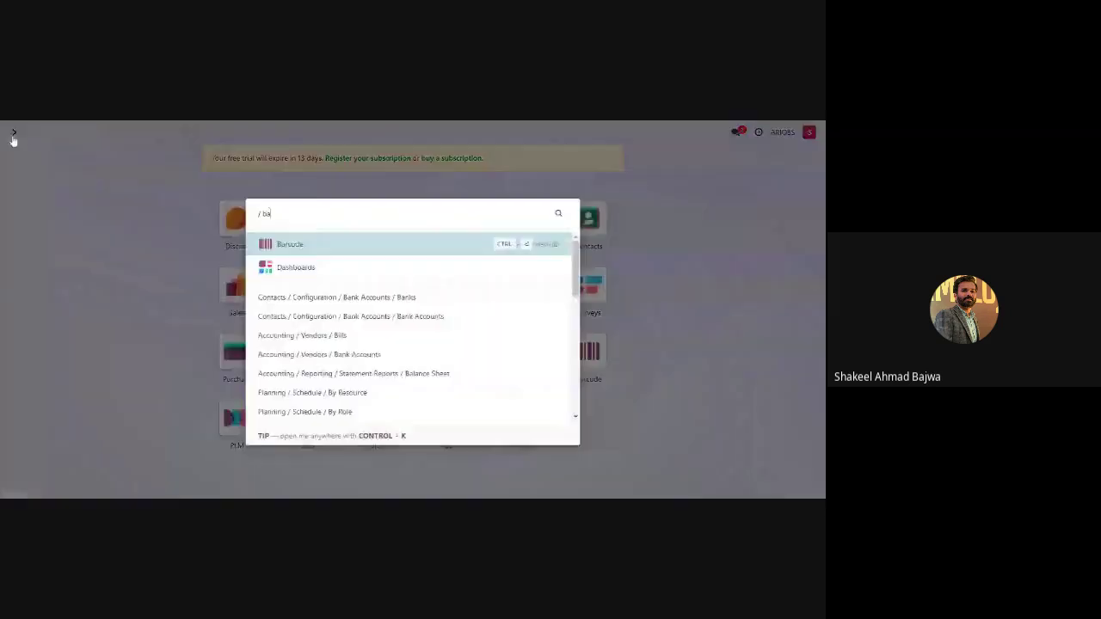
pyautogui.write('rcode')
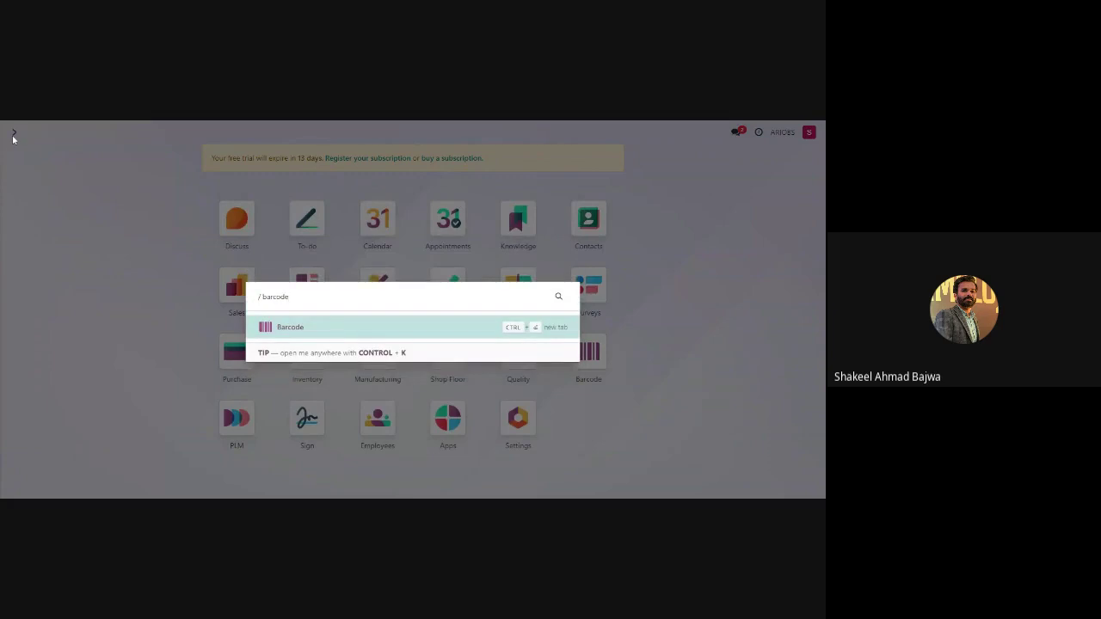
pyautogui.press('Return')
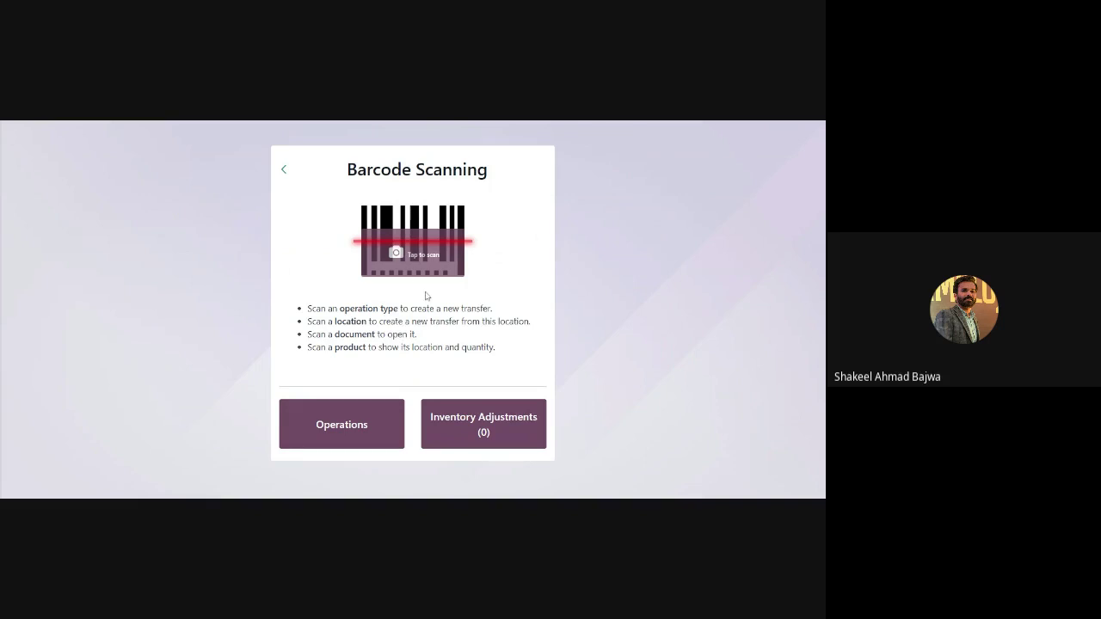
# - Receive and validate all 10 cheese Burger units on receipt WH/IN/00001, and clear the Ready and To Do filters from the WH-Main receipts
pyautogui.click(343, 420)
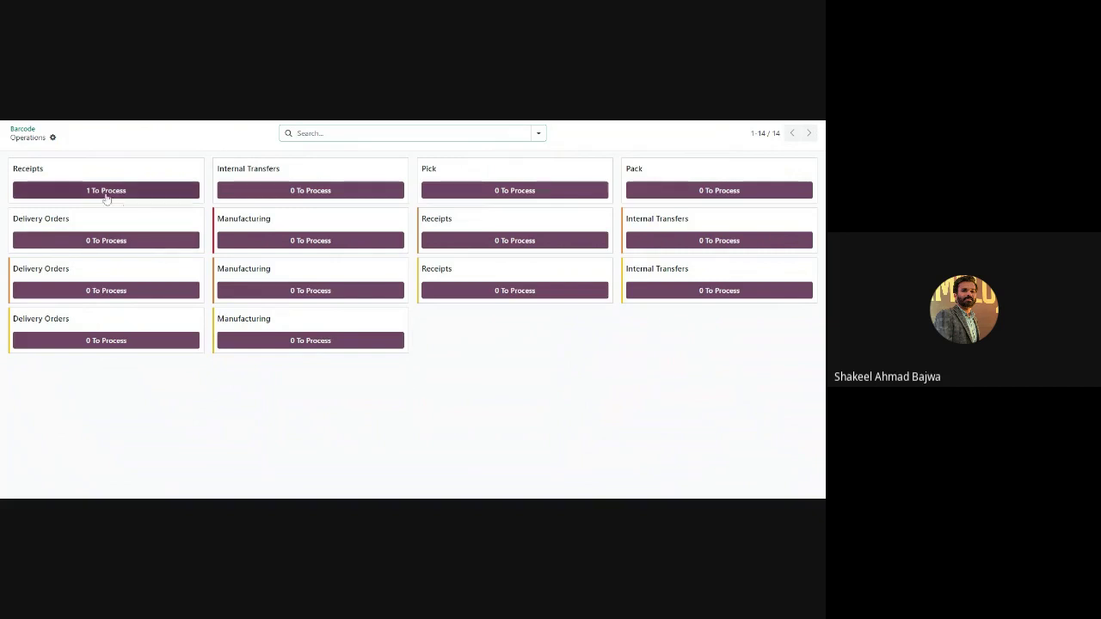
pyautogui.click(81, 175)
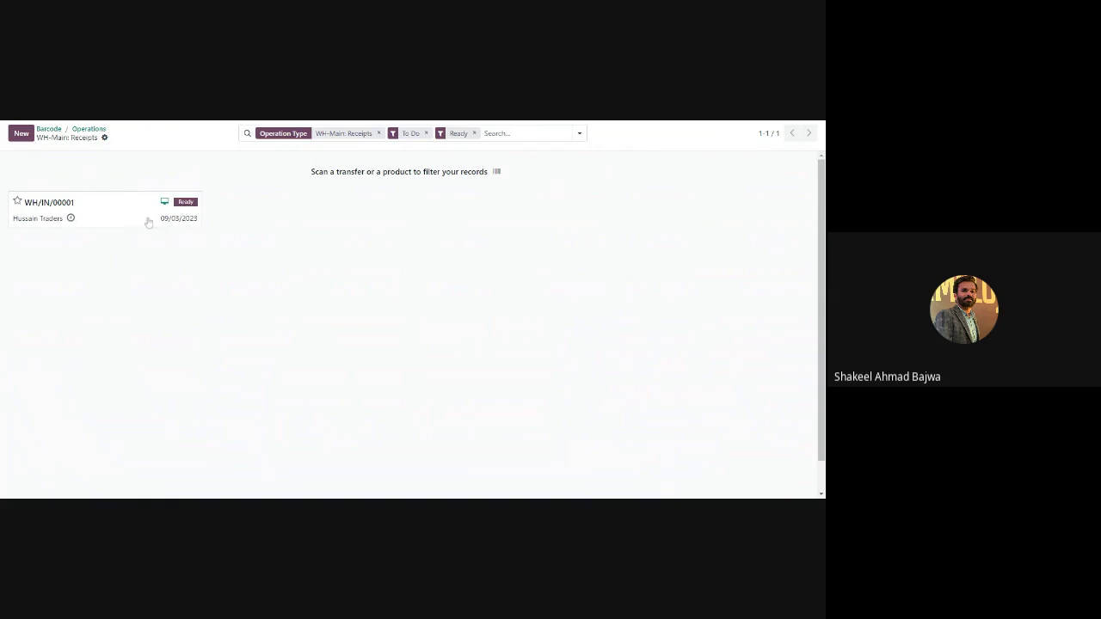
pyautogui.click(112, 221)
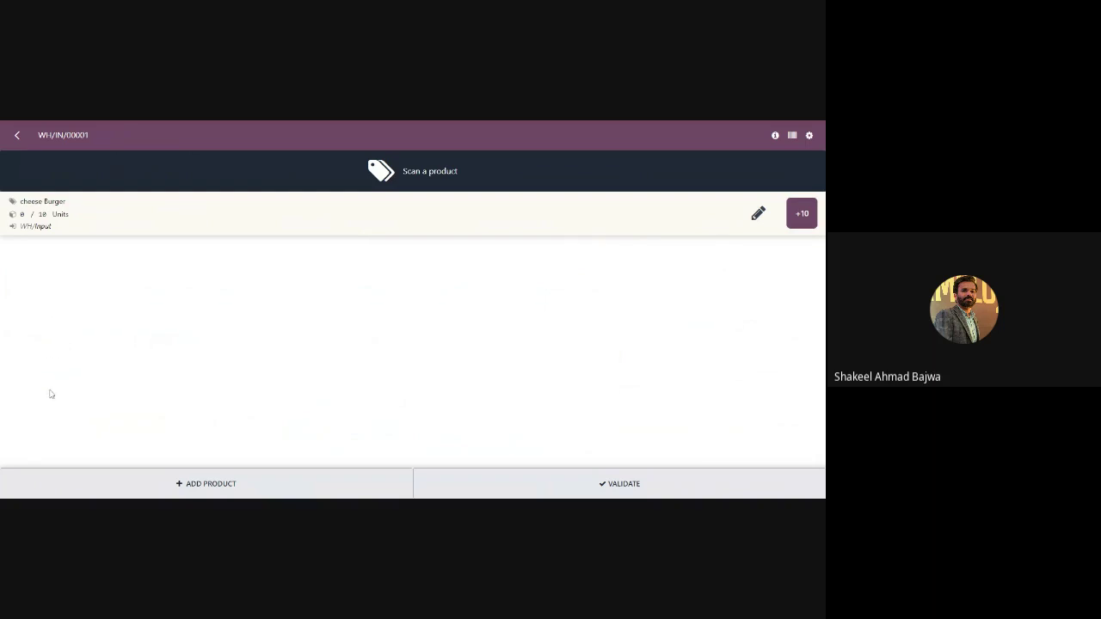
pyautogui.click(800, 215)
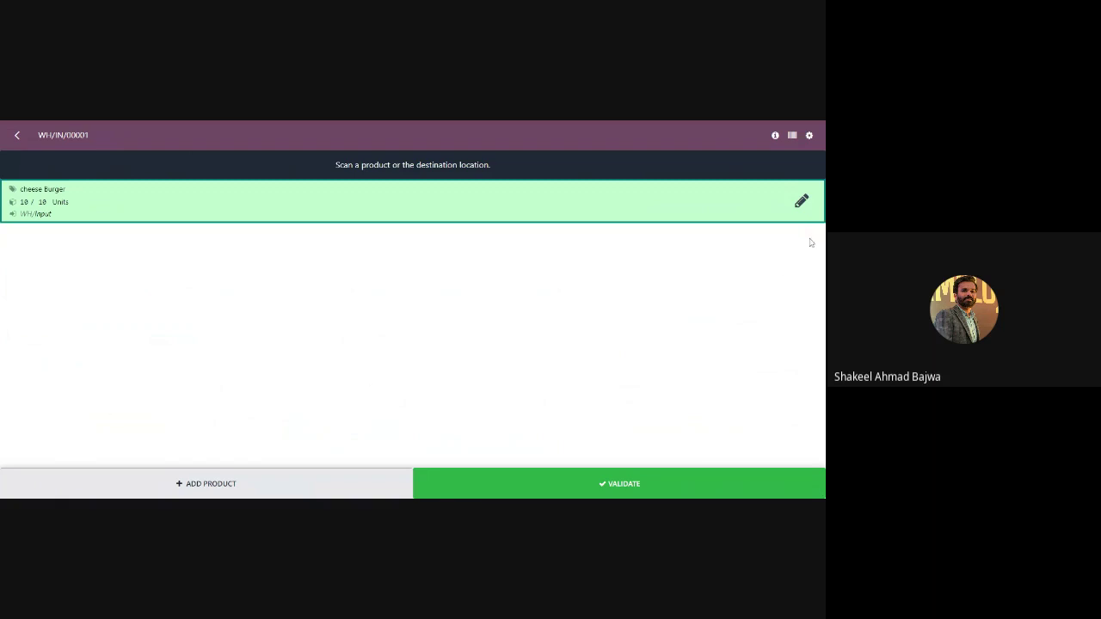
pyautogui.click(605, 485)
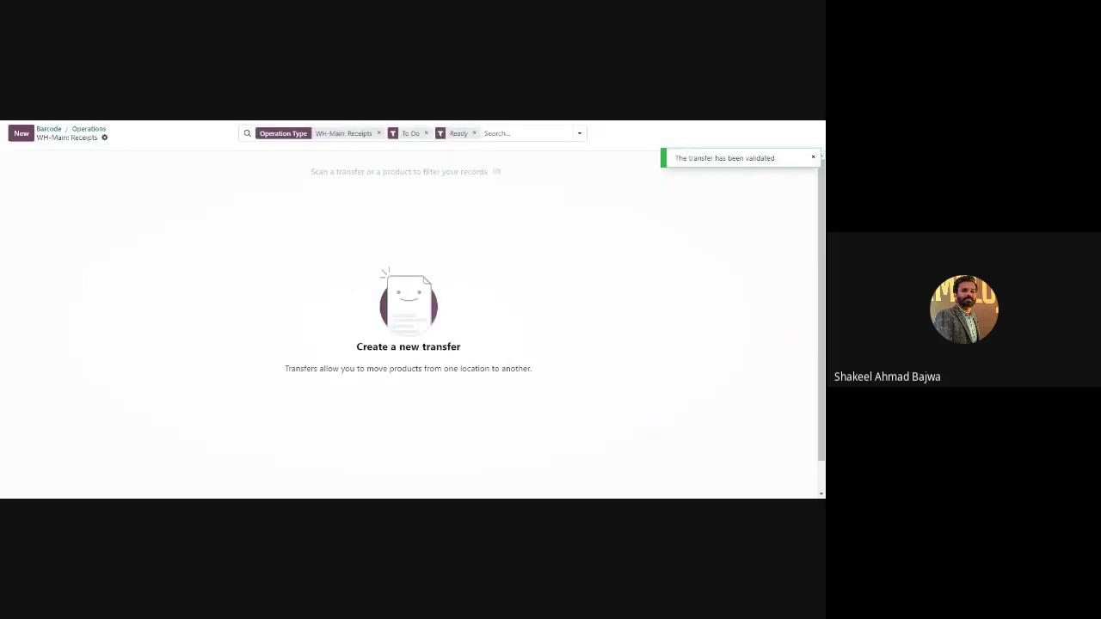
pyautogui.click(473, 133)
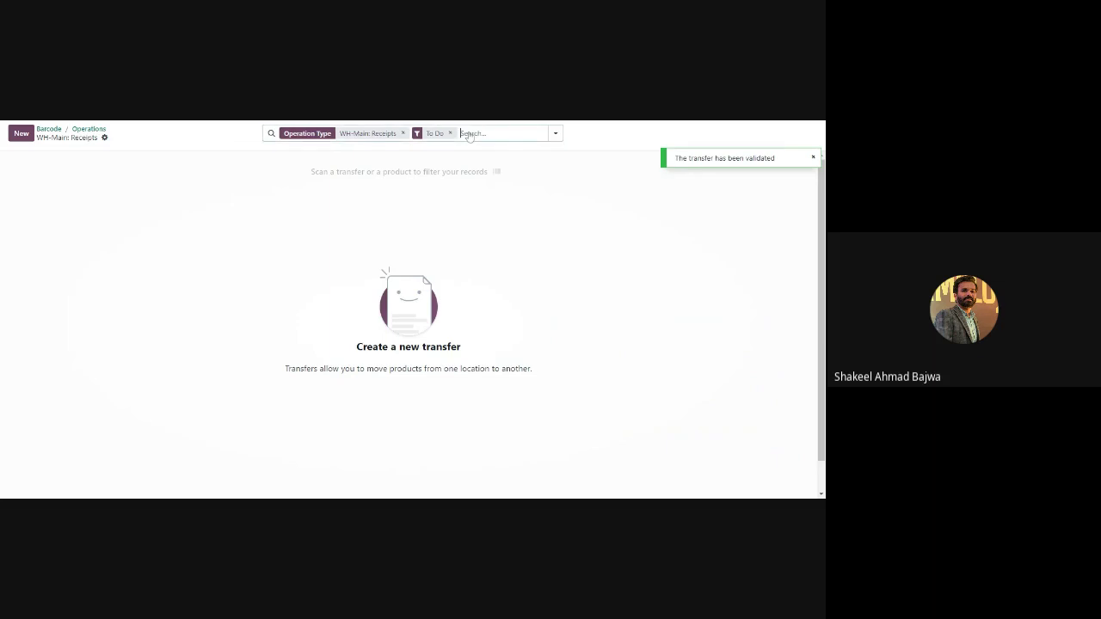
pyautogui.click(449, 133)
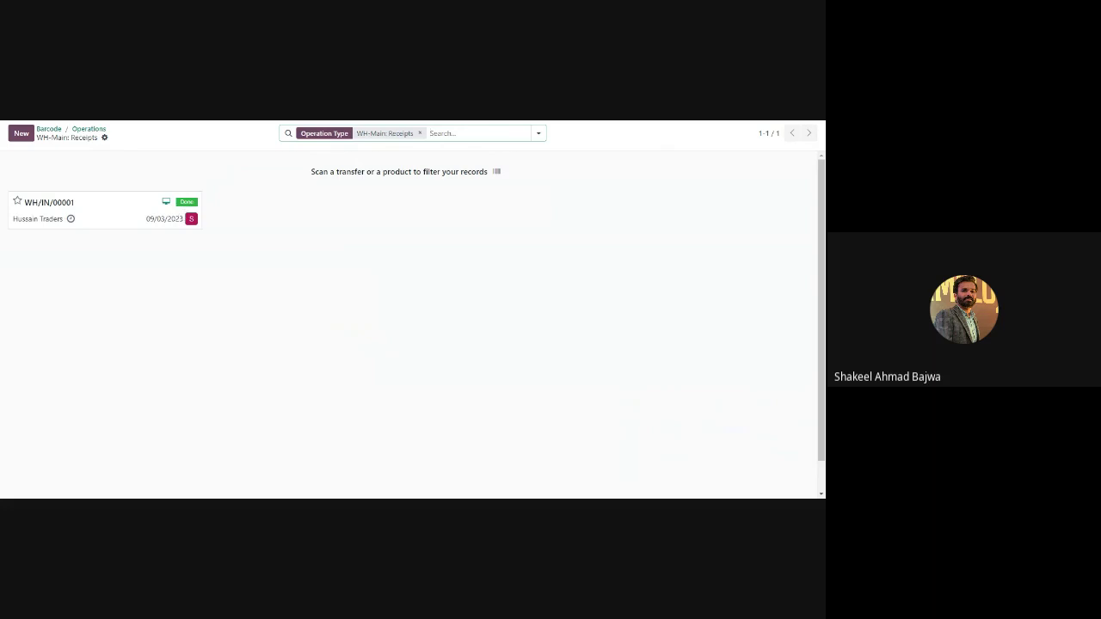
# - Open the WH-Main internal transfer WH/INT/00001 among the Barcode operations to examine its destination location
pyautogui.click(49, 129)
pyautogui.click(297, 421)
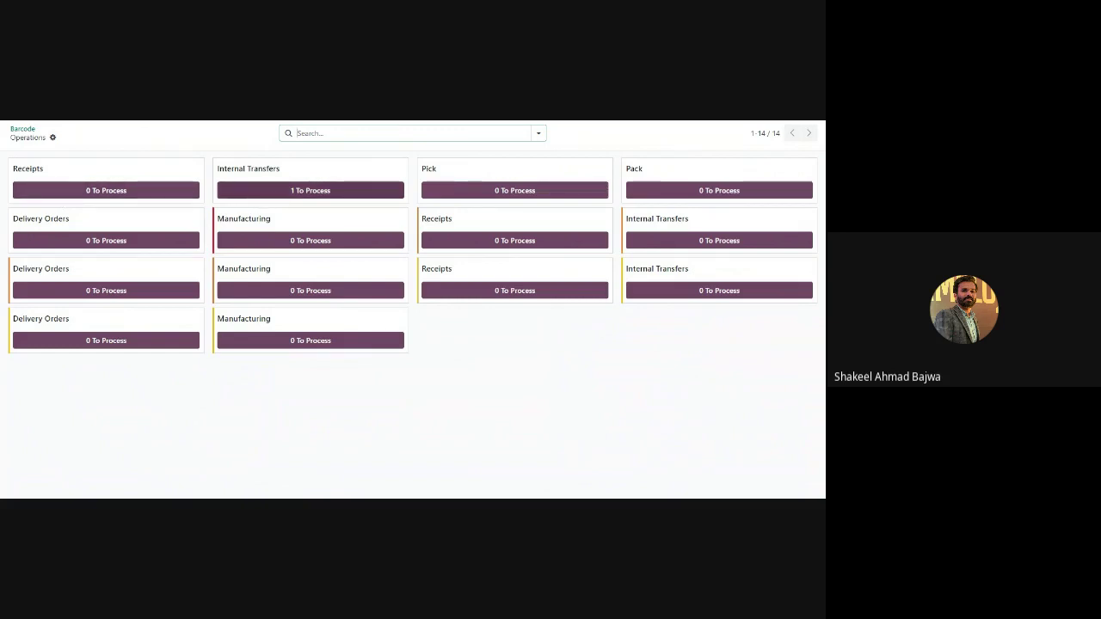
pyautogui.click(272, 169)
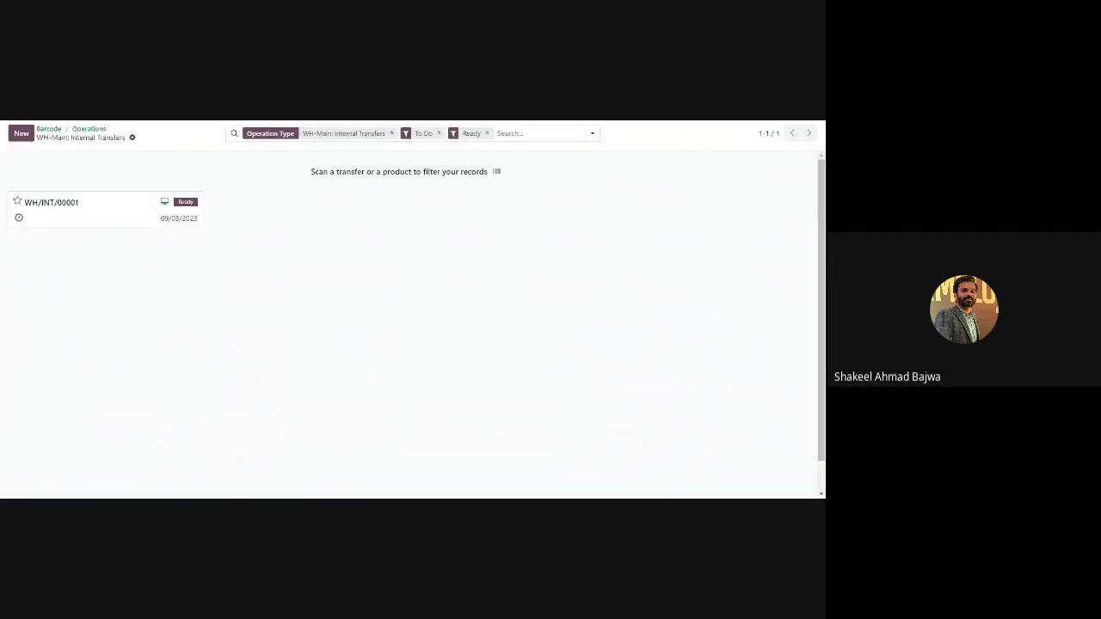
pyautogui.click(77, 215)
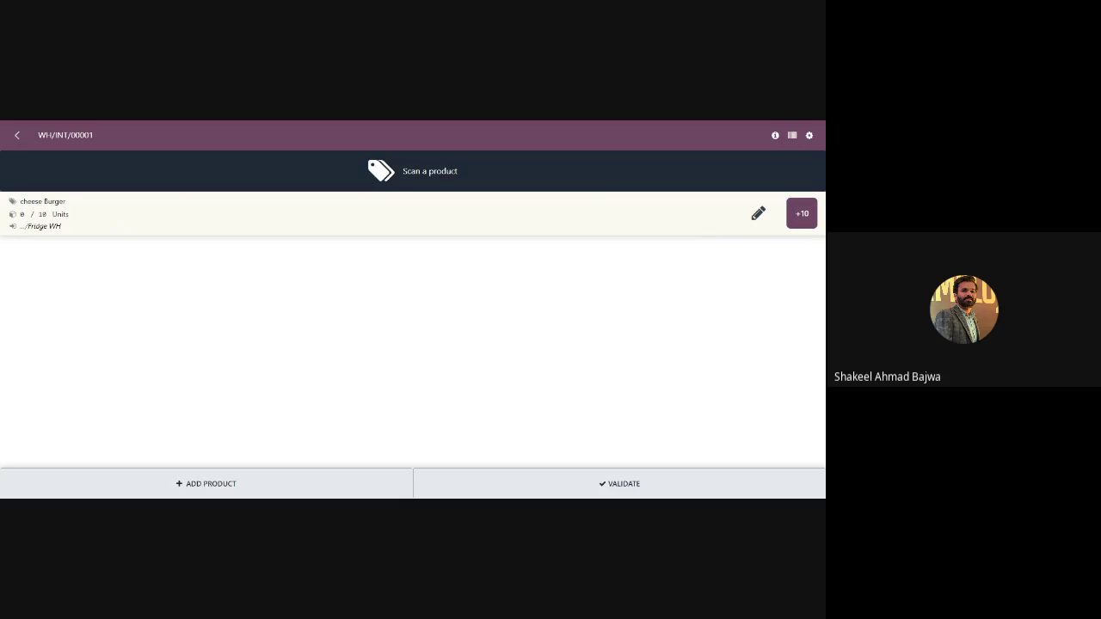
# - Leave the internal transfer, switch to the Inventory app and review the cheese Burger putaway rule's arrival location and sublocation
pyautogui.click(17, 135)
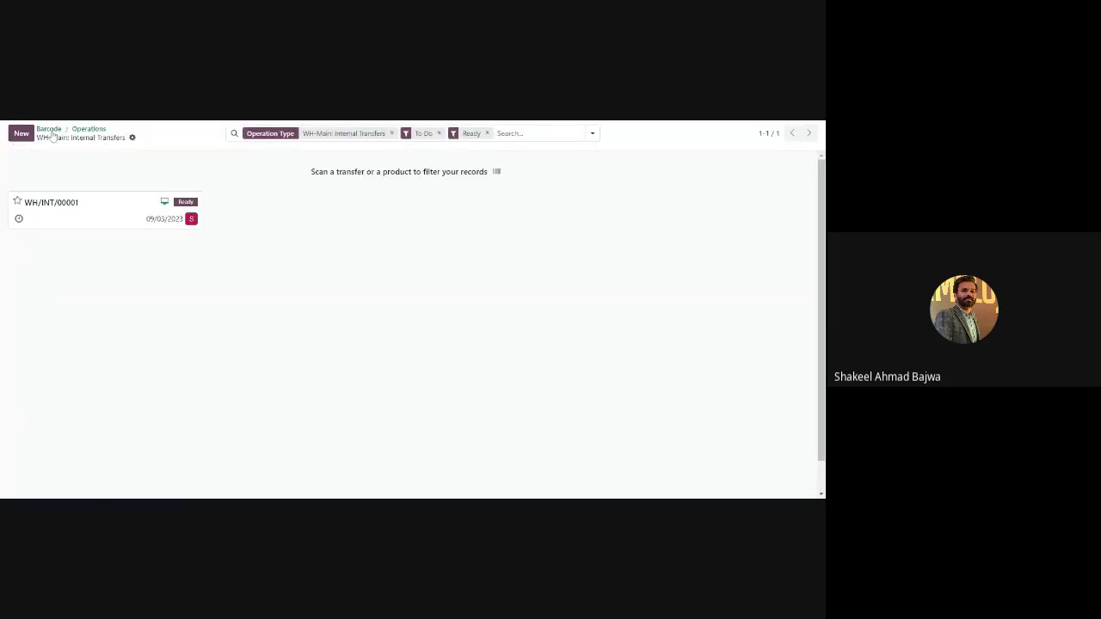
pyautogui.click(49, 129)
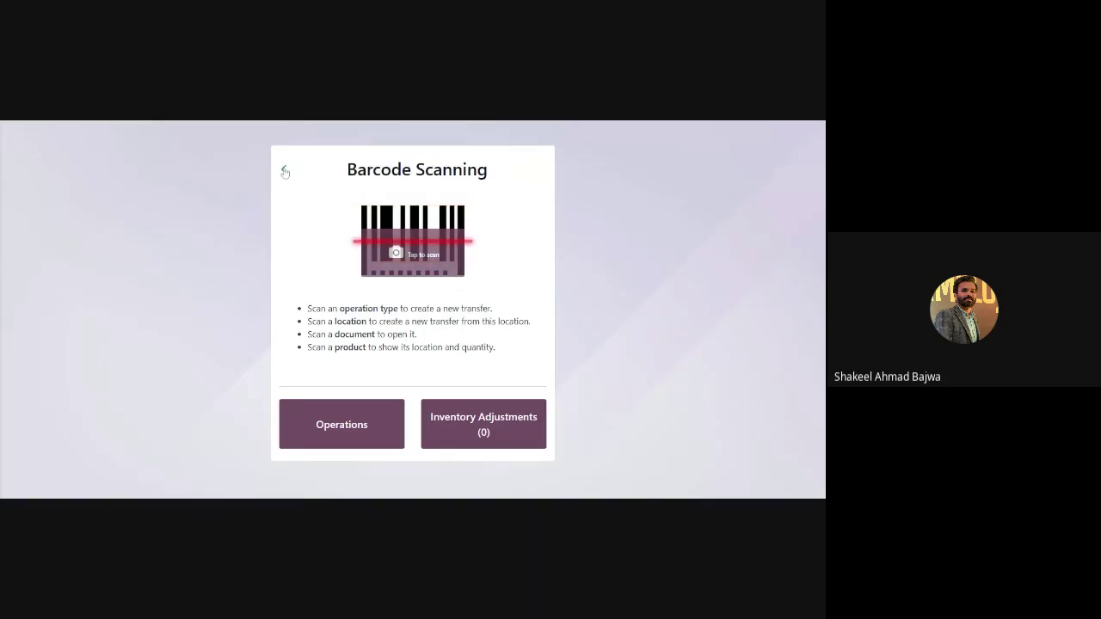
pyautogui.click(284, 172)
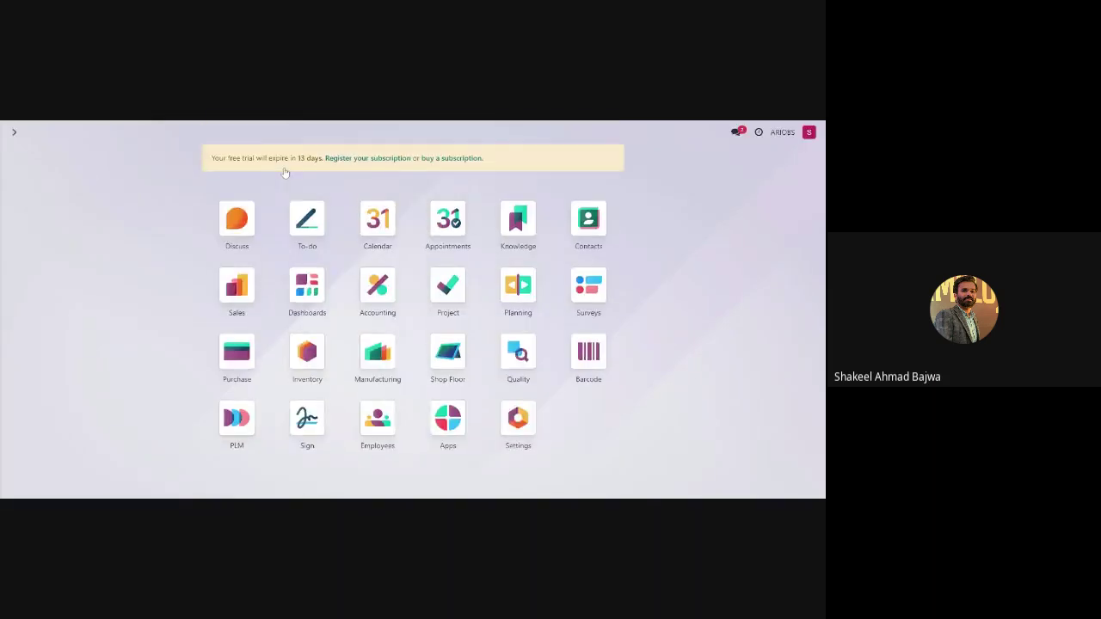
pyautogui.click(306, 376)
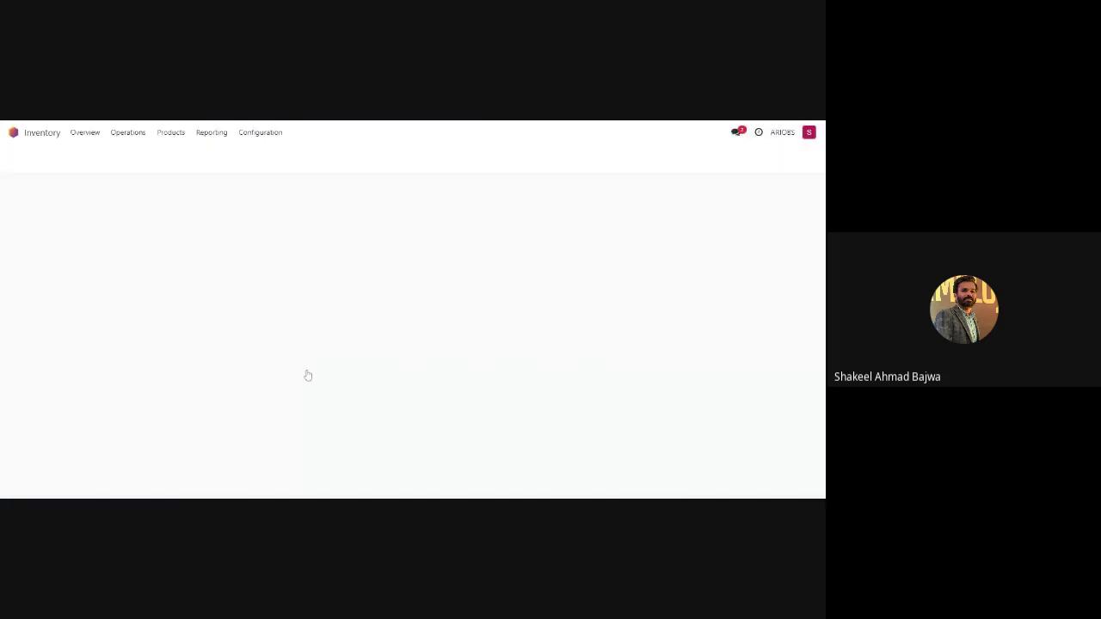
pyautogui.click(270, 135)
pyautogui.click(274, 259)
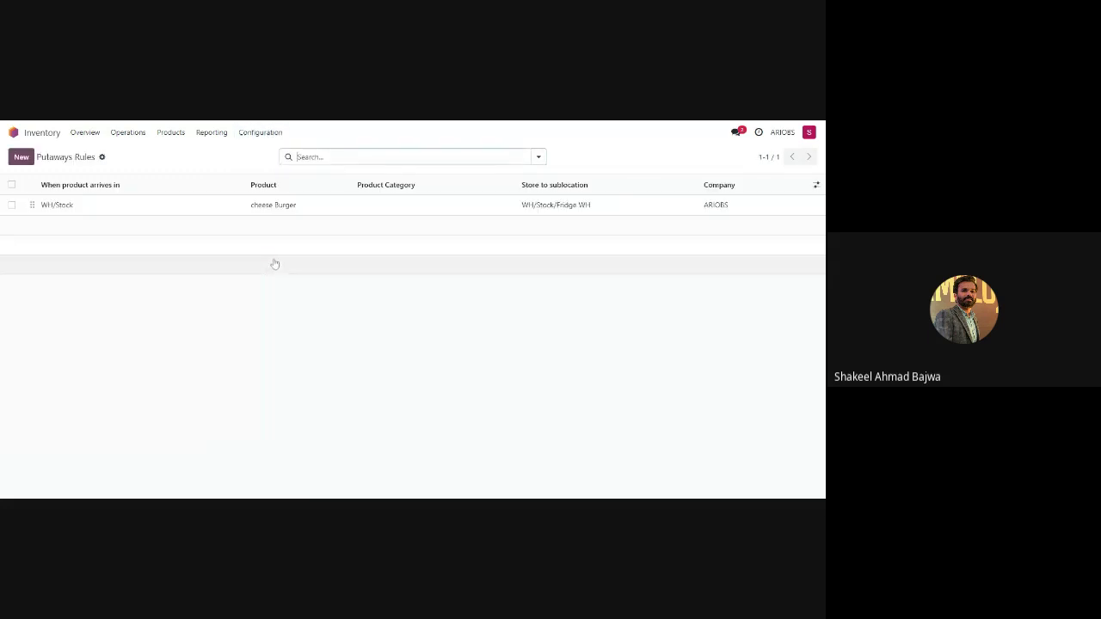
pyautogui.click(183, 211)
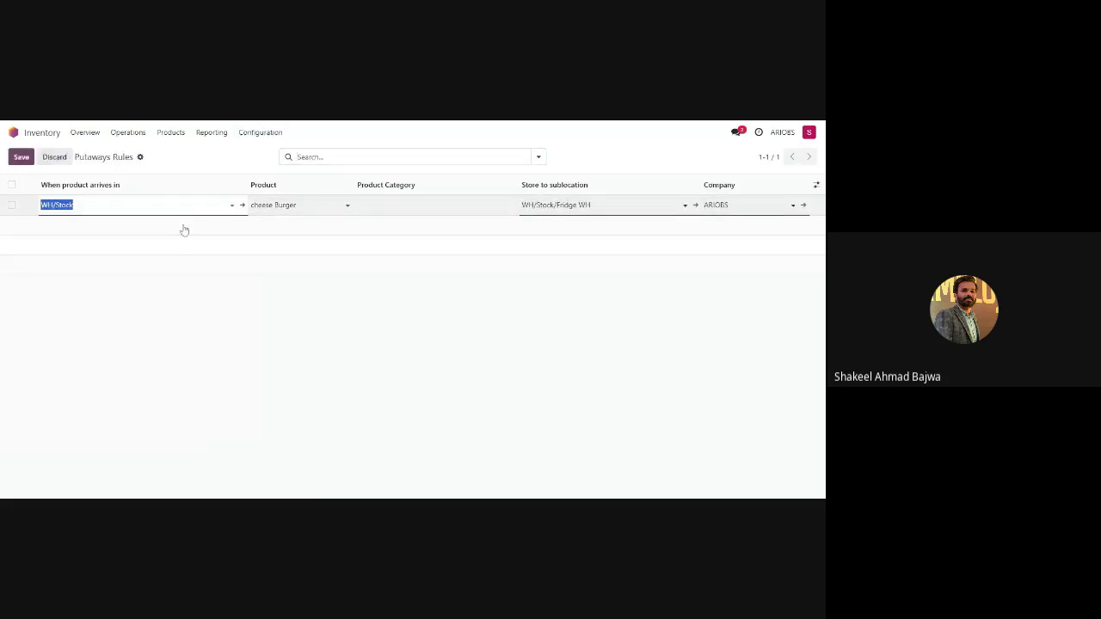
pyautogui.click(172, 285)
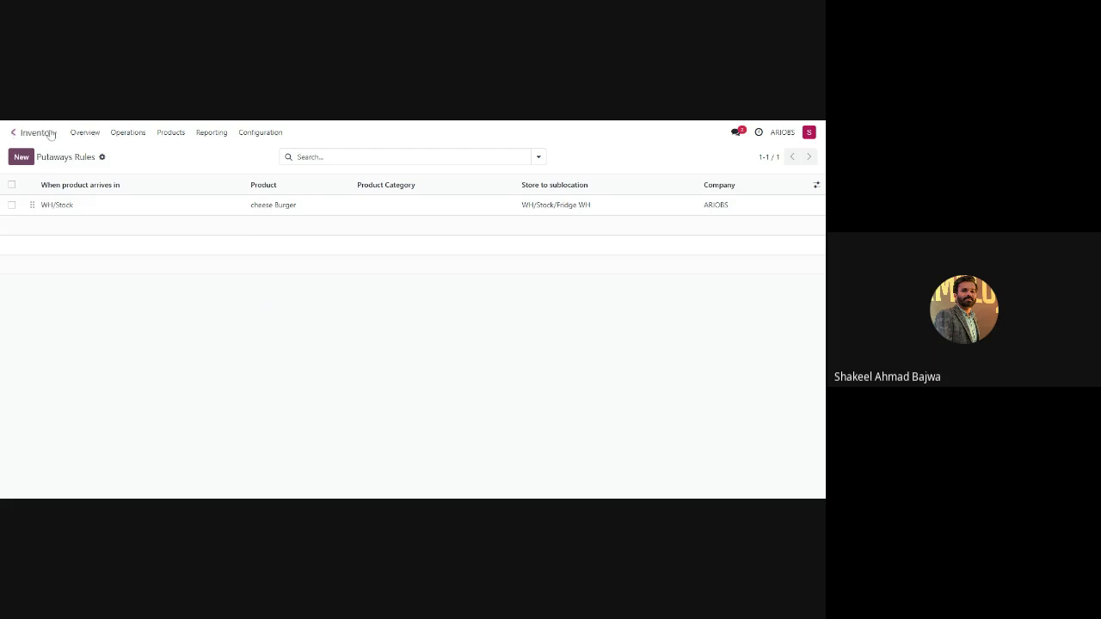
# - Leave the putaway rules and check the Inventory overview for internal transfers awaiting processing
pyautogui.click(13, 132)
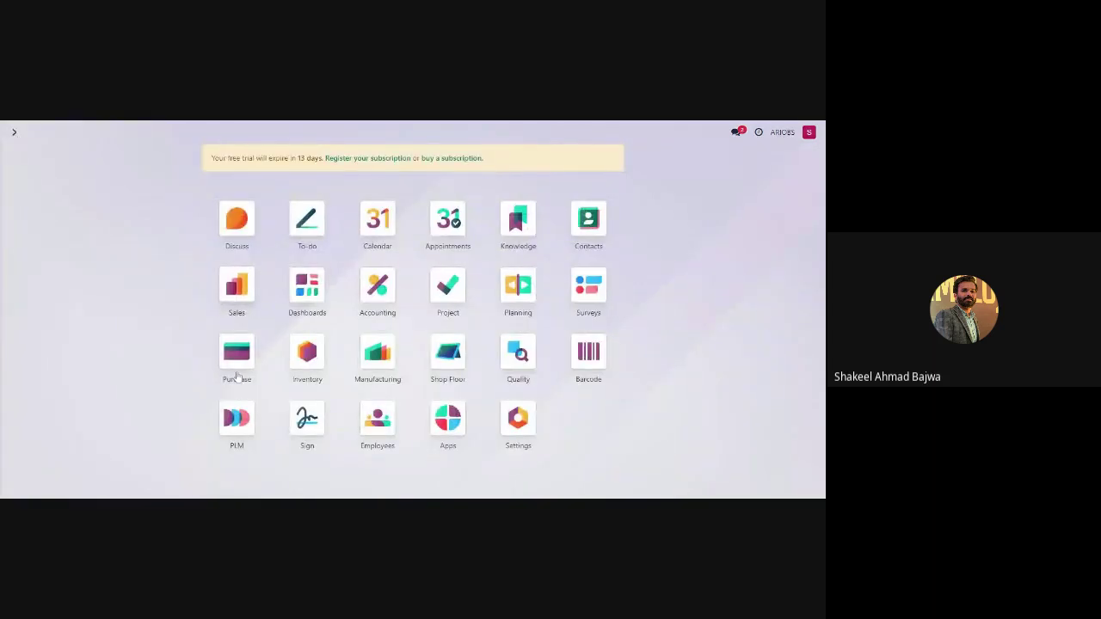
pyautogui.click(237, 377)
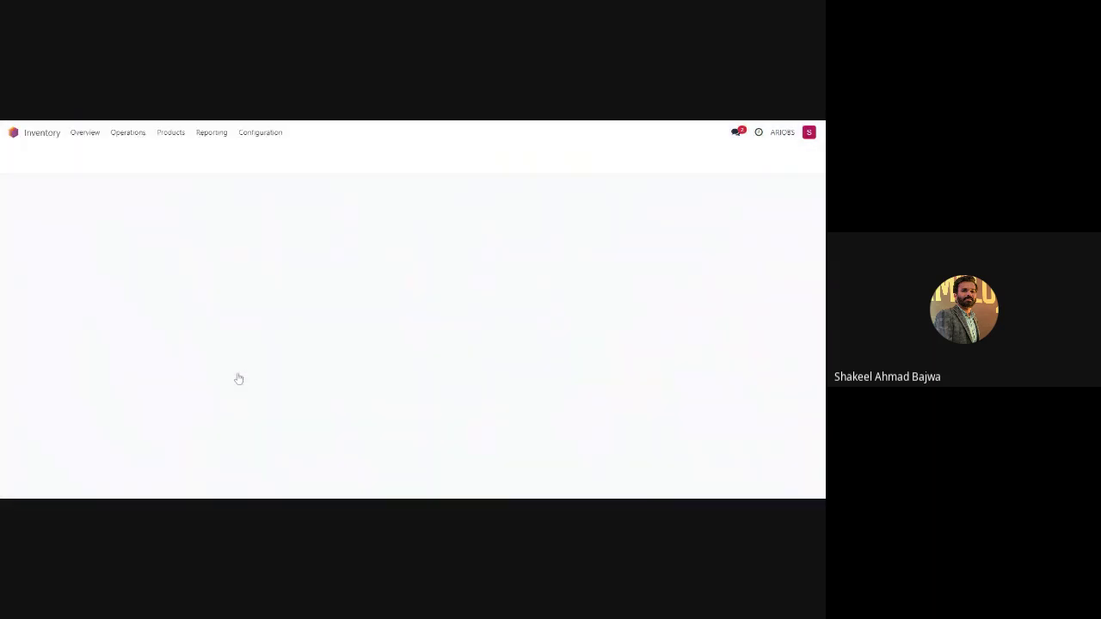
pyautogui.click(13, 132)
pyautogui.click(308, 350)
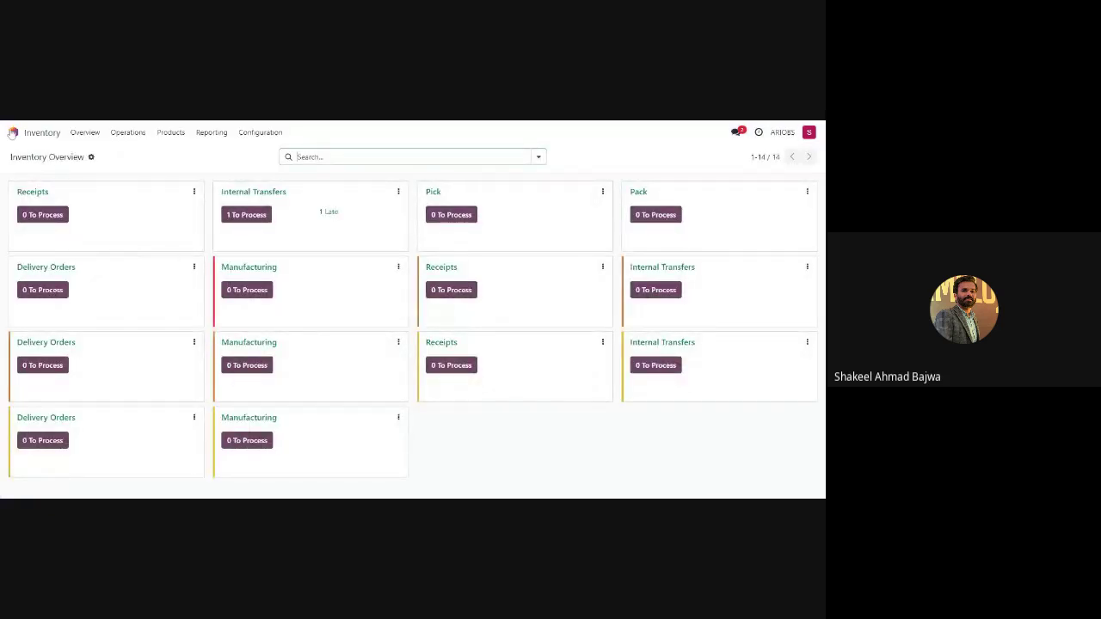
# - Switch back to the Barcode app to continue with the pending internal transfer
pyautogui.click(12, 133)
pyautogui.write('ba')
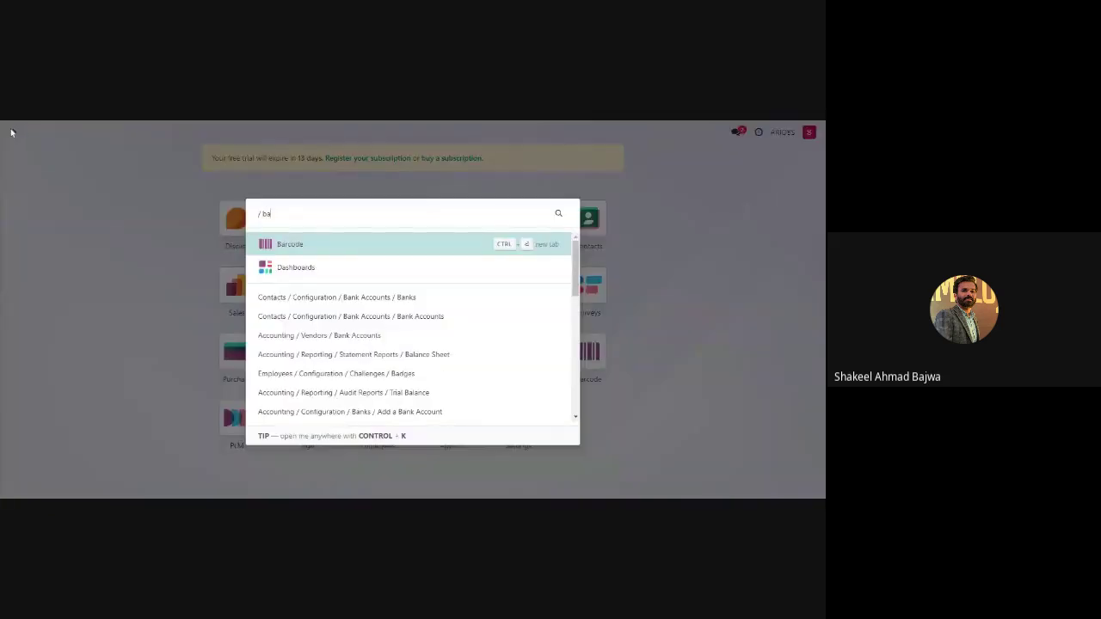
pyautogui.write('rco')
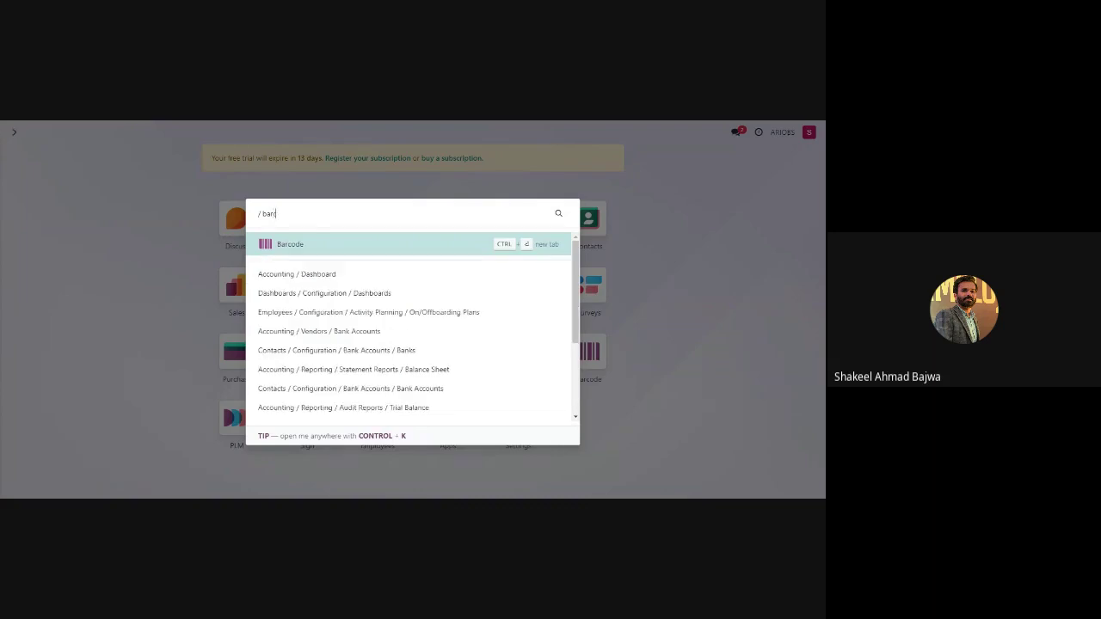
pyautogui.click(285, 244)
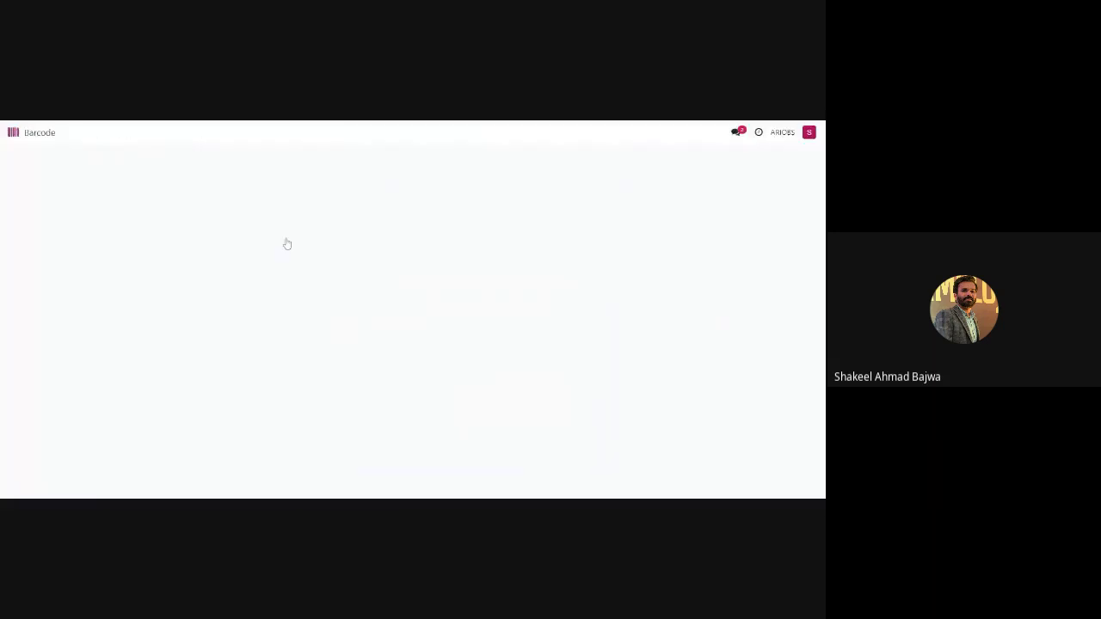
# - Open the WH-Main internal transfer WH/INT/00001 from the Barcode operations, process all 10 units of cheese Burger and validate it
pyautogui.click(325, 419)
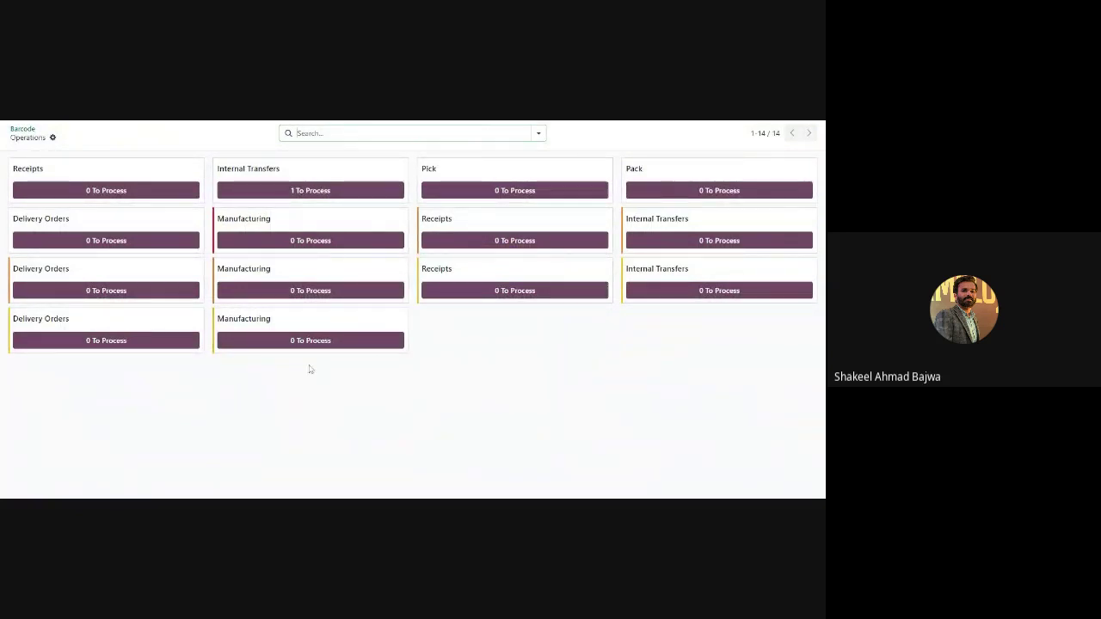
pyautogui.click(276, 170)
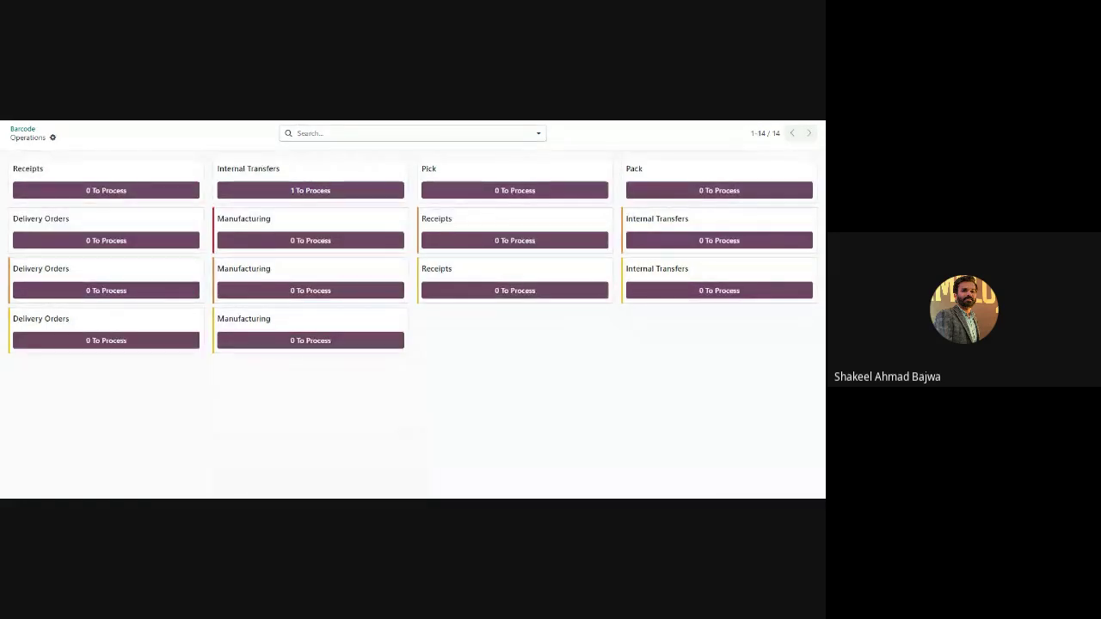
pyautogui.click(299, 183)
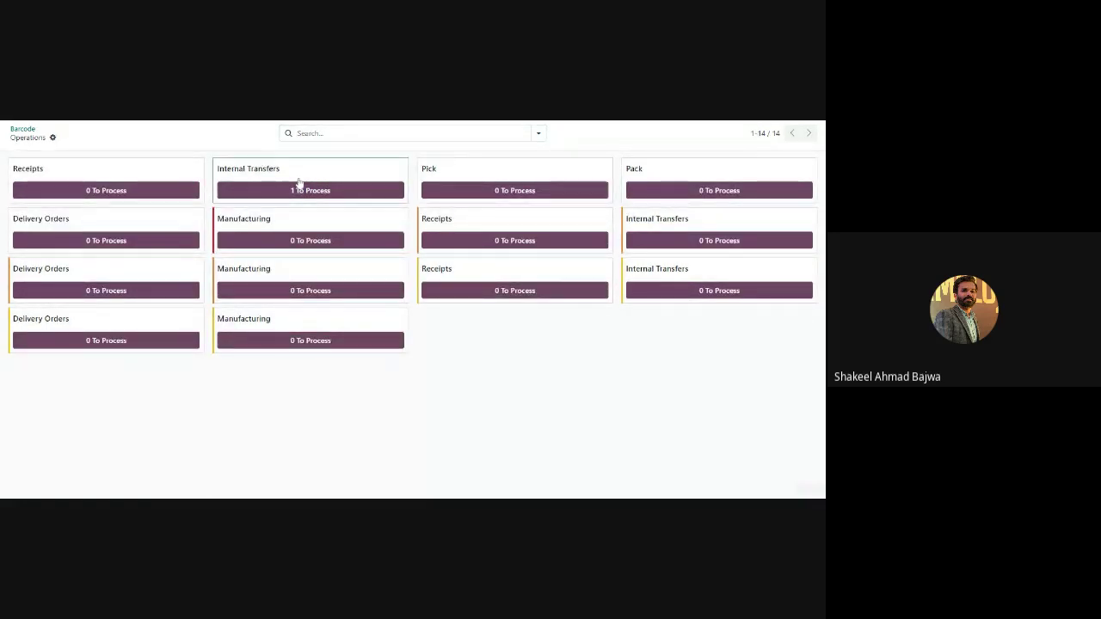
pyautogui.click(94, 215)
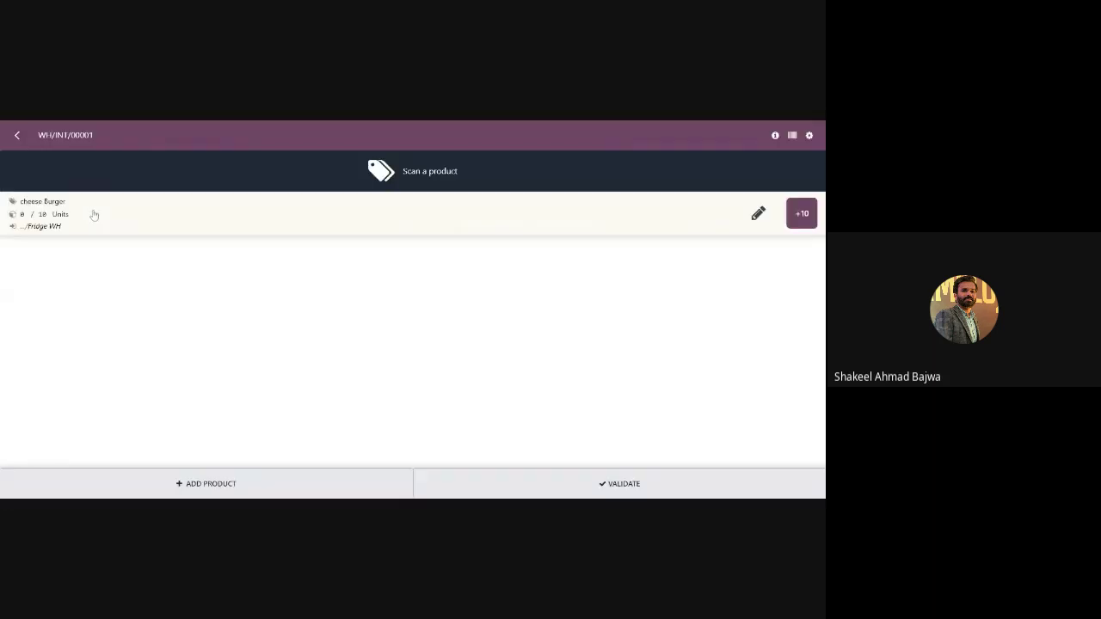
pyautogui.click(801, 214)
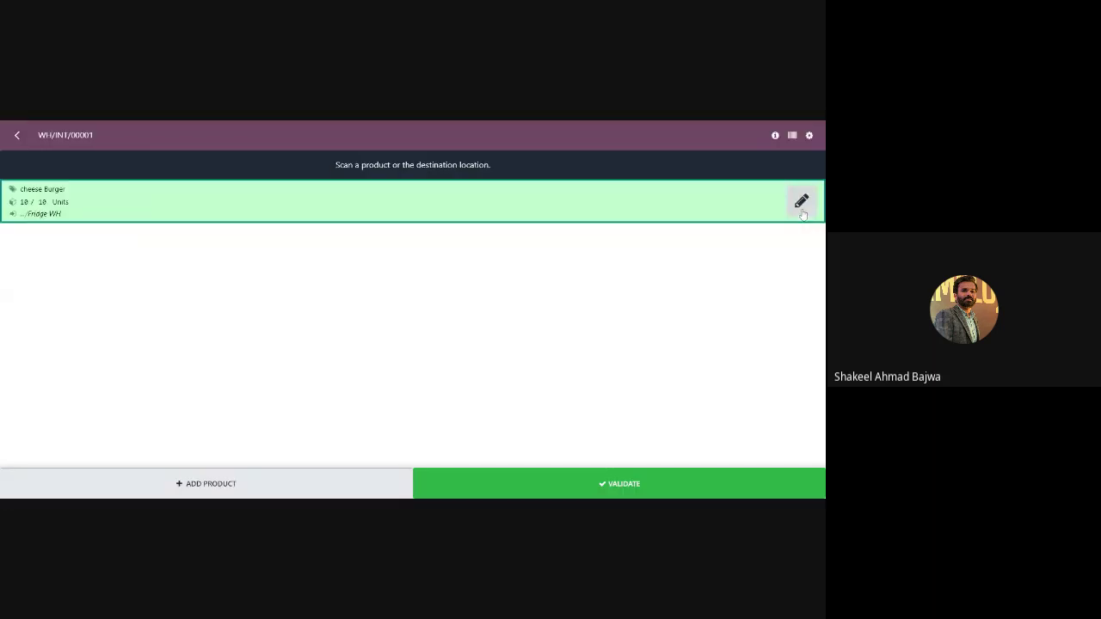
pyautogui.click(499, 490)
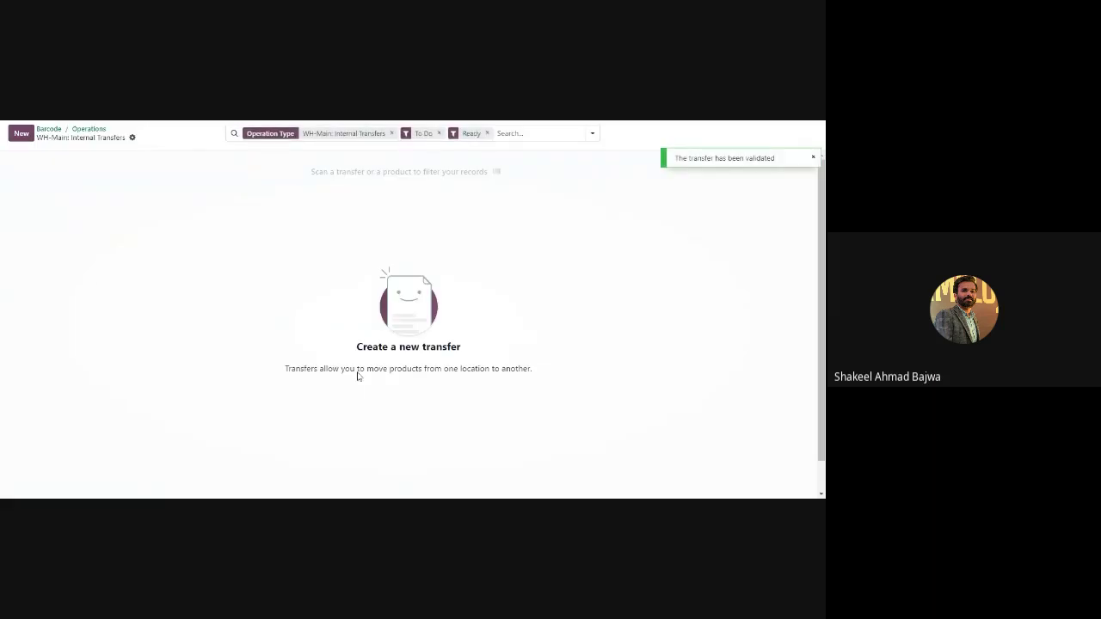
# - Leave the Barcode operations, switch to the Inventory app and open the stock report
pyautogui.click(48, 129)
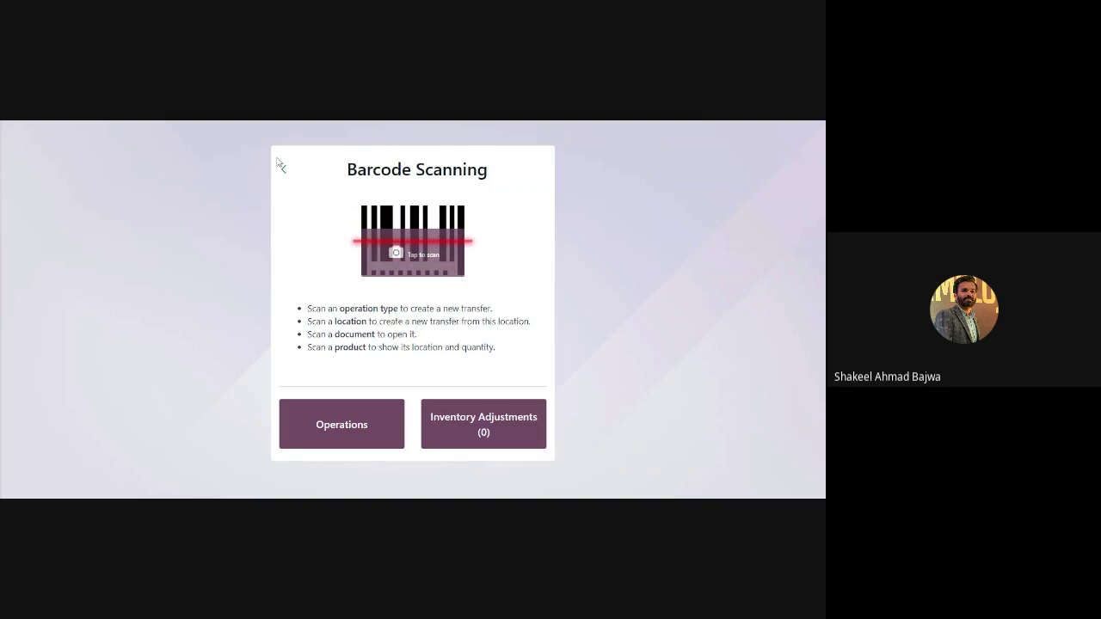
pyautogui.click(282, 171)
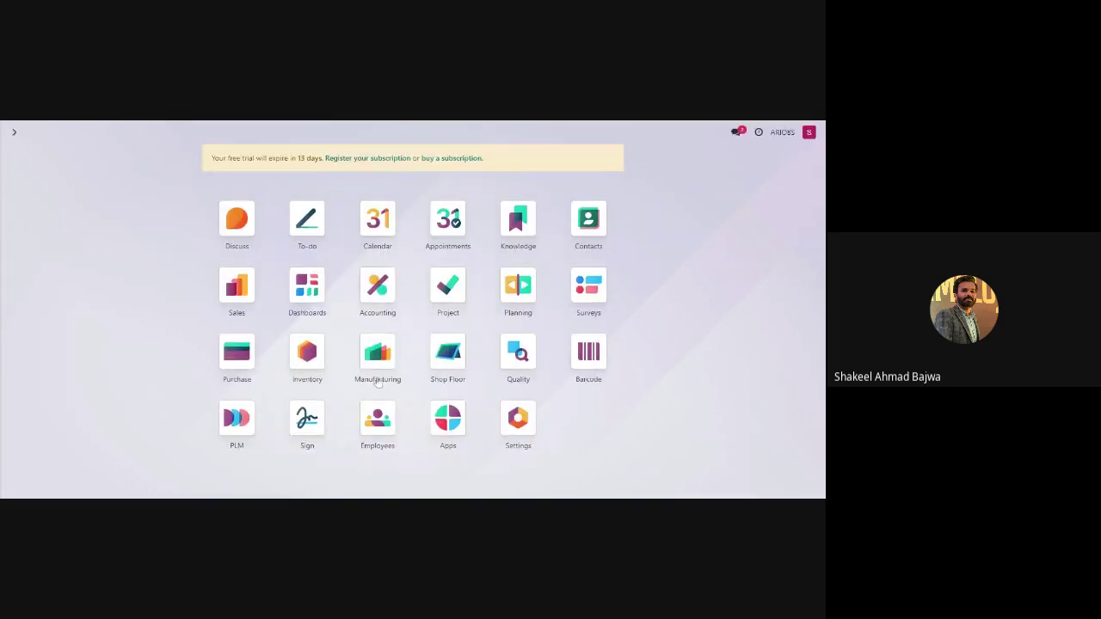
pyautogui.click(308, 354)
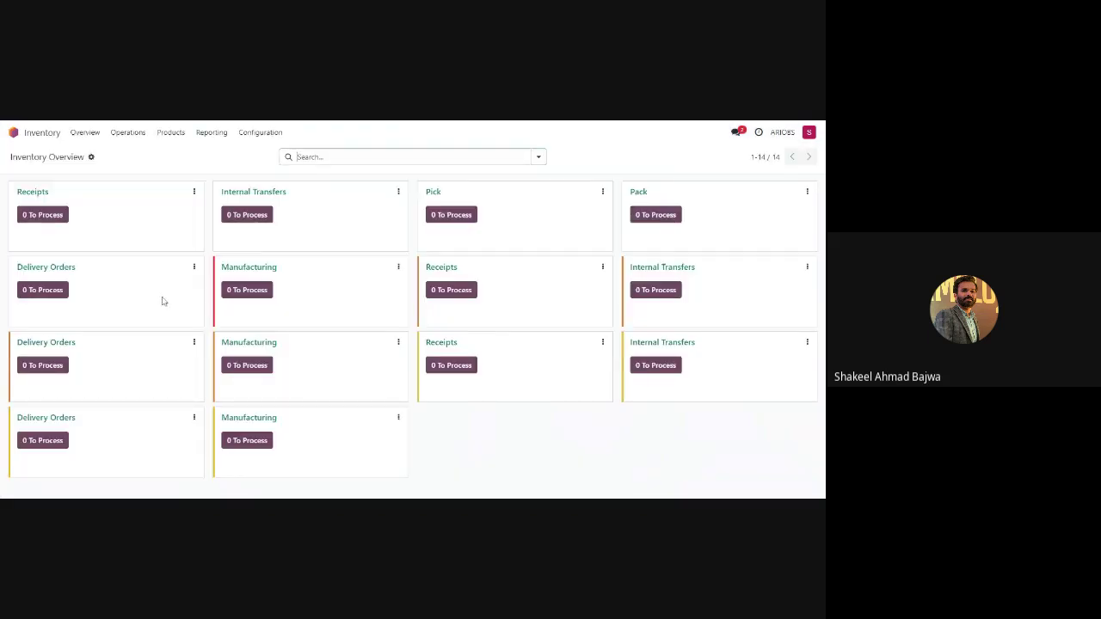
pyautogui.click(205, 135)
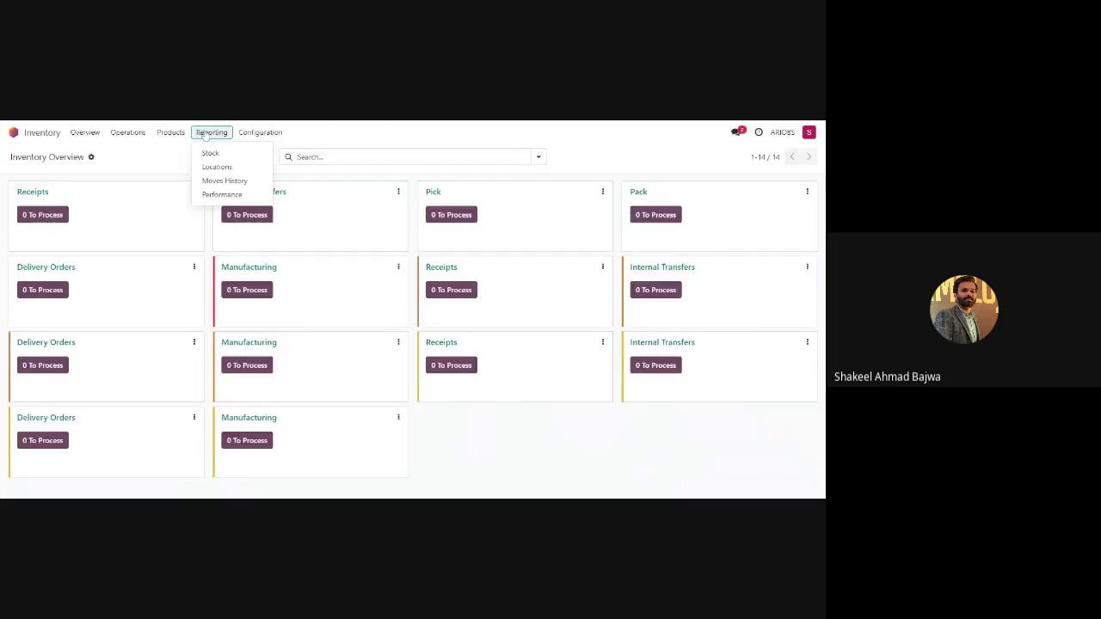
pyautogui.click(210, 153)
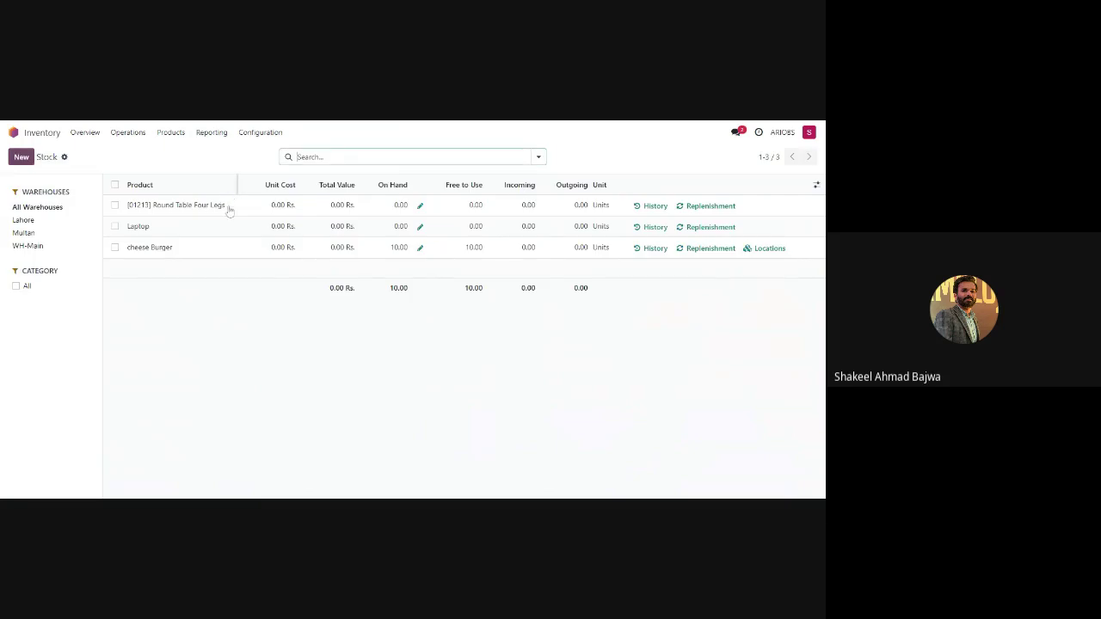
# - Review the cheese Burger moves history without the Done filter and return to the stock report
pyautogui.click(397, 254)
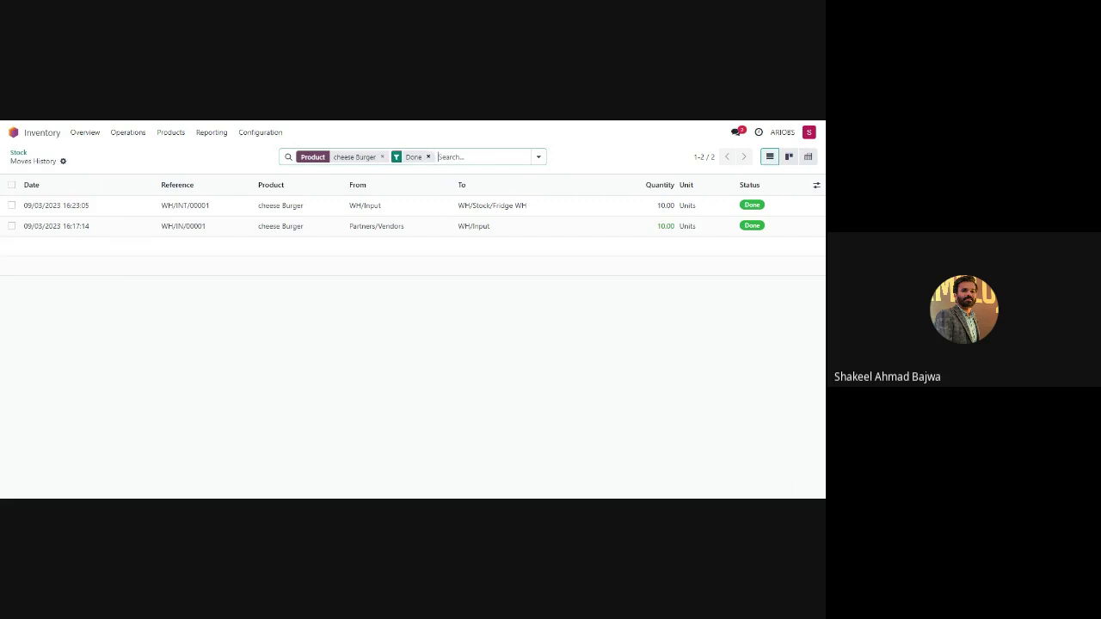
pyautogui.click(427, 156)
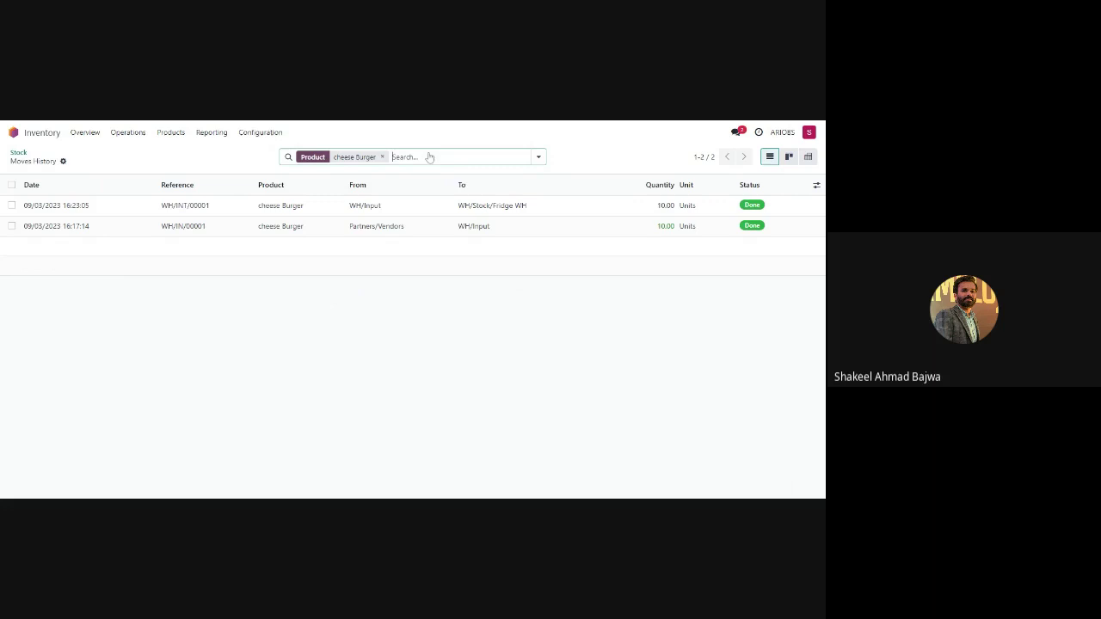
pyautogui.click(212, 132)
pyautogui.click(215, 153)
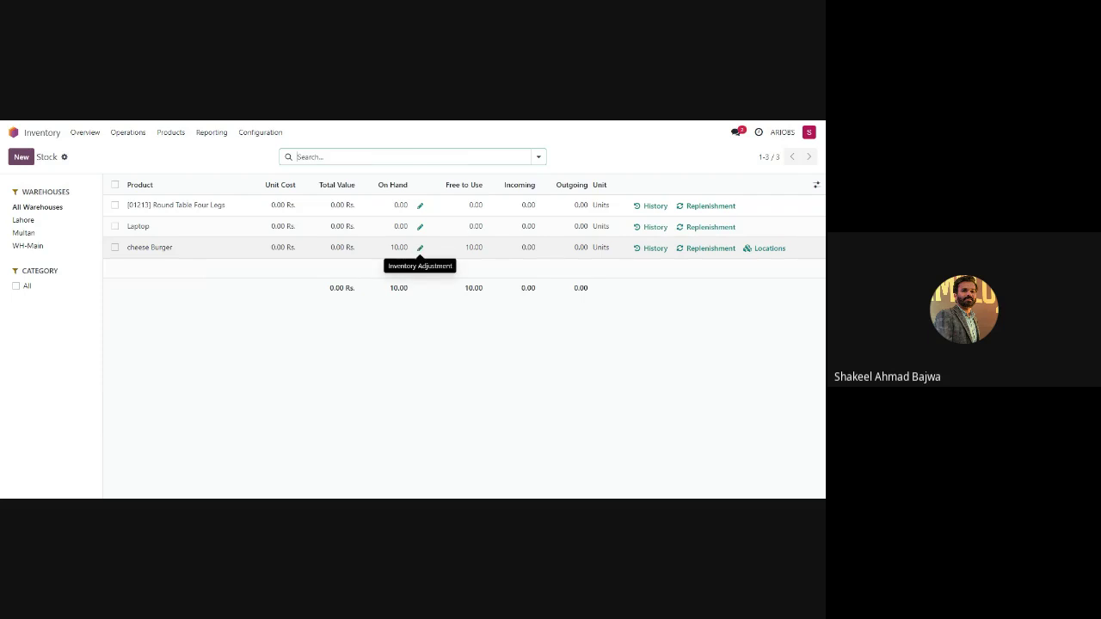
# - Examine the cheese Burger inventory adjustment line and its assignable user field, and return to the stock report
pyautogui.click(420, 249)
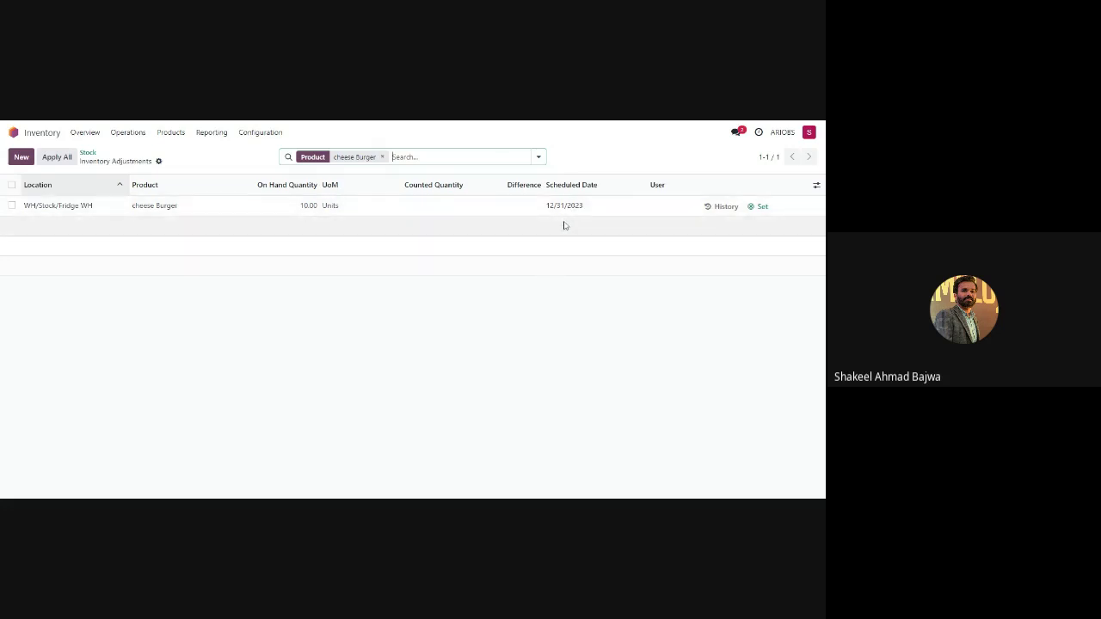
pyautogui.click(667, 216)
pyautogui.click(669, 214)
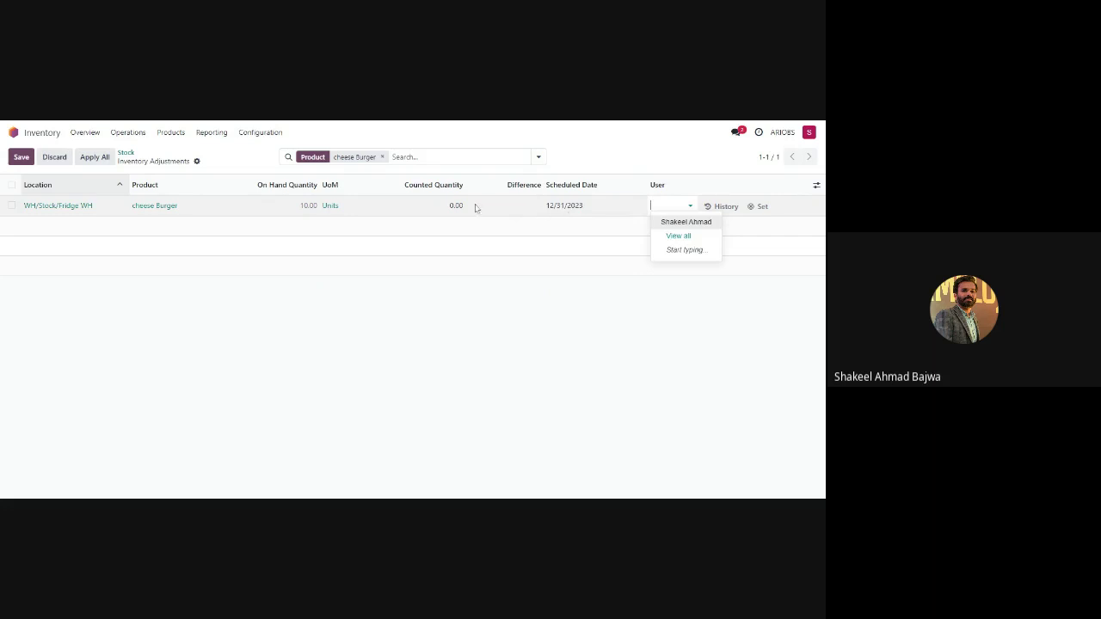
pyautogui.click(525, 251)
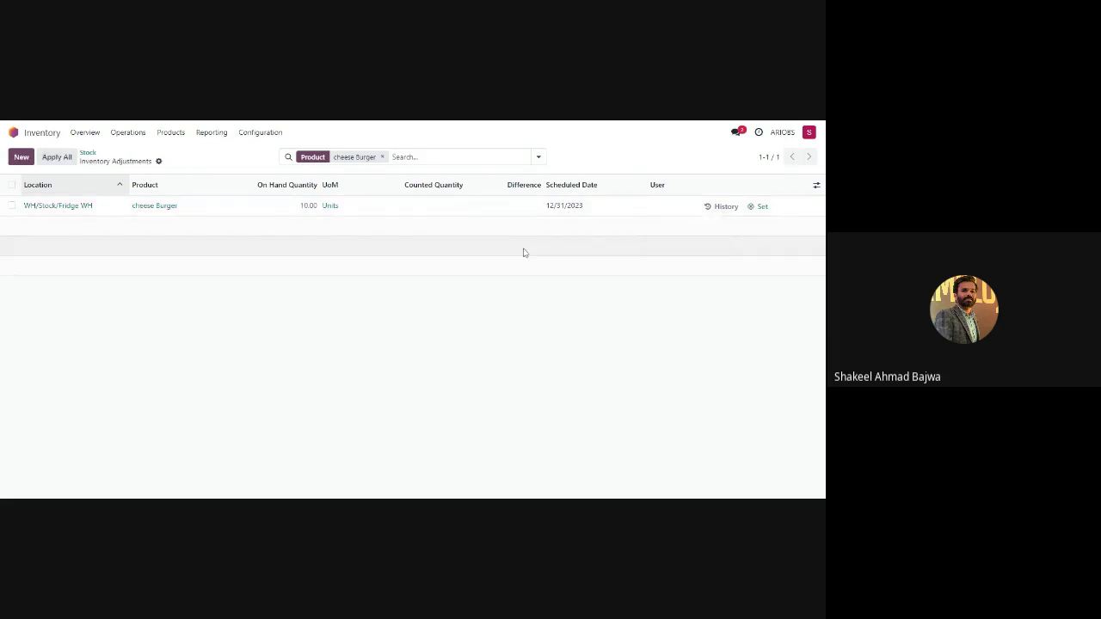
pyautogui.click(59, 158)
pyautogui.click(88, 152)
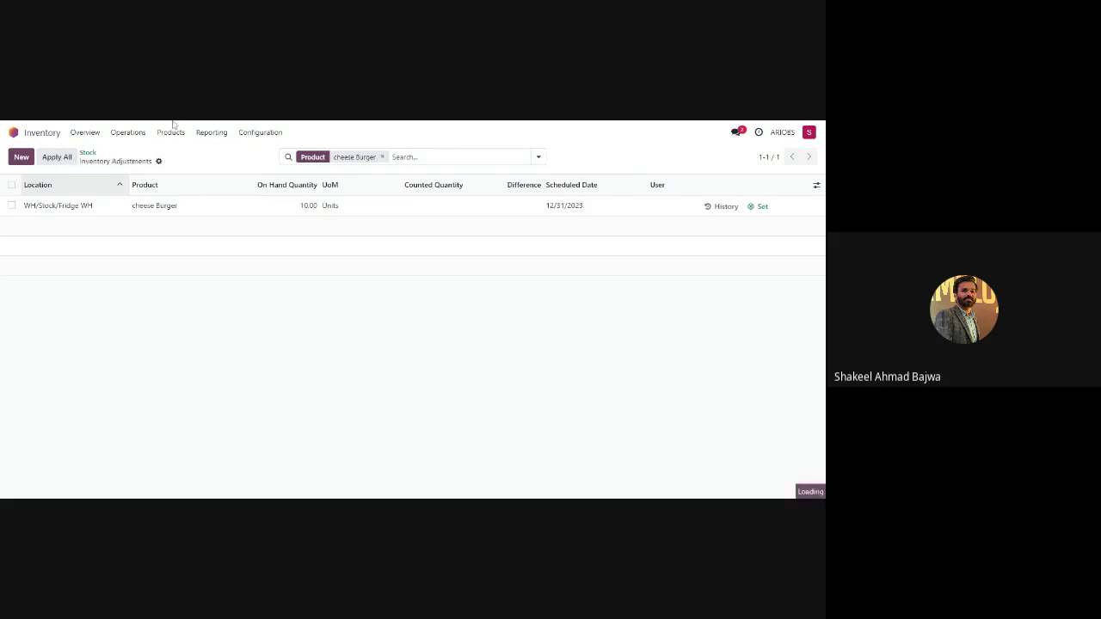
# - Check the list of internal transfers and open the physical inventory adjustments
pyautogui.click(127, 134)
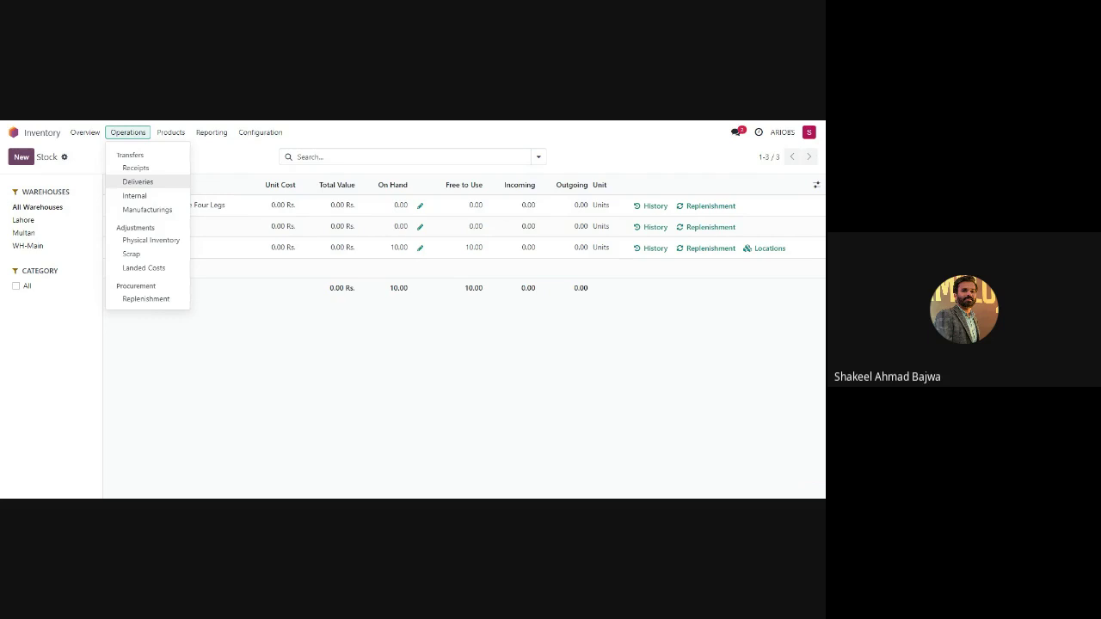
pyautogui.click(142, 200)
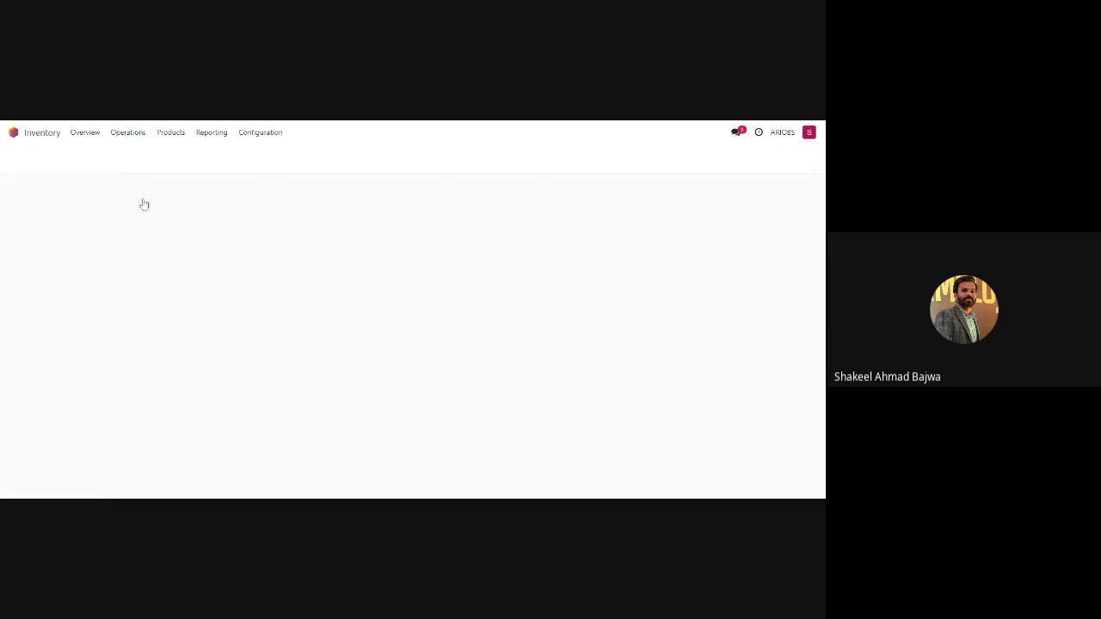
pyautogui.click(128, 134)
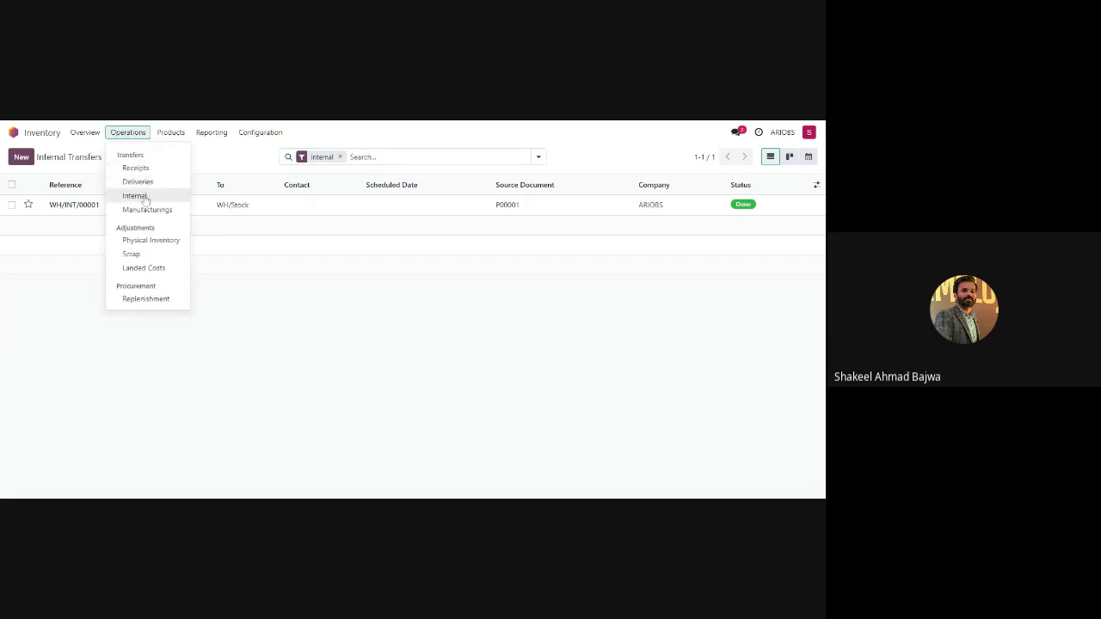
pyautogui.click(152, 243)
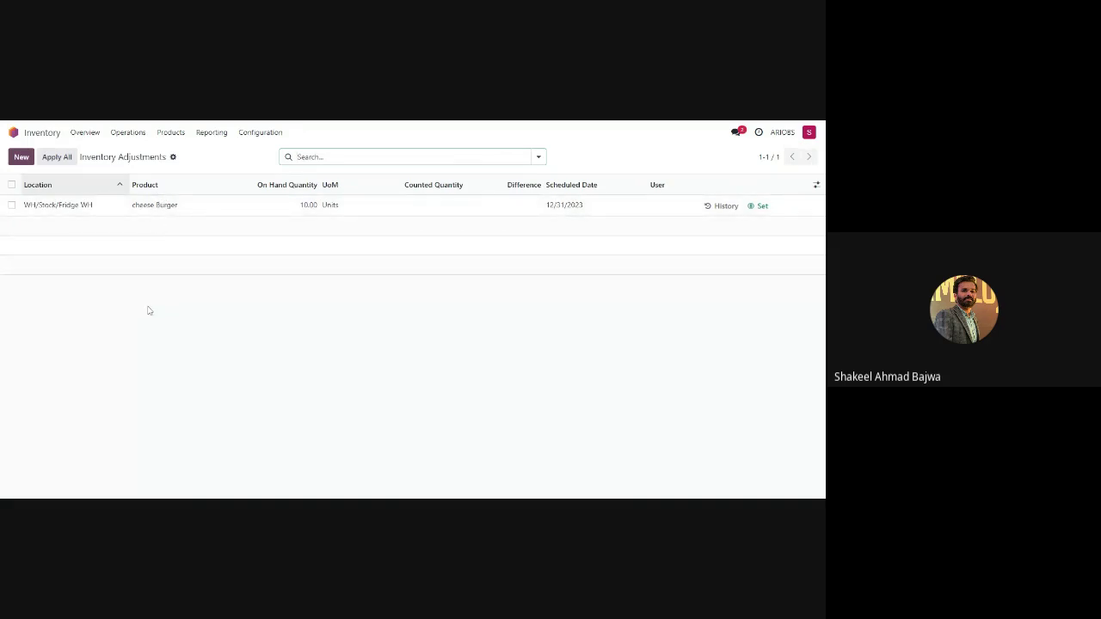
pyautogui.click(20, 157)
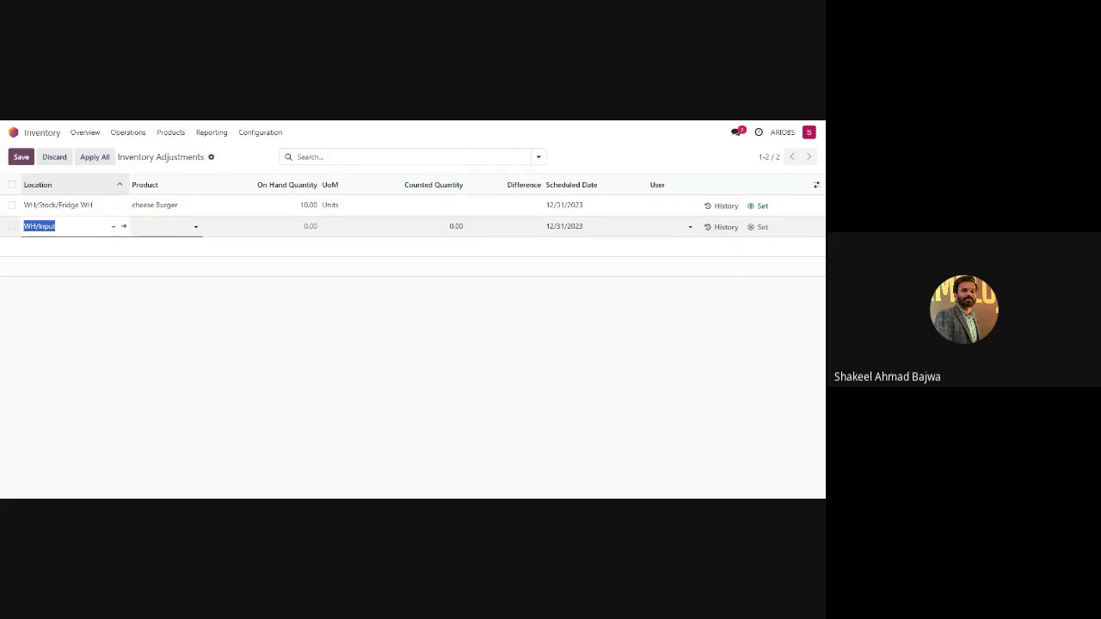
pyautogui.click(163, 226)
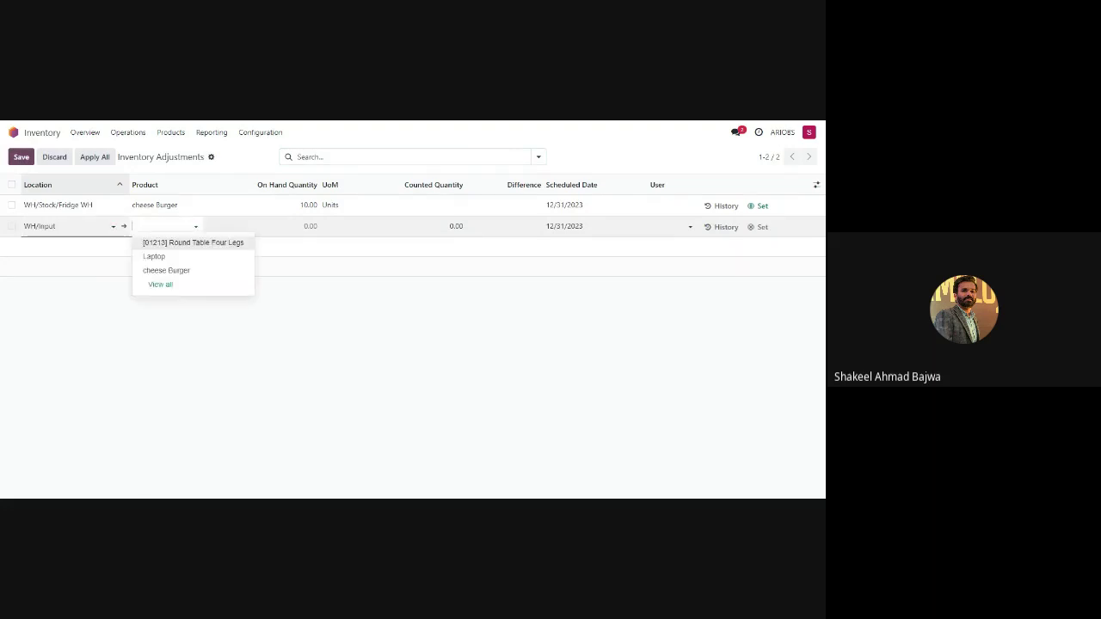
pyautogui.click(117, 273)
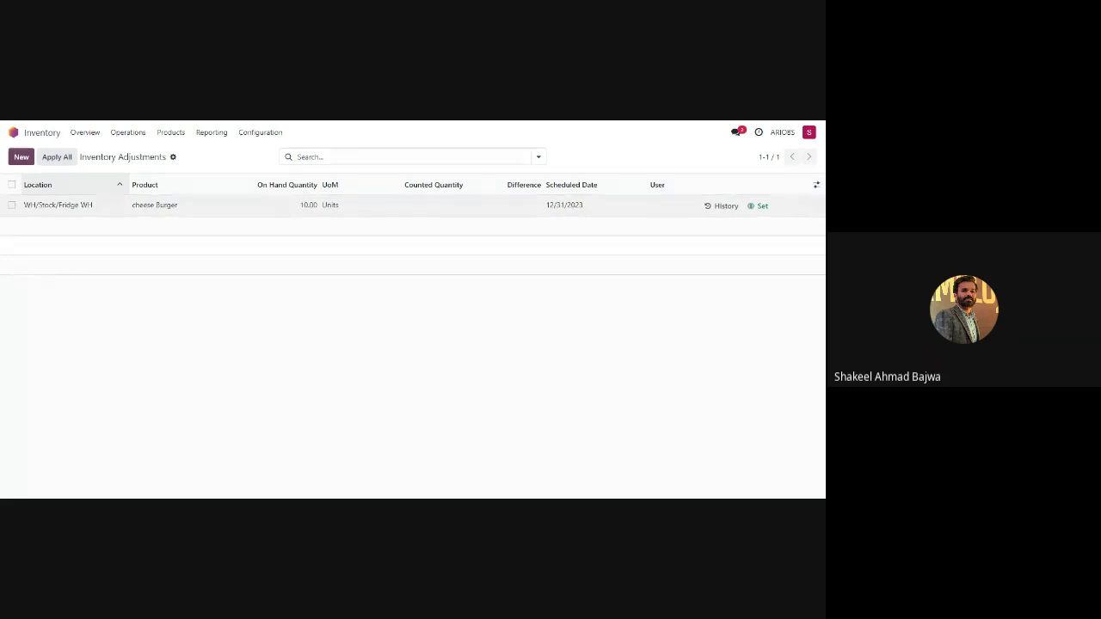
# - Try a counted quantity of 5 for cheese Burger in WH/Stock/Fridge WH and clear the count without applying it
pyautogui.click(437, 210)
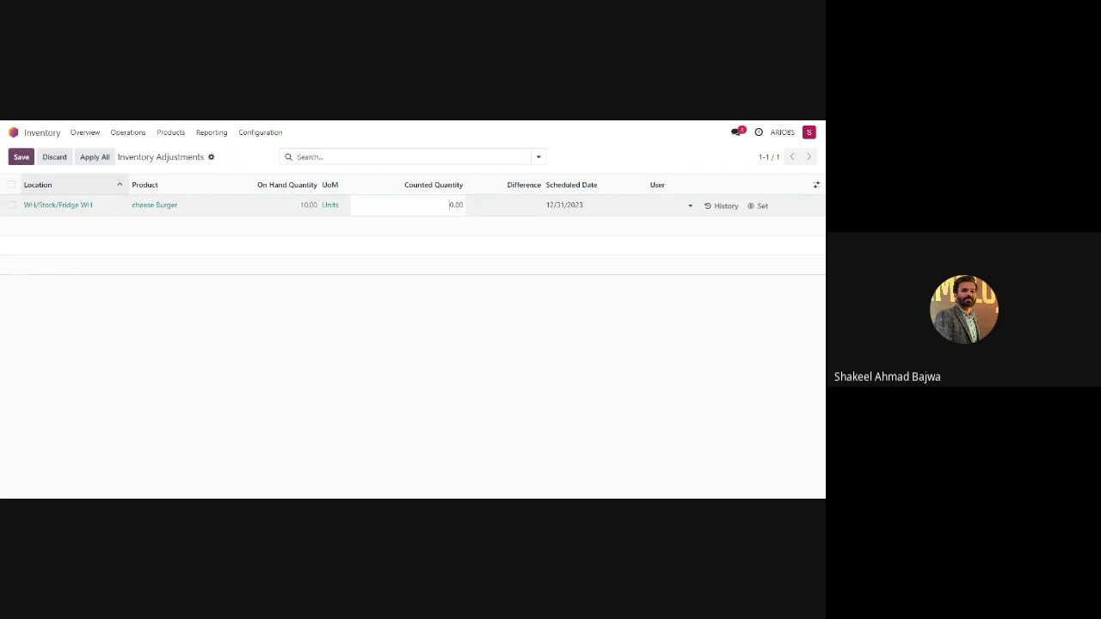
pyautogui.click(469, 223)
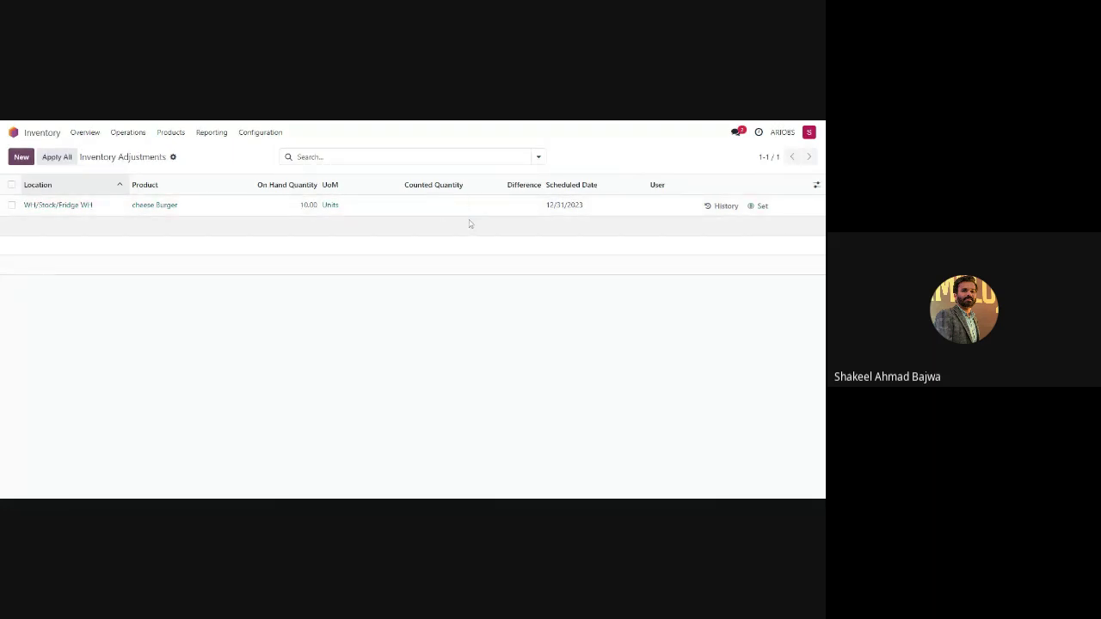
pyautogui.click(454, 207)
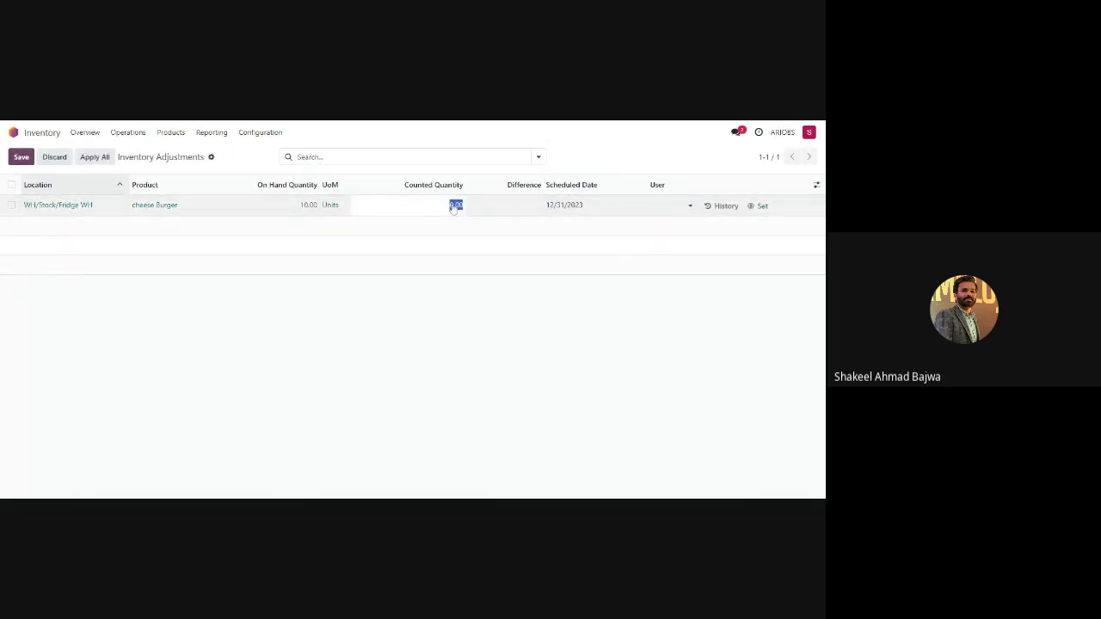
pyautogui.write('6')
pyautogui.press('Tab')
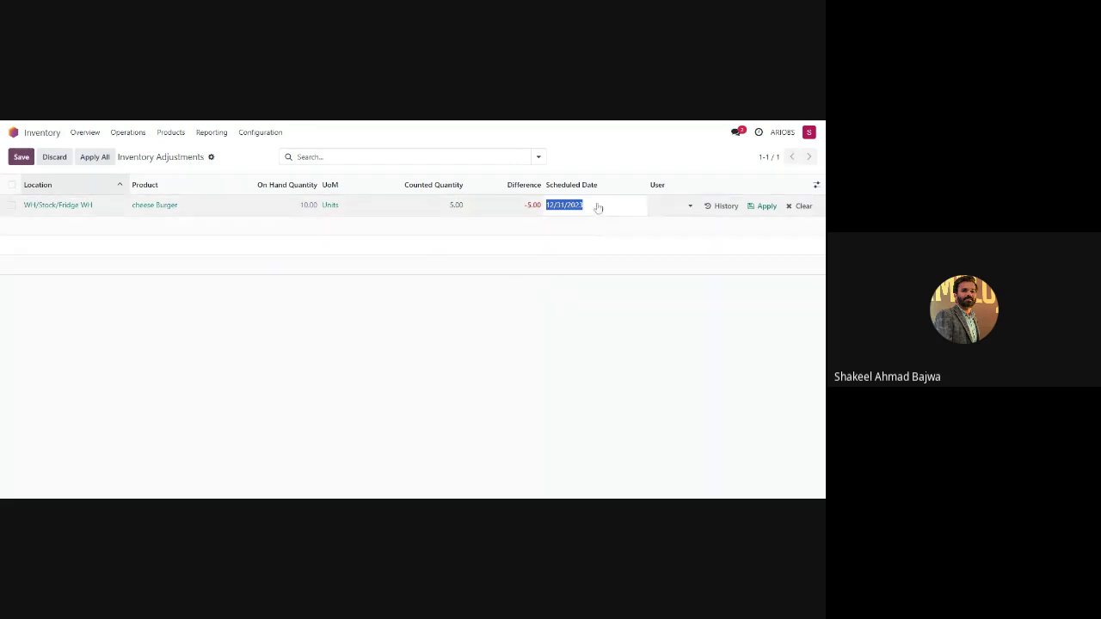
pyautogui.click(598, 159)
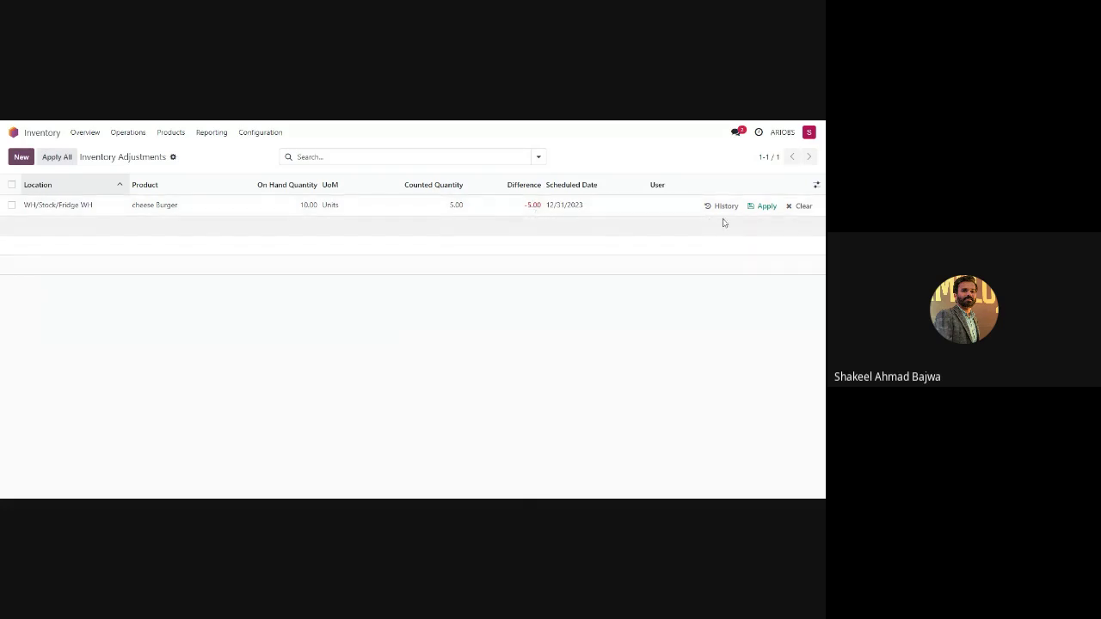
pyautogui.click(804, 207)
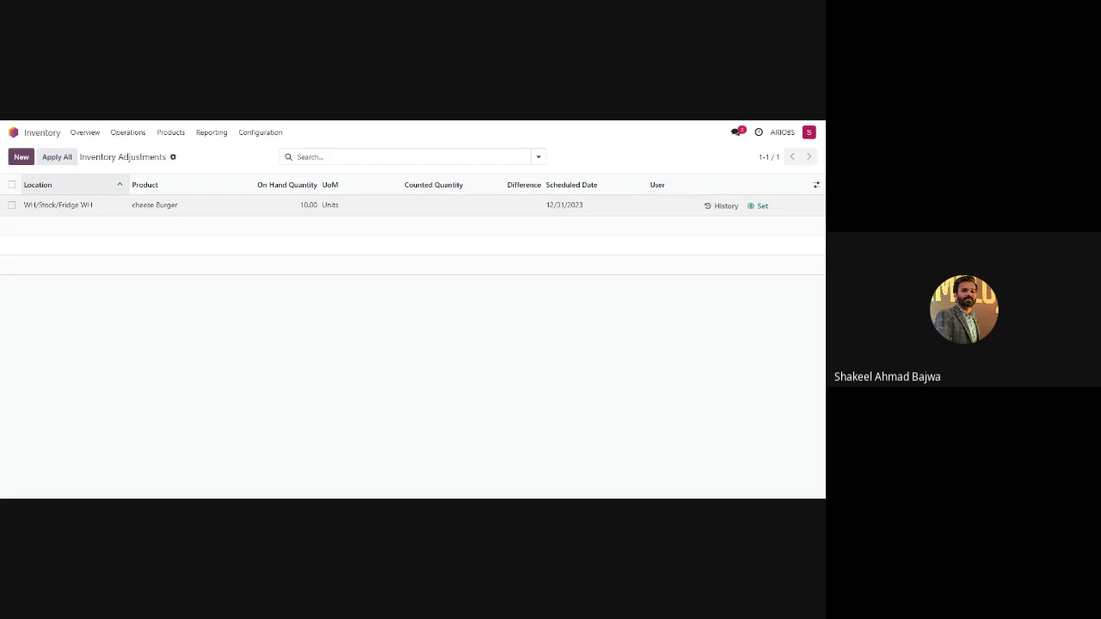
# - Open the WH-Main warehouse record to review its shipment and resupply configuration
pyautogui.click(267, 134)
pyautogui.click(270, 185)
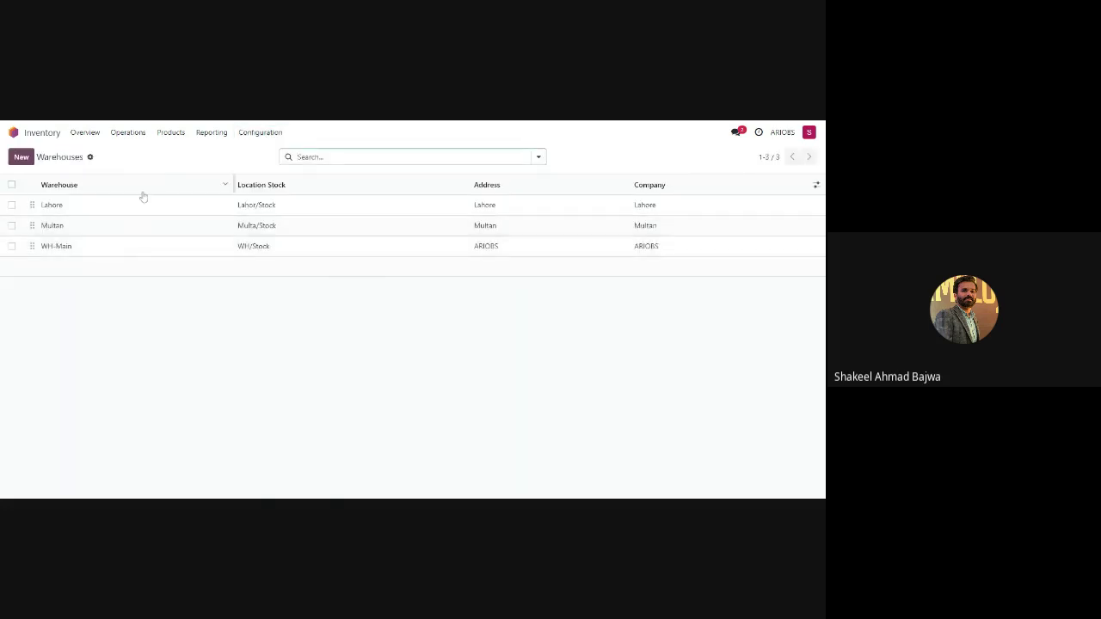
pyautogui.click(83, 245)
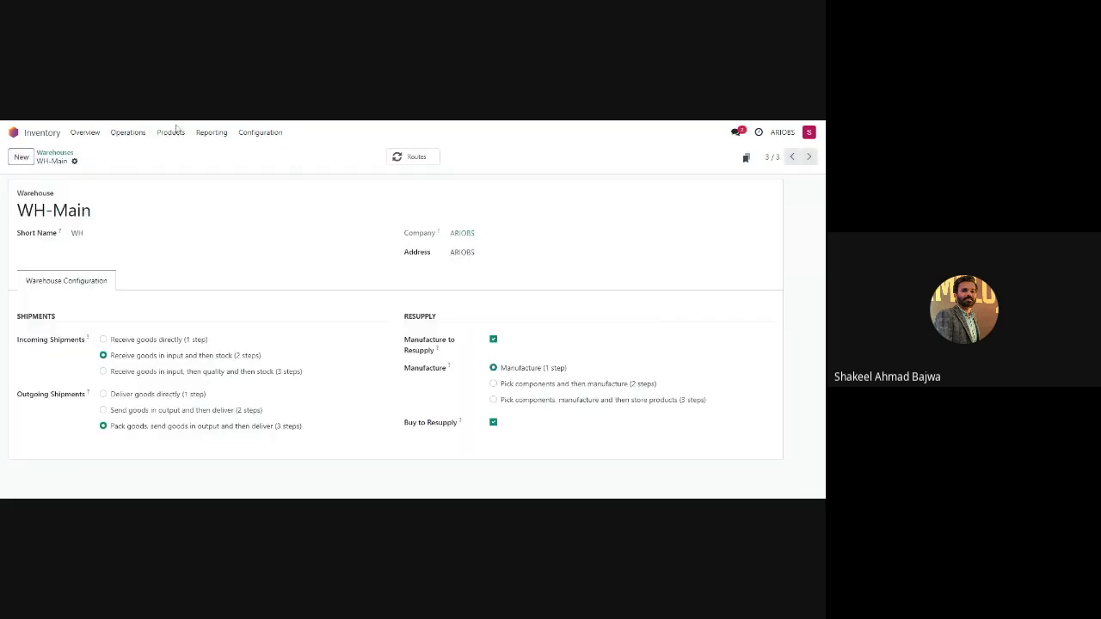
# - Open the WH/Stock record in the locations list to examine its cyclic counting settings
pyautogui.click(258, 135)
pyautogui.click(265, 198)
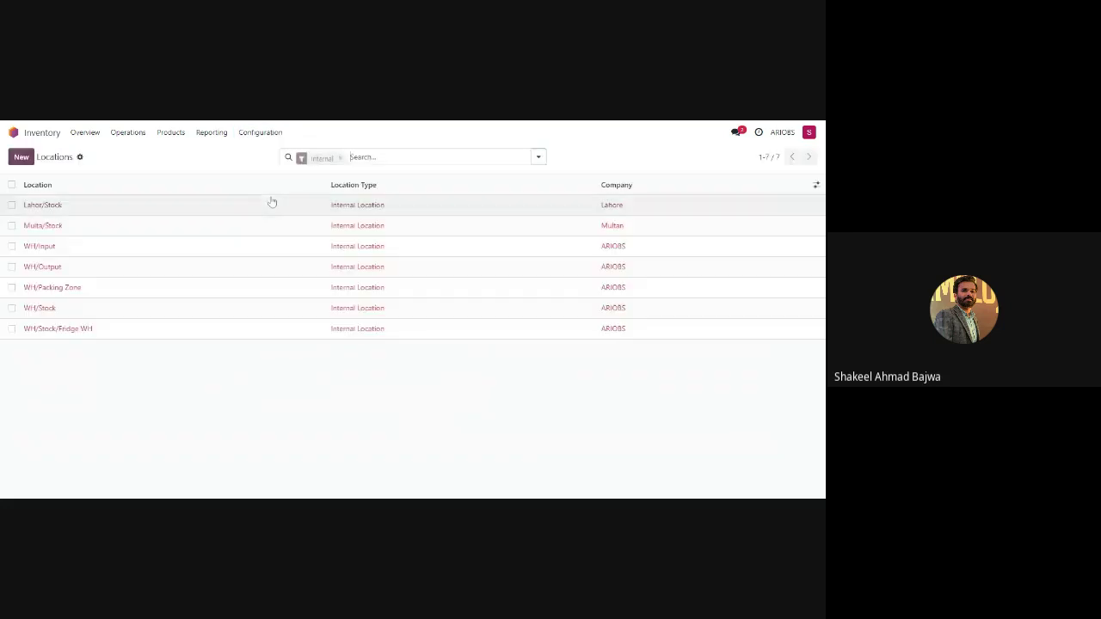
pyautogui.click(66, 309)
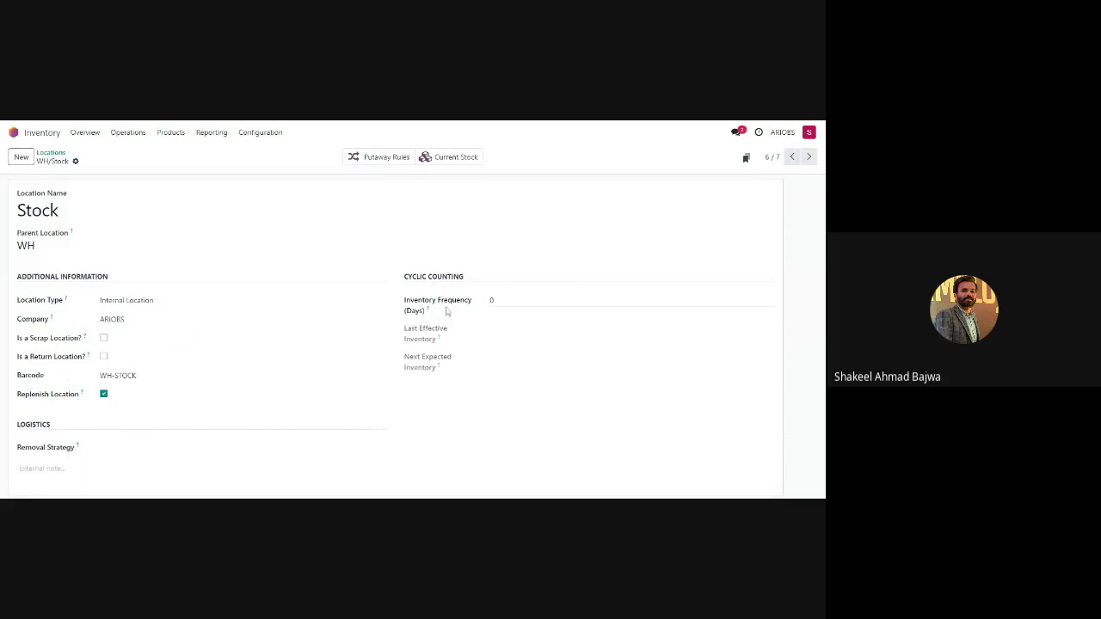
# - Set the WH/Stock location's inventory frequency to 30 days and save the location
pyautogui.click(492, 301)
pyautogui.write('39')
pyautogui.write('0')
pyautogui.click(92, 160)
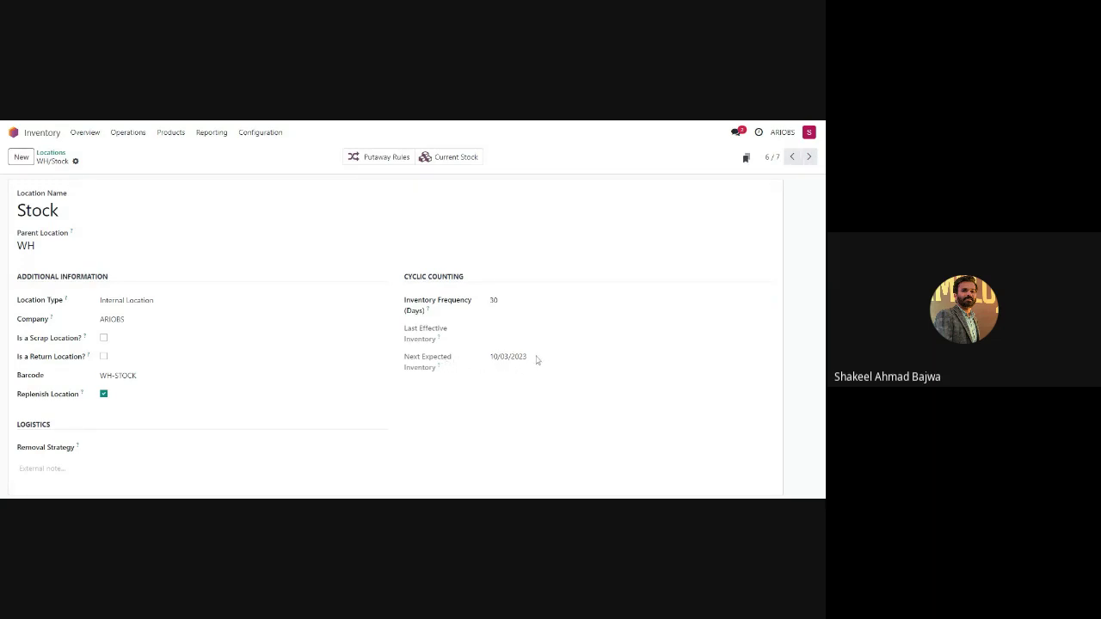
pyautogui.moveTo(528, 359); pyautogui.dragTo(488, 362)
# - Open the physical inventory adjustments list
pyautogui.click(113, 134)
pyautogui.click(148, 240)
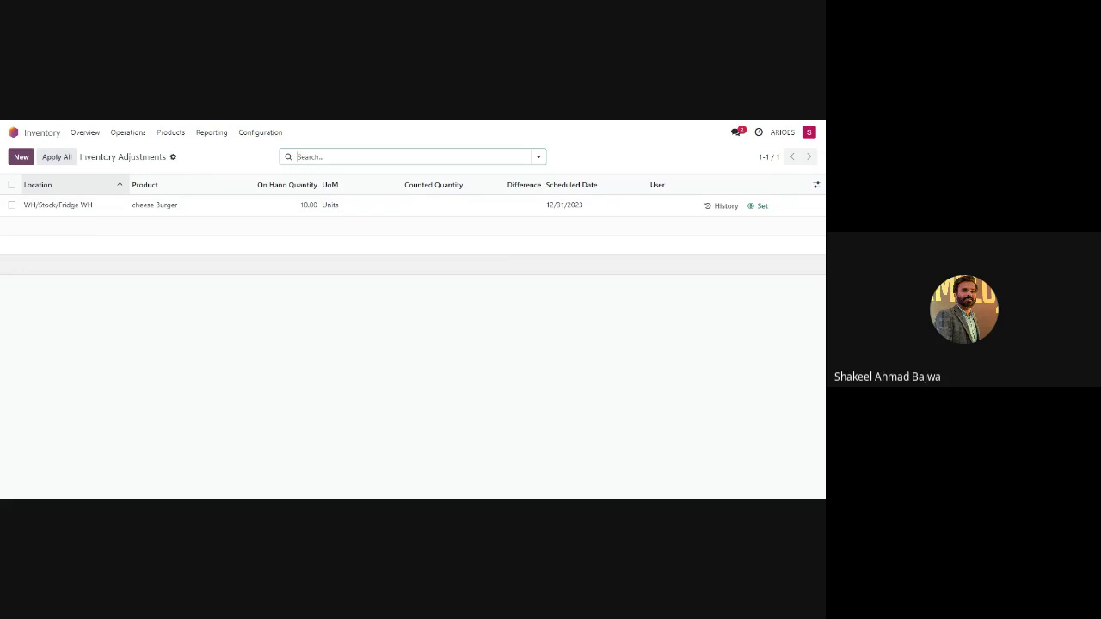
# - Examine the count entry field, the import, export and spreadsheet options, and the actions offered for selected adjustment lines
pyautogui.click(444, 215)
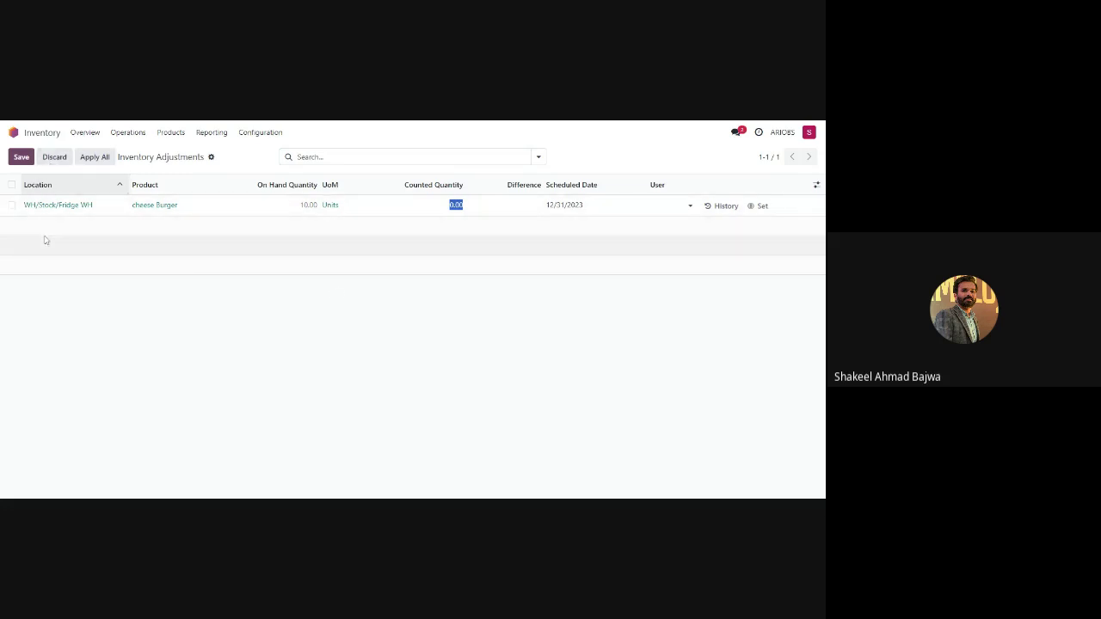
pyautogui.click(211, 158)
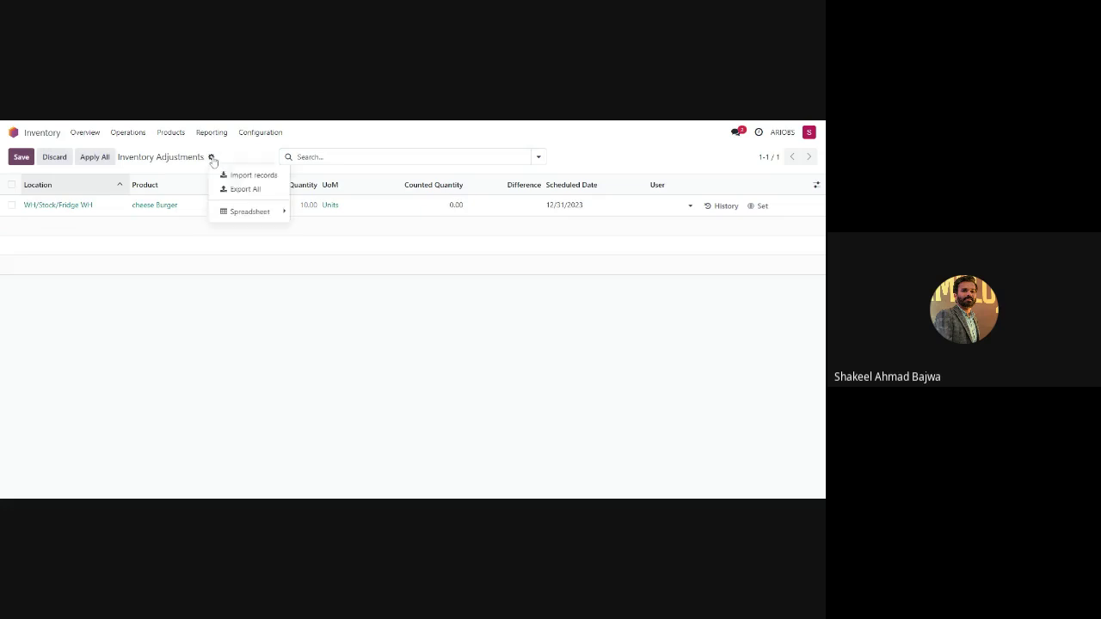
pyautogui.click(197, 252)
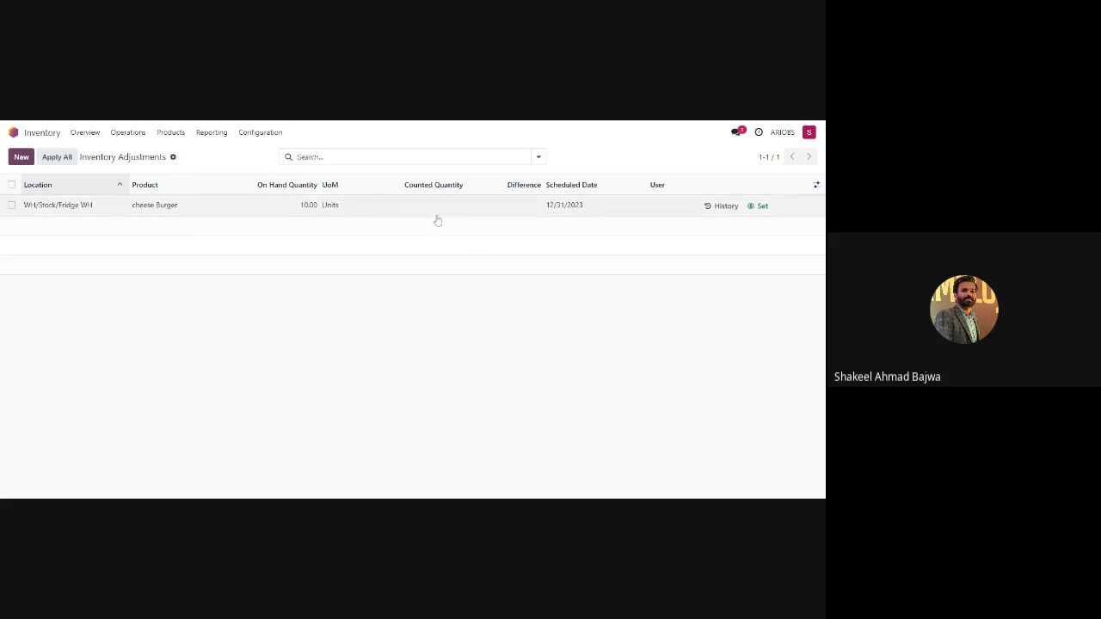
pyautogui.click(172, 156)
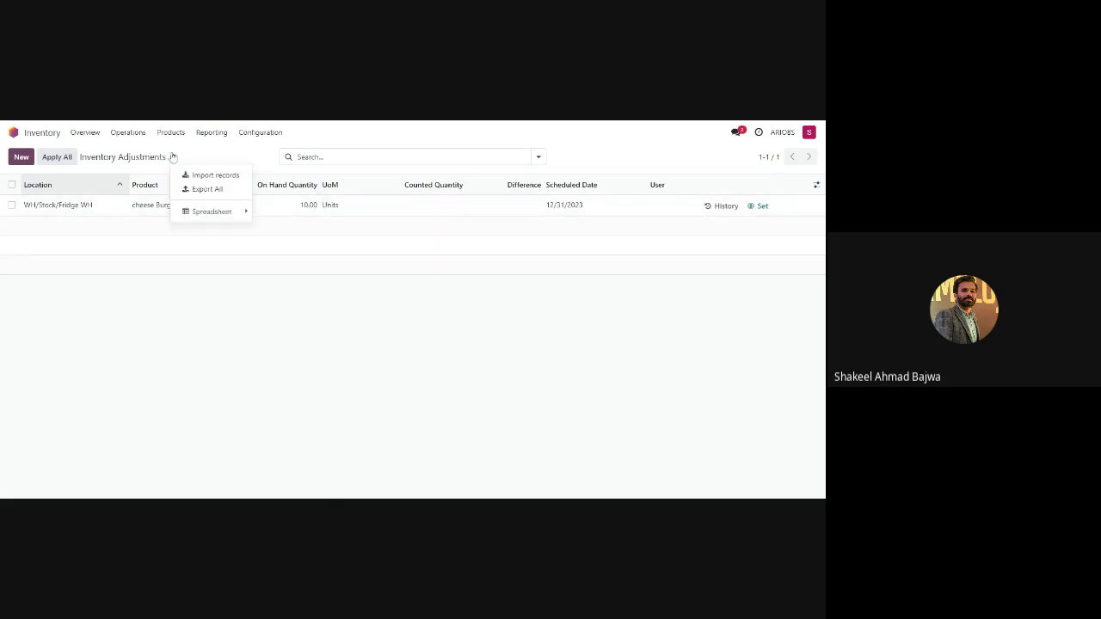
pyautogui.moveTo(212, 212)
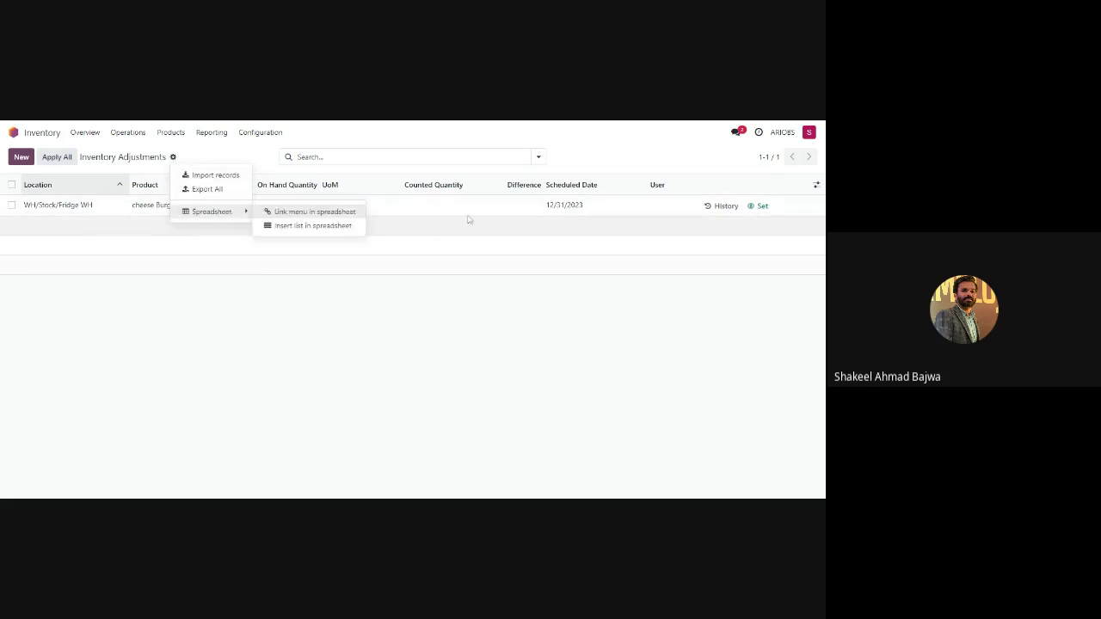
pyautogui.click(256, 153)
pyautogui.click(12, 185)
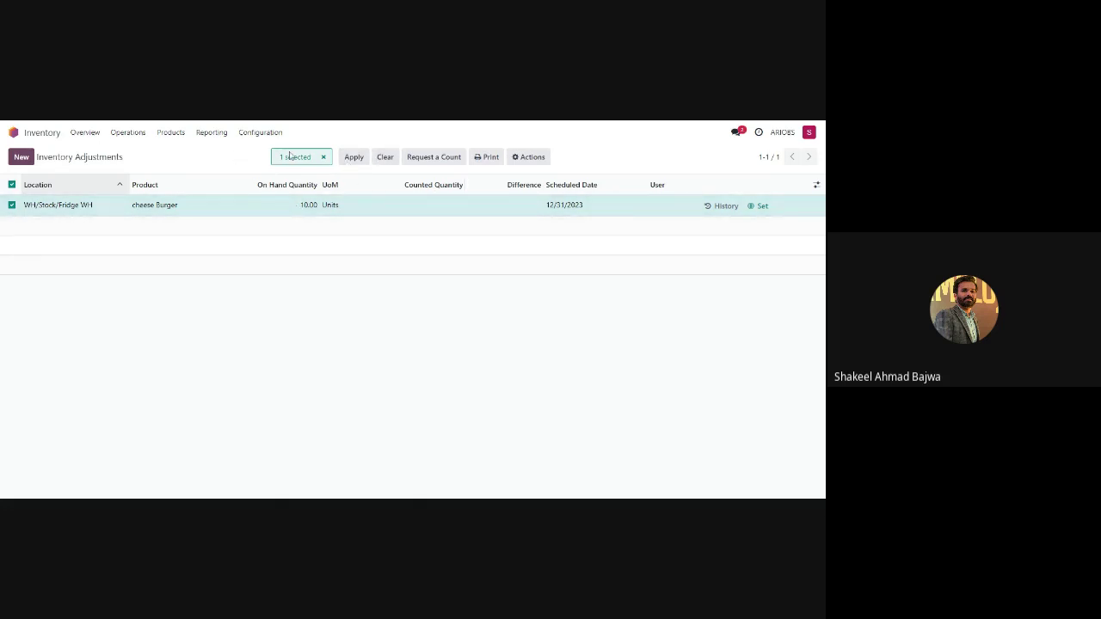
pyautogui.click(324, 157)
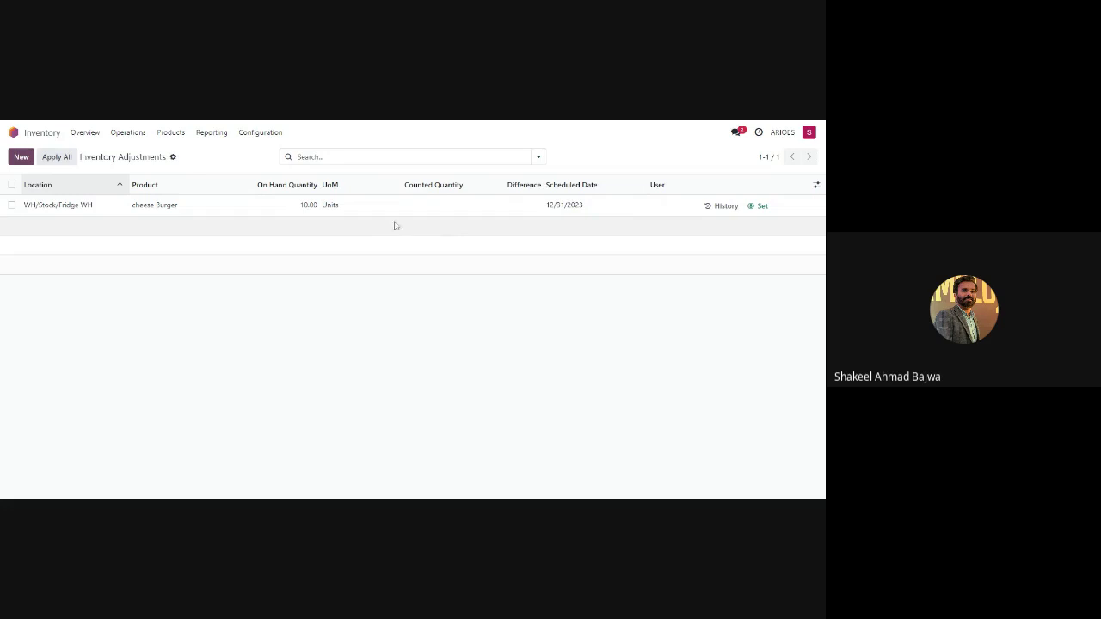
# - Add an adjustment line for [01213] Round Table Four Legs in WH/Stock with a counted quantity of 5 and apply it
pyautogui.click(20, 157)
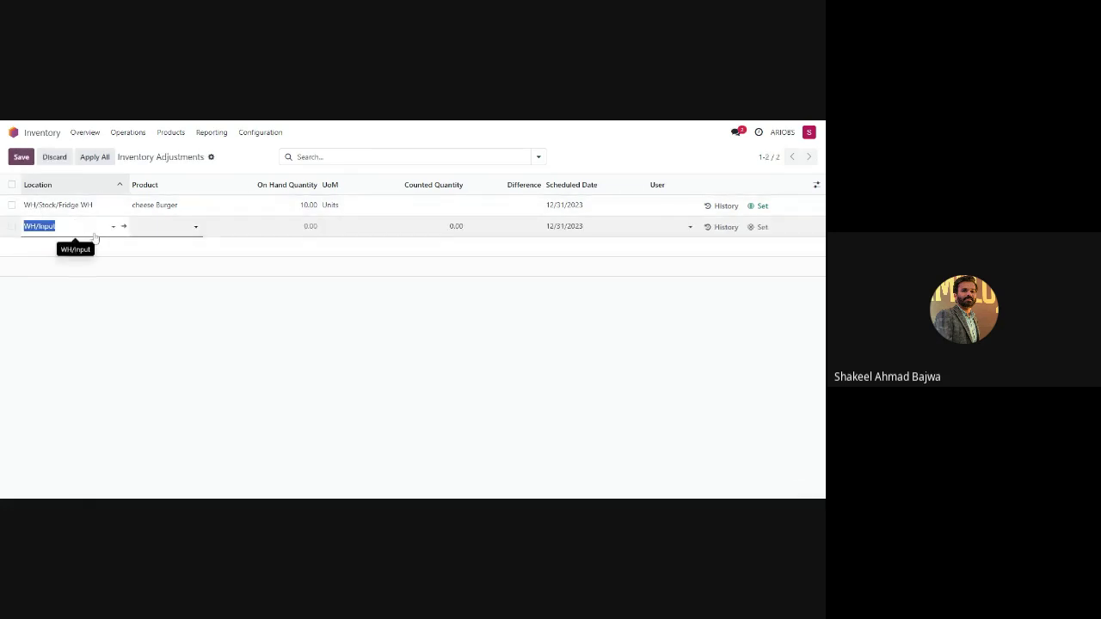
pyautogui.click(97, 233)
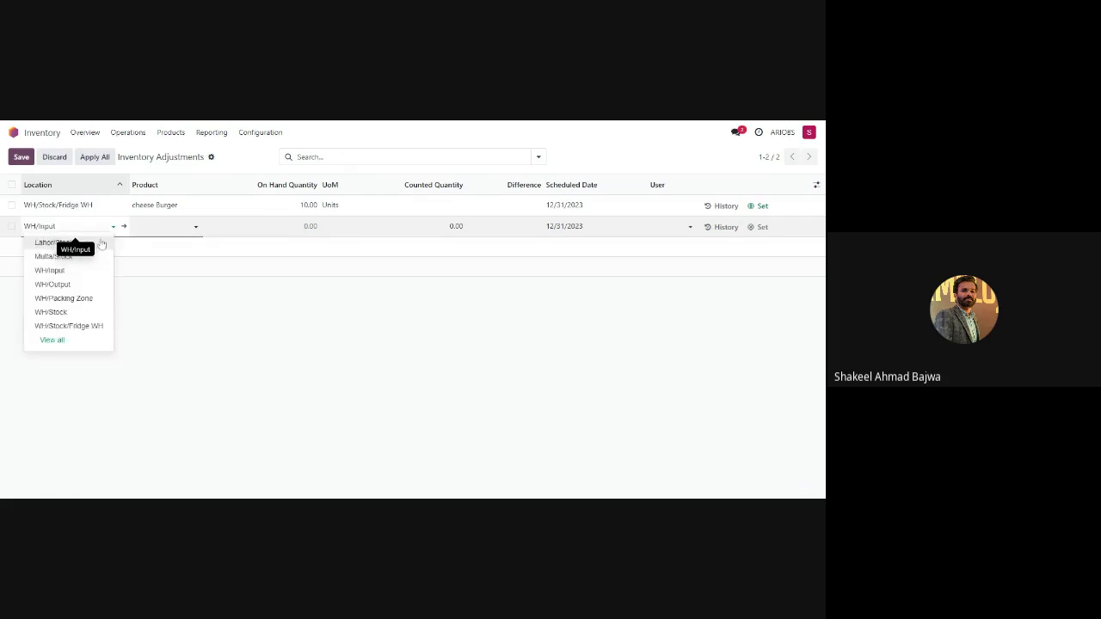
pyautogui.click(88, 311)
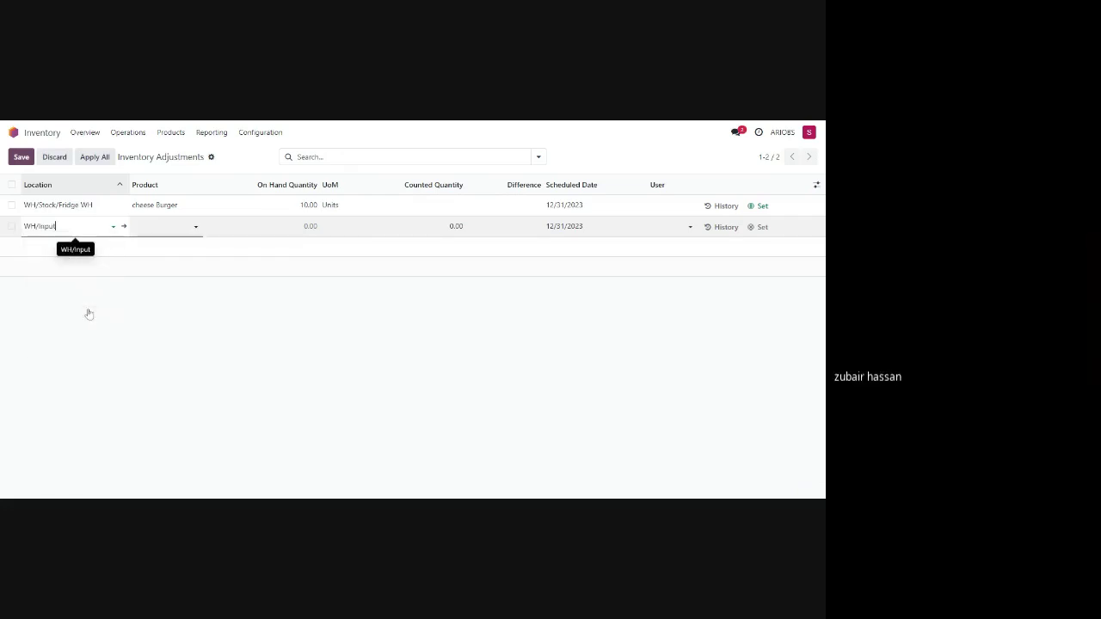
pyautogui.click(184, 228)
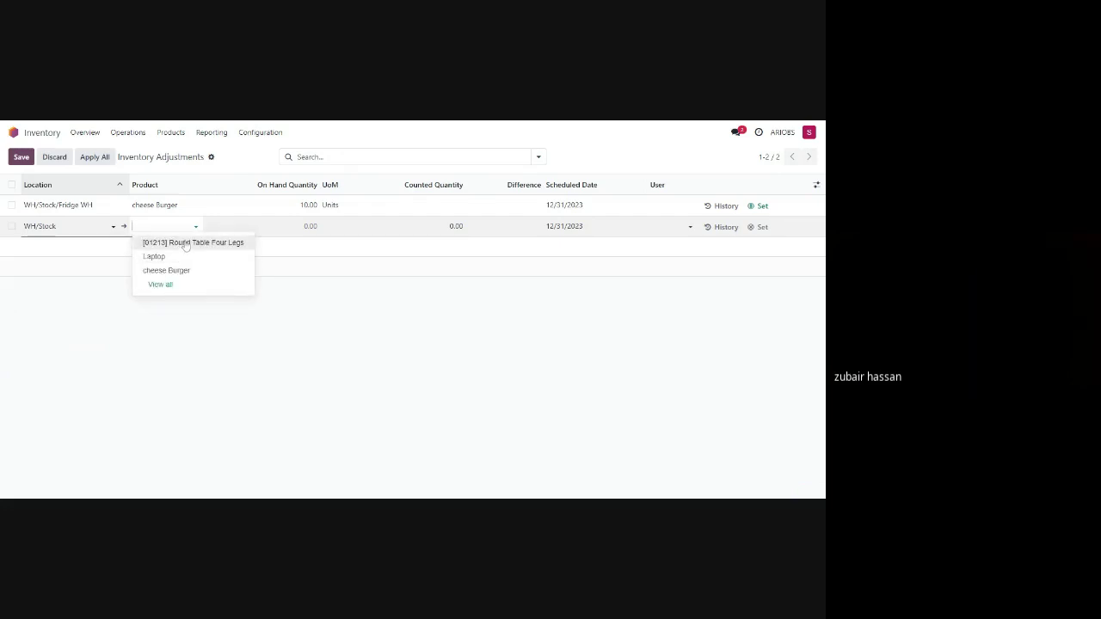
pyautogui.click(184, 242)
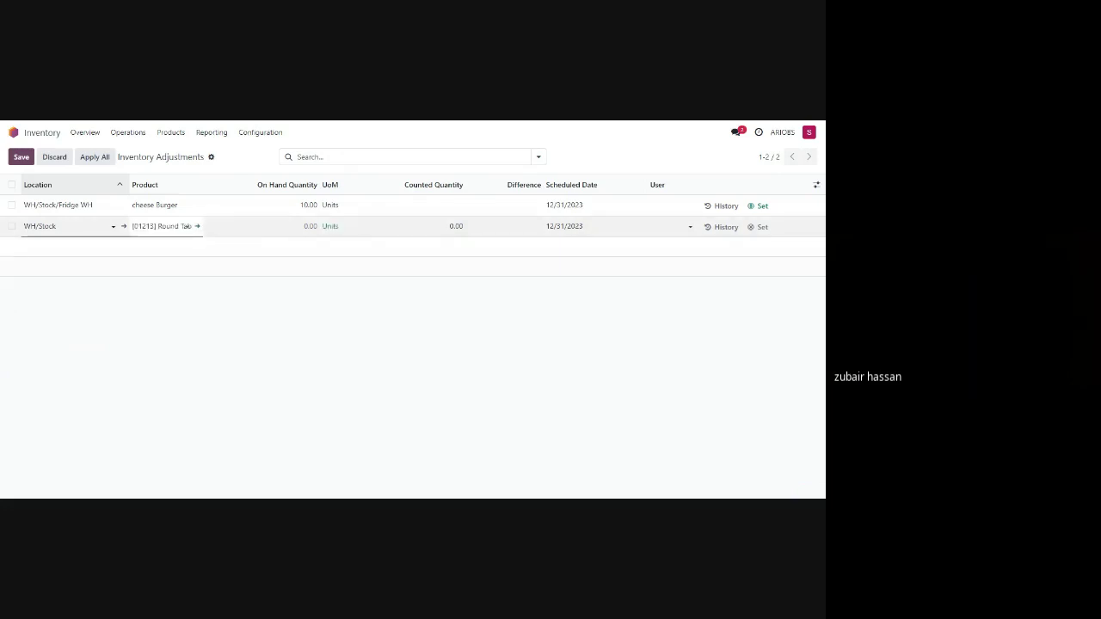
pyautogui.press('Tab')
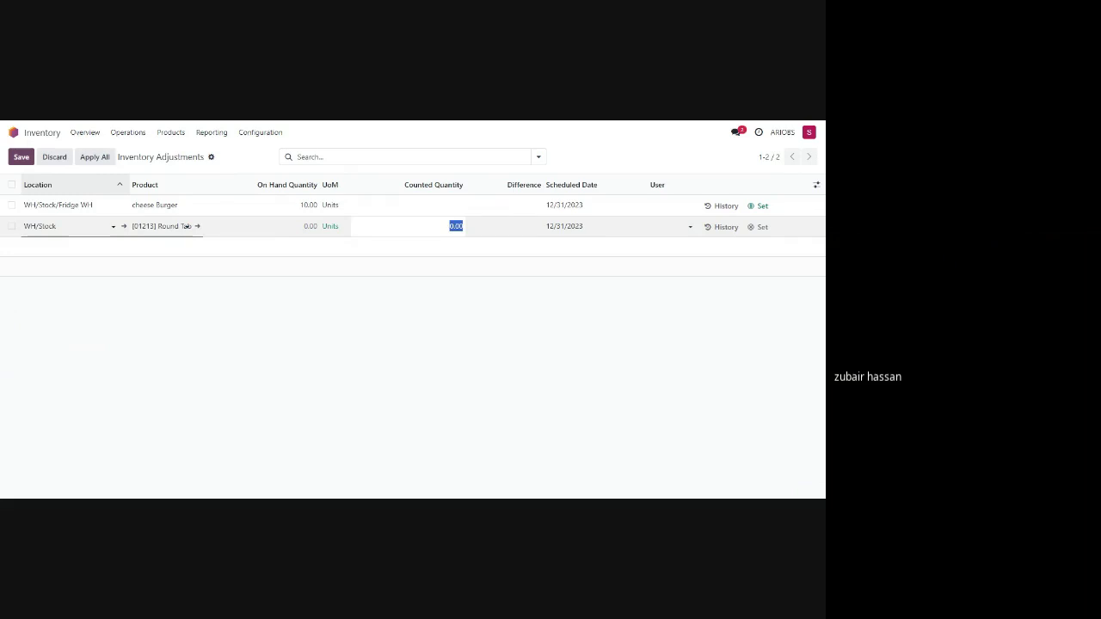
pyautogui.write('5')
pyautogui.press('Tab')
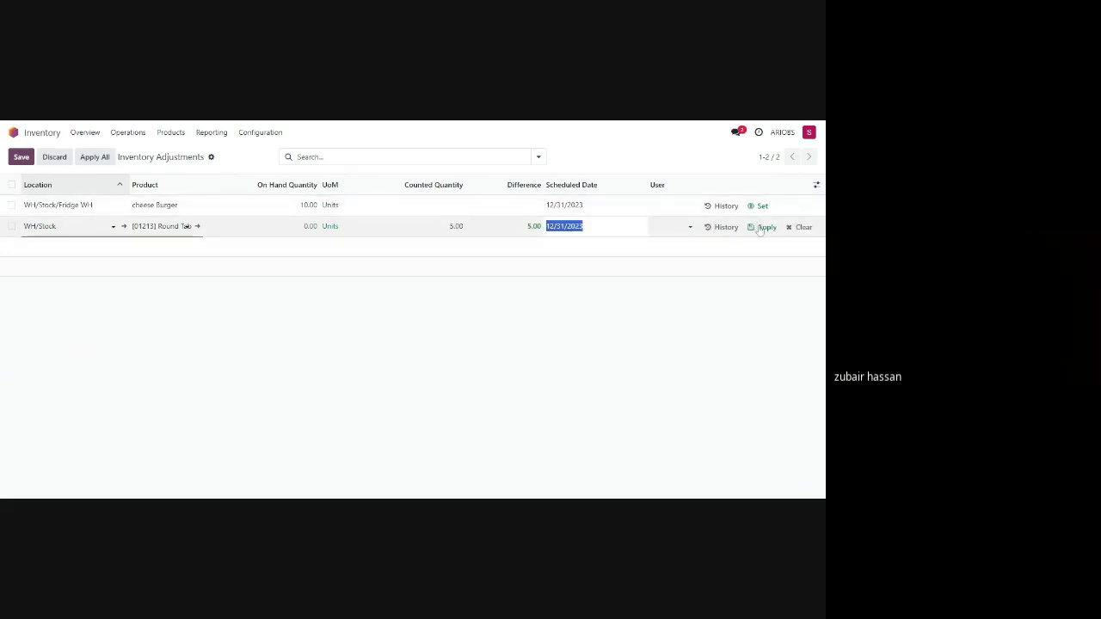
pyautogui.press('Return')
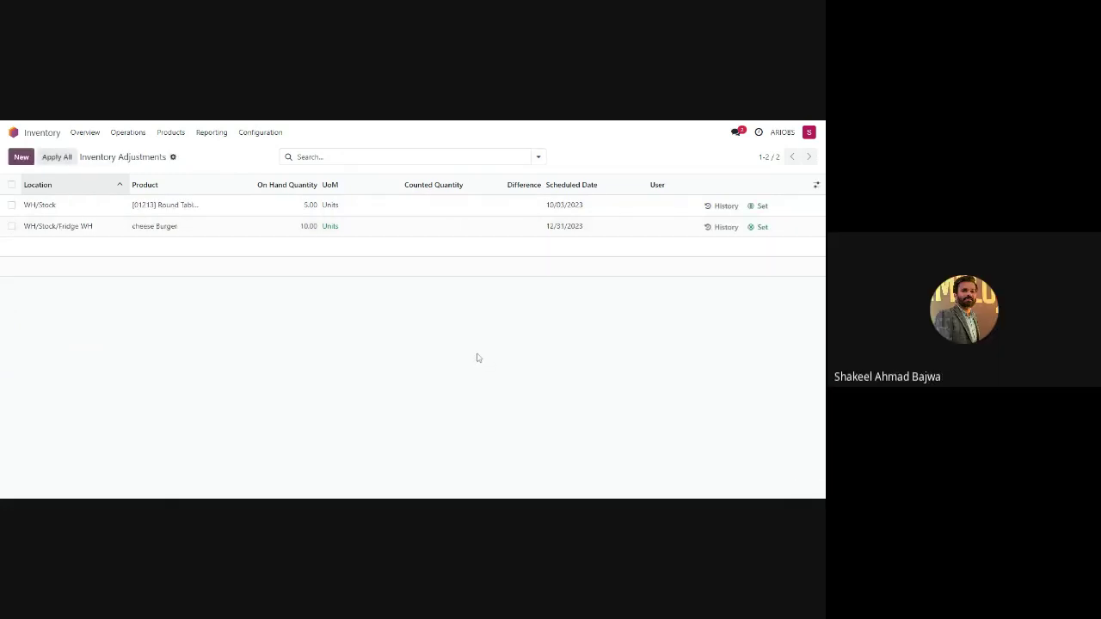
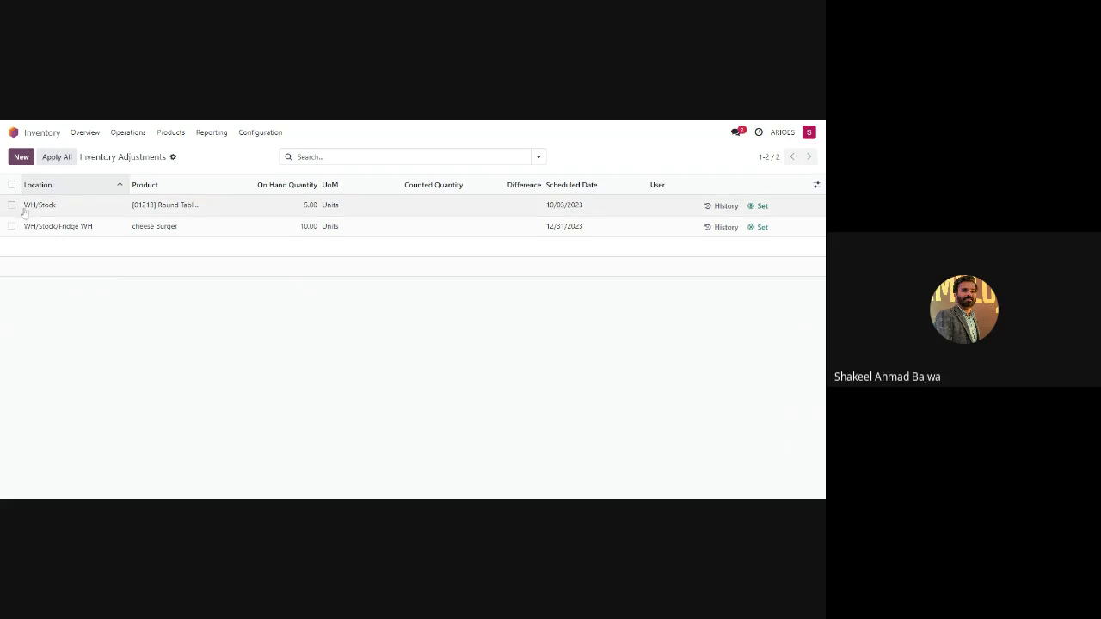
pyautogui.click(172, 158)
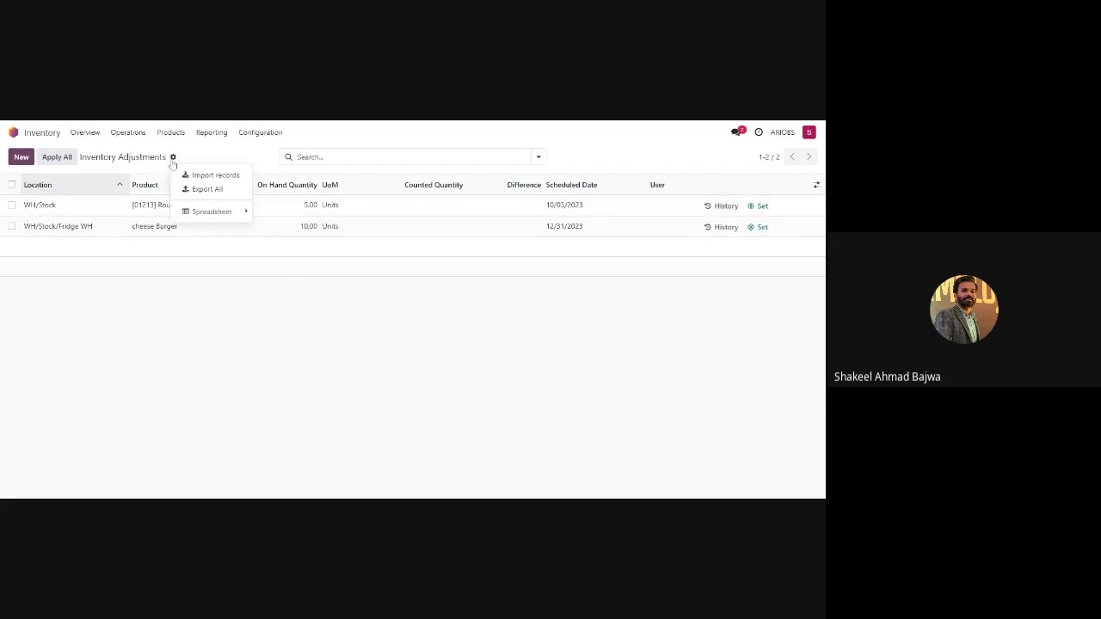
pyautogui.click(77, 288)
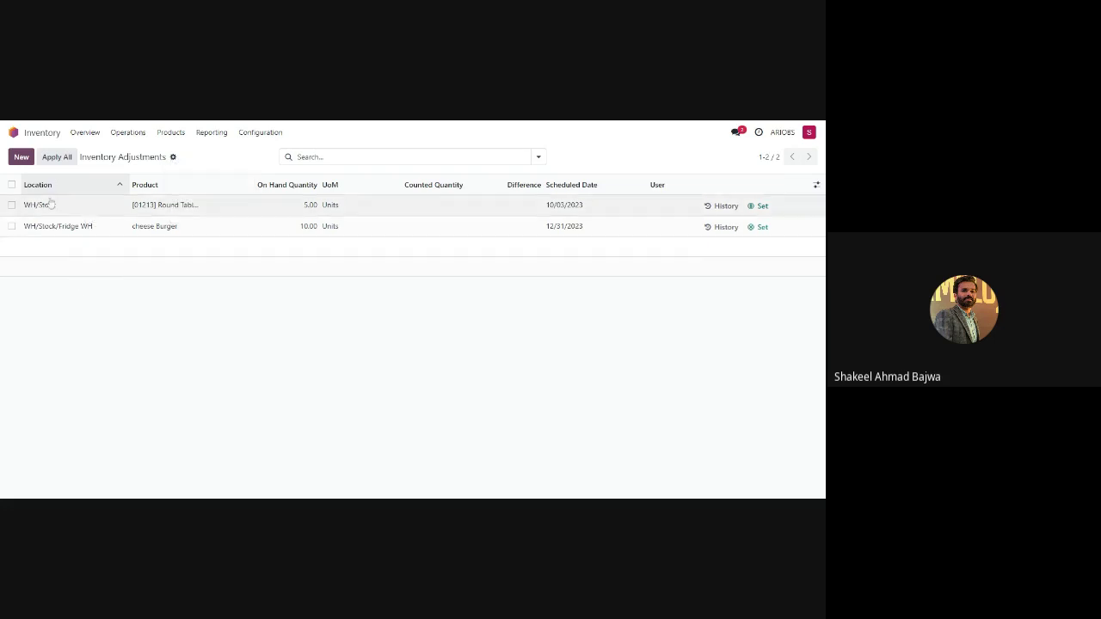
pyautogui.click(22, 158)
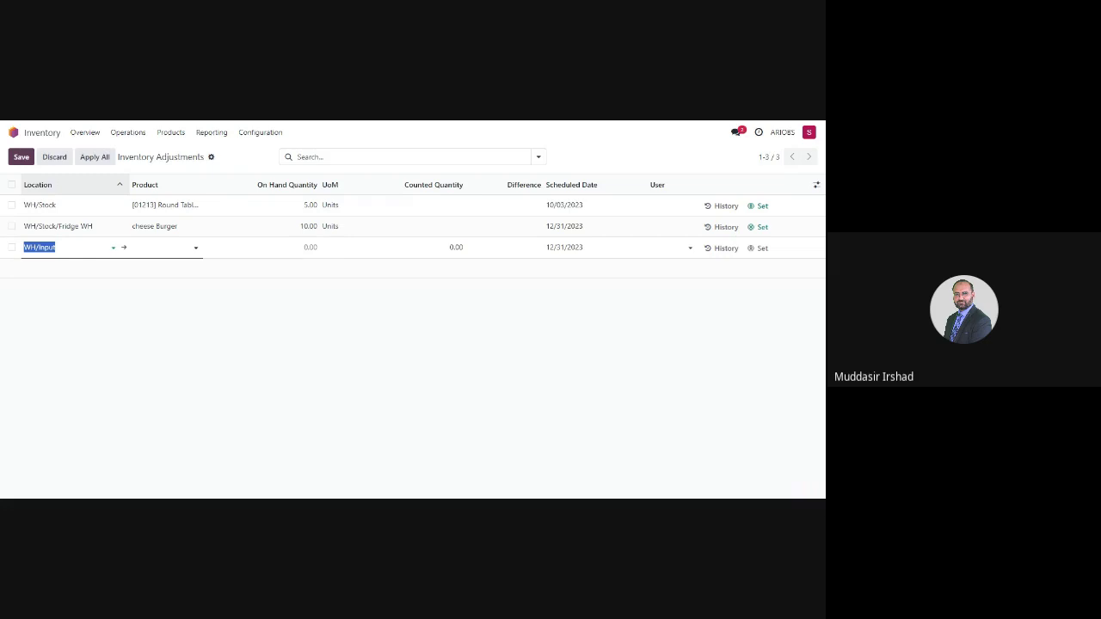
pyautogui.click(761, 208)
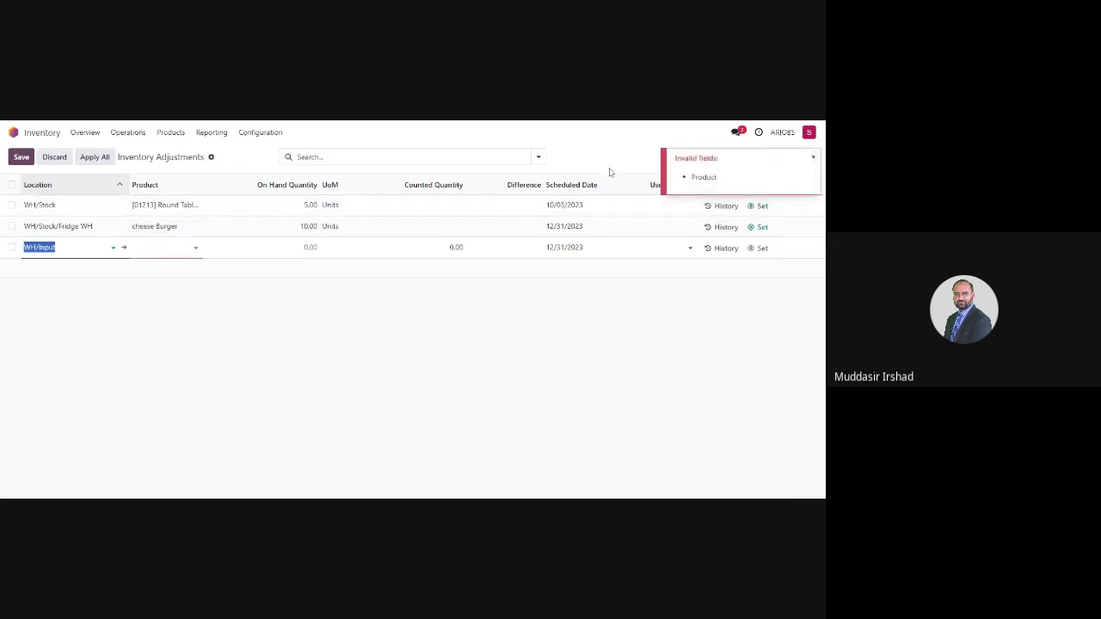
pyautogui.press('Escape')
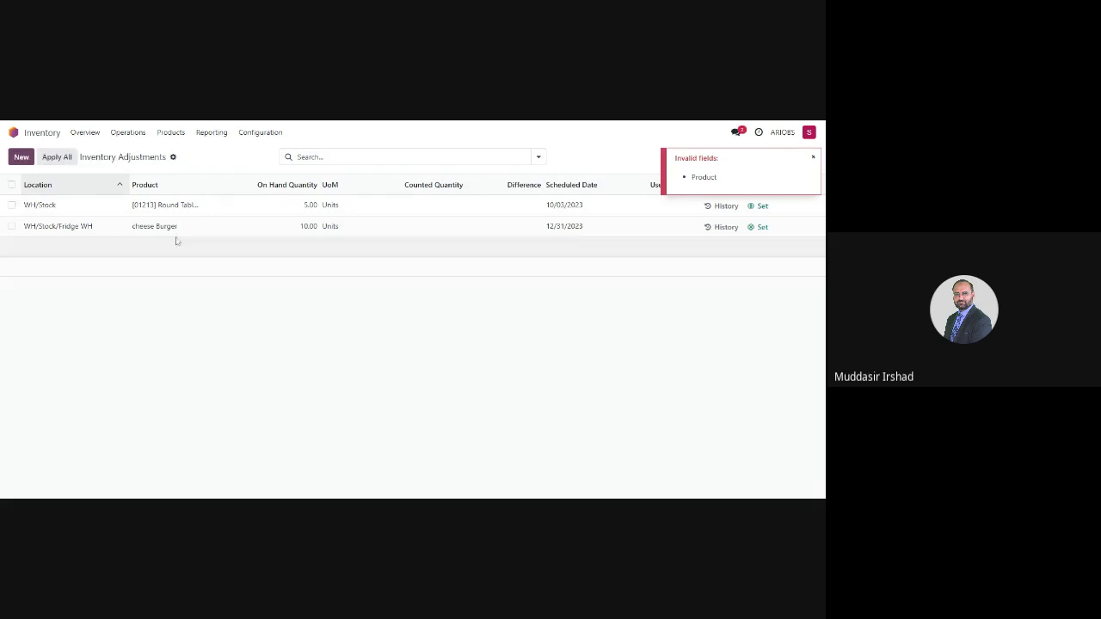
pyautogui.click(173, 158)
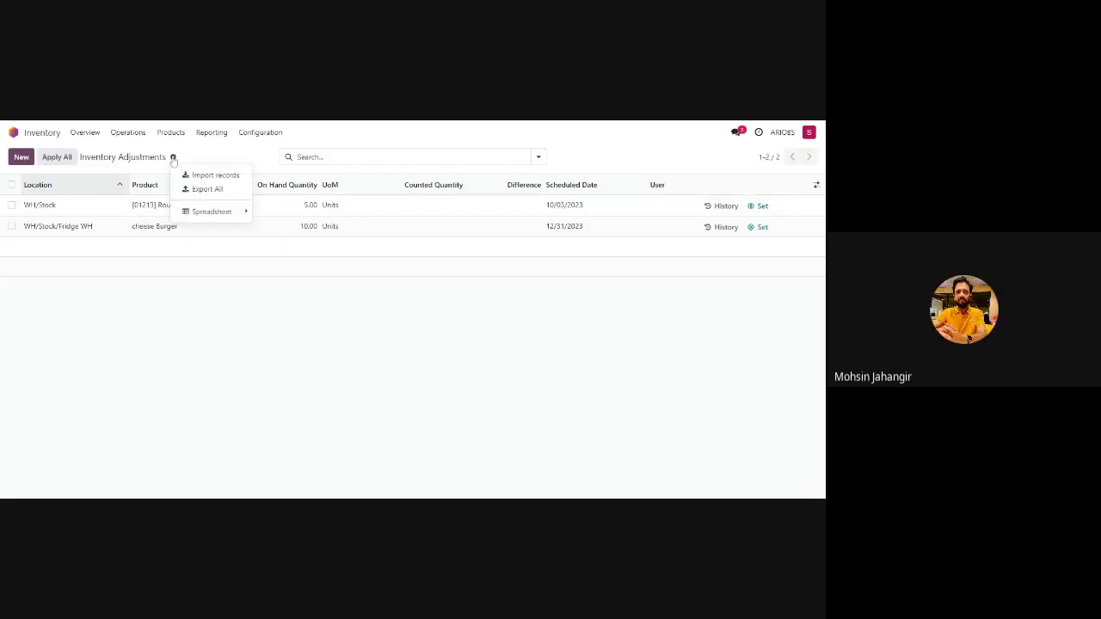
pyautogui.click(143, 285)
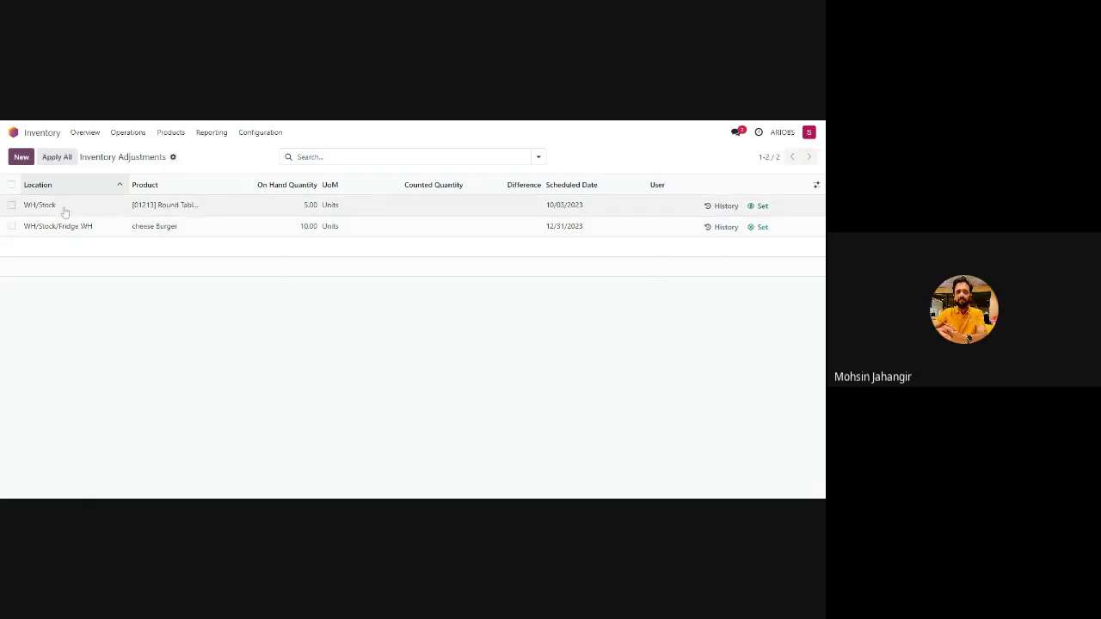
pyautogui.click(12, 185)
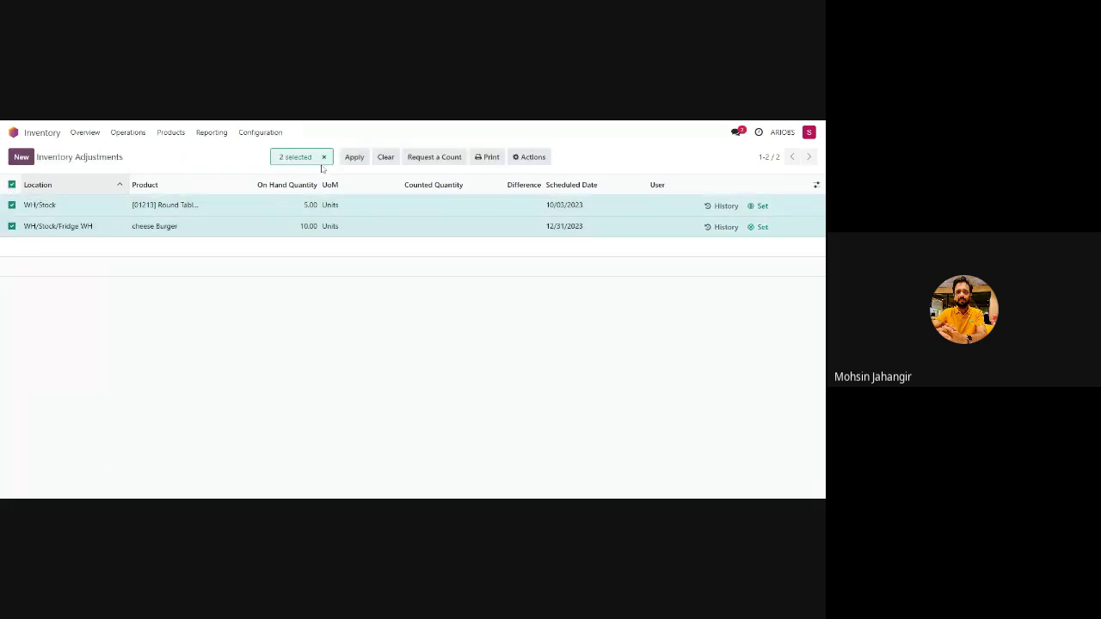
pyautogui.click(434, 157)
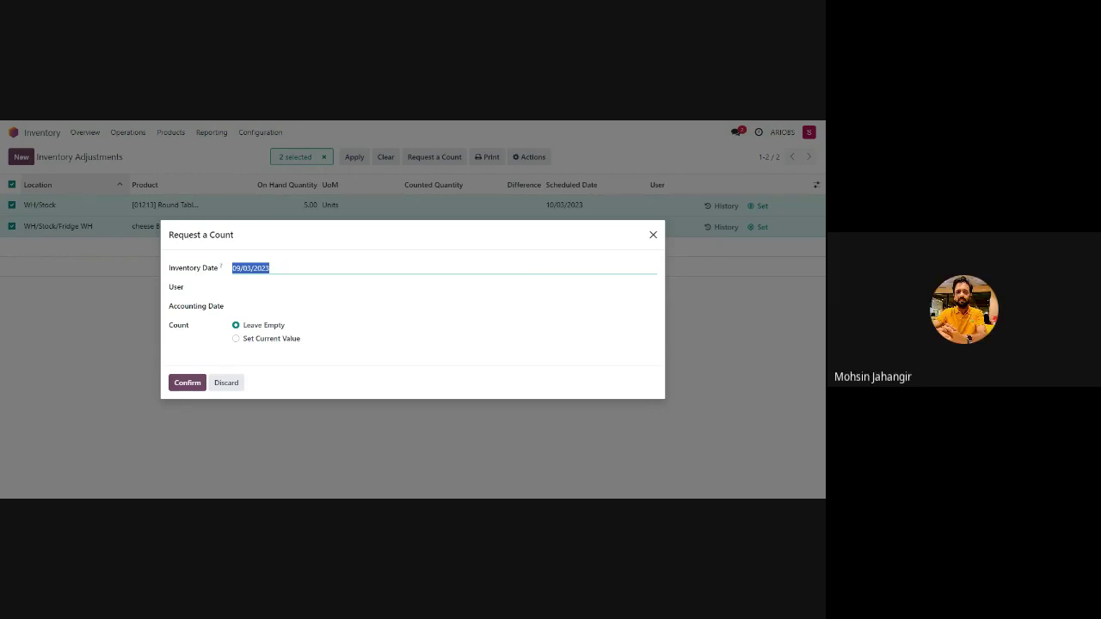
pyautogui.click(654, 236)
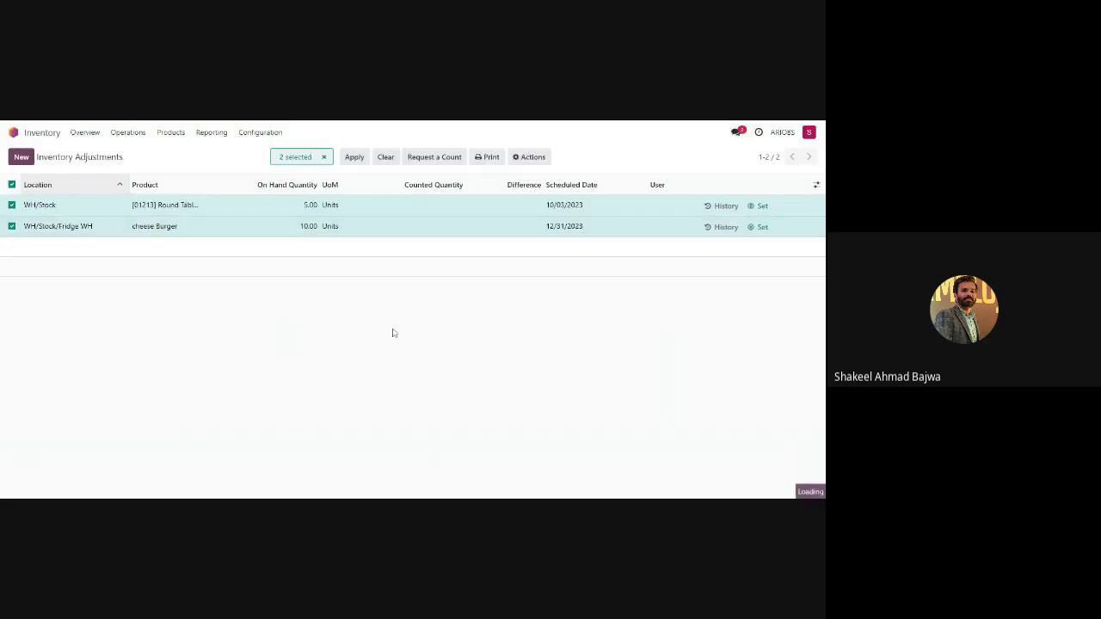
# - Request a count for all listed inventory lines, assigning the offered user and setting the accounting date to 09/03/2023
pyautogui.click(12, 184)
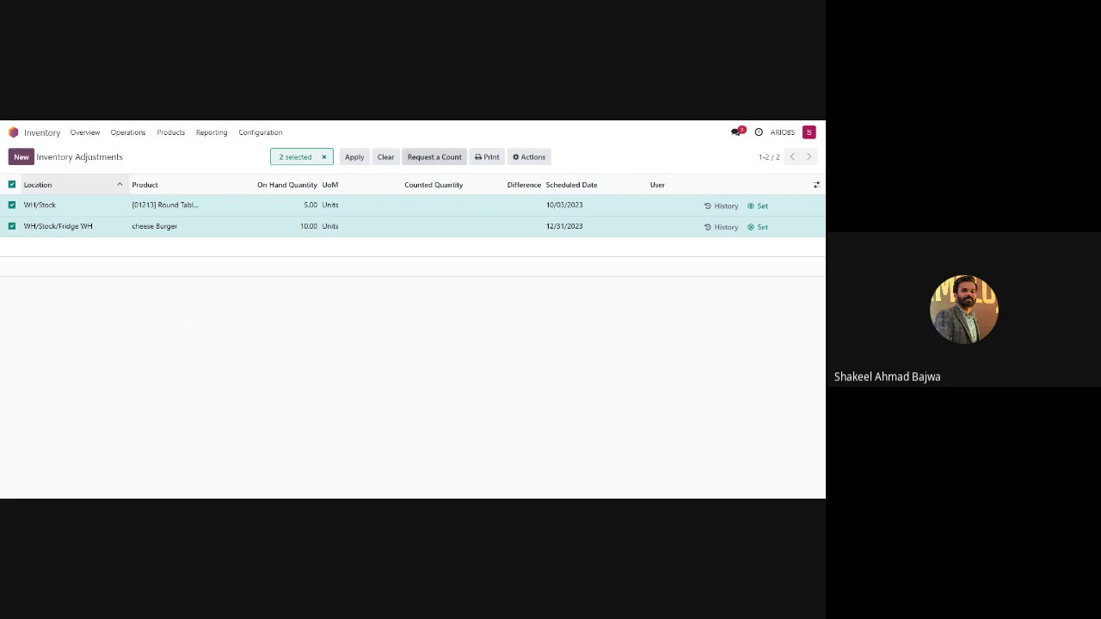
pyautogui.click(437, 158)
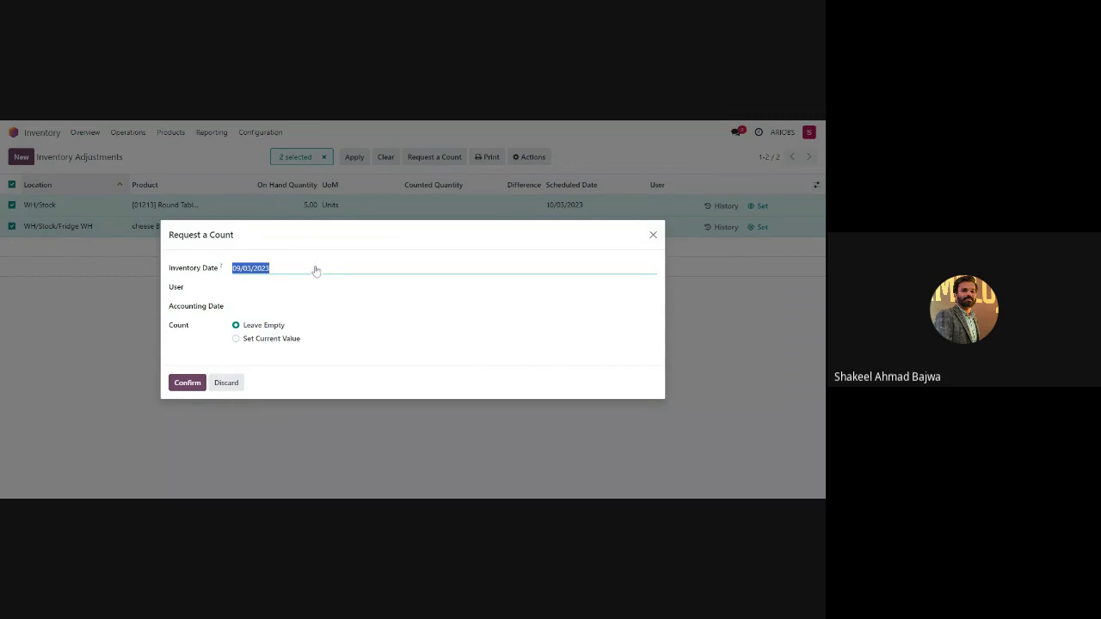
pyautogui.click(271, 291)
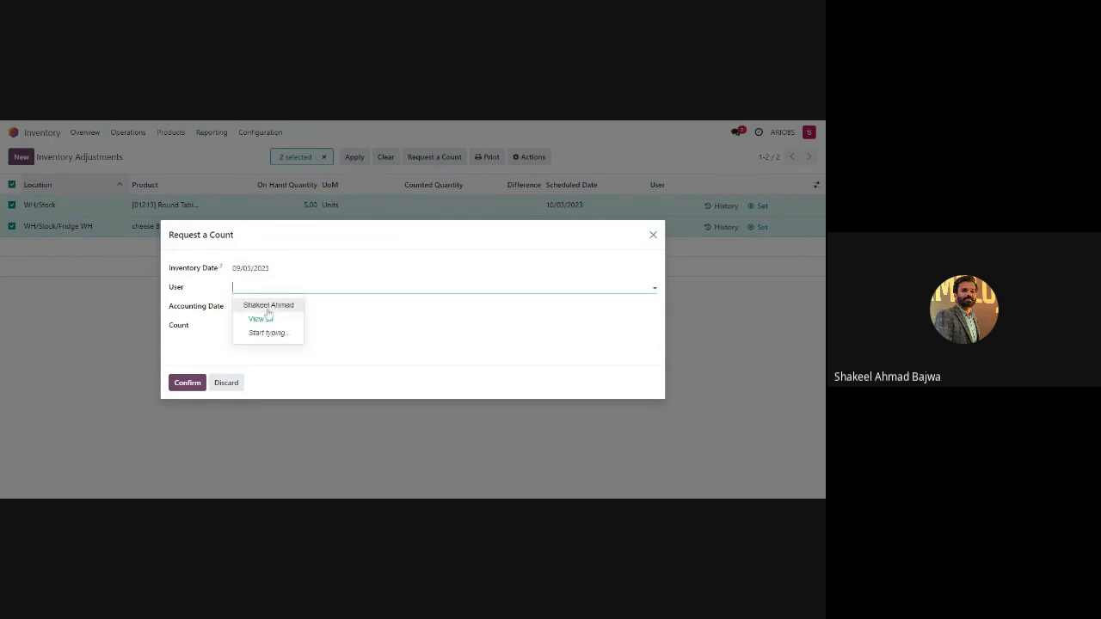
pyautogui.click(267, 306)
pyautogui.click(271, 310)
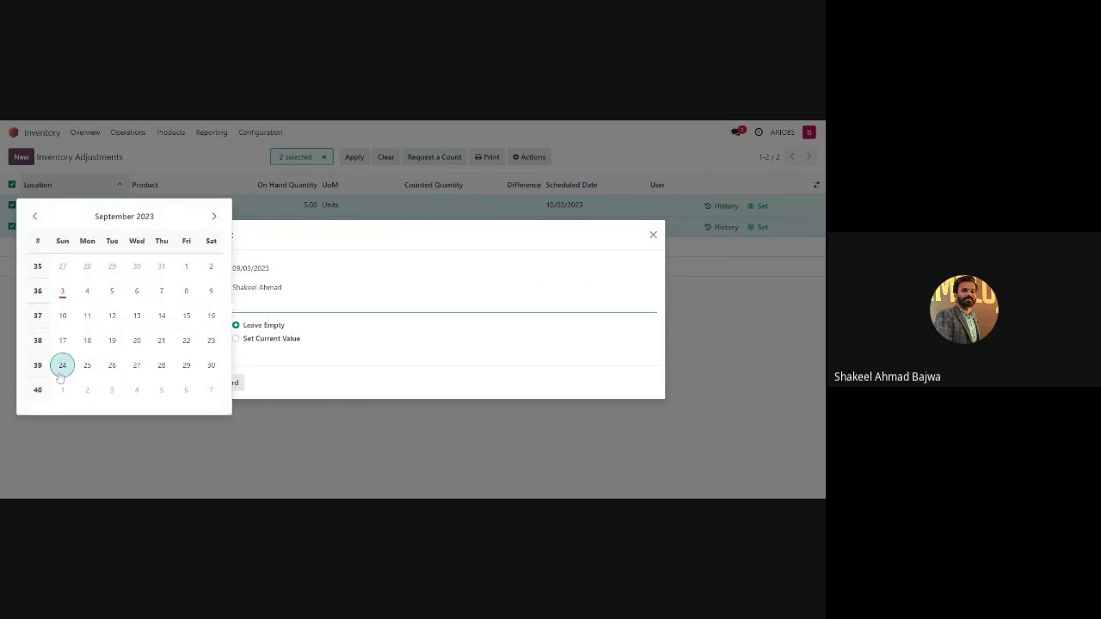
pyautogui.click(63, 291)
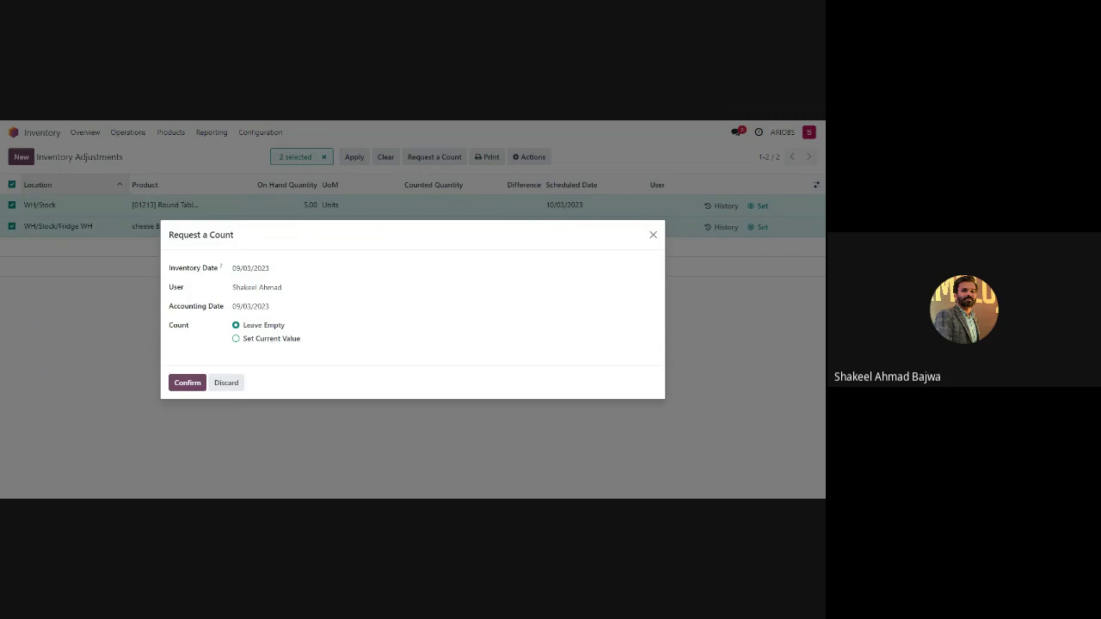
pyautogui.click(196, 380)
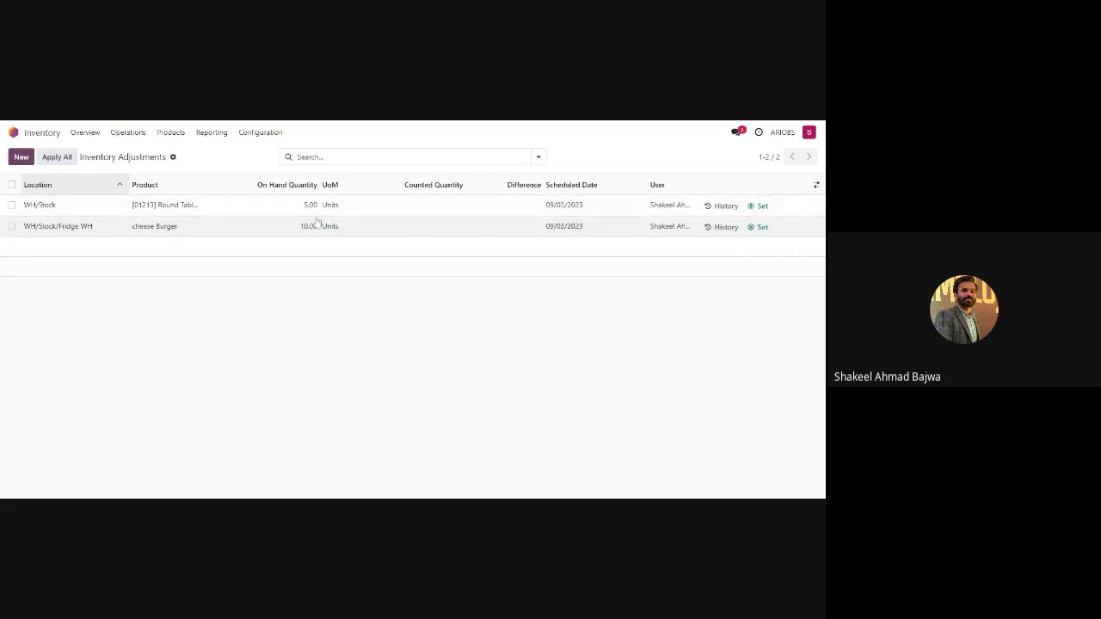
# - Show the counted quantity fields of the Round Table and cheese Burger adjustment lines without entering any count
pyautogui.click(430, 209)
pyautogui.click(437, 228)
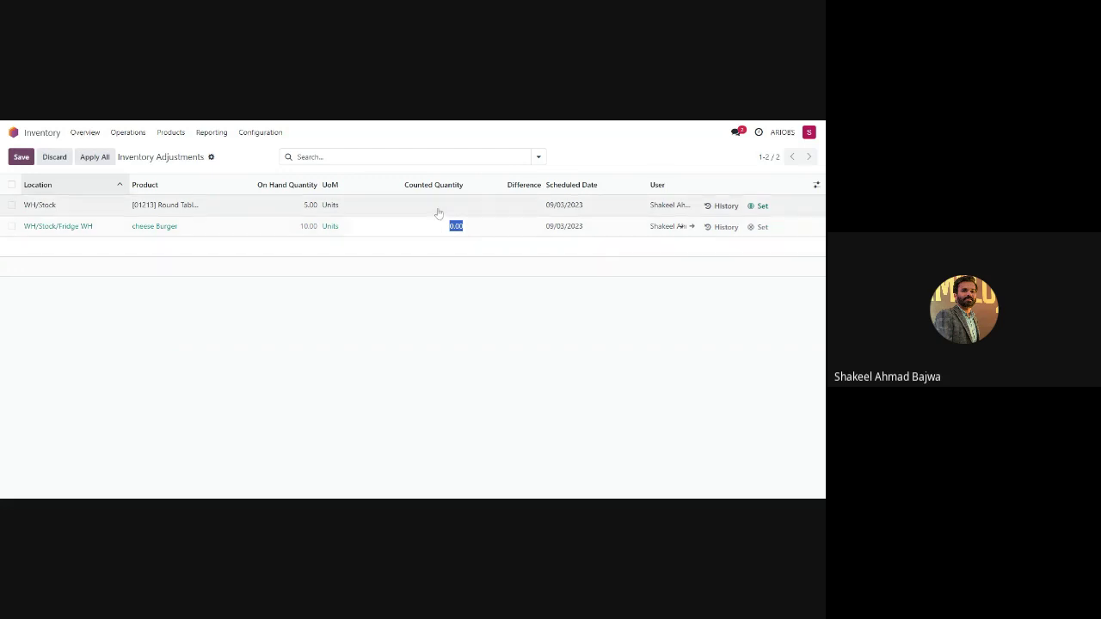
pyautogui.click(438, 212)
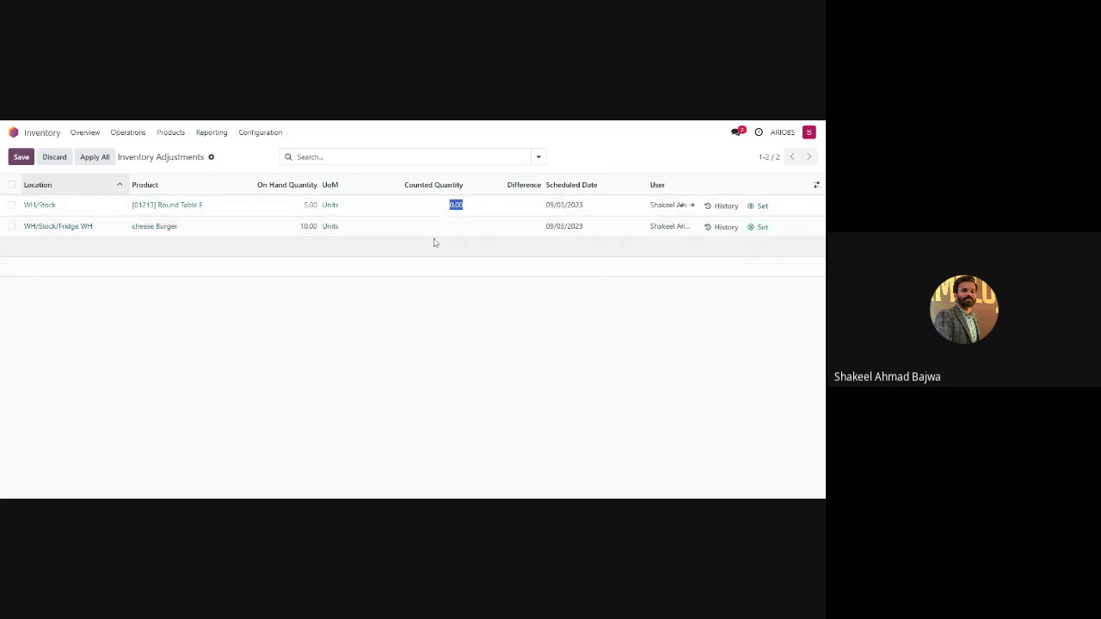
pyautogui.click(425, 230)
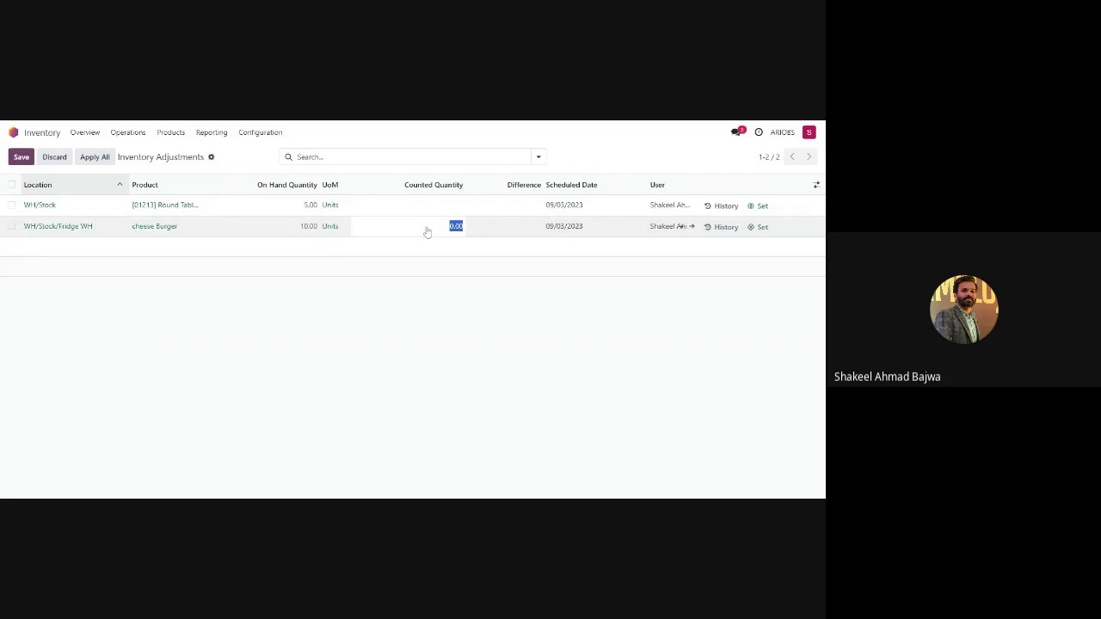
pyautogui.click(422, 277)
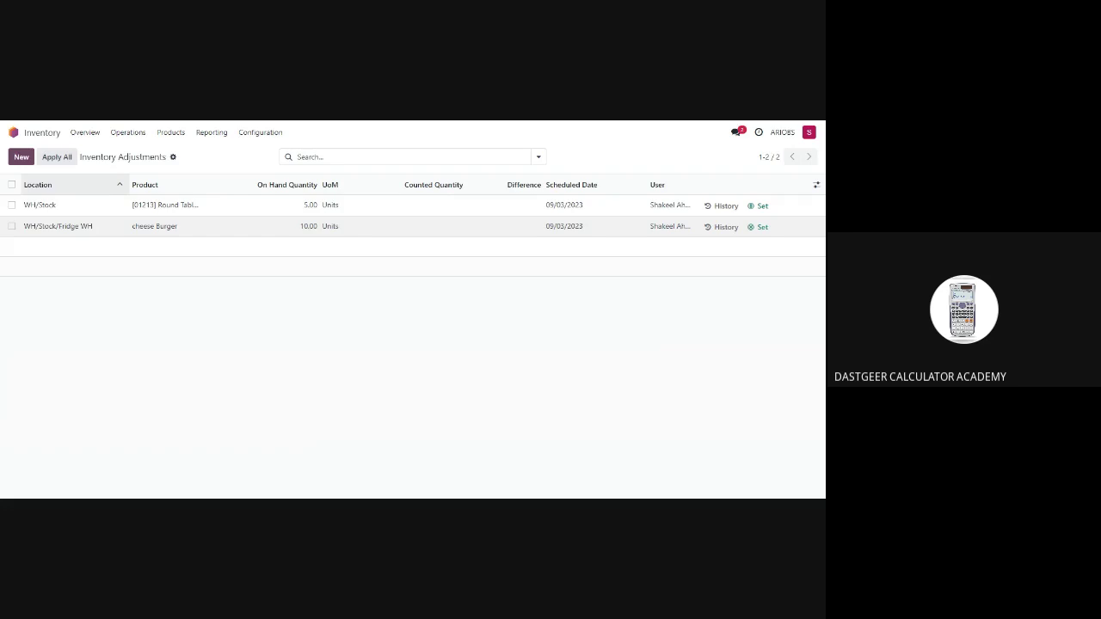
# - Switch to the Accounting app and open the list of journal entries
pyautogui.click(14, 133)
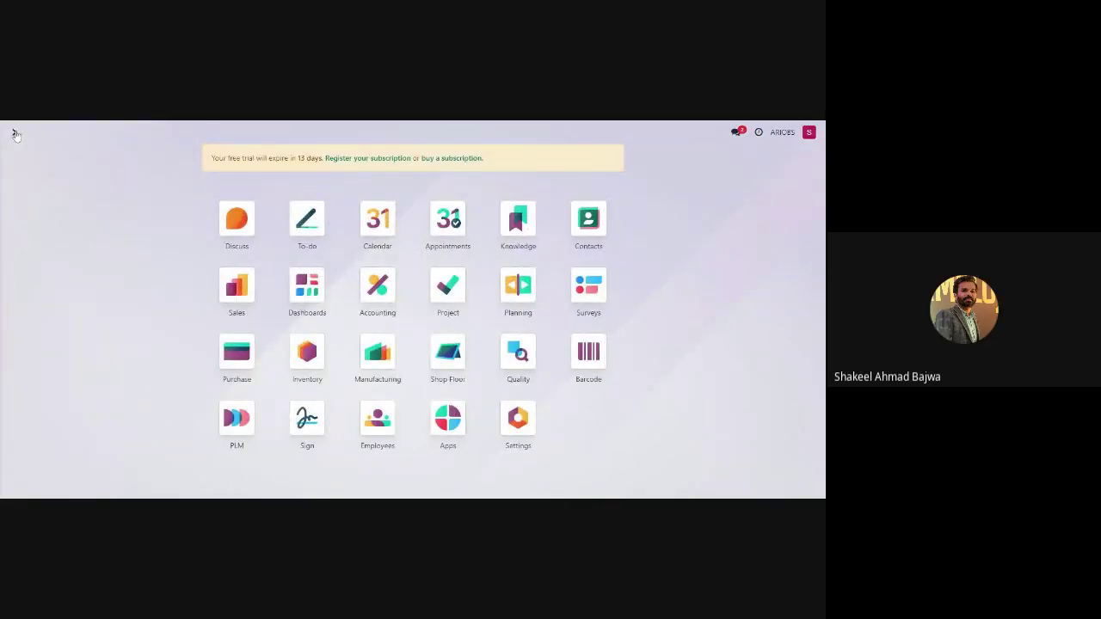
pyautogui.write('accoun')
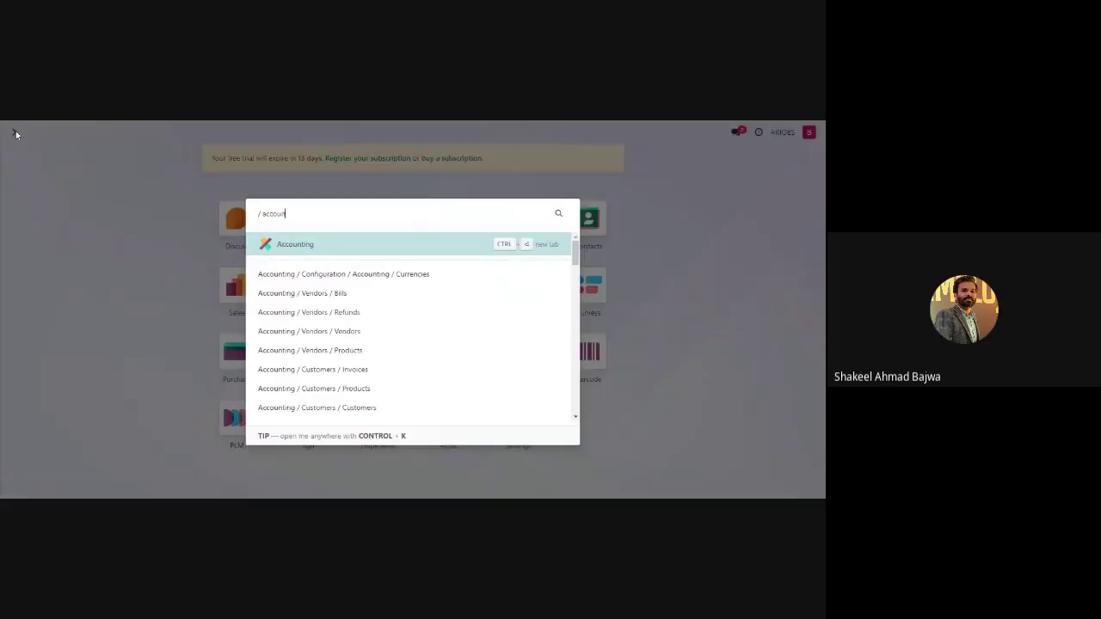
pyautogui.press('Return')
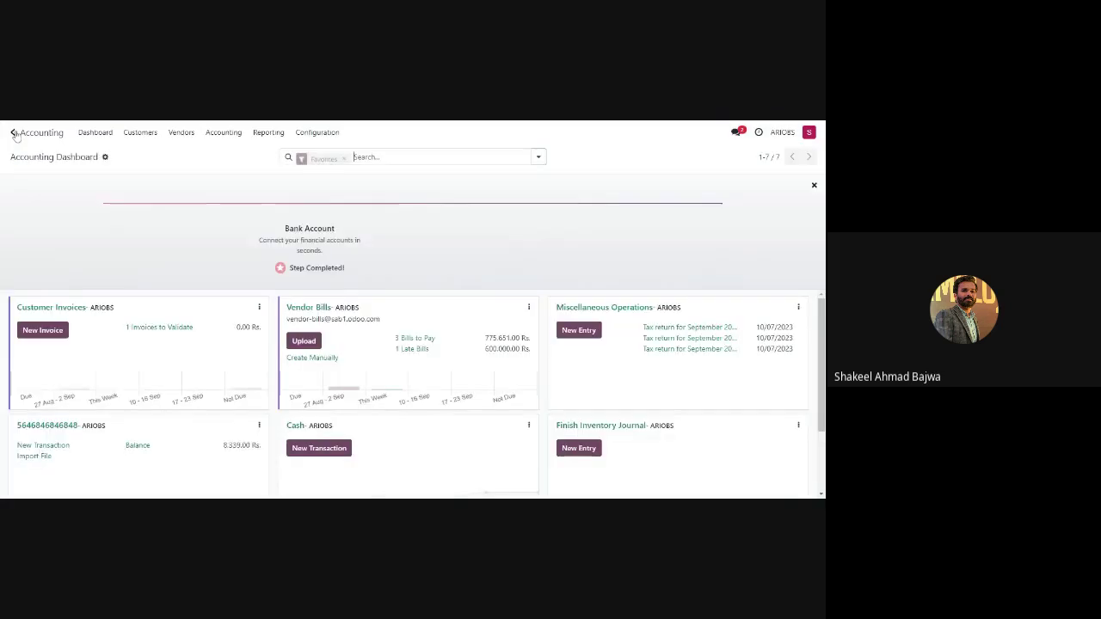
pyautogui.click(318, 131)
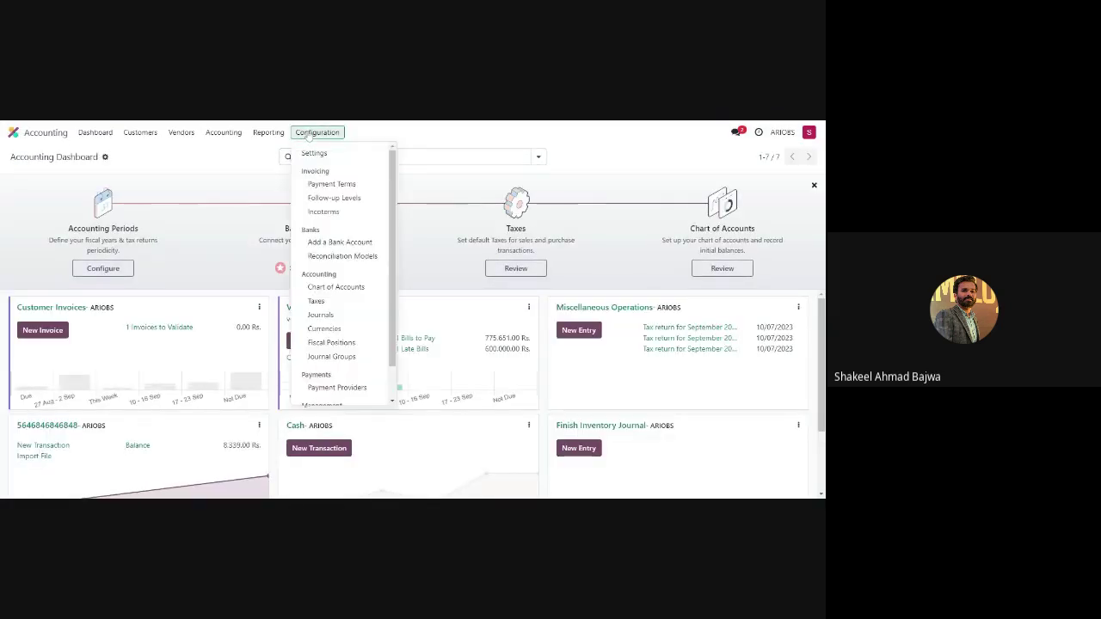
pyautogui.moveTo(225, 132)
pyautogui.click(221, 172)
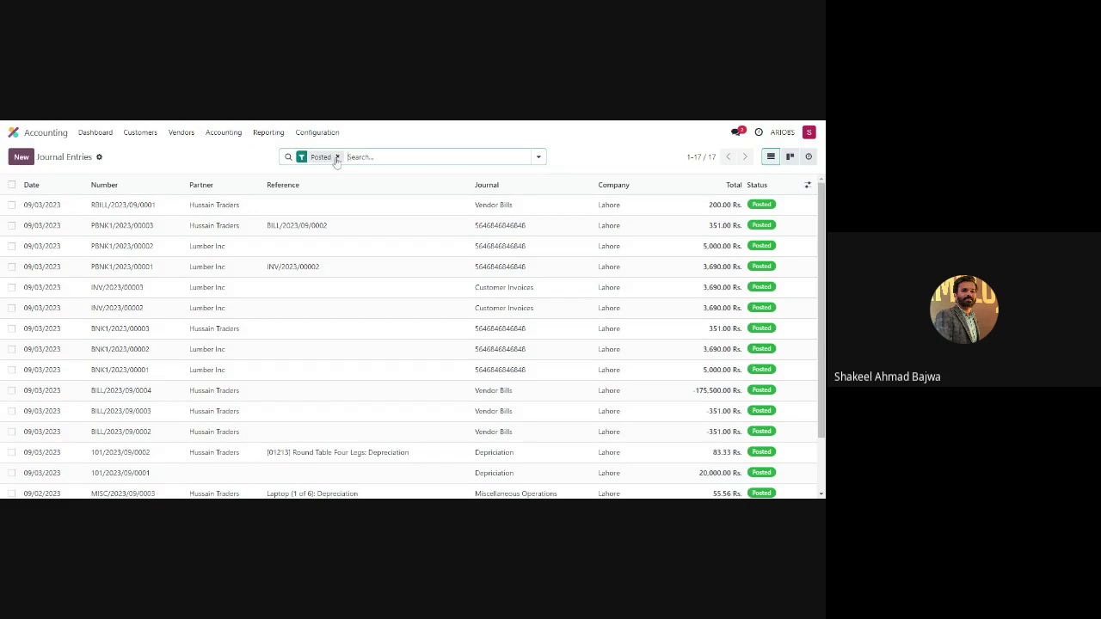
# - Remove the Posted filter from the journal entries and sort them by date, first ascending and then descending
pyautogui.click(338, 158)
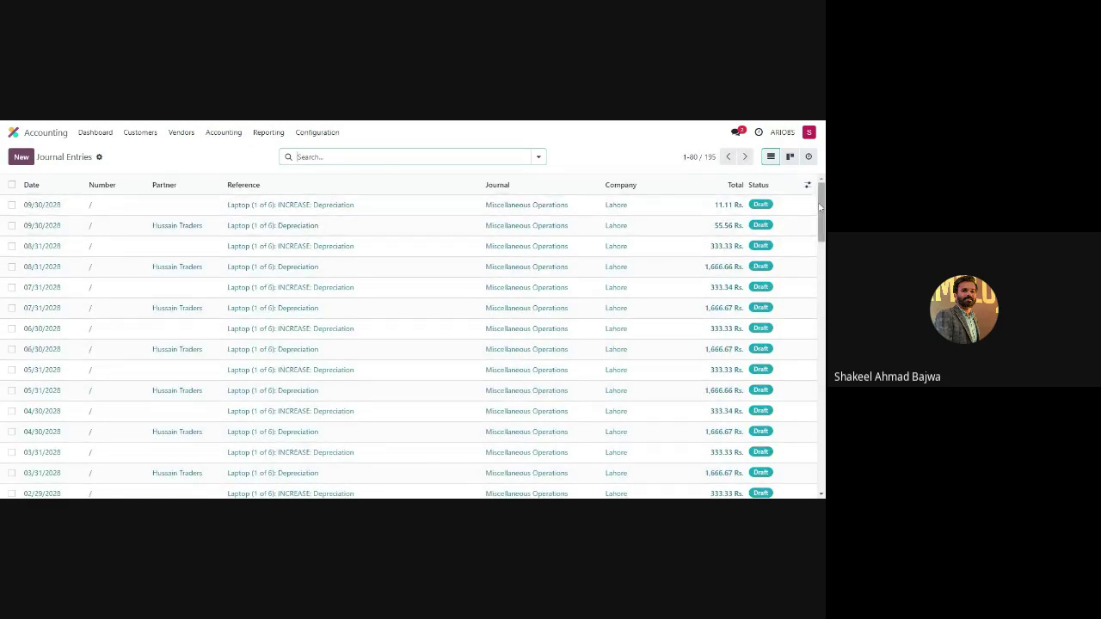
pyautogui.click(56, 187)
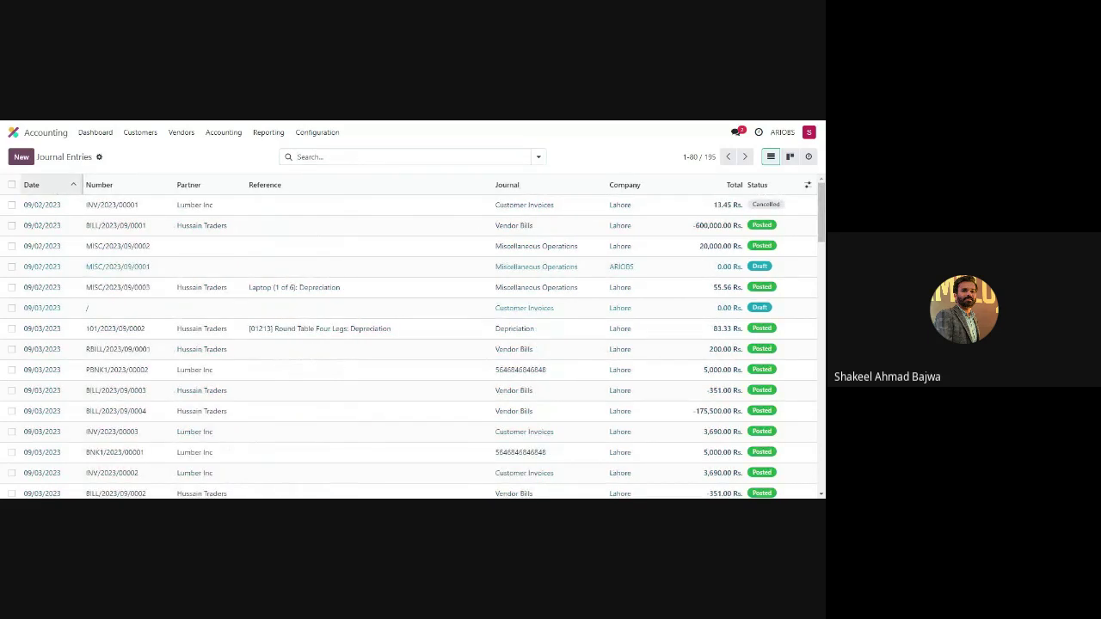
pyautogui.click(56, 188)
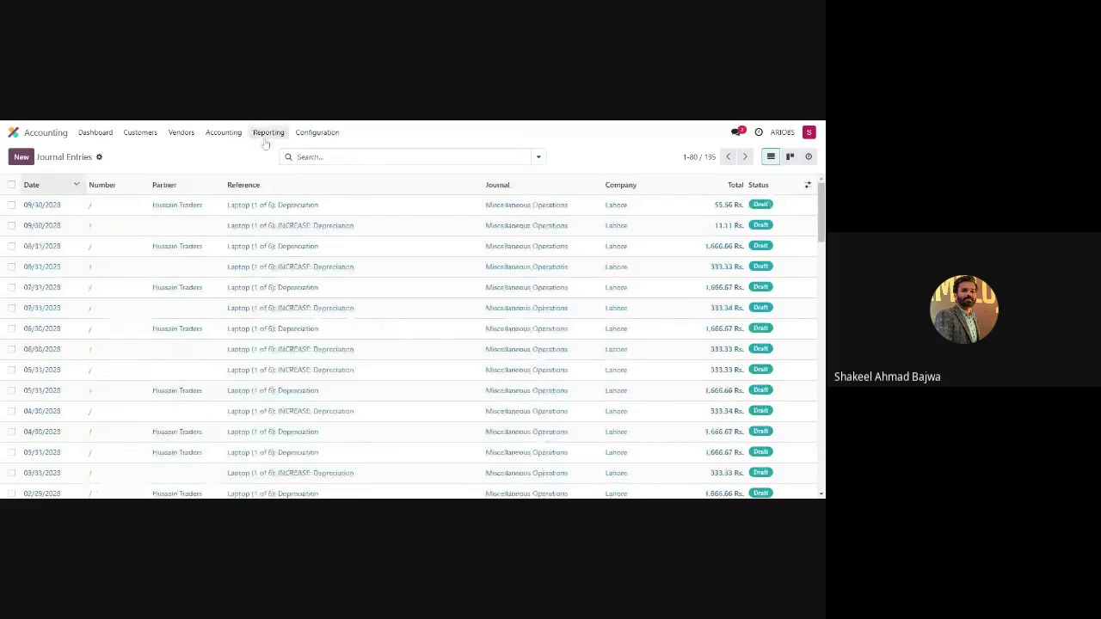
# - Reopen the journal entries with the default Posted filter and look through them for entries from the stock adjustments
pyautogui.click(226, 135)
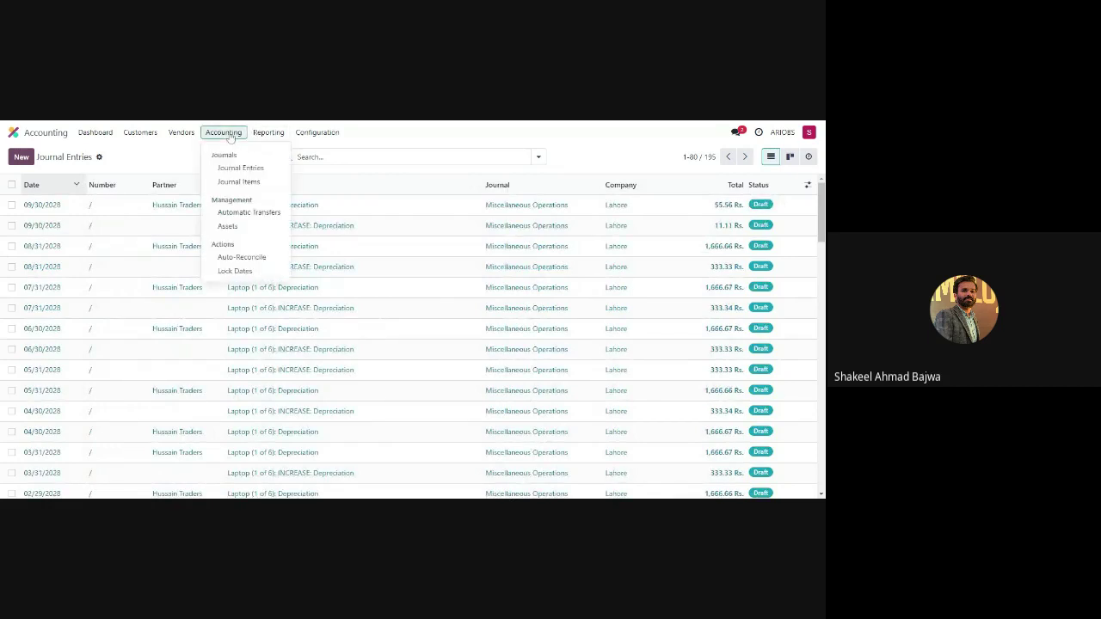
pyautogui.click(231, 169)
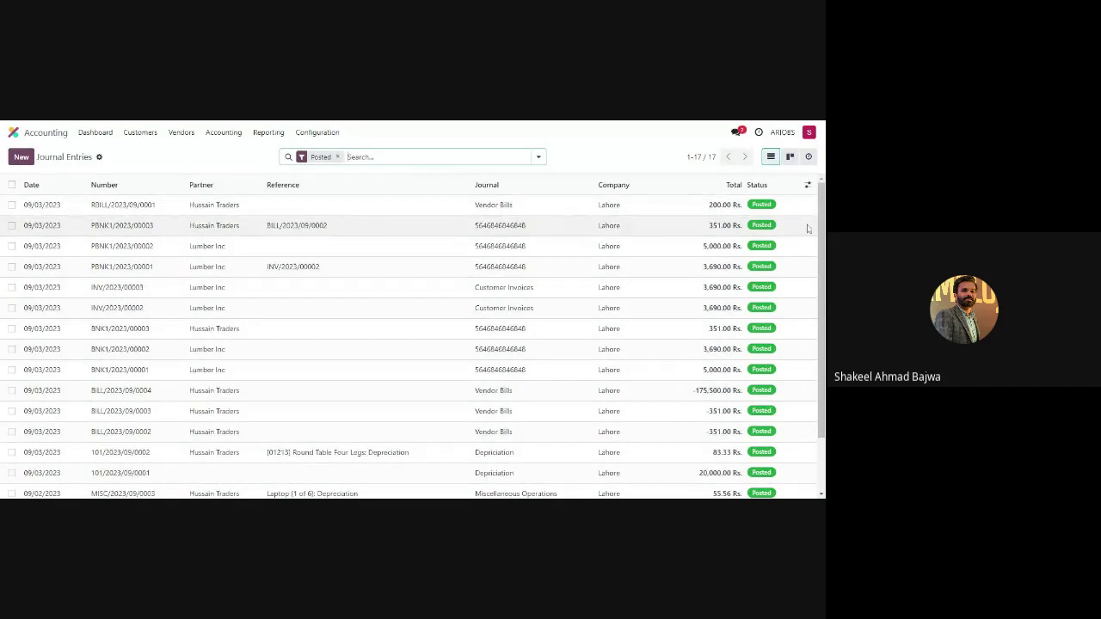
pyautogui.moveTo(822, 234); pyautogui.dragTo(819, 331)
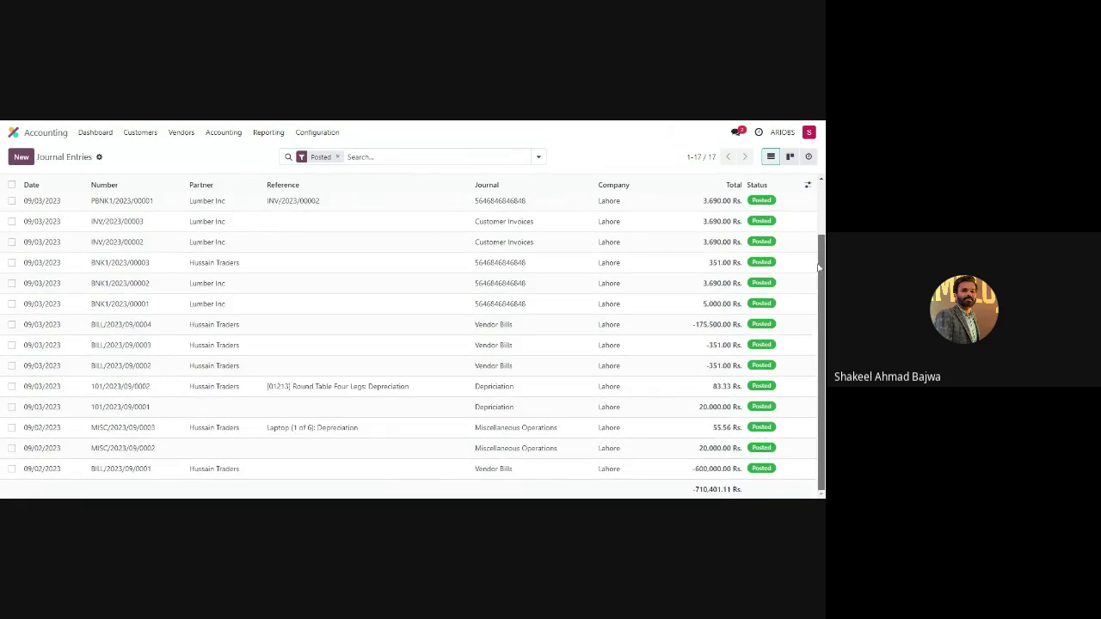
pyautogui.scroll(2, 819, 330)
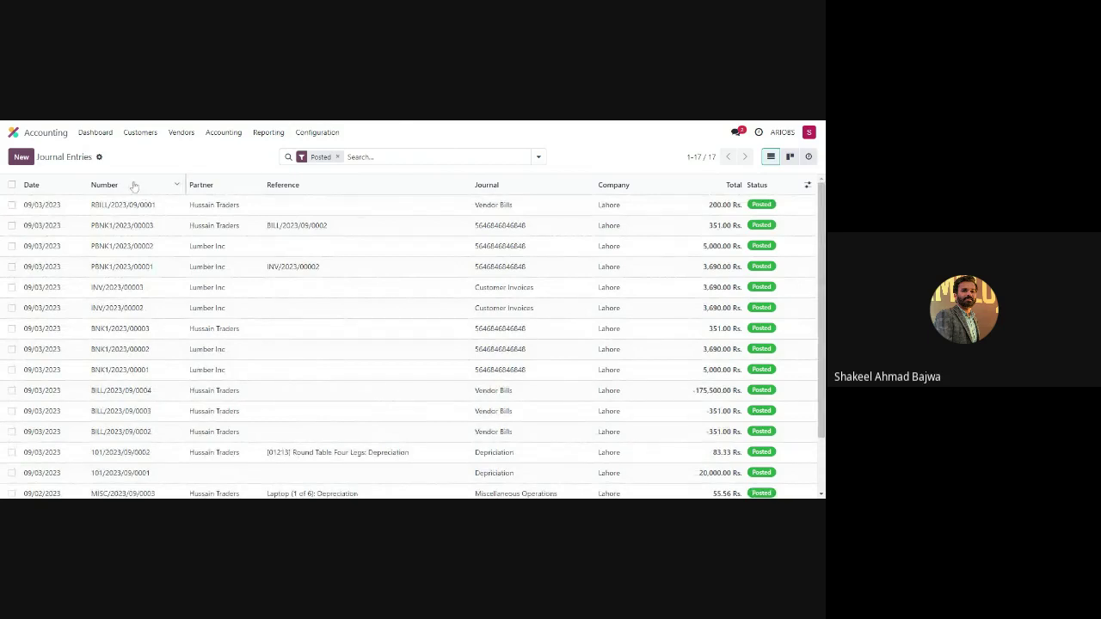
# - Return to the Inventory app, open the products list and check the Round Table Four Legs product's details
pyautogui.click(13, 132)
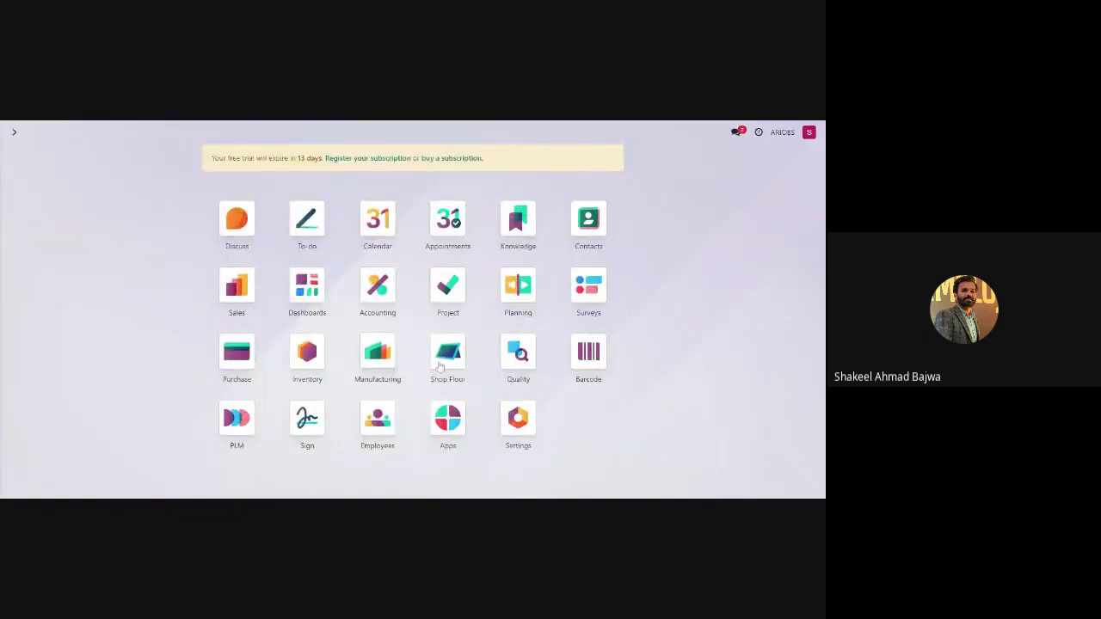
pyautogui.write('inven')
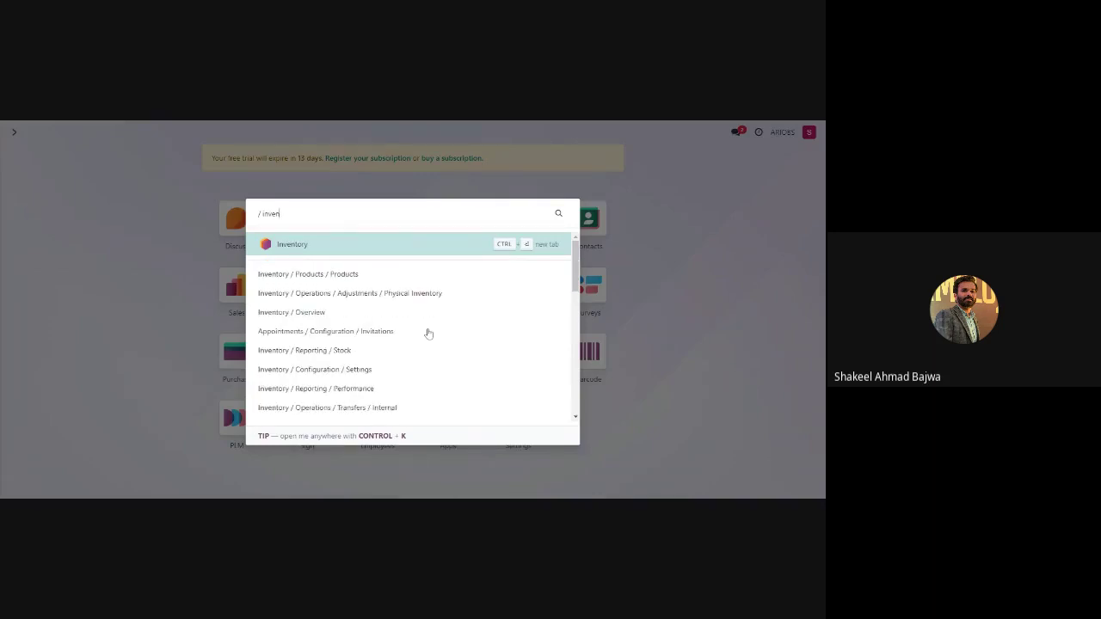
pyautogui.press('Return')
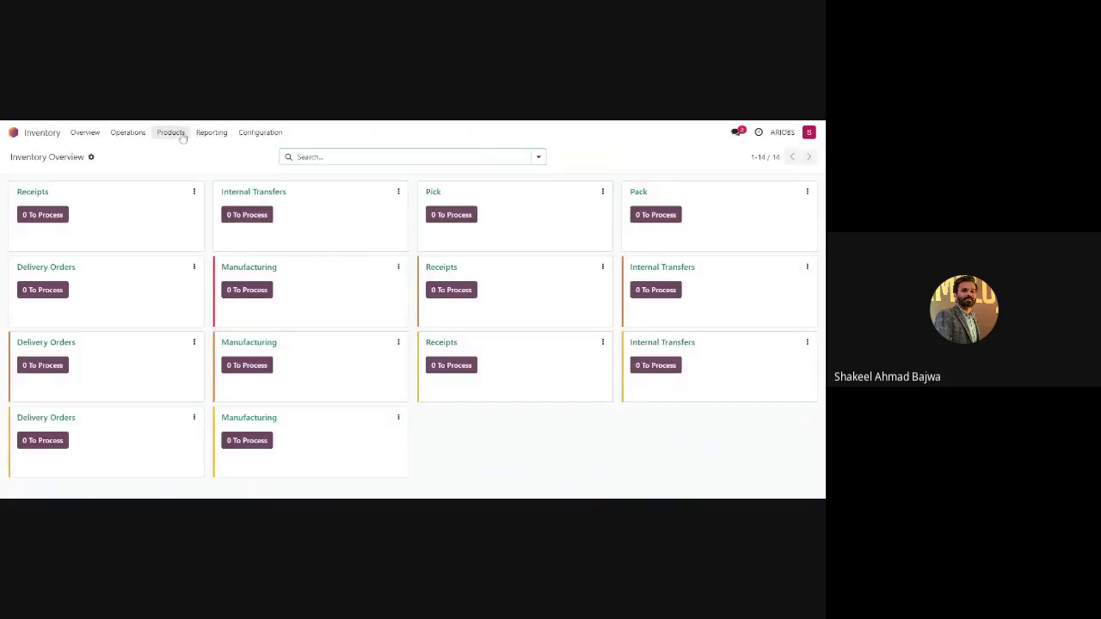
pyautogui.click(129, 138)
pyautogui.click(211, 131)
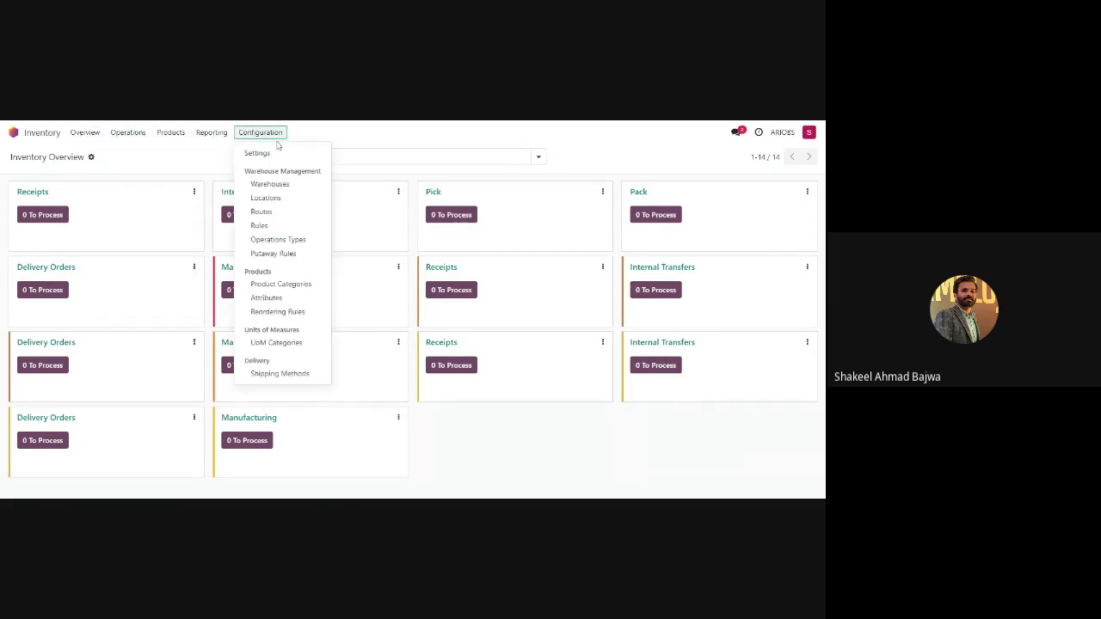
pyautogui.click(176, 153)
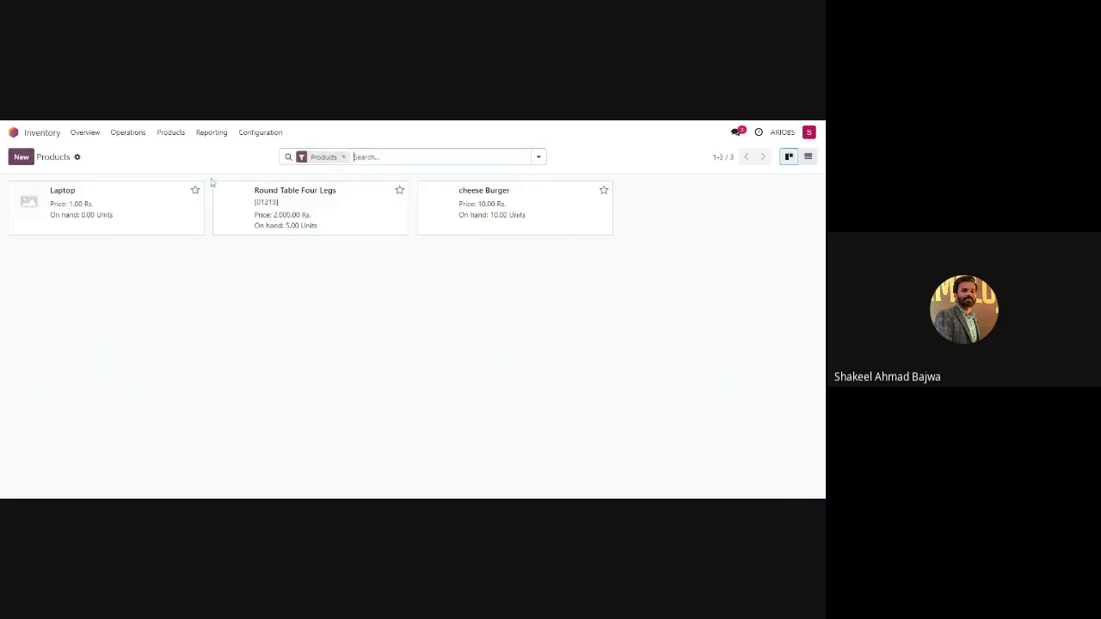
pyautogui.click(353, 214)
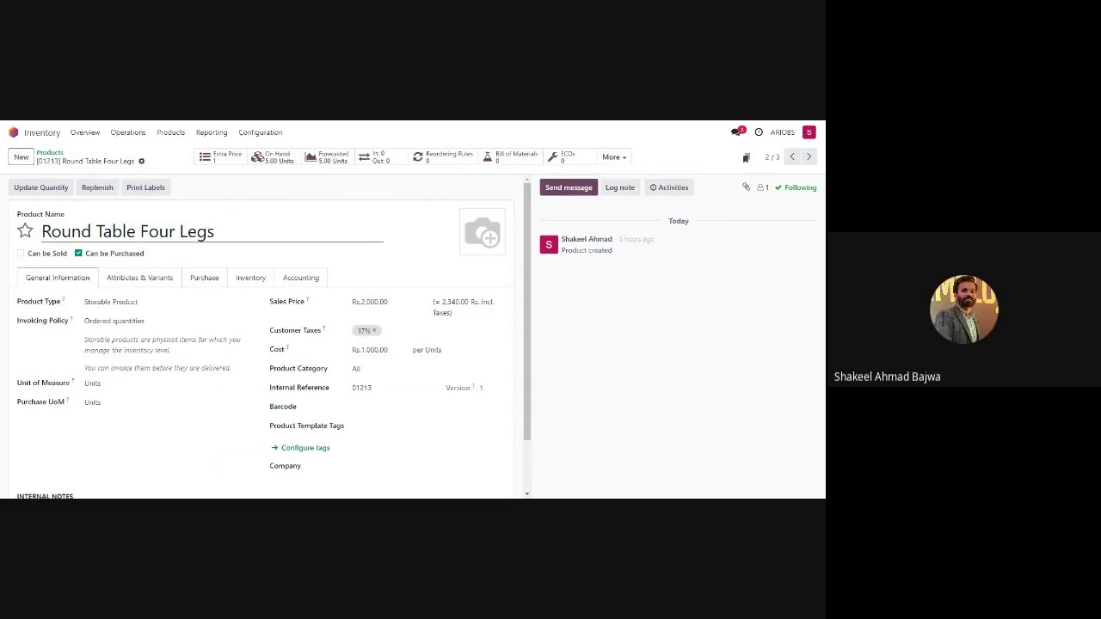
pyautogui.click(57, 153)
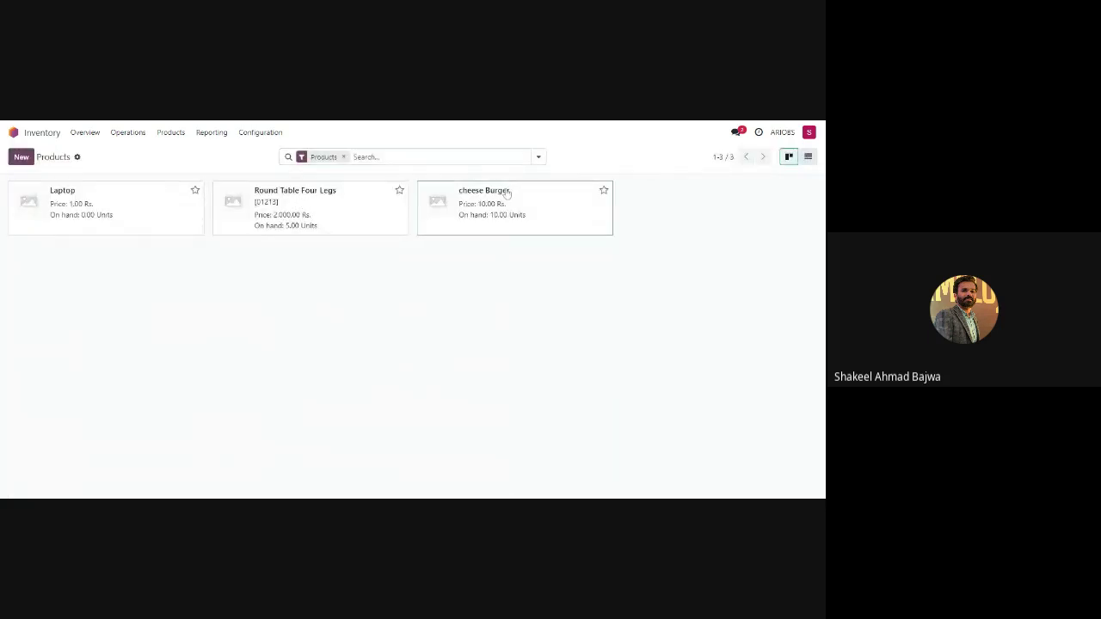
# - Set the cheese Burger product's cost to 5, save it, and check the settings of its product category
pyautogui.press('Return')
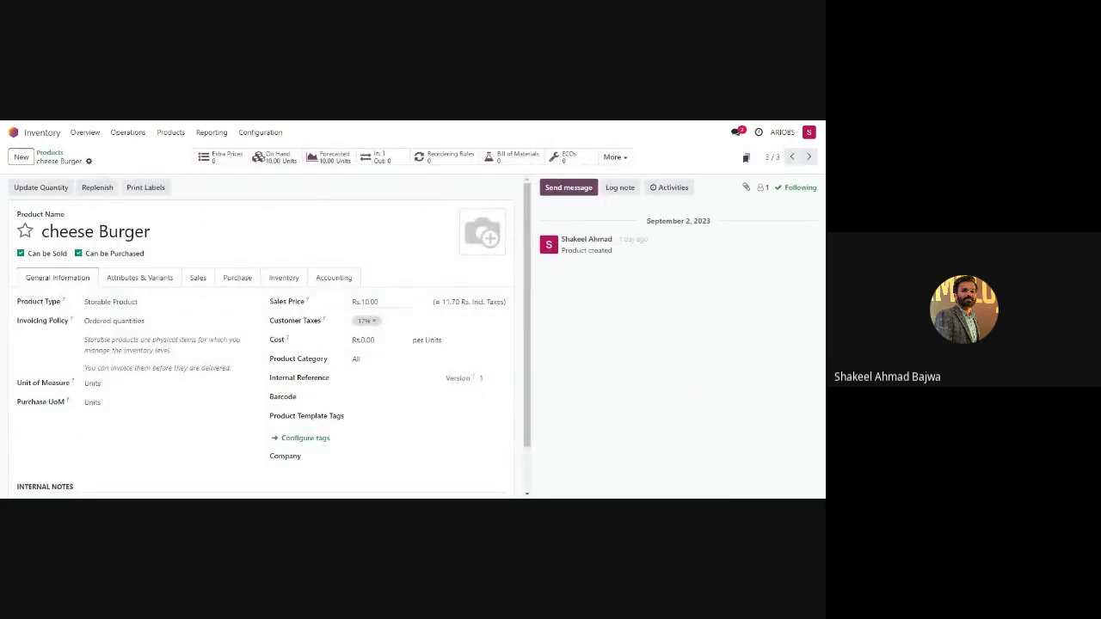
pyautogui.doubleClick(370, 302)
pyautogui.doubleClick(367, 339)
pyautogui.write('5')
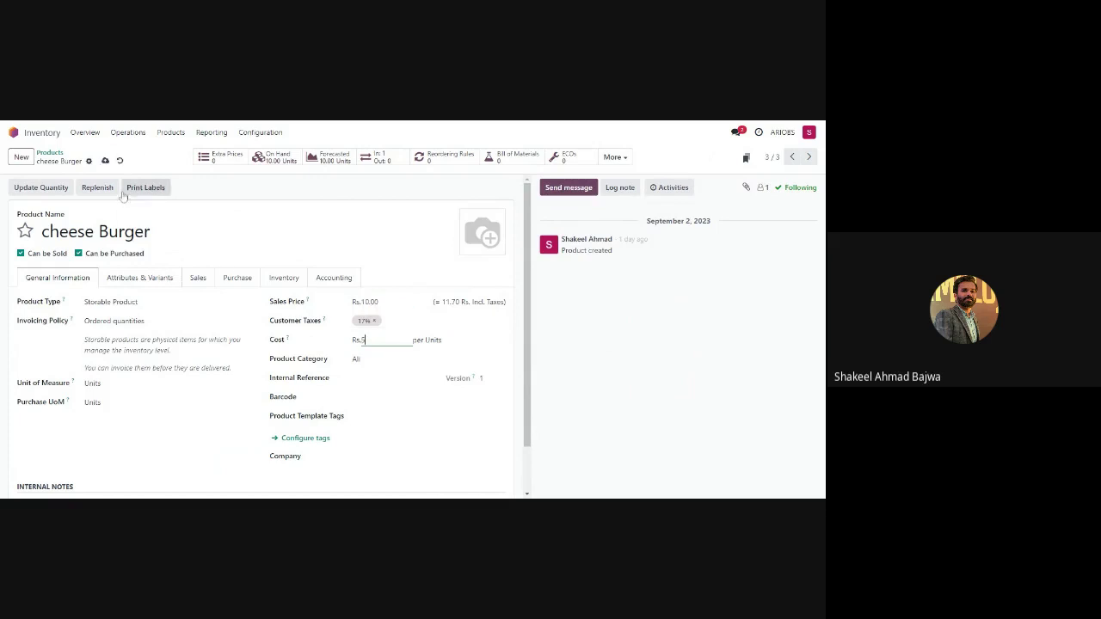
pyautogui.click(105, 161)
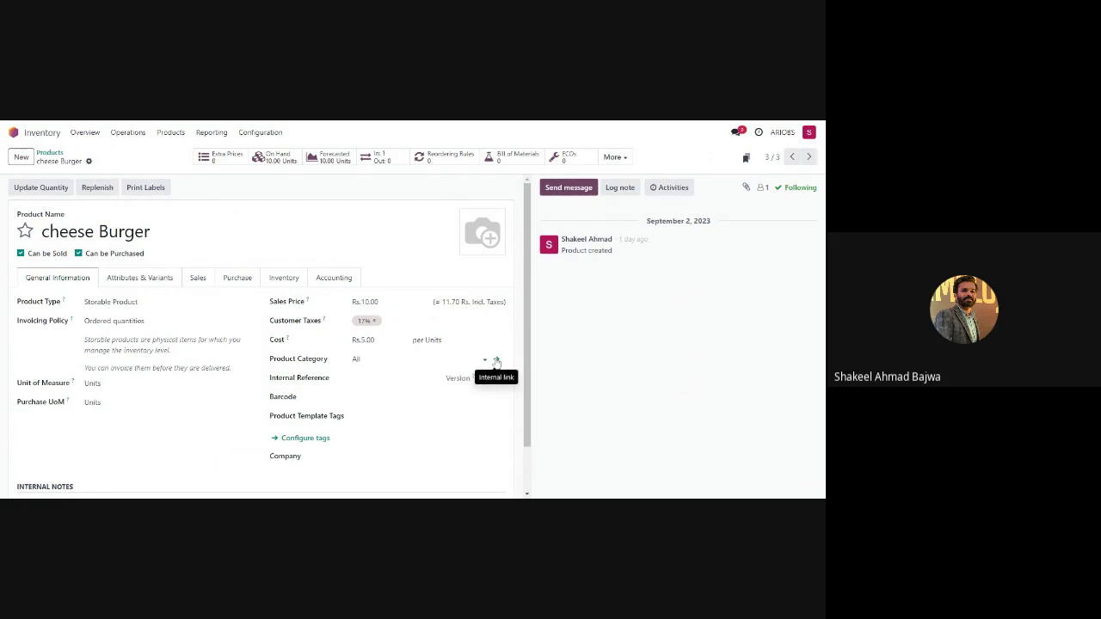
pyautogui.click(495, 358)
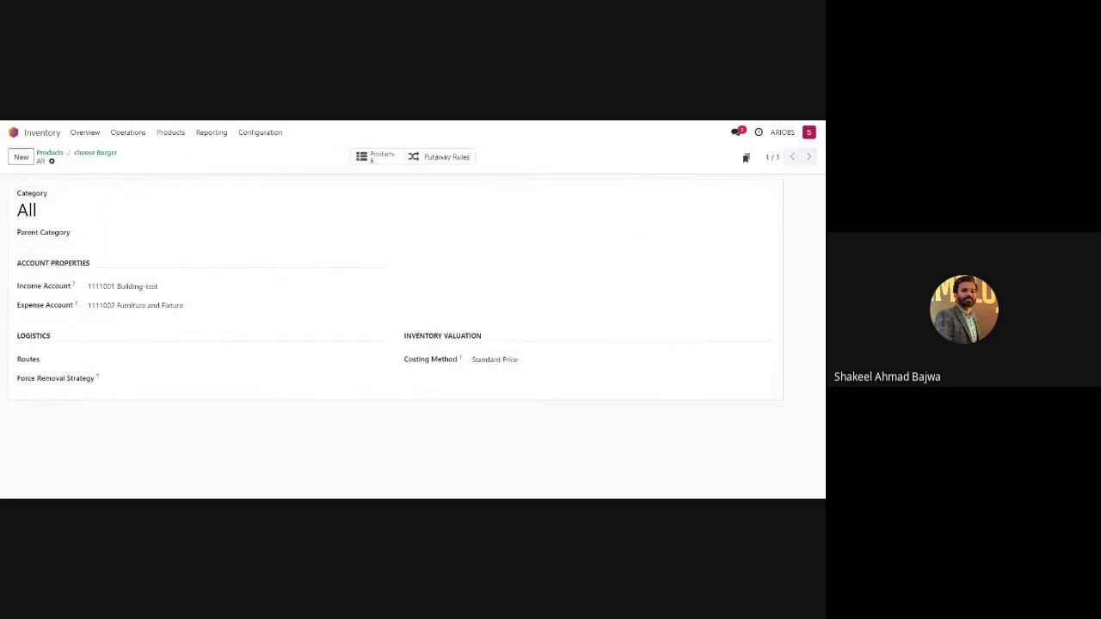
pyautogui.click(14, 133)
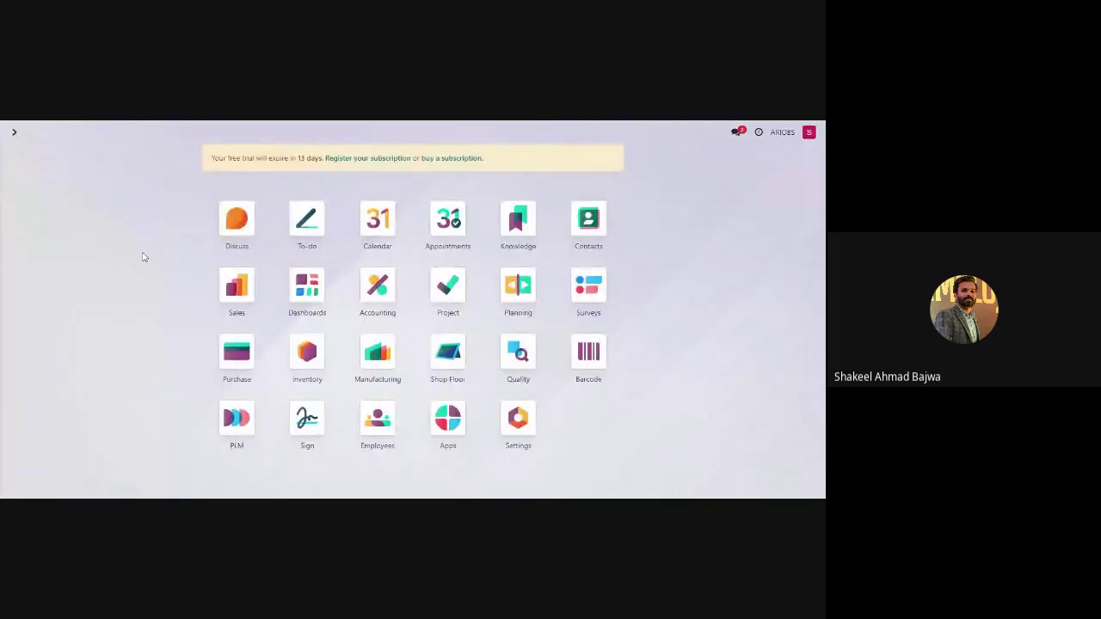
pyautogui.write('awn')
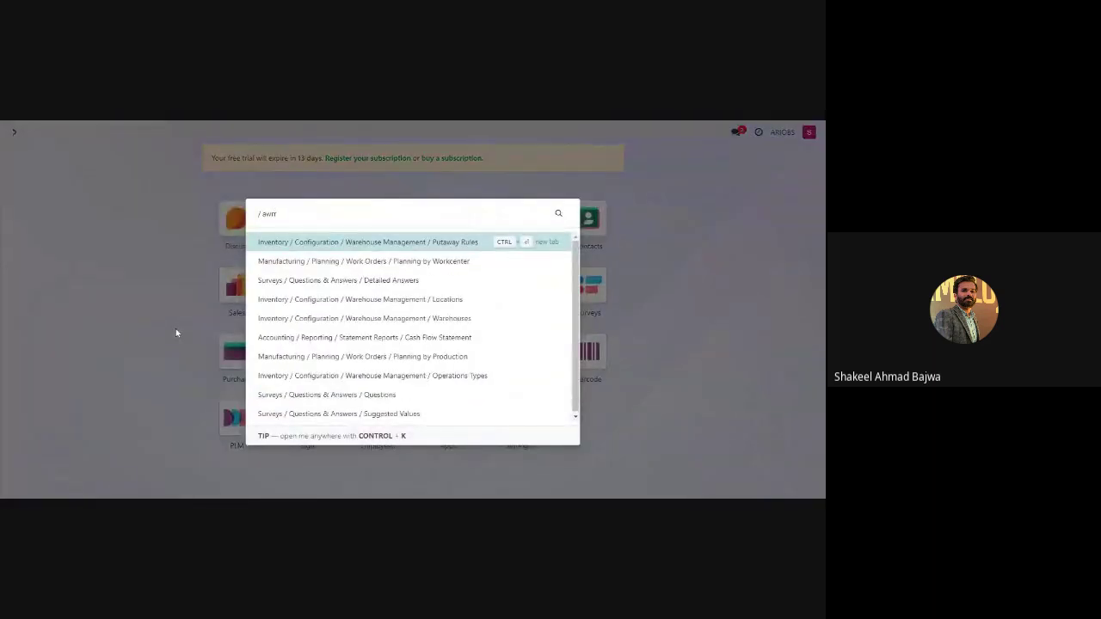
pyautogui.press('BackSpace')
pyautogui.press('BackSpace')
pyautogui.press('BackSpace')
pyautogui.press('BackSpace')
pyautogui.write('a')
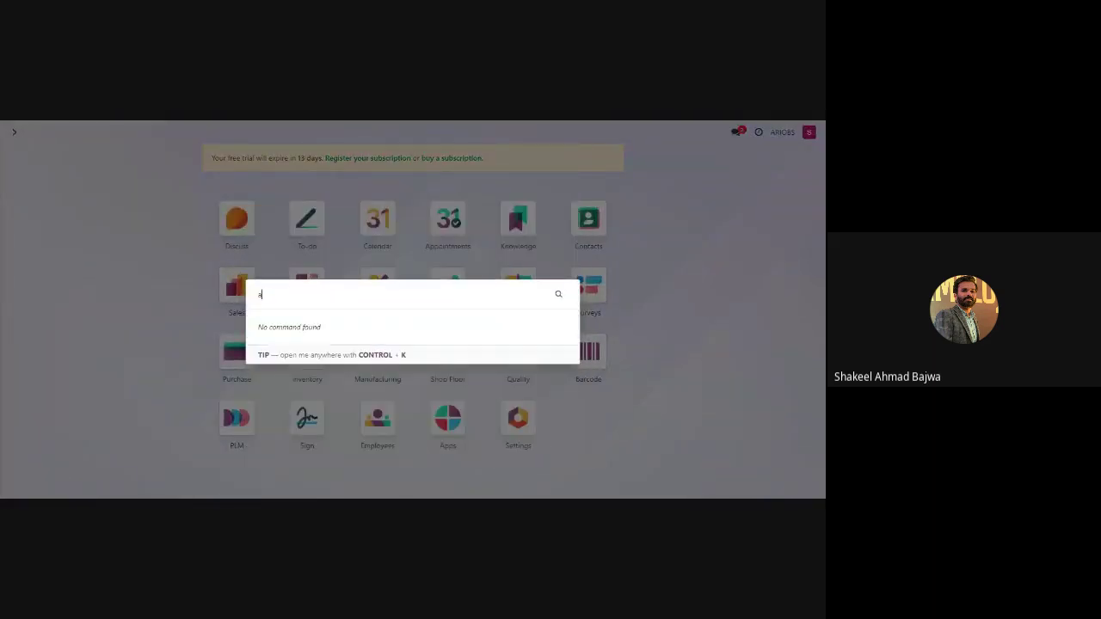
pyautogui.write('ett')
pyautogui.press('BackSpace')
pyautogui.press('BackSpace')
pyautogui.press('BackSpace')
pyautogui.write('sett')
pyautogui.press('BackSpace')
pyautogui.press('BackSpace')
pyautogui.press('BackSpace')
pyautogui.press('Escape')
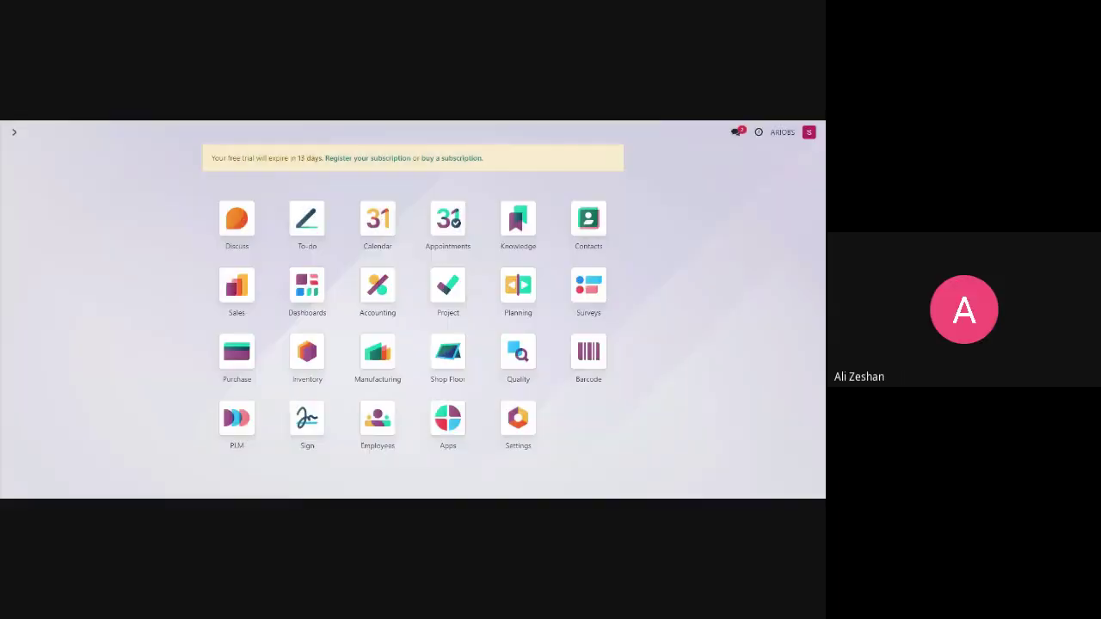
# - Open the Settings app and search for "valuatio" to examine the Inventory and Accounting valuation options
pyautogui.click(515, 418)
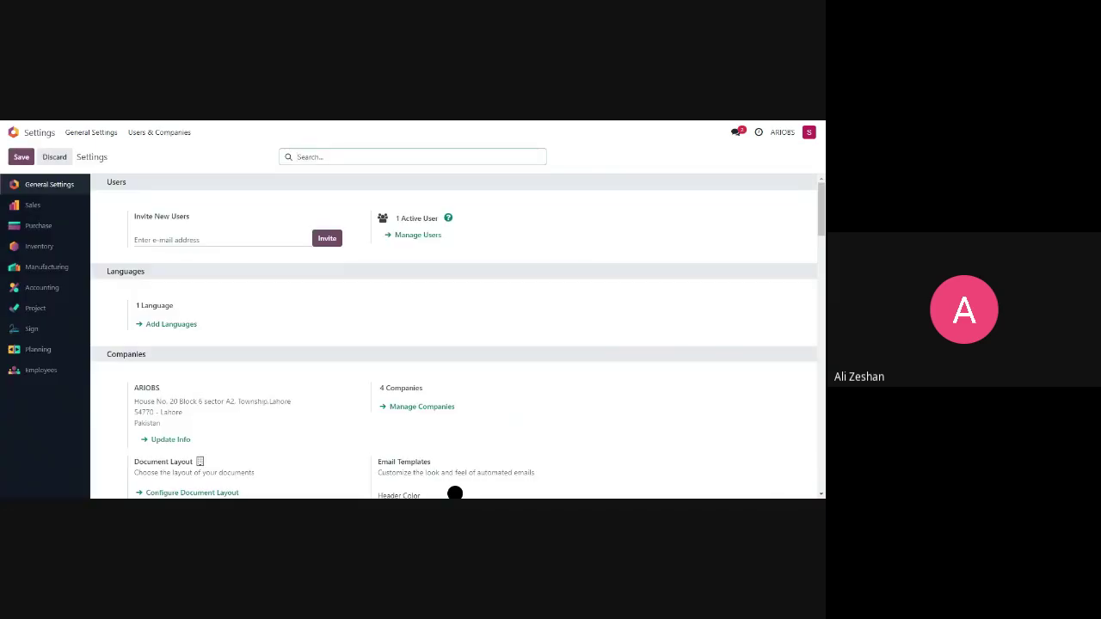
pyautogui.write('valu')
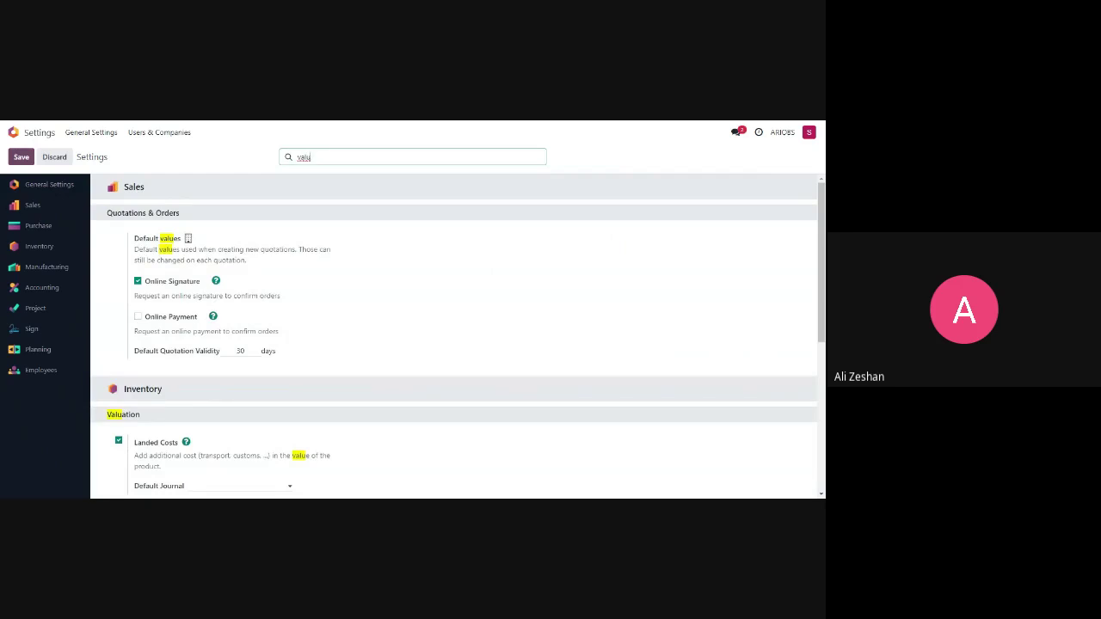
pyautogui.write('at')
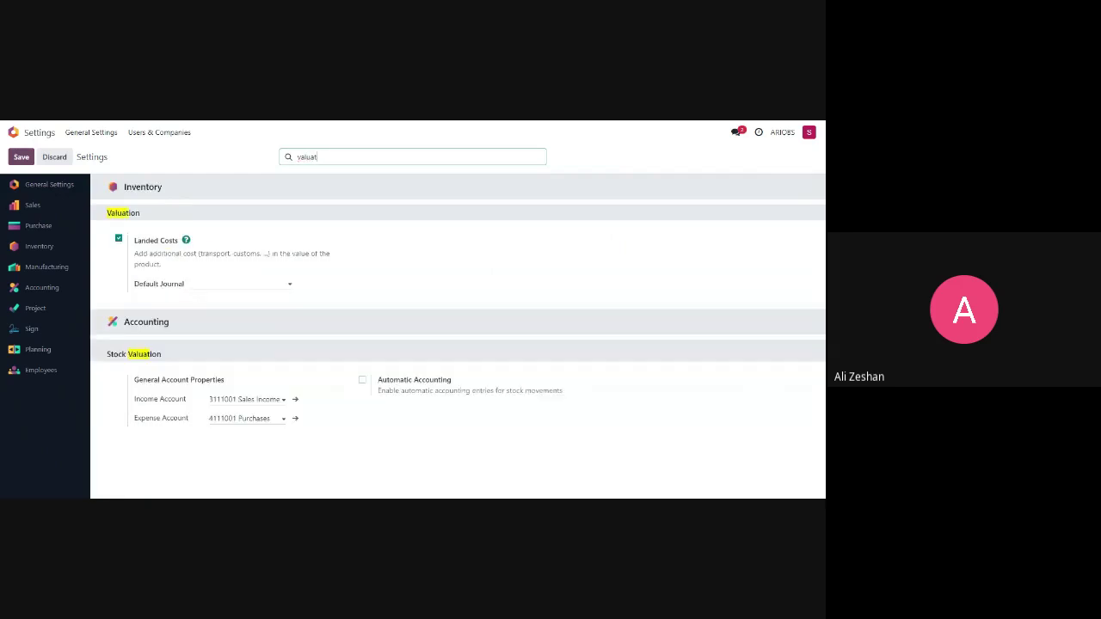
pyautogui.write('io')
pyautogui.tripleClick(146, 322)
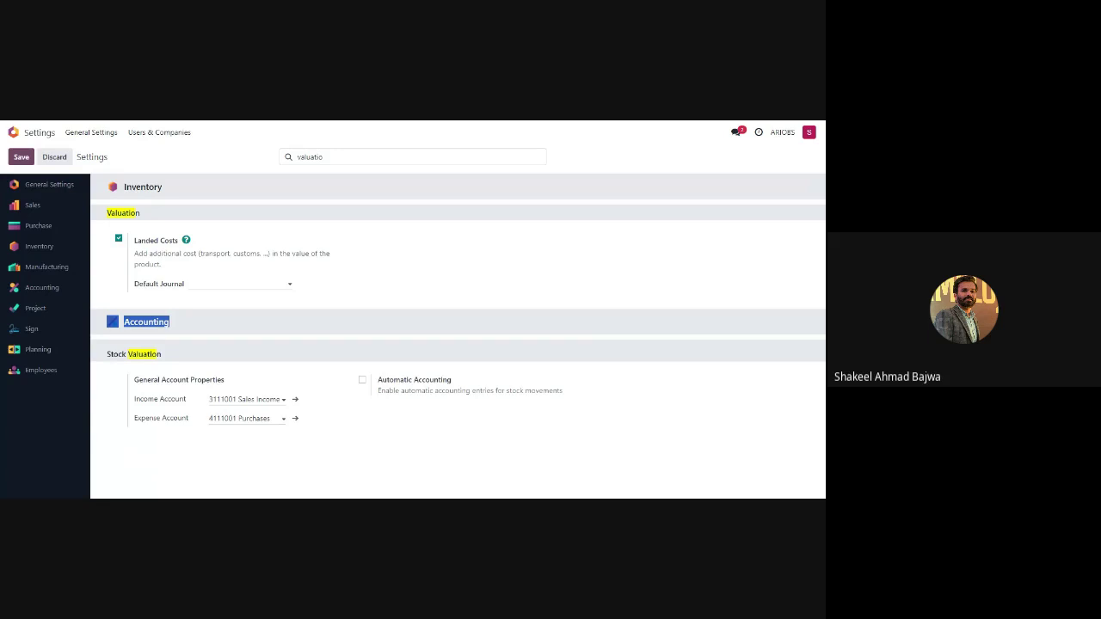
# - Enable Automatic Accounting for stock valuation and set the Stock Valuation Account to 1125001 Stock in Hand
pyautogui.click(817, 271)
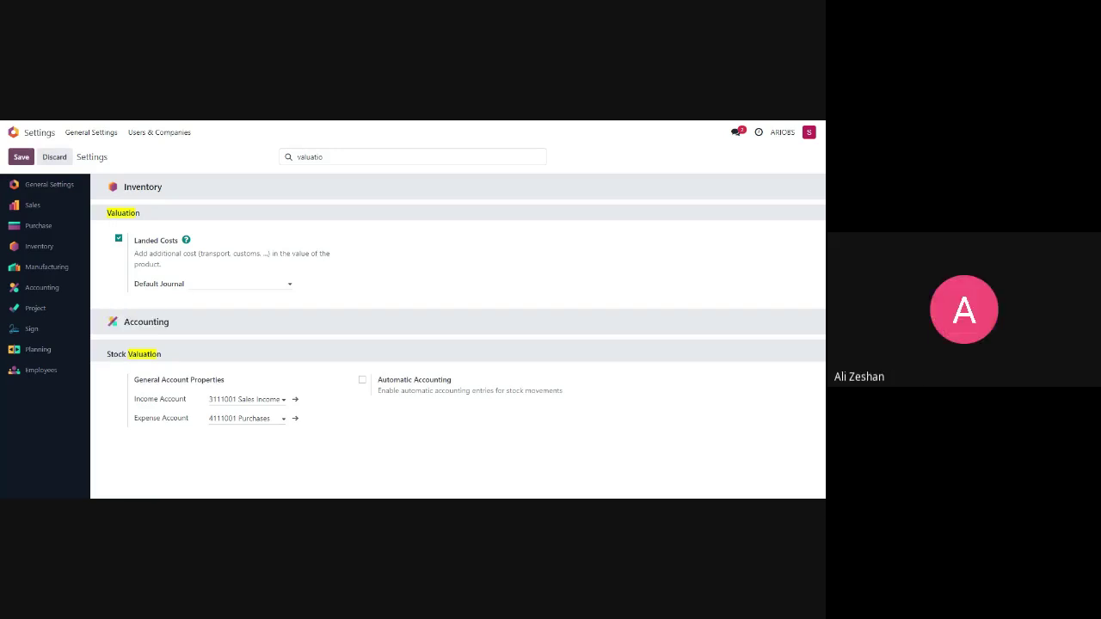
pyautogui.click(362, 380)
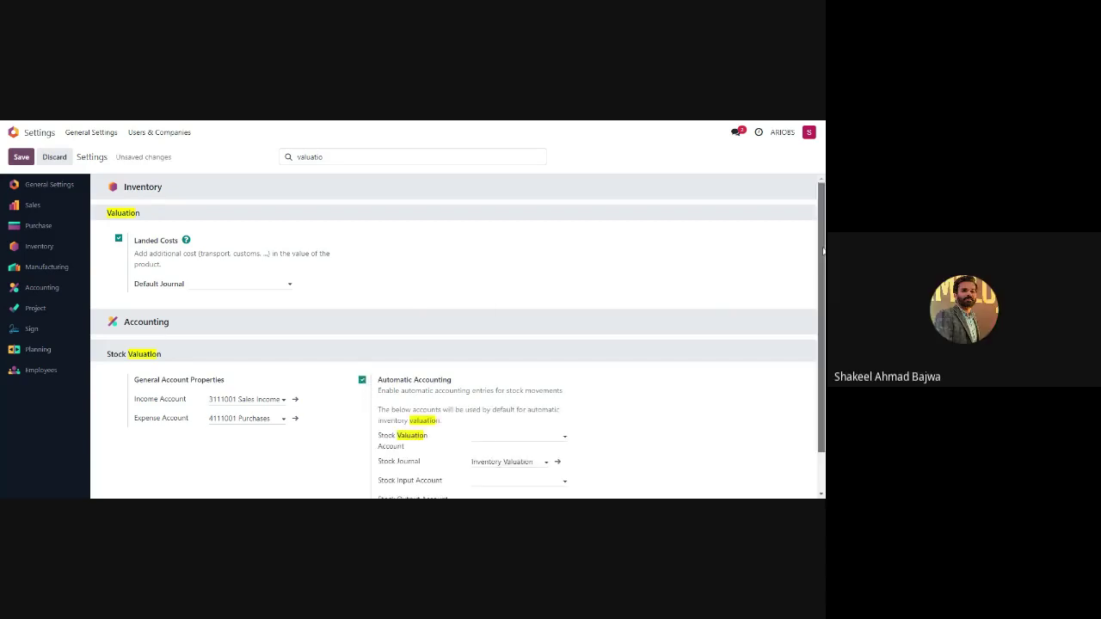
pyautogui.moveTo(820, 255); pyautogui.dragTo(819, 292)
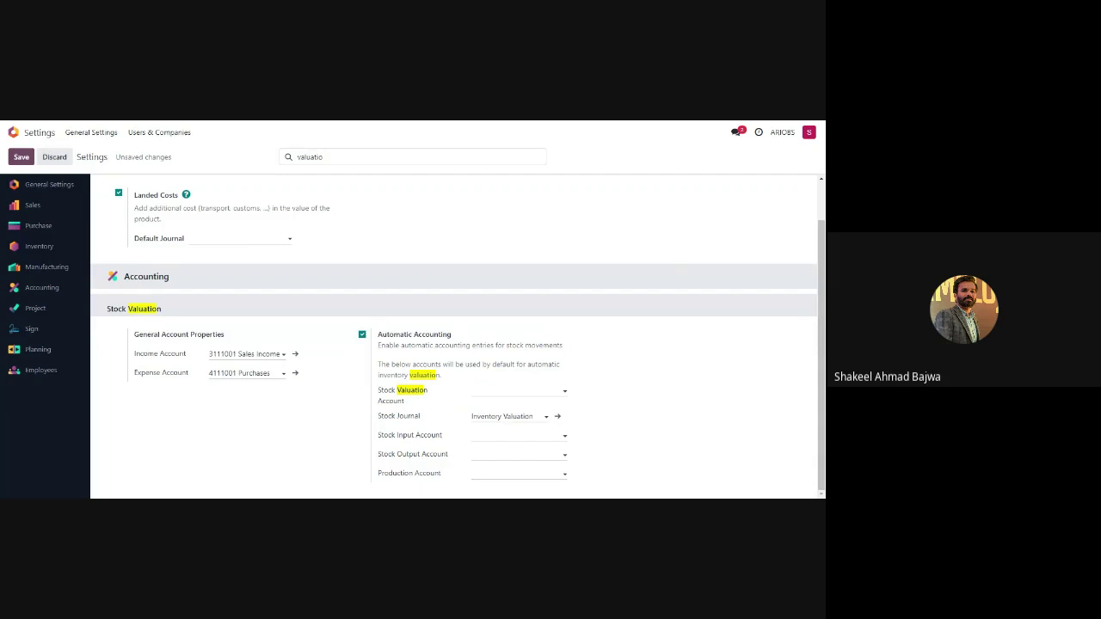
pyautogui.click(483, 392)
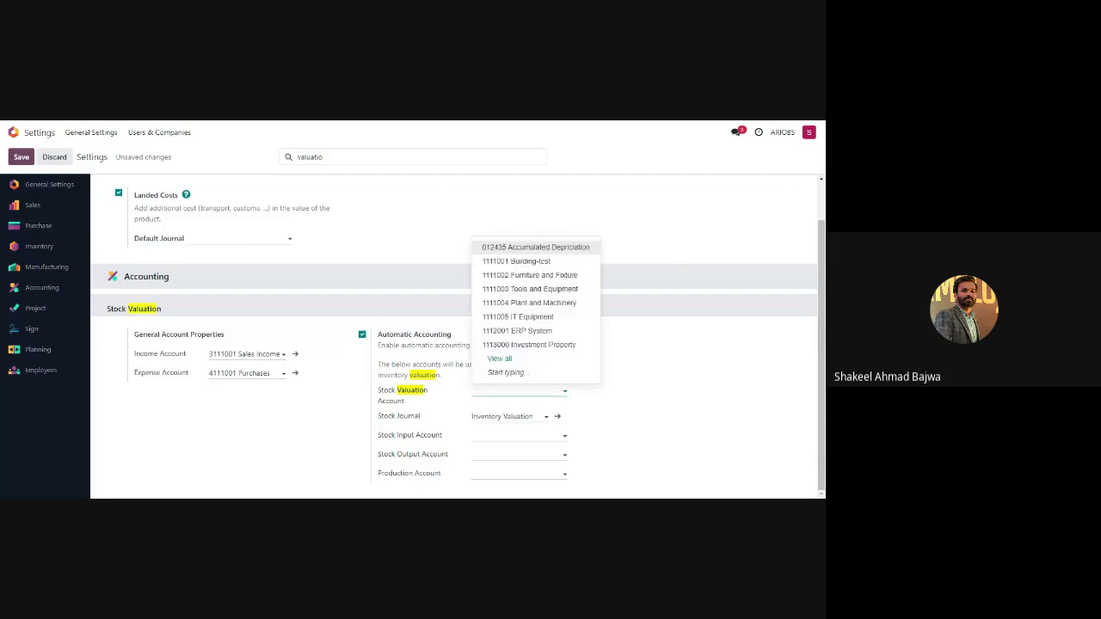
pyautogui.write('sto')
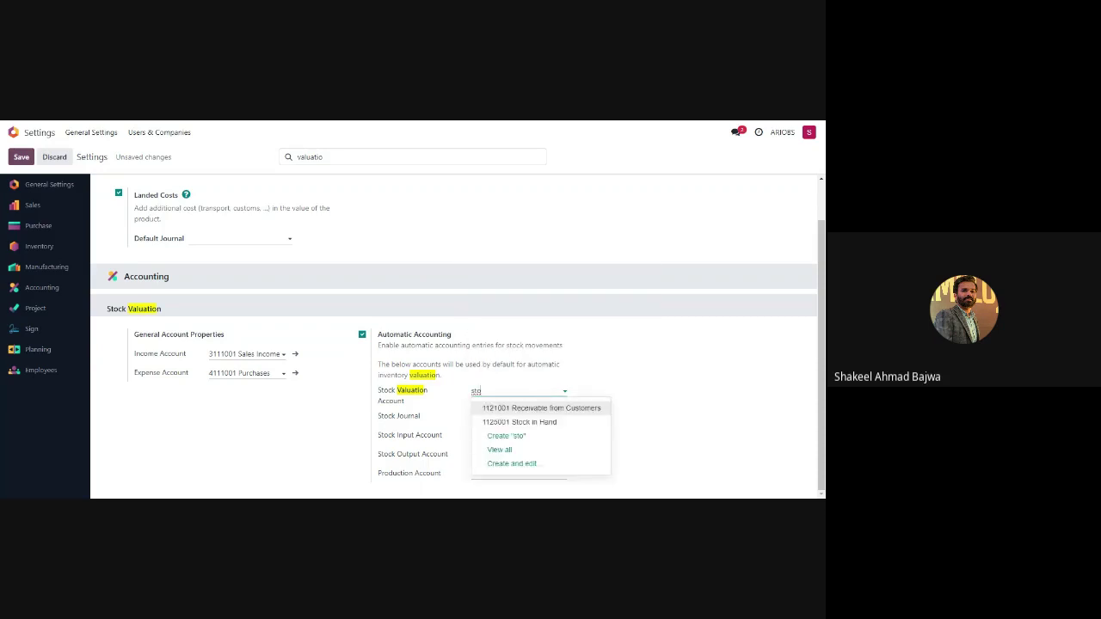
pyautogui.press('Down')
pyautogui.press('Return')
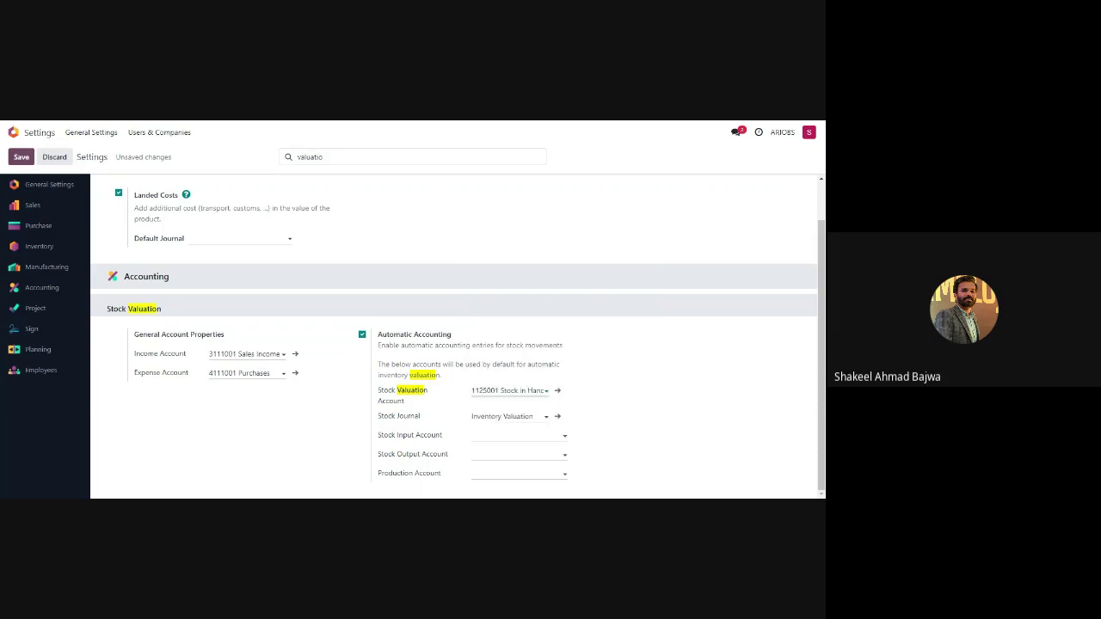
# - Start creating a new Stock Input Account named "interim Stock Received" from the automatic accounting settings
pyautogui.click(517, 435)
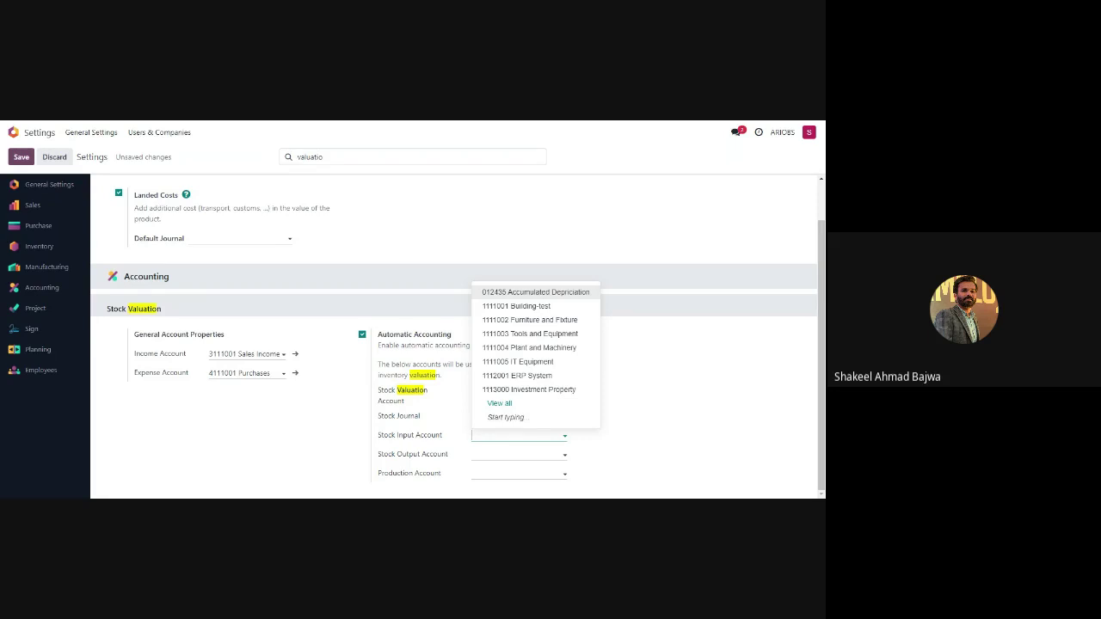
pyautogui.write('inter')
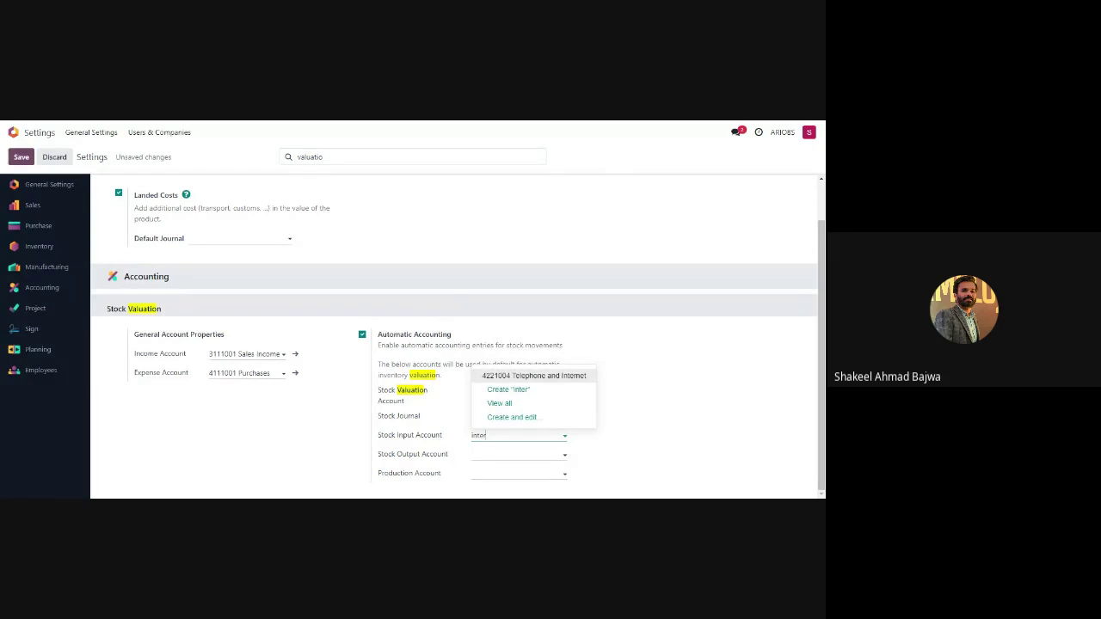
pyautogui.press('BackSpace')
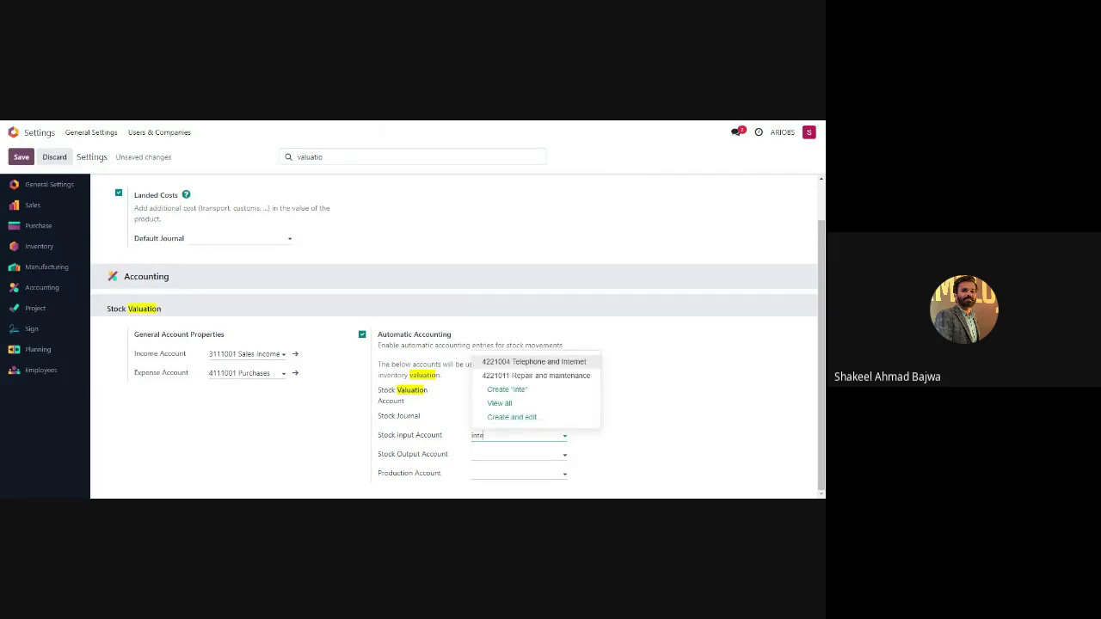
pyautogui.write('rim')
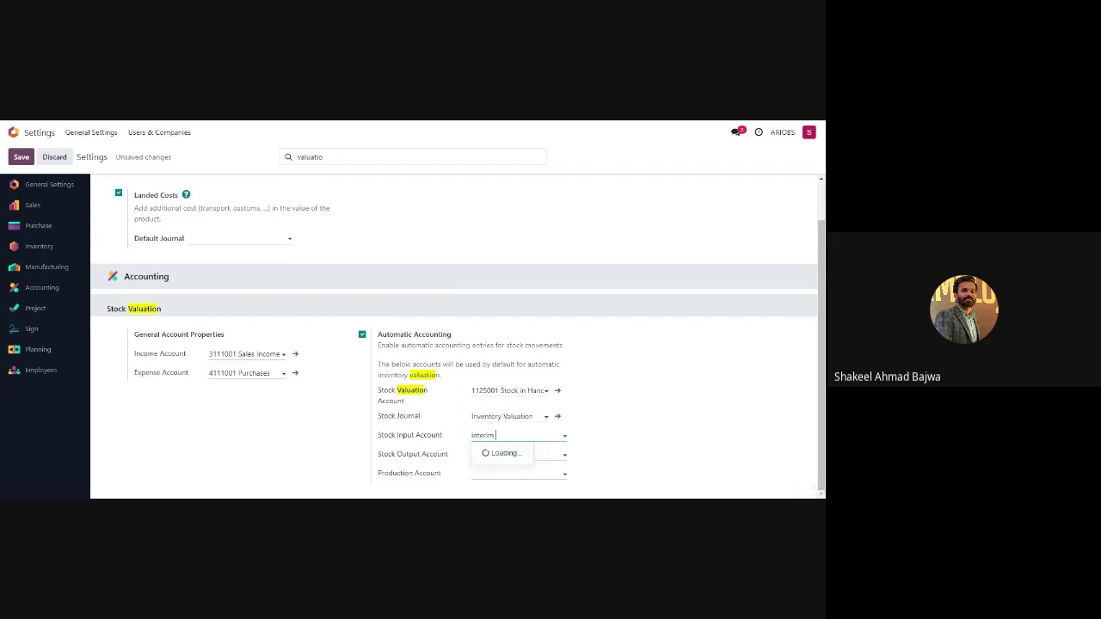
pyautogui.write(' Stock')
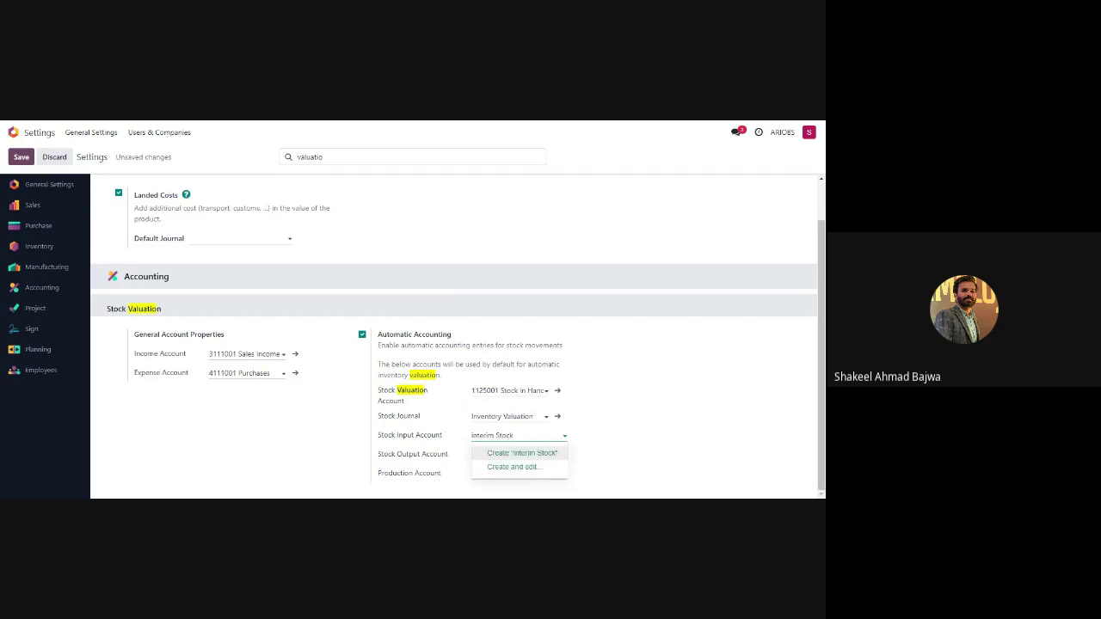
pyautogui.write(' Received')
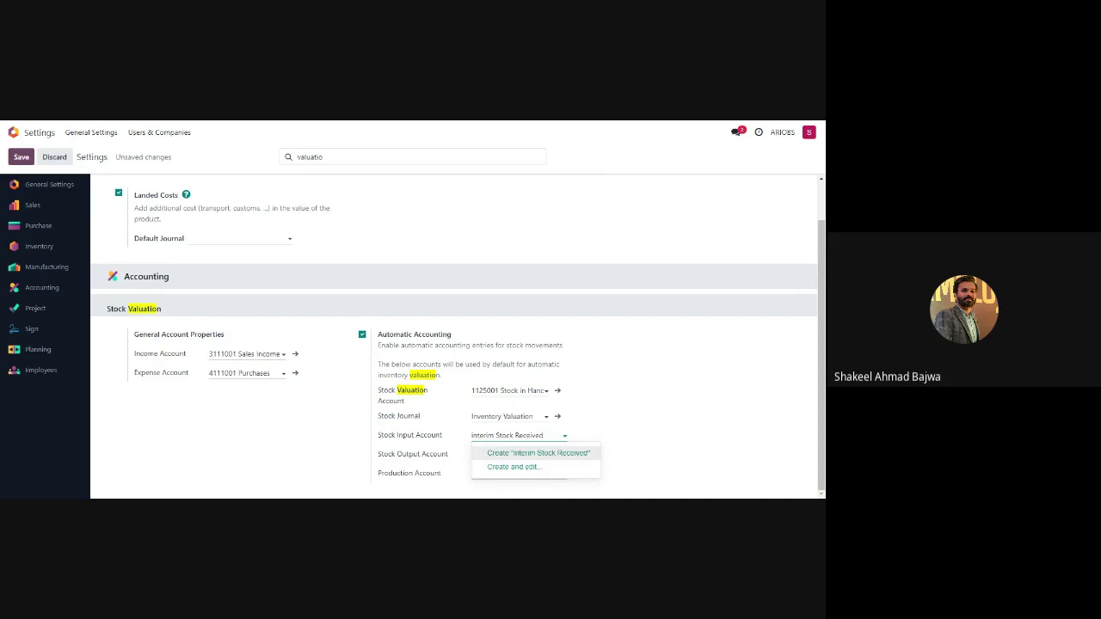
pyautogui.click(515, 466)
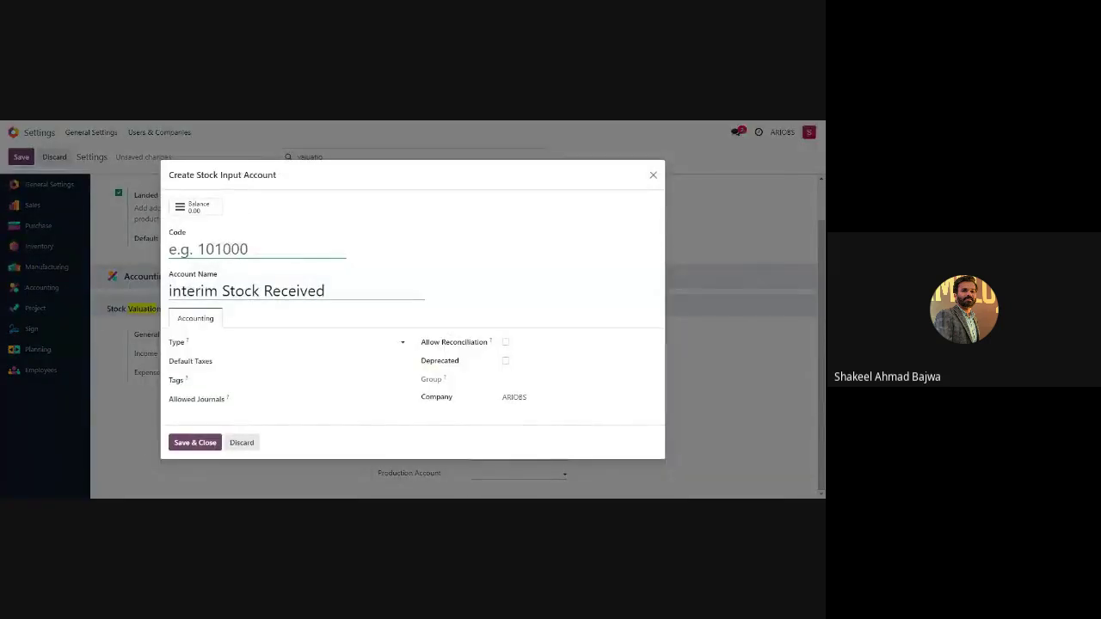
# - Give the interim Stock Received account the type Current Assets and the code 01234, and save it
pyautogui.click(291, 342)
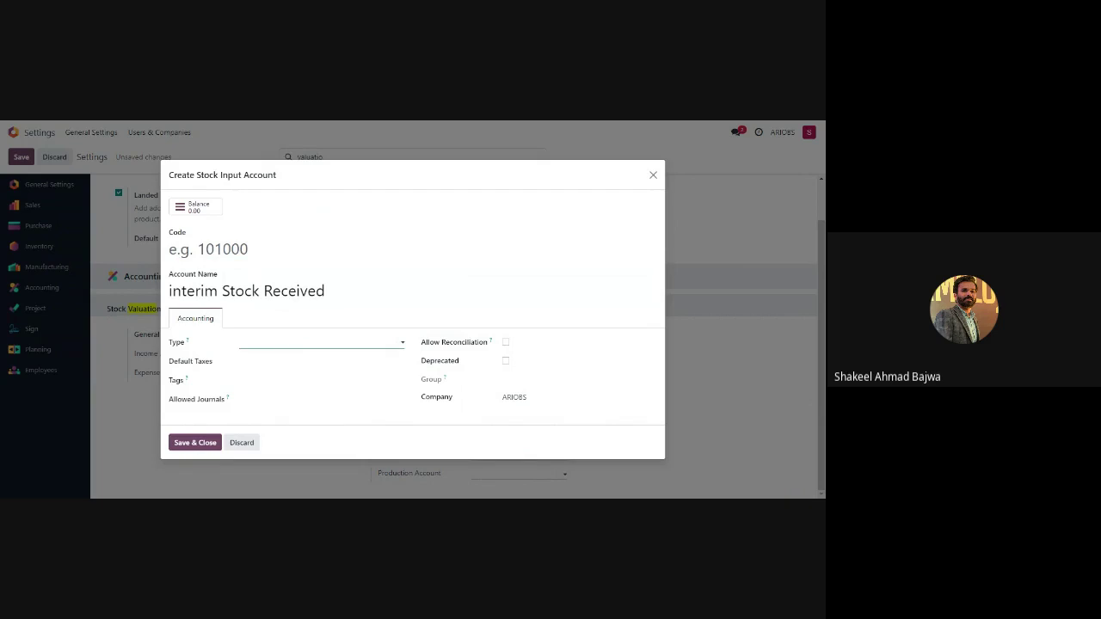
pyautogui.click(284, 363)
pyautogui.click(188, 443)
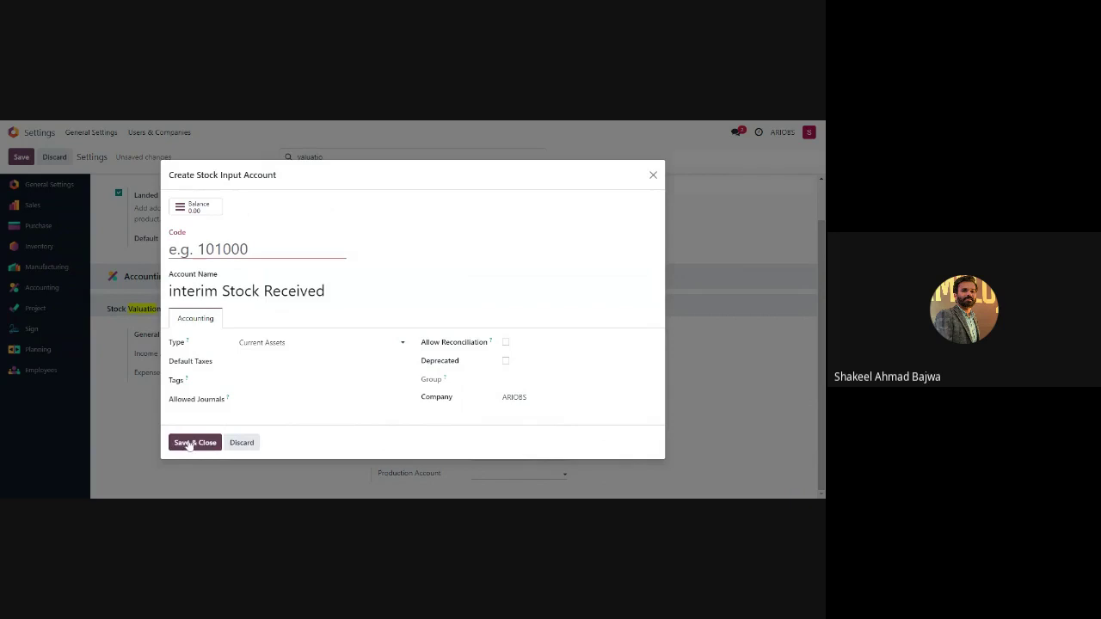
pyautogui.click(274, 248)
pyautogui.write('01234')
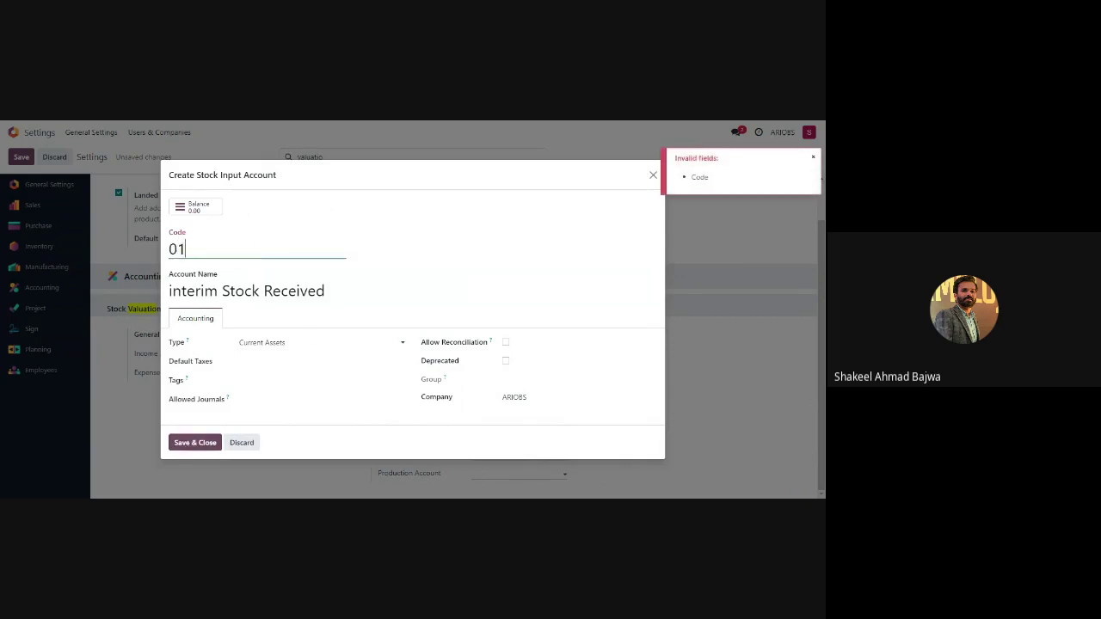
pyautogui.click(203, 442)
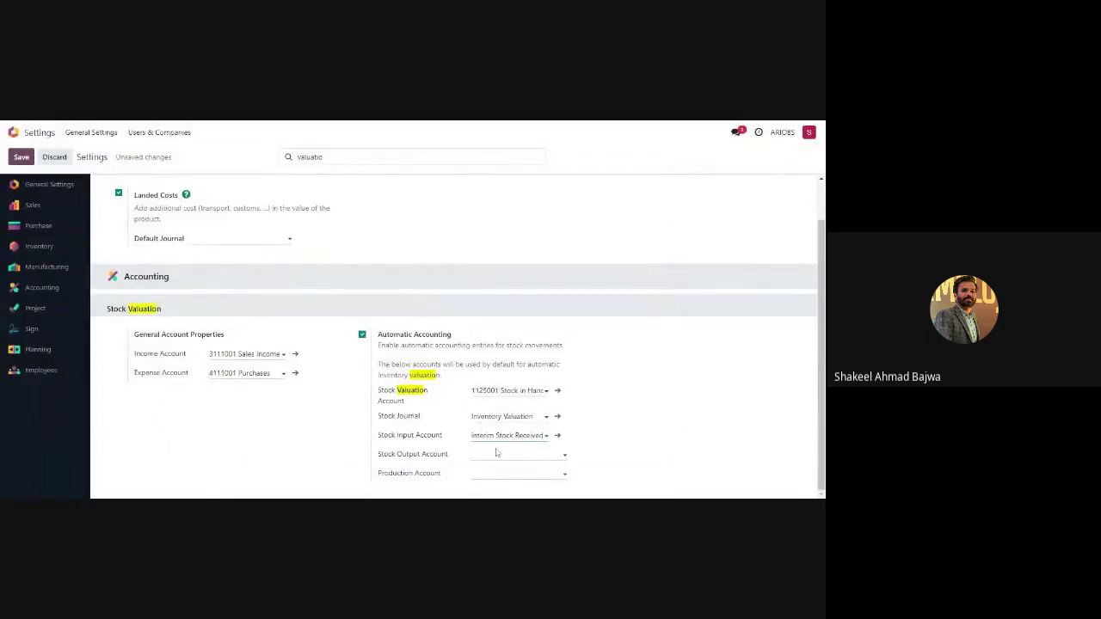
# - Start creating a new Stock Output Account named "interim Stock delivered", reusing the text of the 01234 interim Stock Received account
pyautogui.click(499, 453)
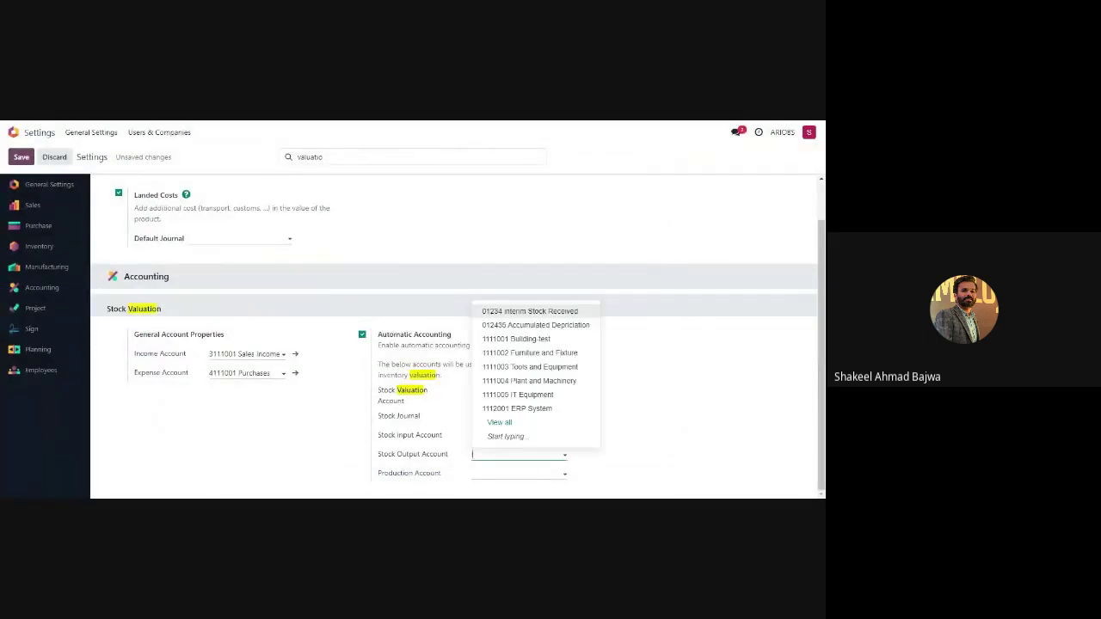
pyautogui.write('Interim')
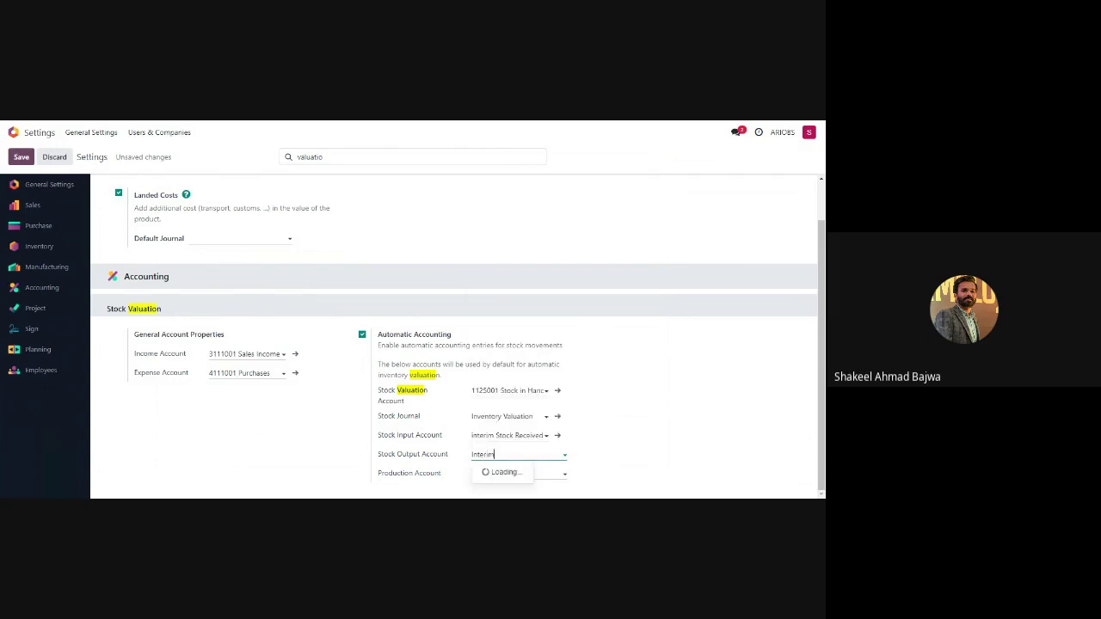
pyautogui.press('Return')
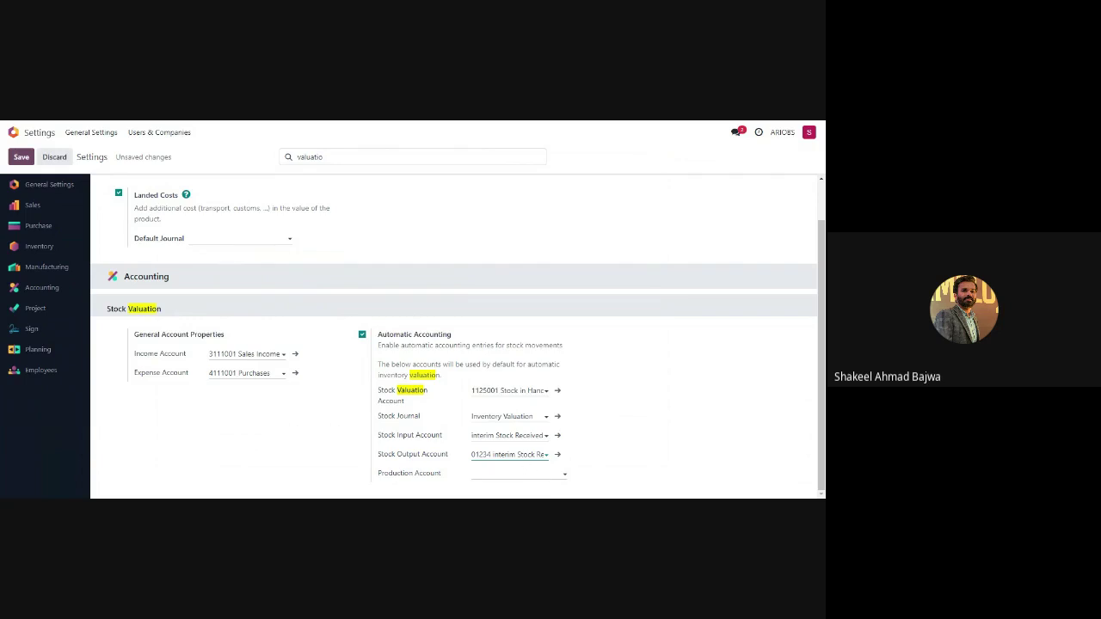
pyautogui.click(539, 454)
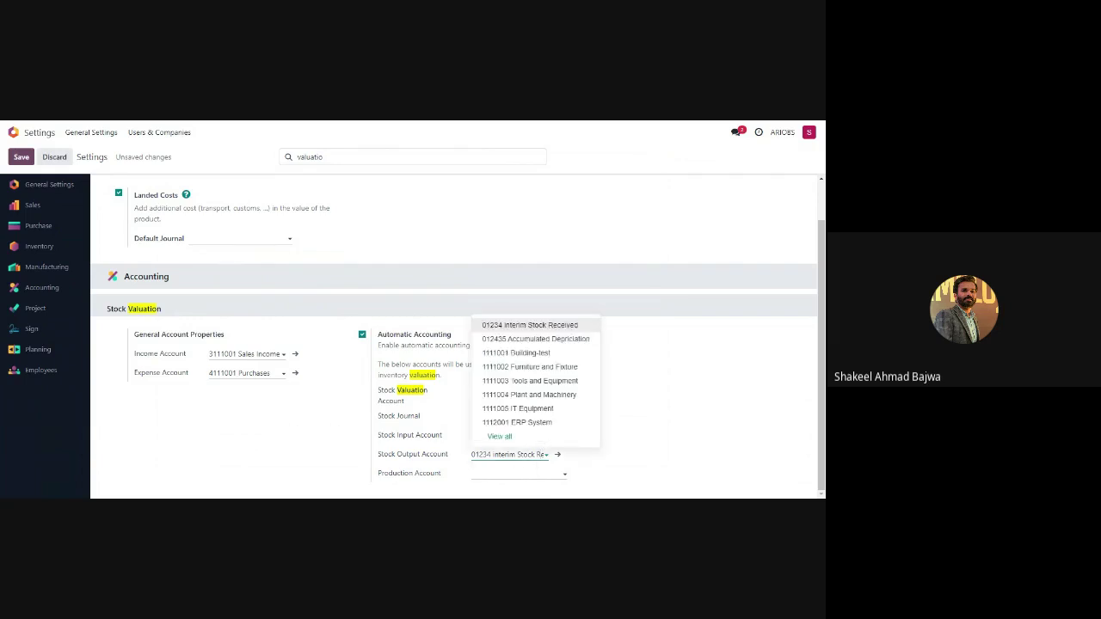
pyautogui.press('BackSpace')
pyautogui.press('BackSpace')
pyautogui.press('BackSpace')
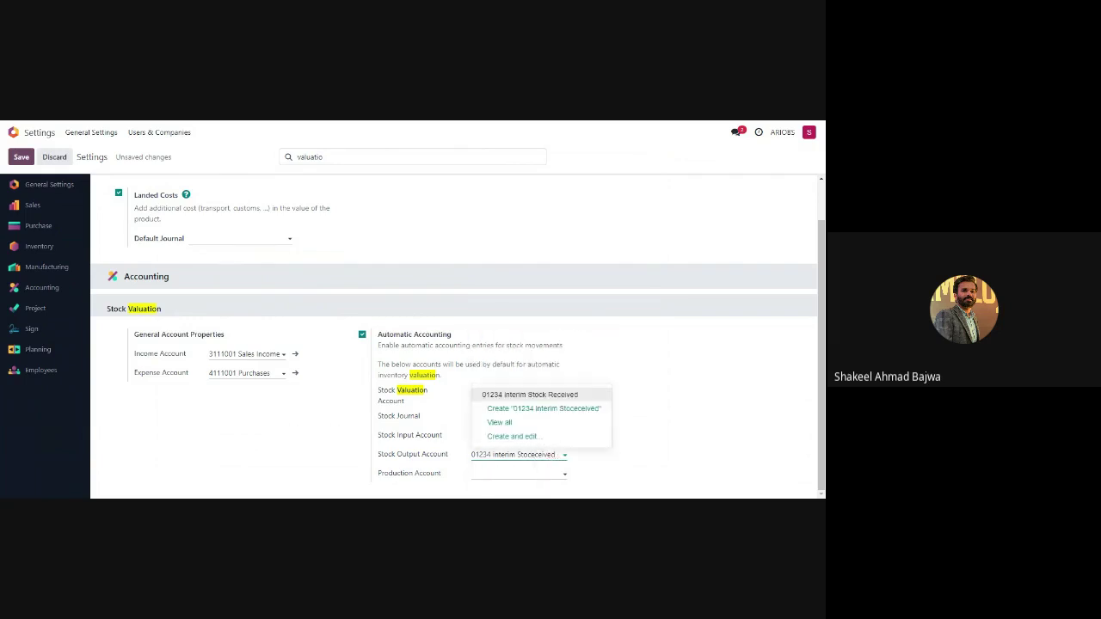
pyautogui.press('Delete')
pyautogui.press('Delete')
pyautogui.press('Delete')
pyautogui.press('Delete')
pyautogui.press('Delete')
pyautogui.press('Delete')
pyautogui.press('Delete')
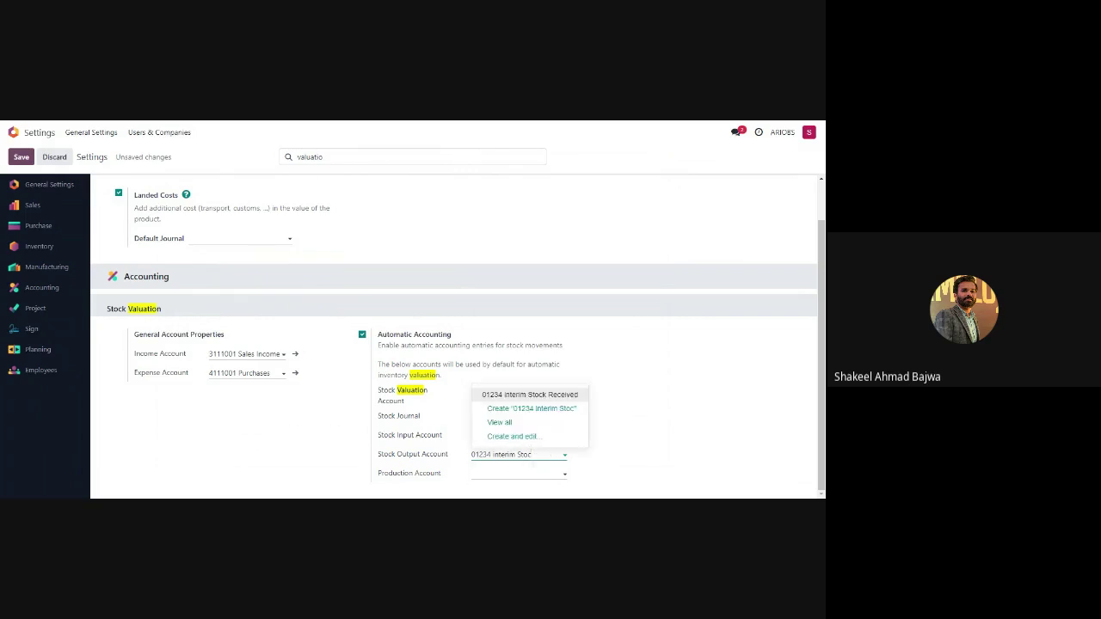
pyautogui.write('k delivere')
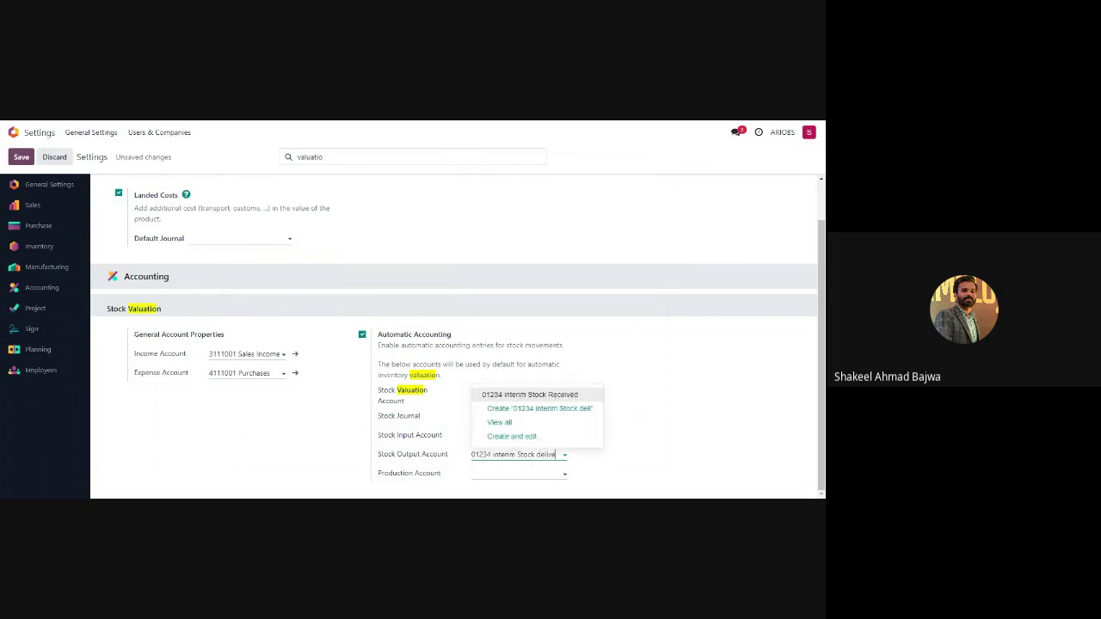
pyautogui.write('d')
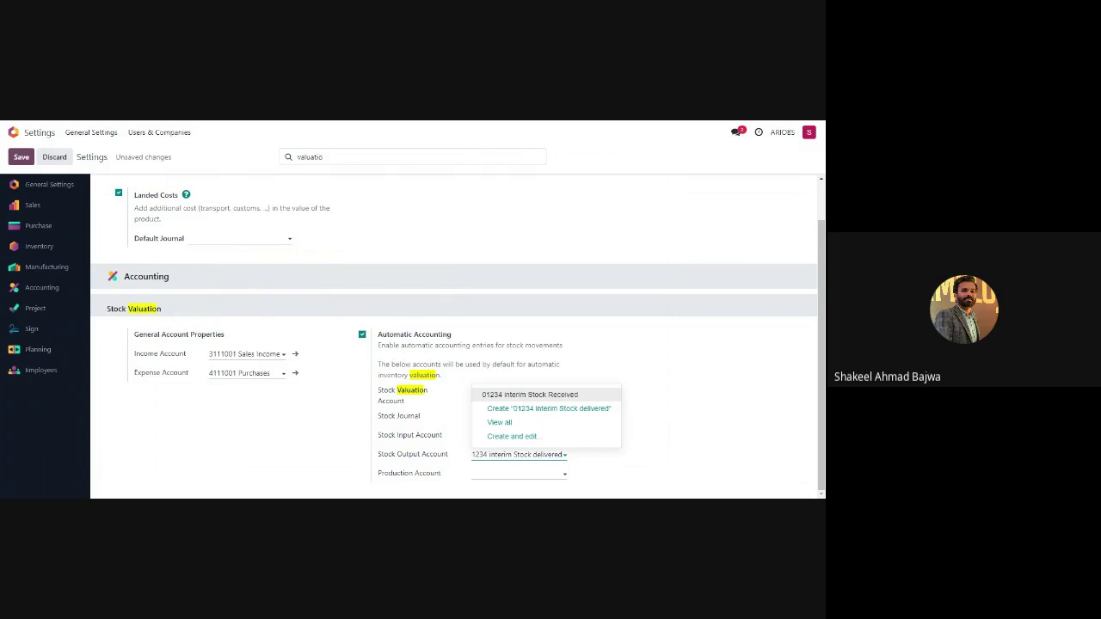
pyautogui.click(524, 436)
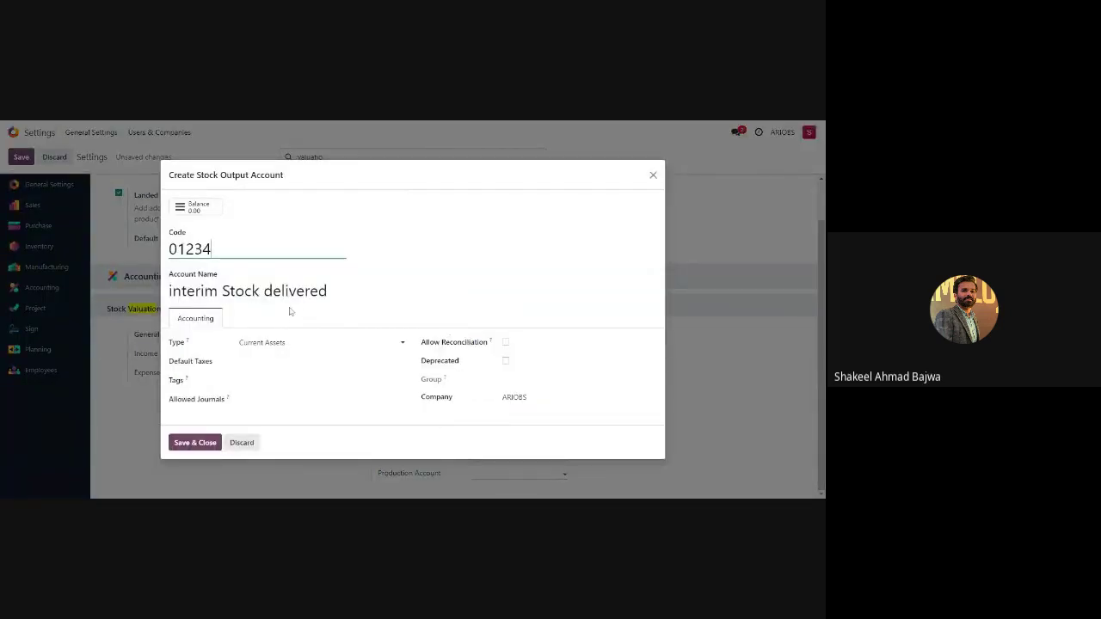
# - Set the interim Stock delivered account's code to 01235 and save the account
pyautogui.press('BackSpace')
pyautogui.write('5')
pyautogui.click(197, 444)
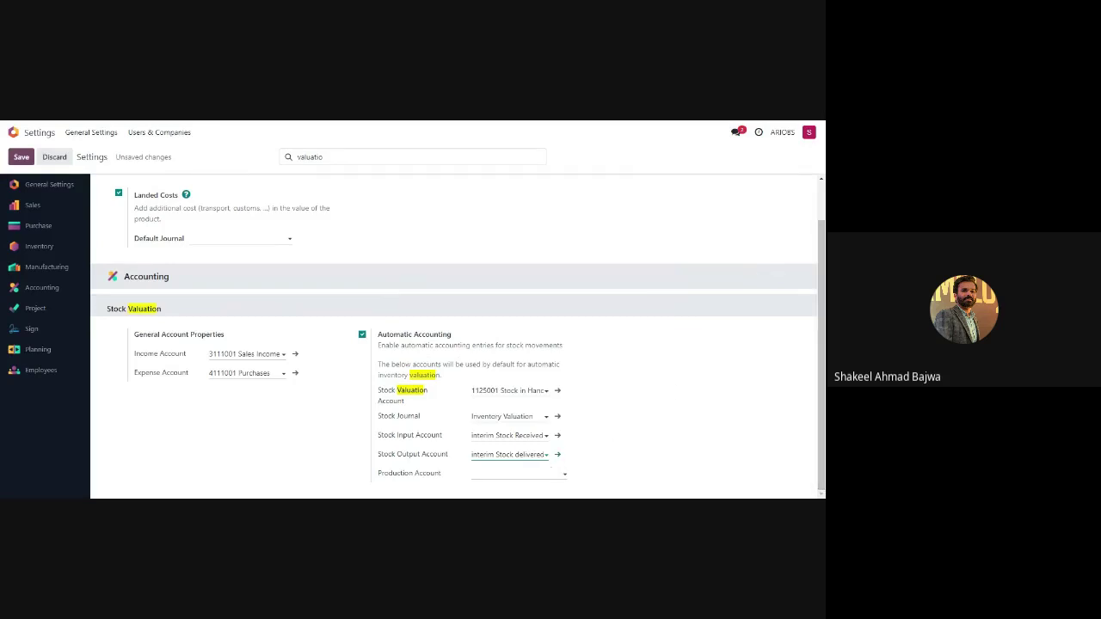
# - Start creating a new Production Account named "WIP" from the automatic accounting settings
pyautogui.click(544, 473)
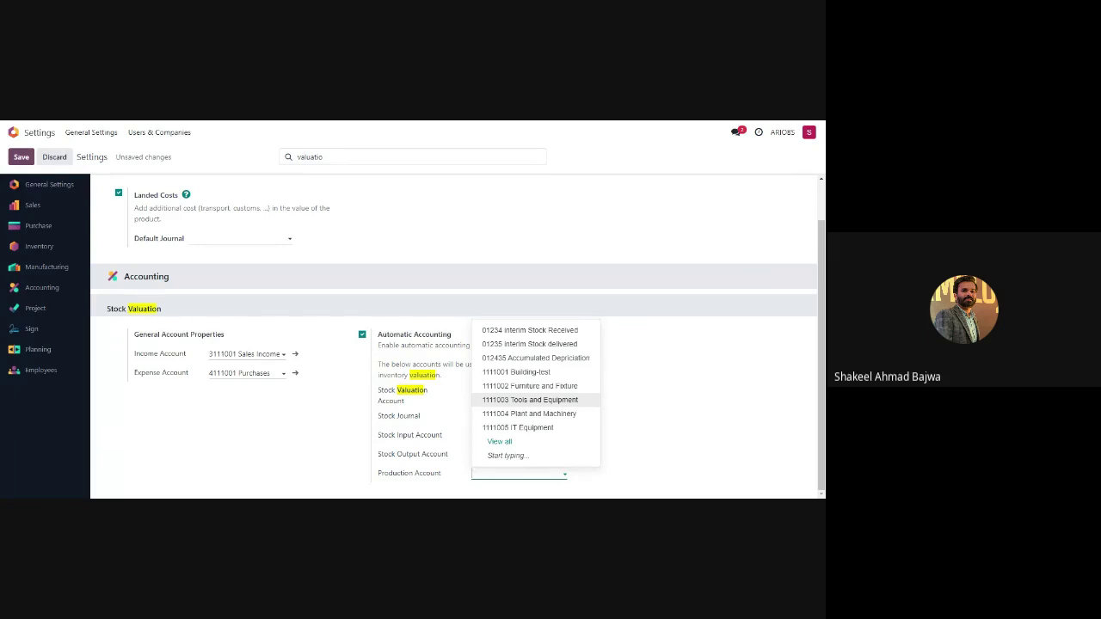
pyautogui.write('wip')
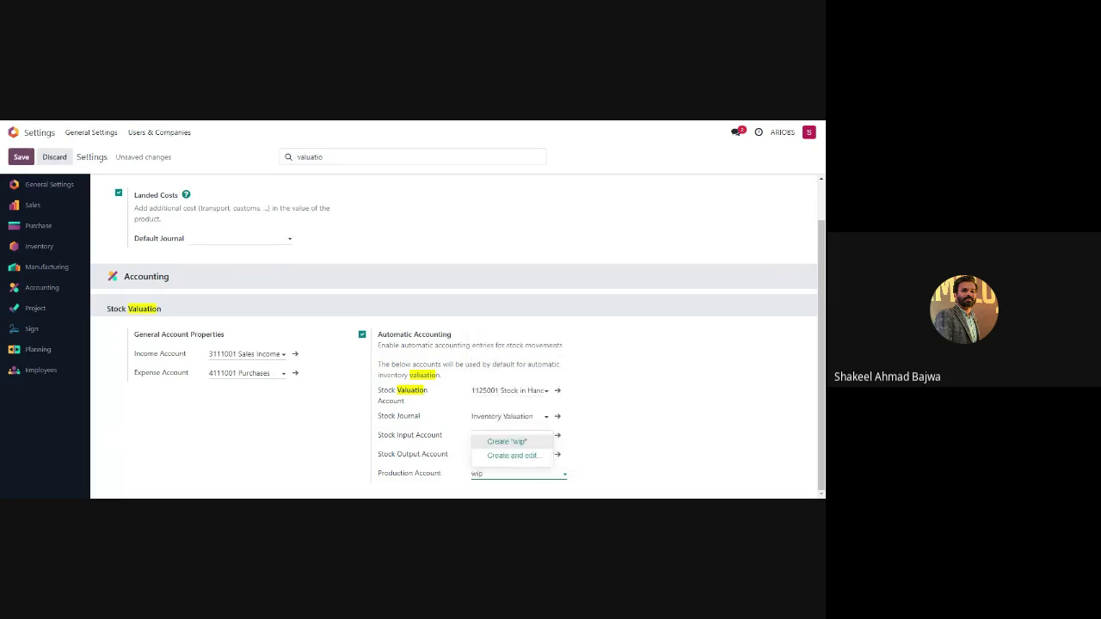
pyautogui.press('BackSpace')
pyautogui.press('BackSpace')
pyautogui.press('BackSpace')
pyautogui.write('WIP')
pyautogui.click(516, 456)
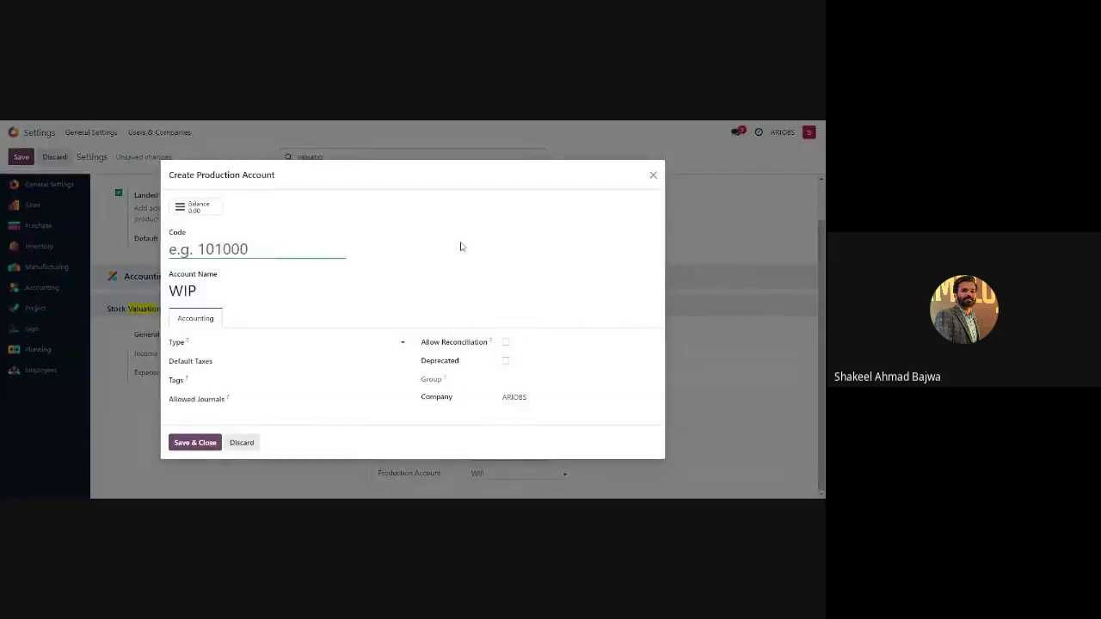
# - Give the WIP account the code WIP and the type Current Assets, and save both the account and the settings
pyautogui.write('WIP')
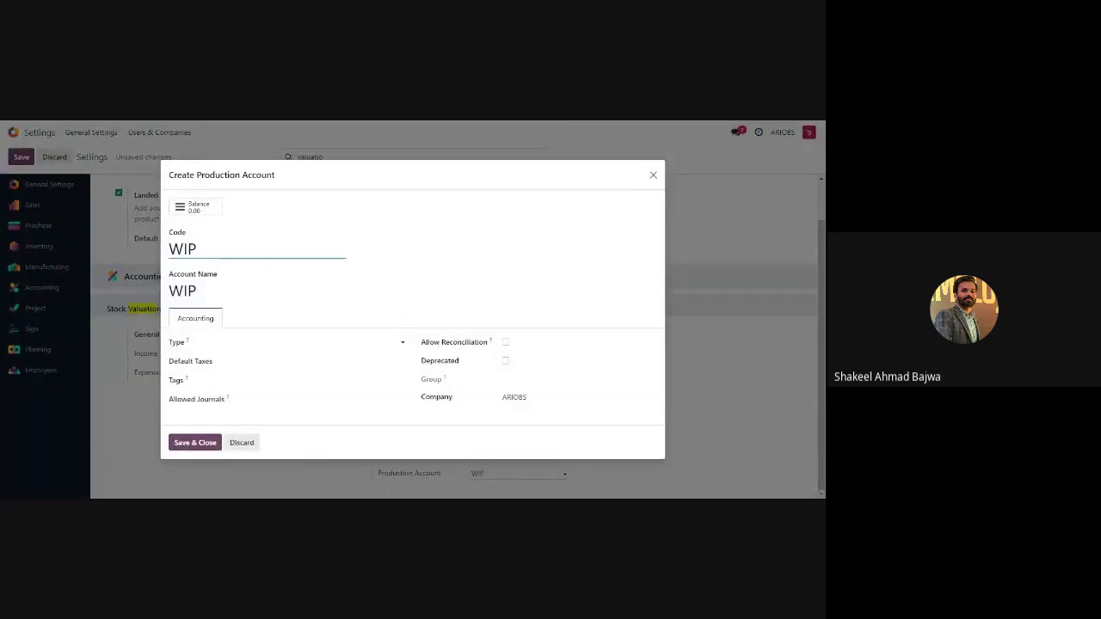
pyautogui.click(277, 343)
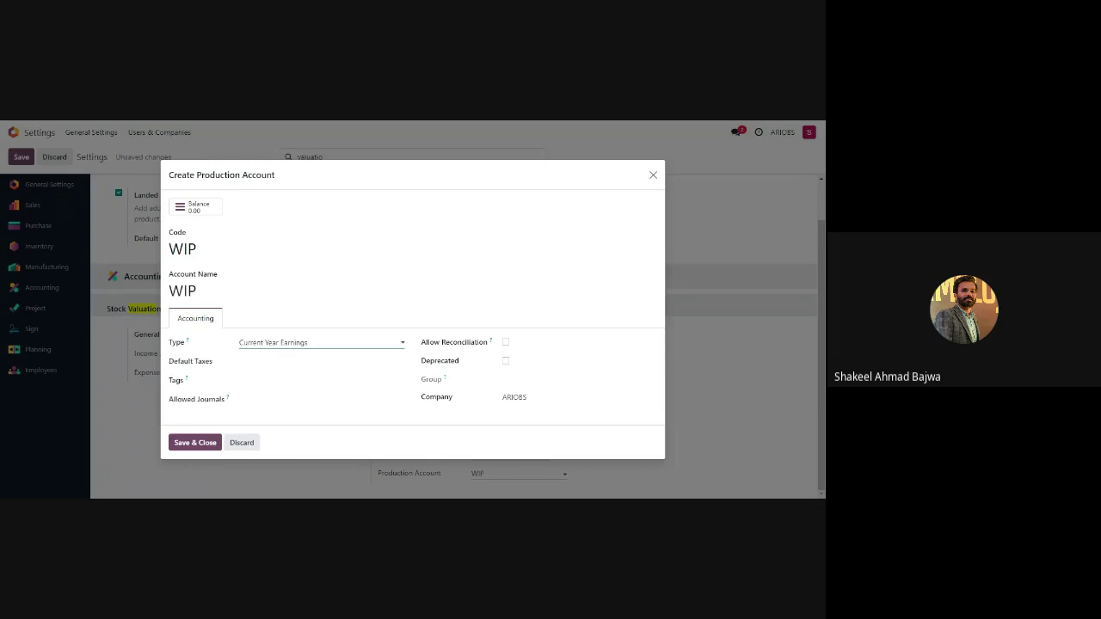
pyautogui.press('c')
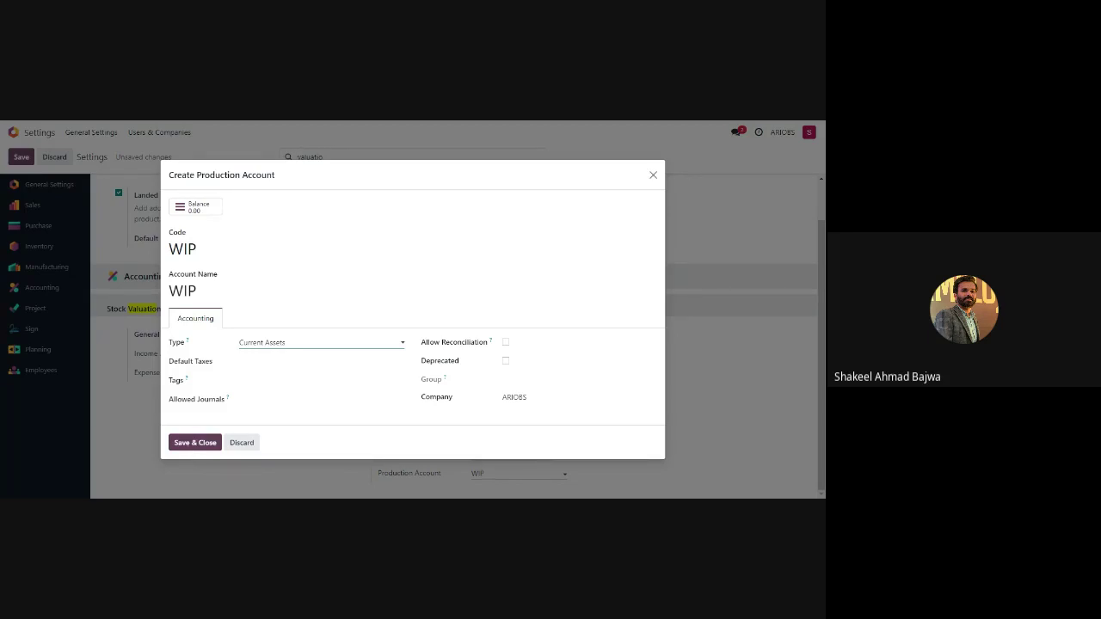
pyautogui.click(191, 446)
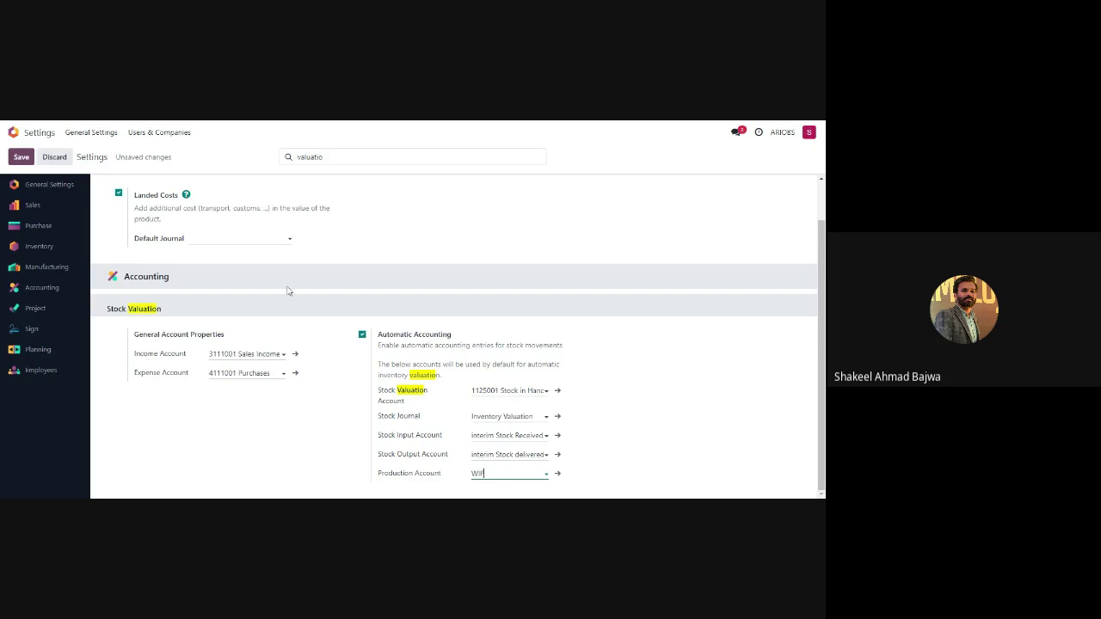
pyautogui.click(23, 160)
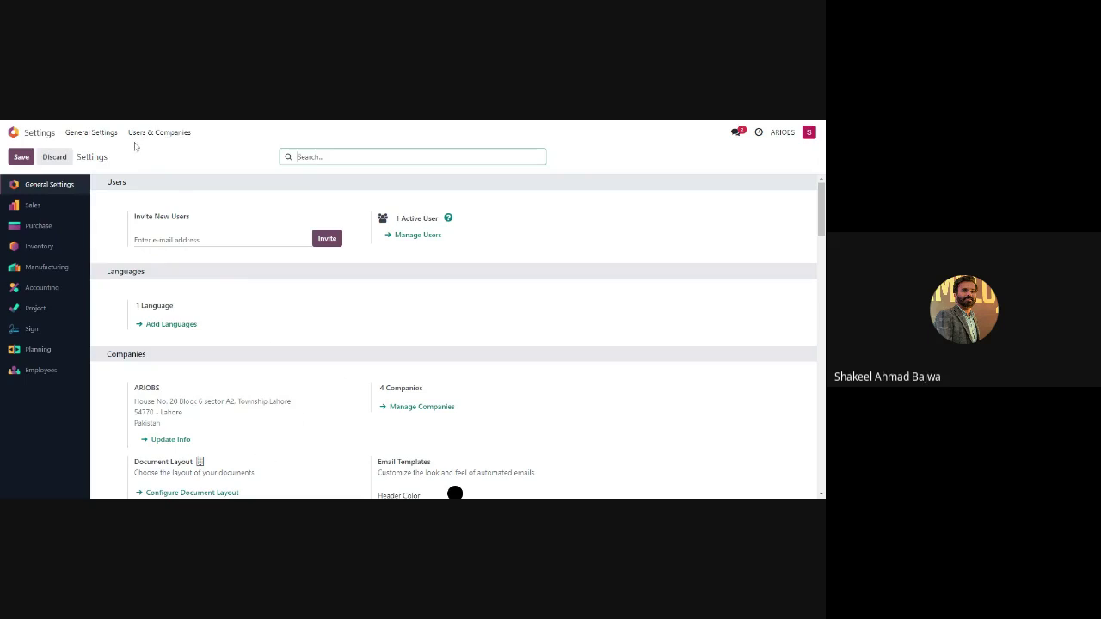
# - Open the All product category in Inventory and set its Inventory Valuation to Automated
pyautogui.click(10, 135)
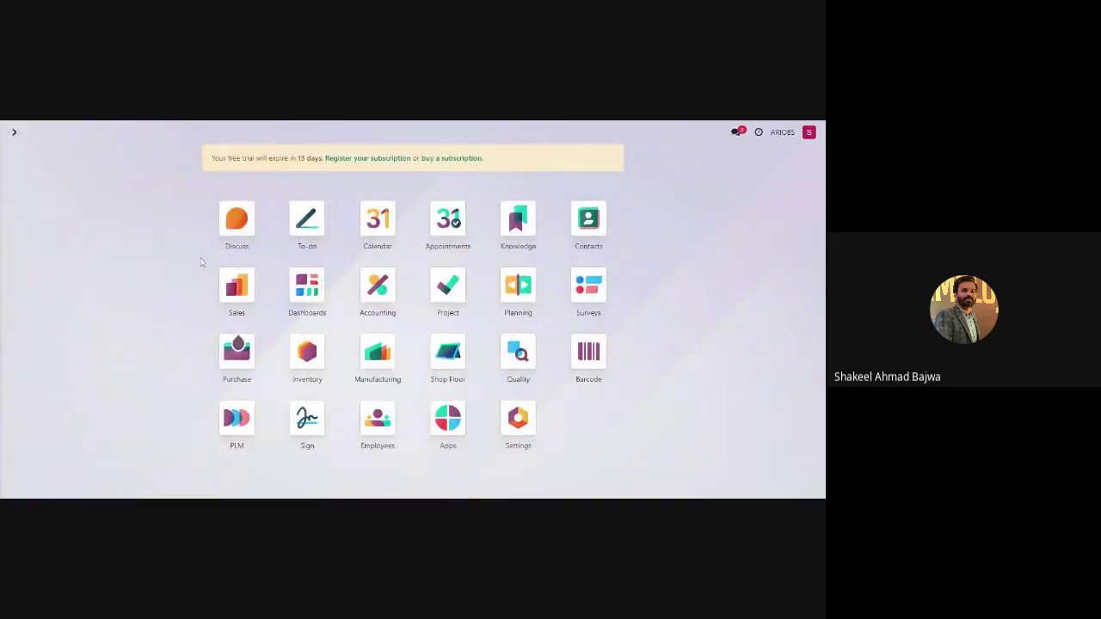
pyautogui.click(296, 372)
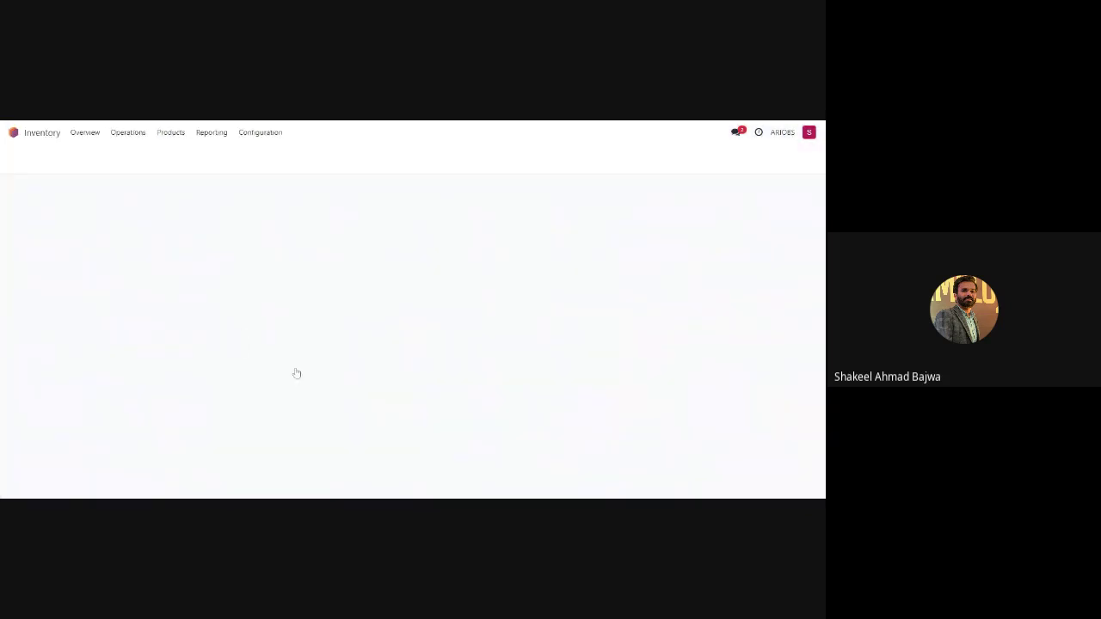
pyautogui.click(260, 132)
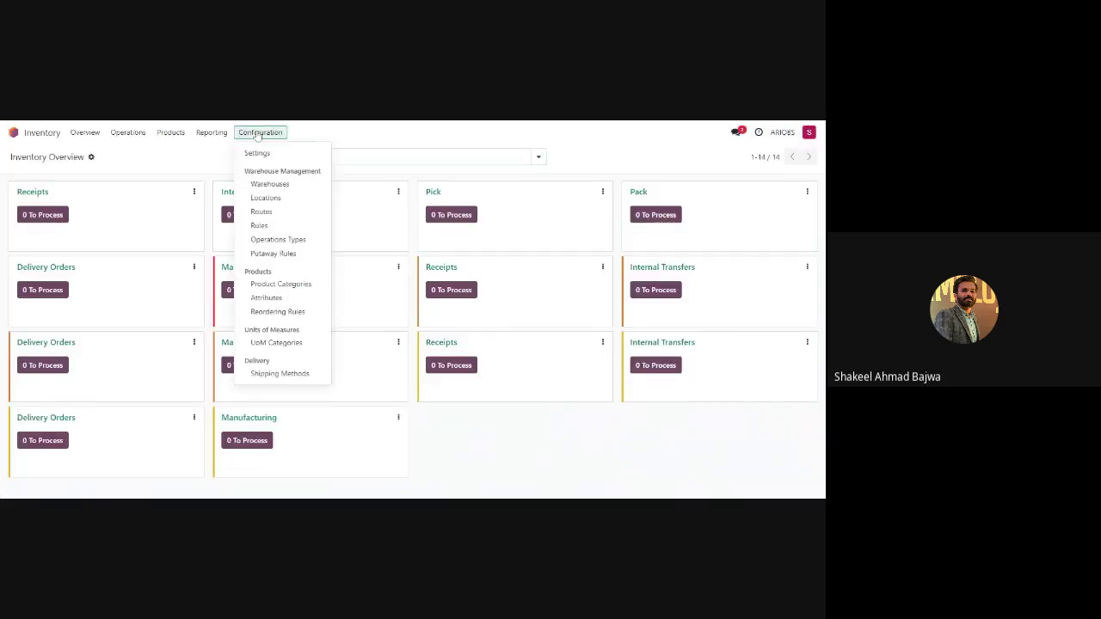
pyautogui.click(267, 284)
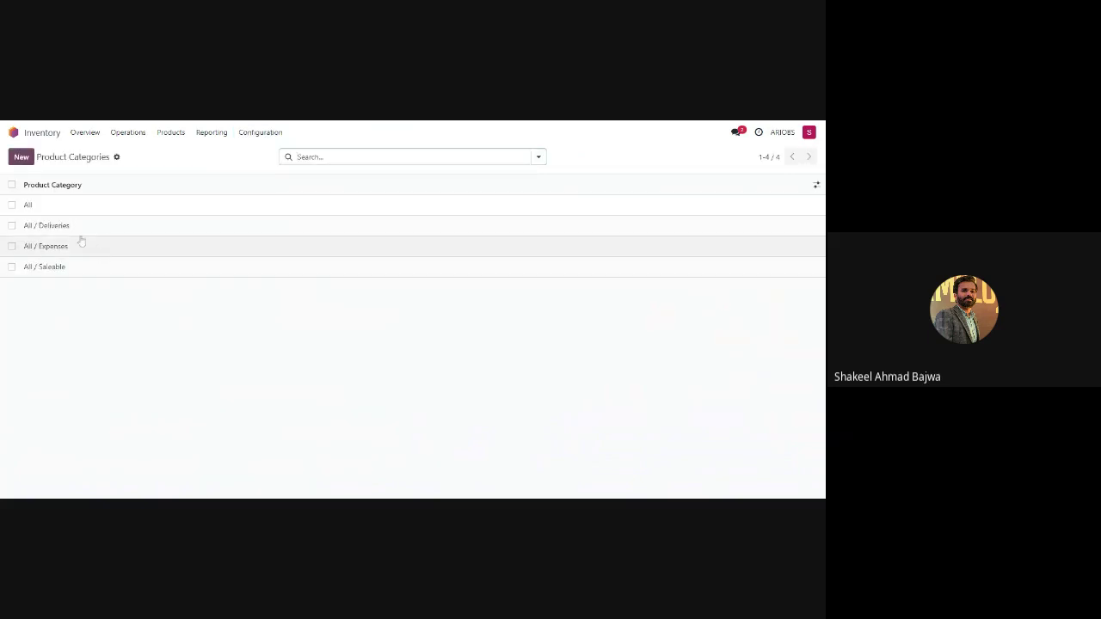
pyautogui.click(49, 207)
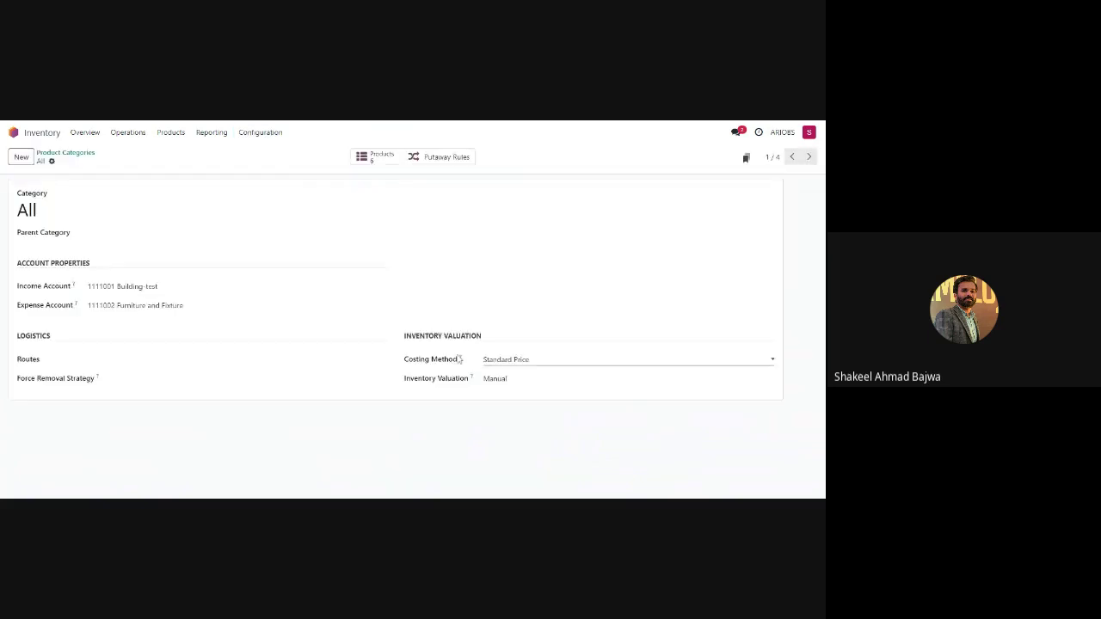
pyautogui.click(525, 381)
pyautogui.click(521, 400)
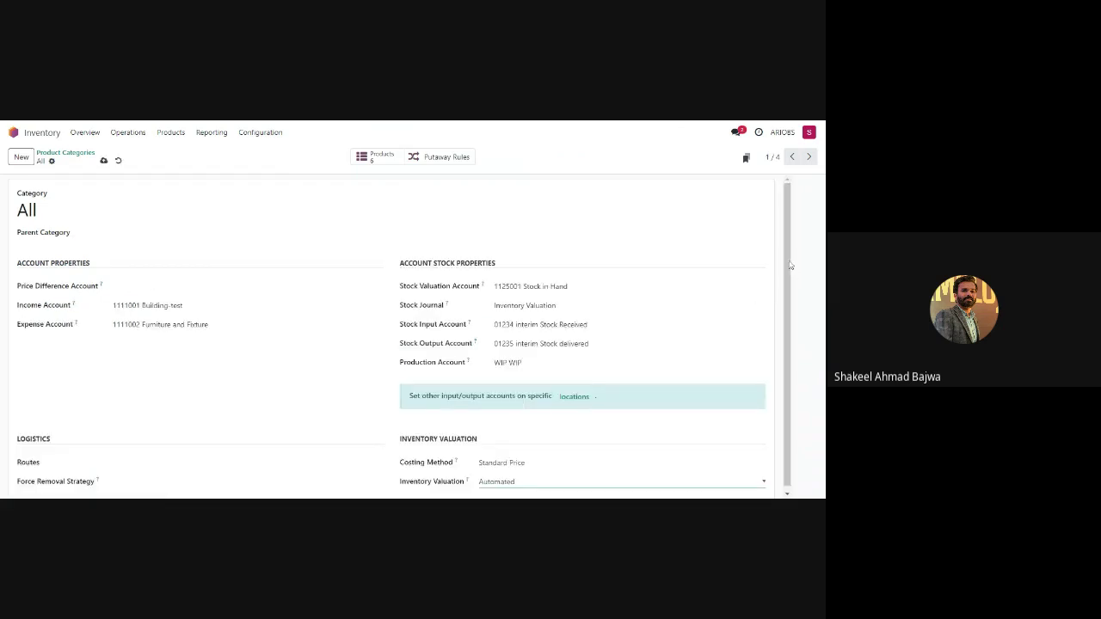
# - Set the All category's Expense Account to 4221017 Misc Expenses and save the category
pyautogui.scroll(-1, 789, 284)
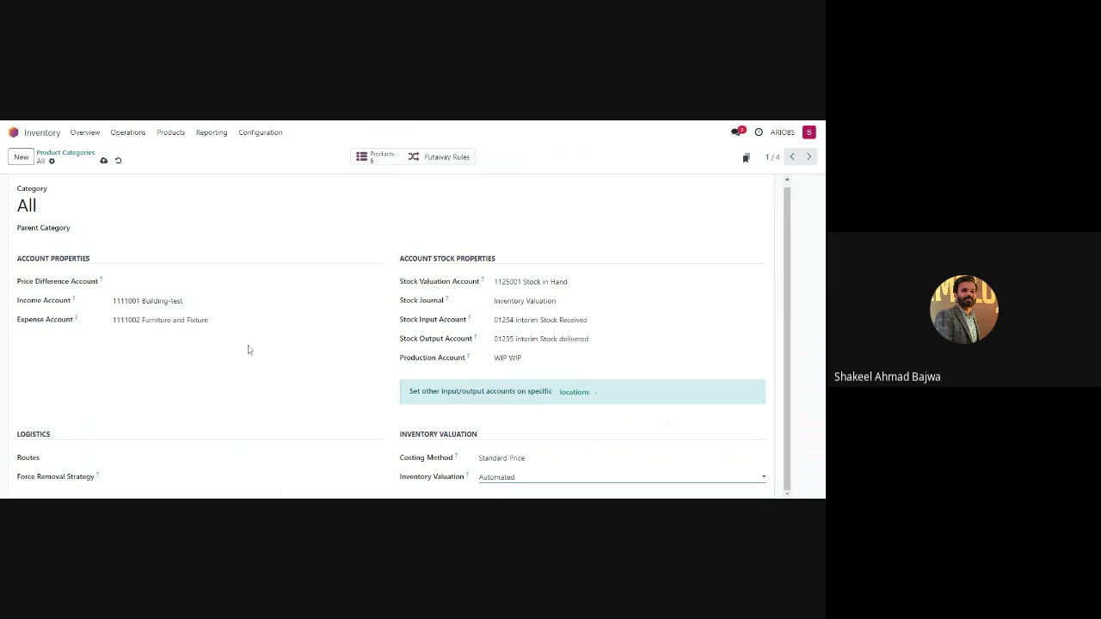
pyautogui.click(195, 322)
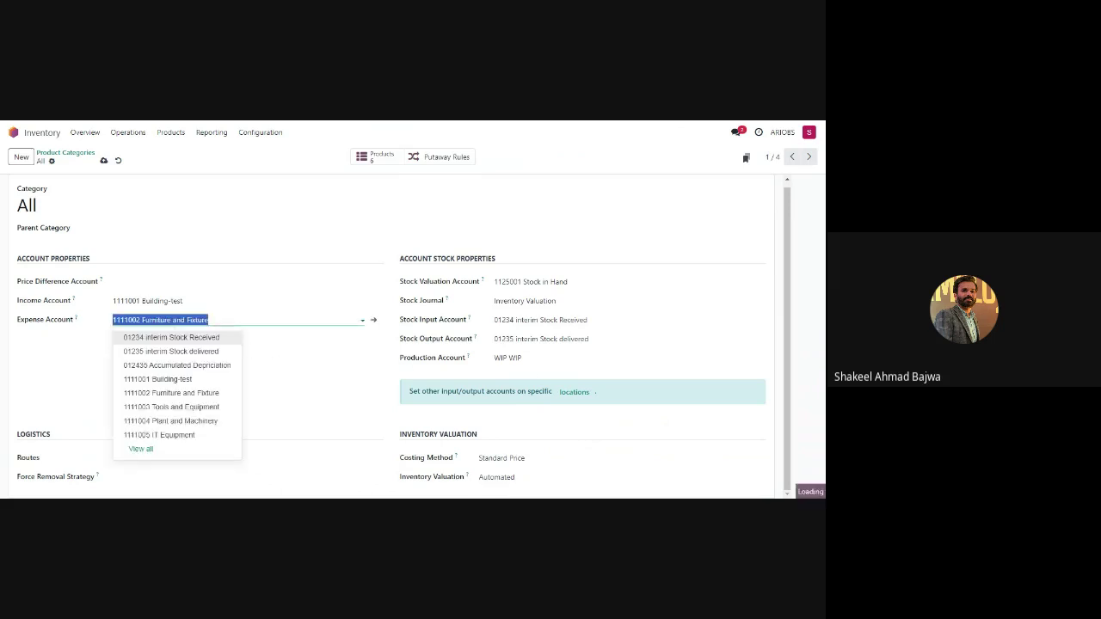
pyautogui.write('expense')
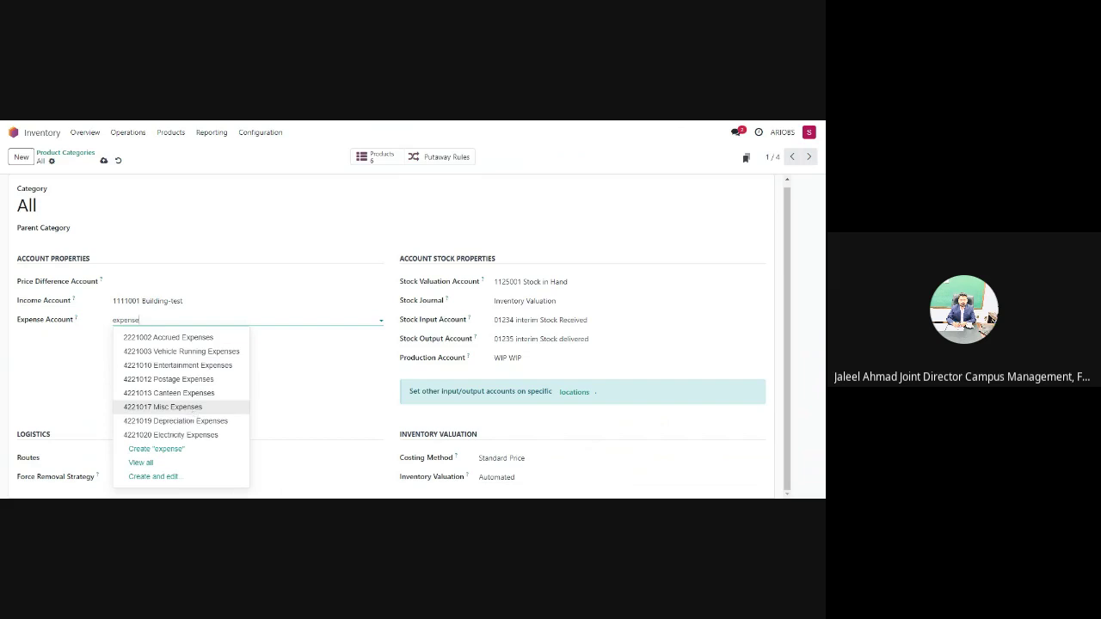
pyautogui.click(191, 411)
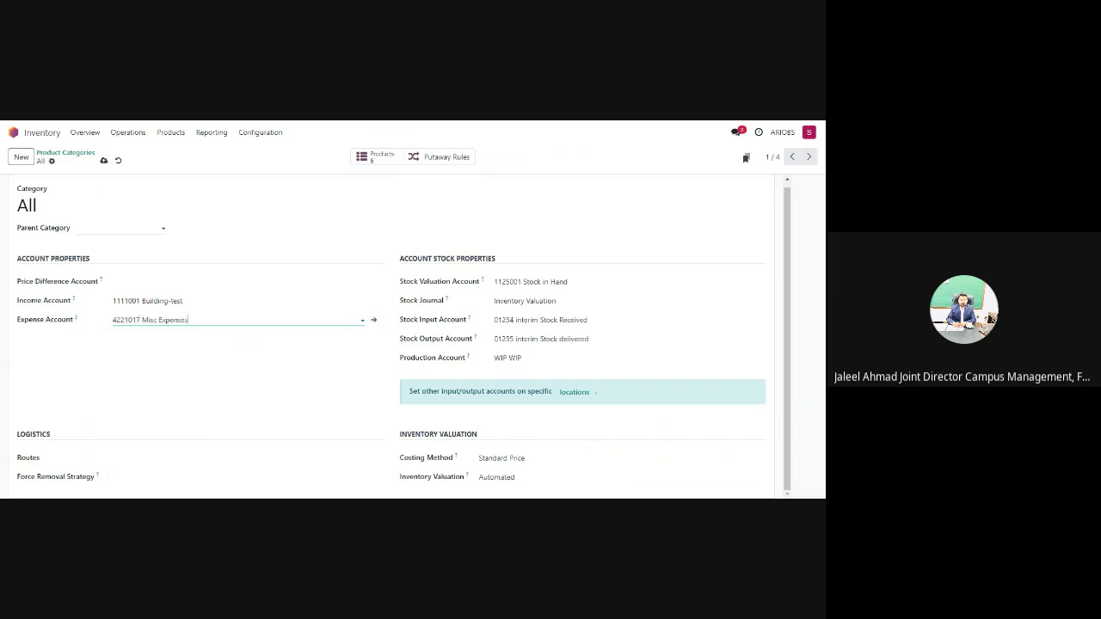
pyautogui.click(103, 162)
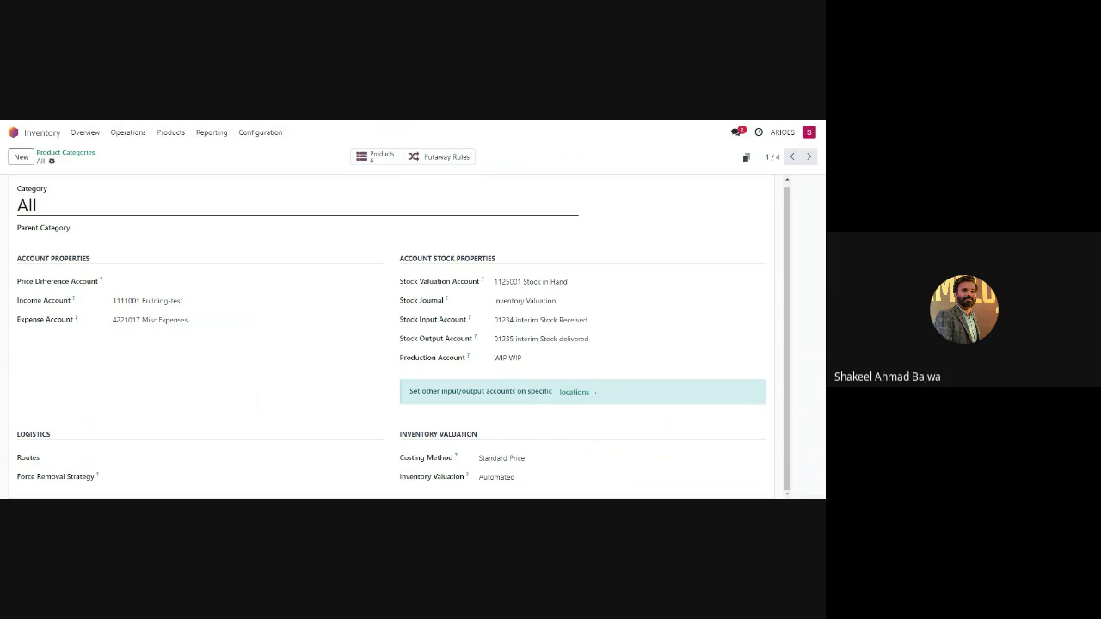
# - Reopen the All category and examine its Stock Valuation Account, Stock Journal and Stock Input Account
pyautogui.click(62, 155)
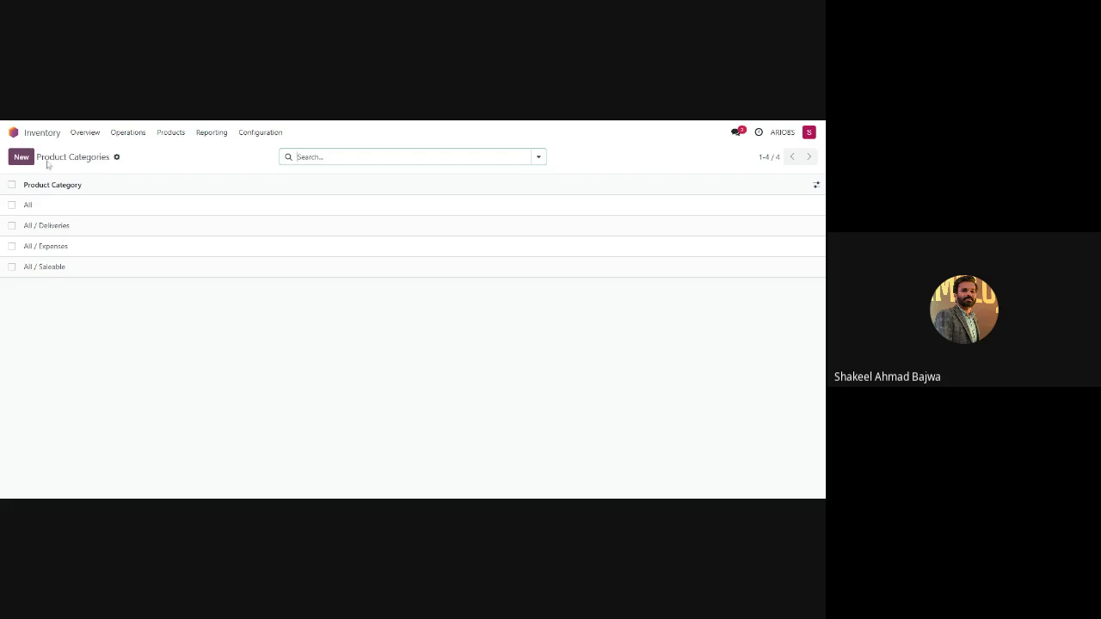
pyautogui.click(53, 207)
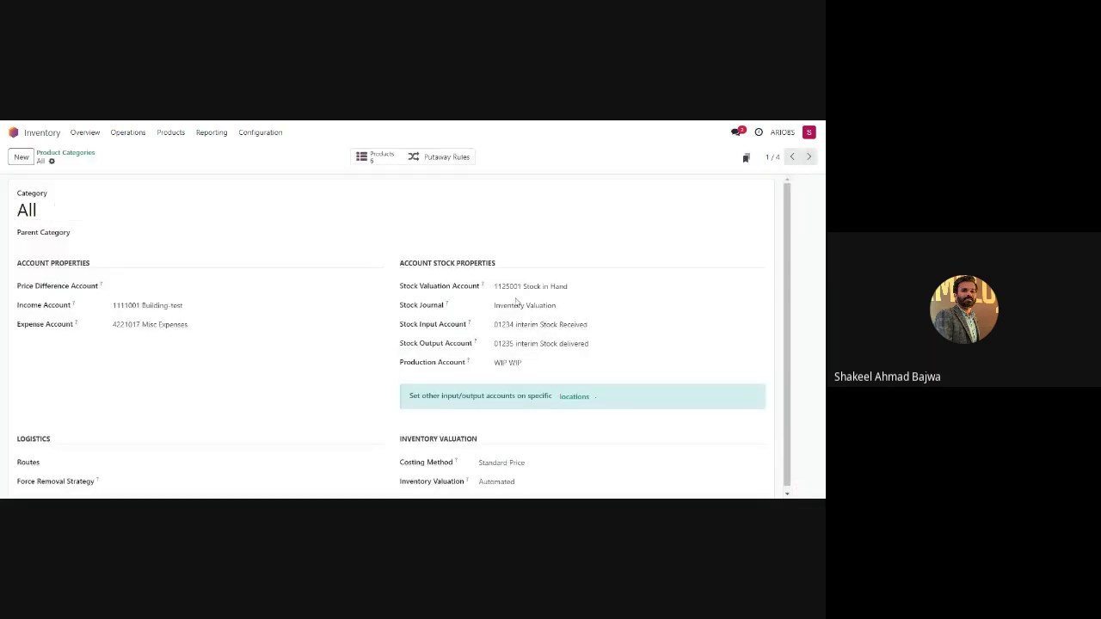
pyautogui.scroll(-1, 789, 268)
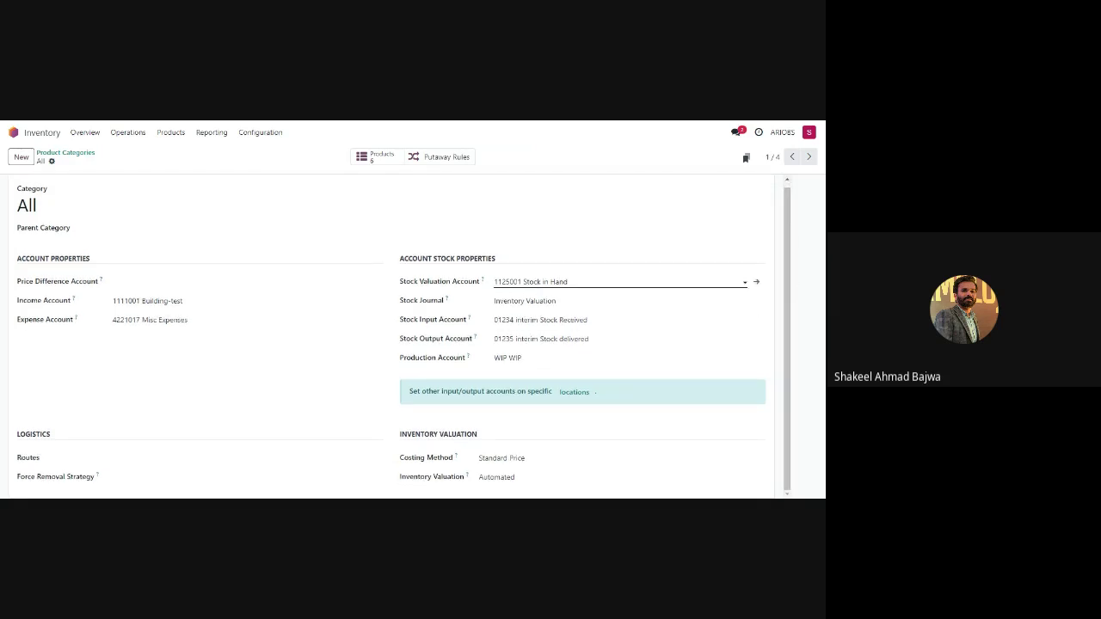
pyautogui.click(534, 281)
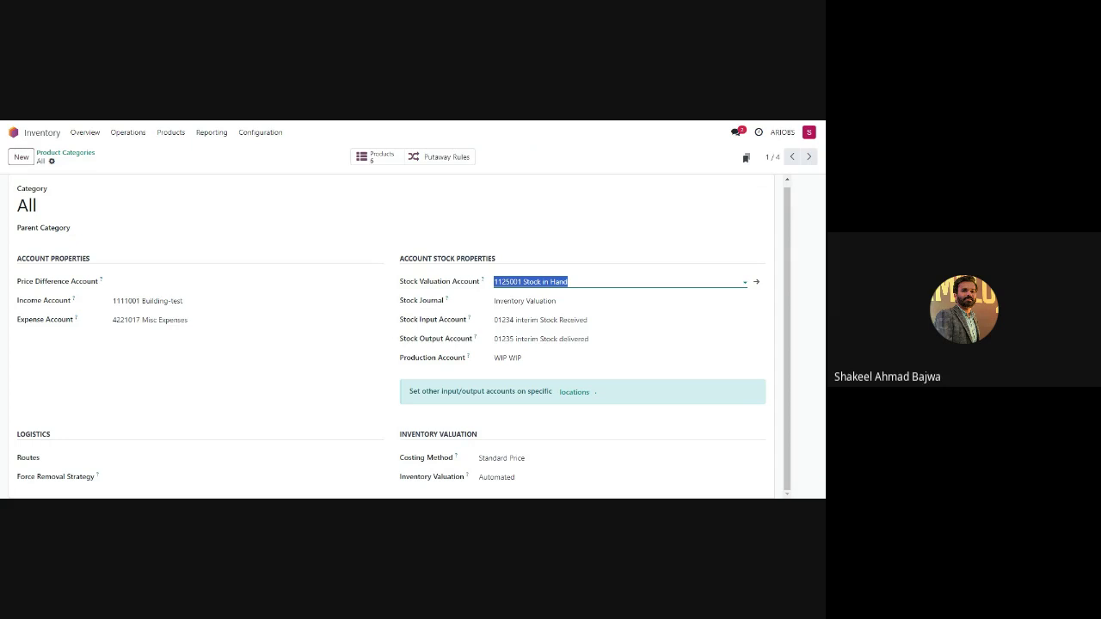
pyautogui.click(576, 300)
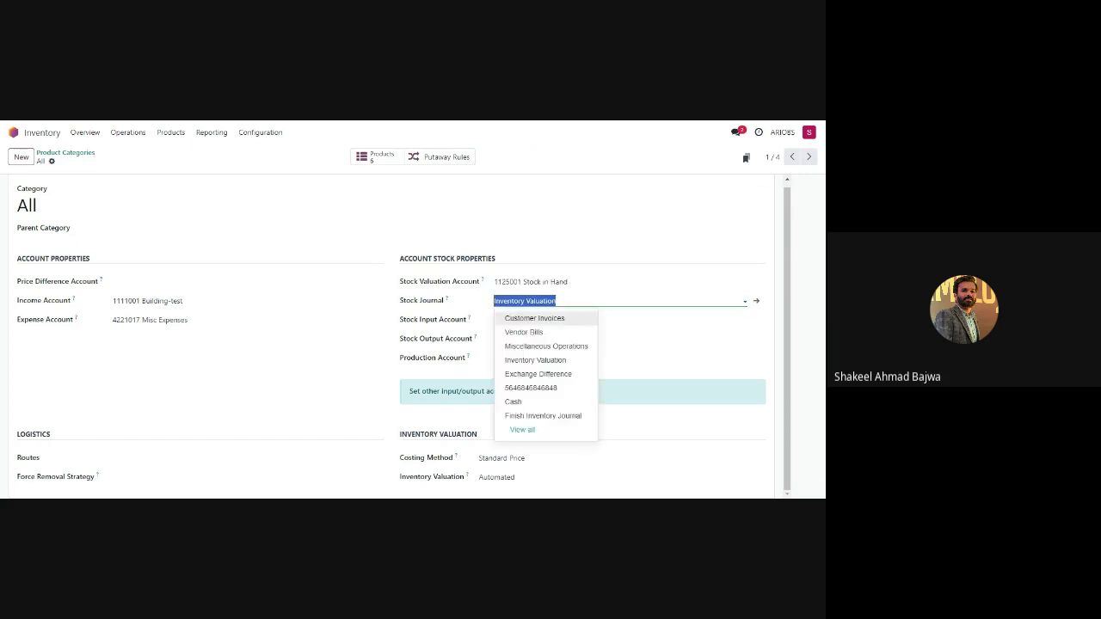
pyautogui.press('Escape')
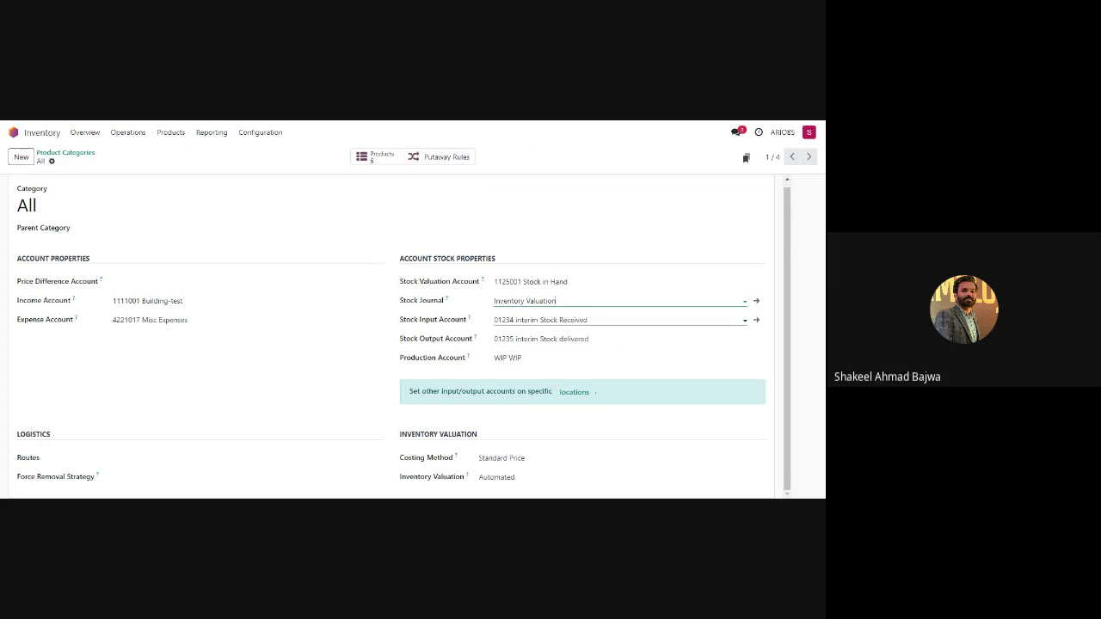
pyautogui.click(540, 320)
pyautogui.press('Return')
pyautogui.hotkey('ctrl', 'a')
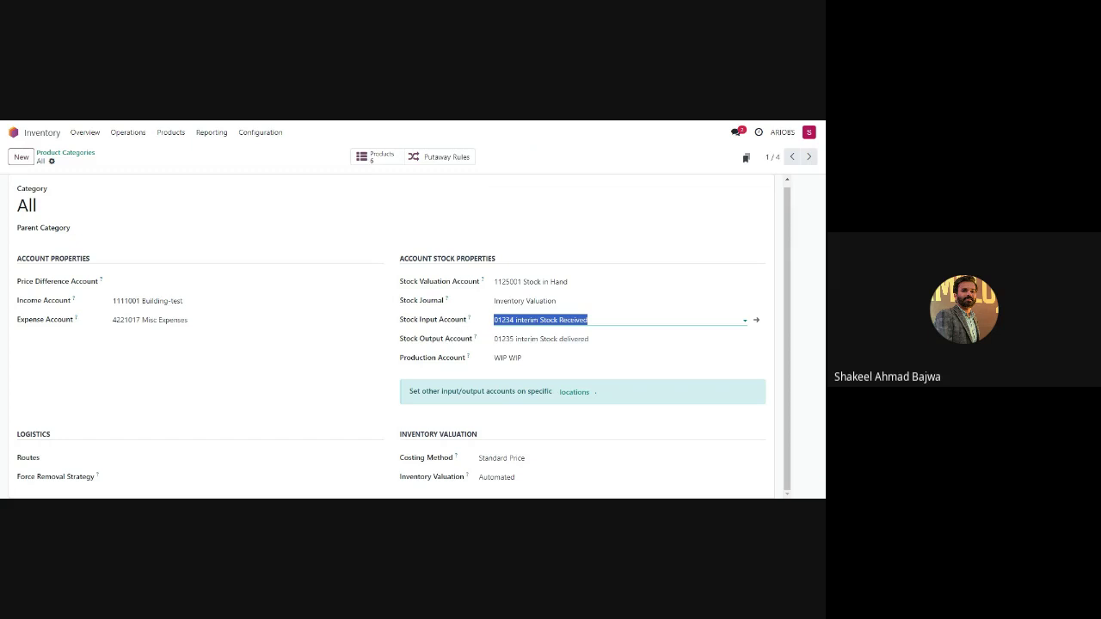
pyautogui.press('Down')
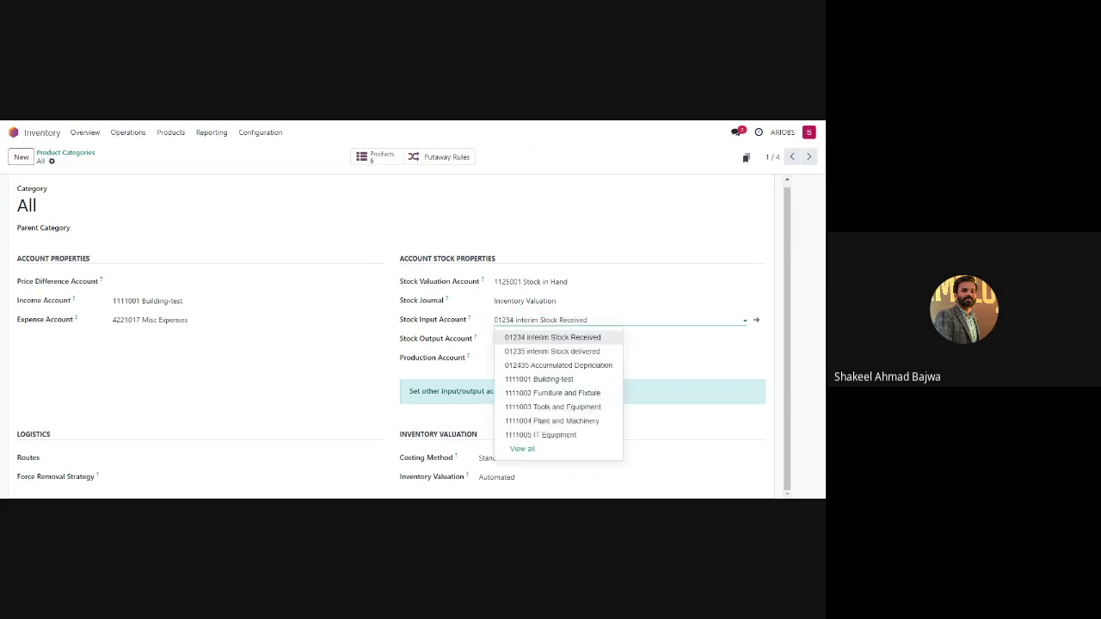
pyautogui.press('Return')
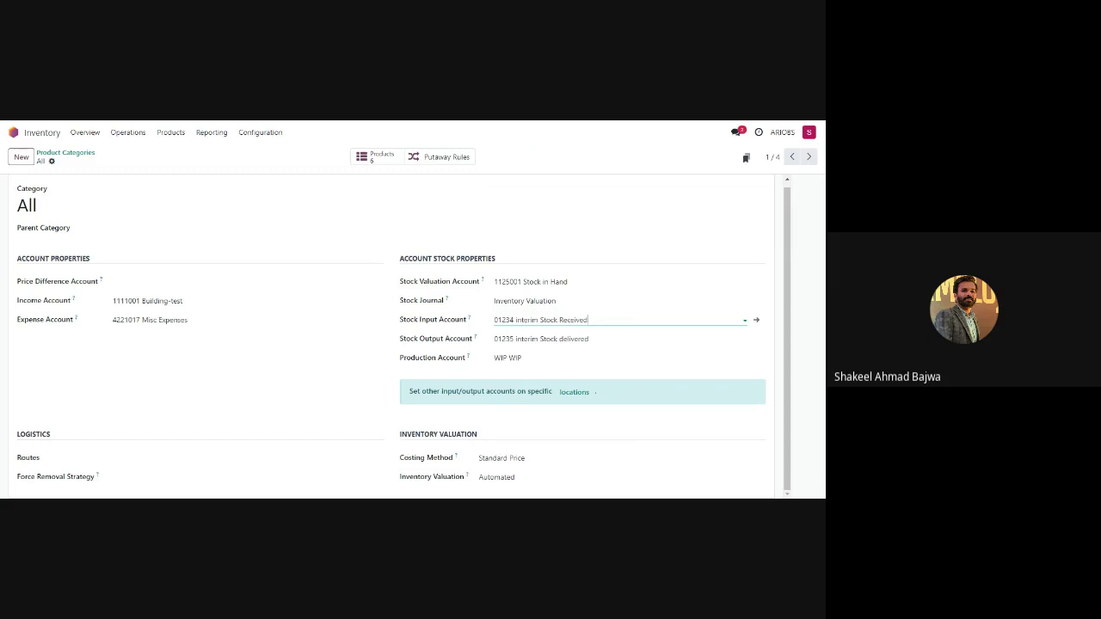
# - Examine the All category's Stock Output Account, Production Account and Expense Account
pyautogui.click(542, 339)
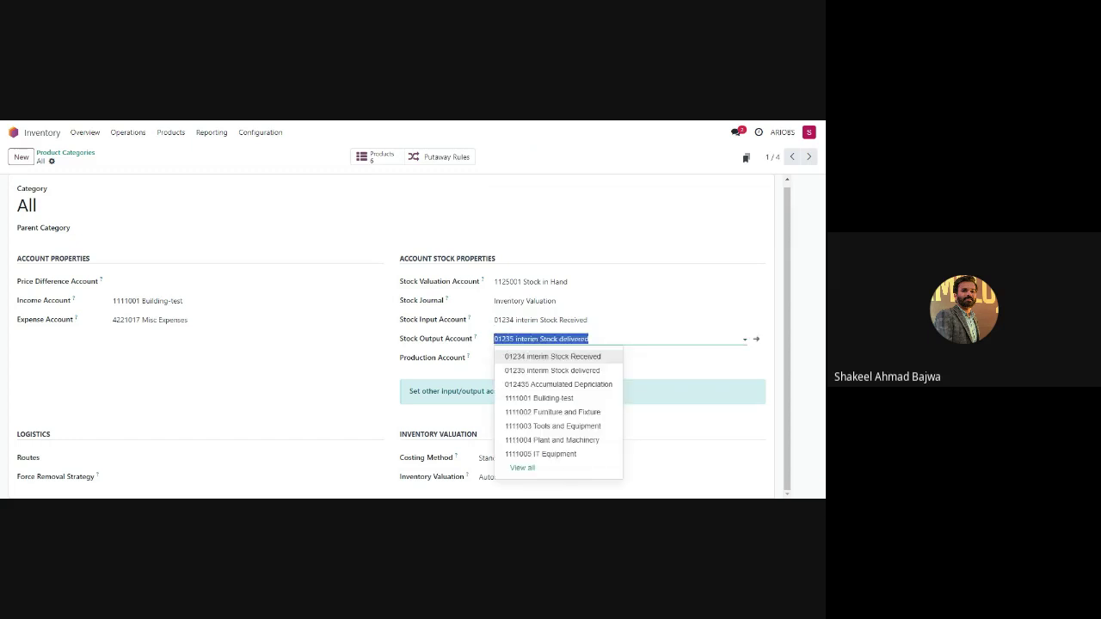
pyautogui.click(589, 339)
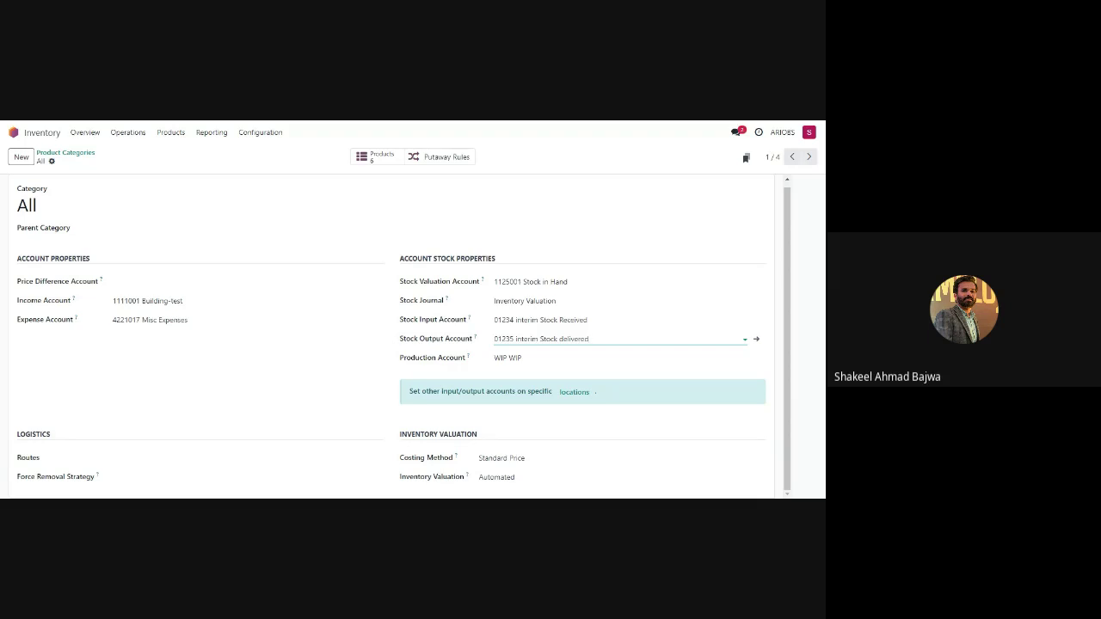
pyautogui.hotkey('ctrl', 'a')
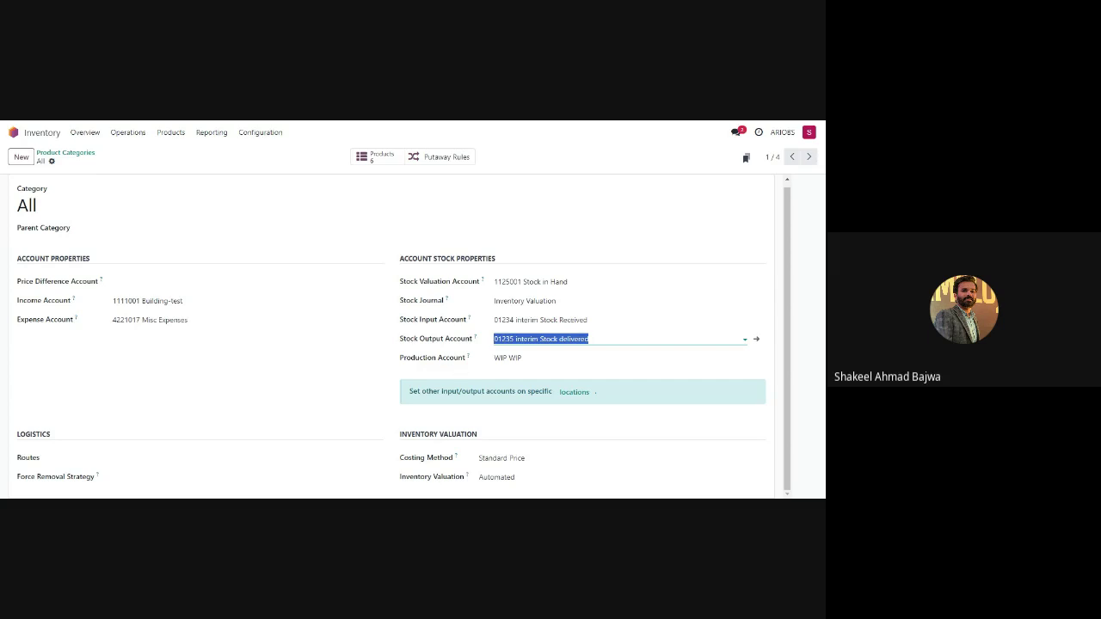
pyautogui.click(516, 358)
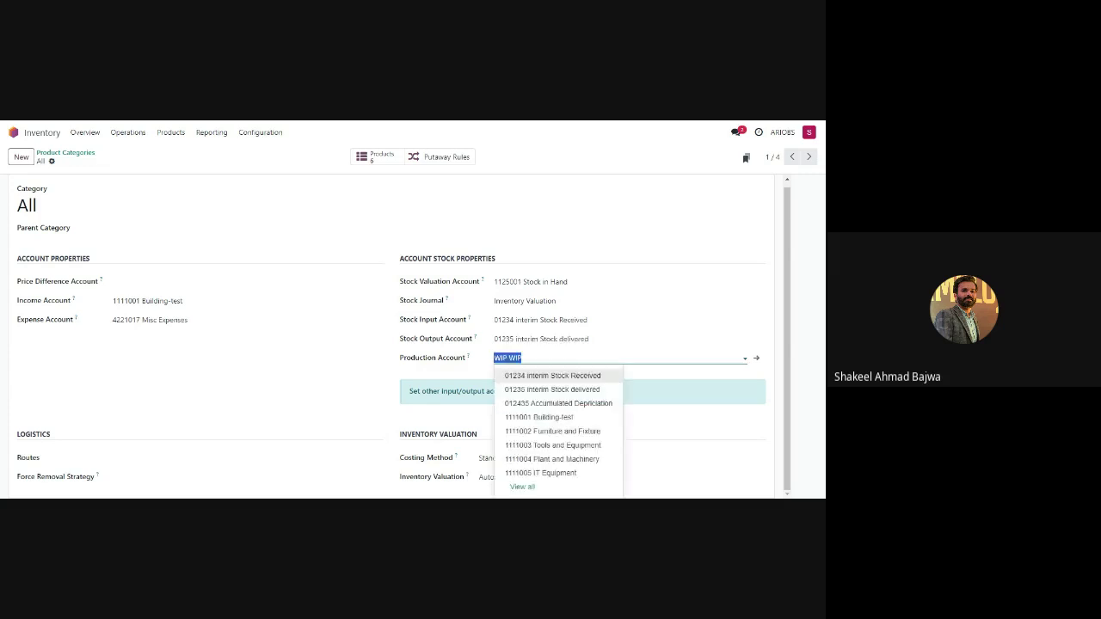
pyautogui.press('Escape')
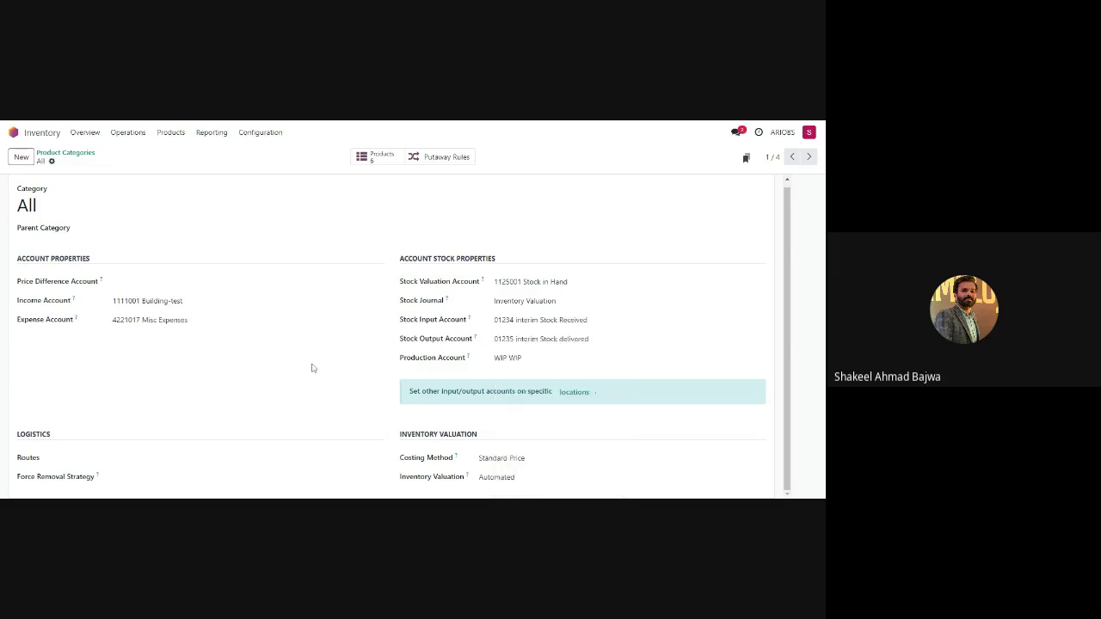
pyautogui.hotkey('shift', 'Tab')
pyautogui.press('Tab')
pyautogui.click(150, 320)
pyautogui.hotkey('ctrl', 'a')
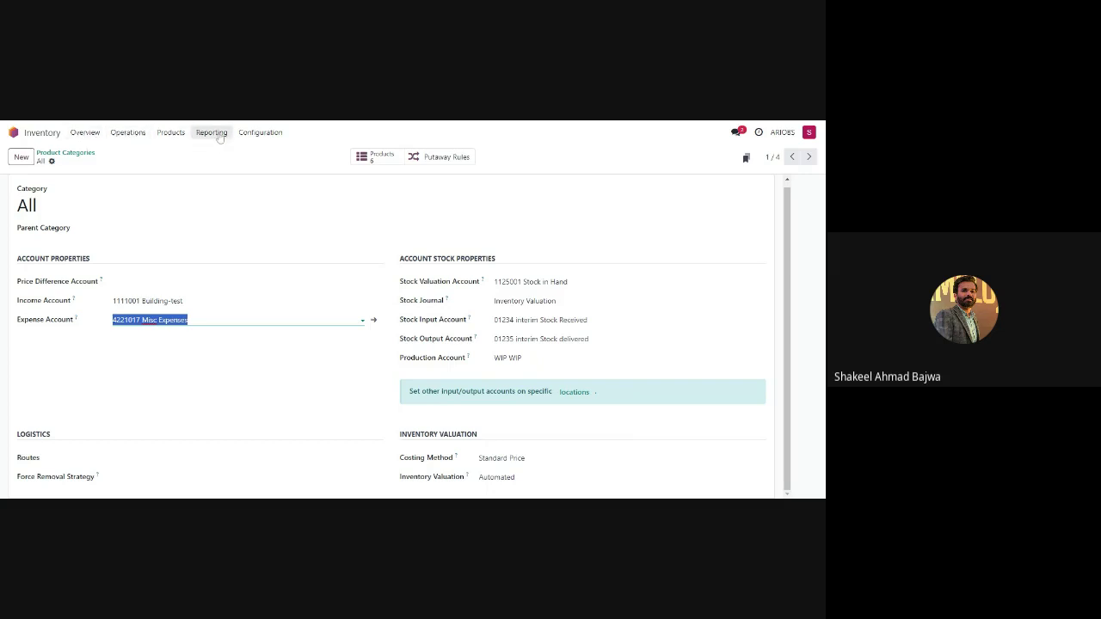
# - In the physical inventory, enter counted quantities of 4 for Round Table Four Legs and 9 for cheese Burger
pyautogui.click(175, 135)
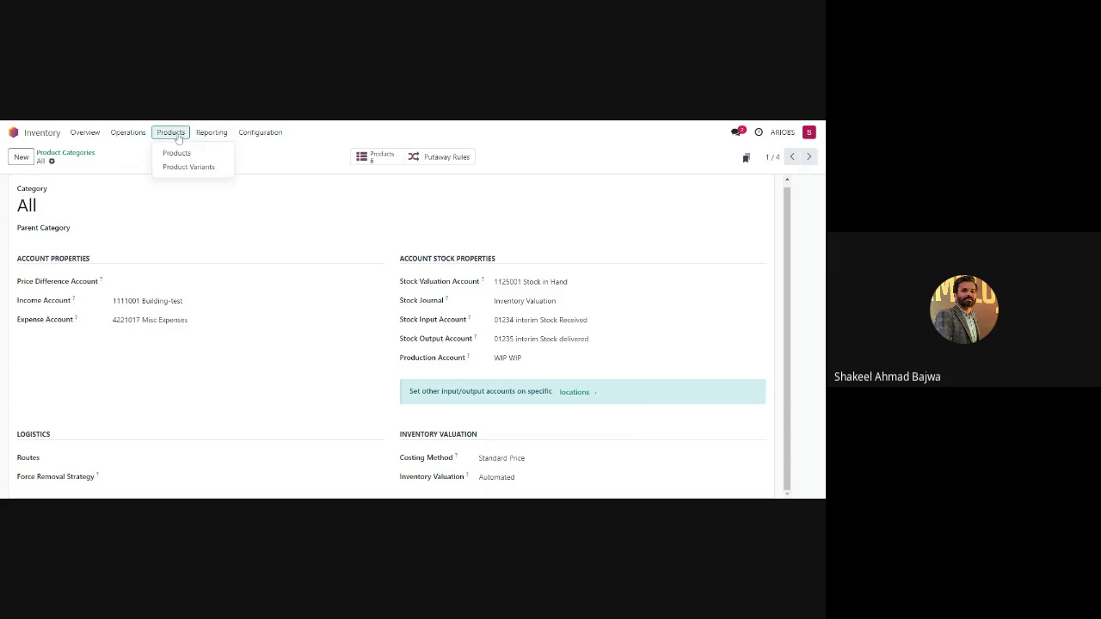
pyautogui.click(243, 135)
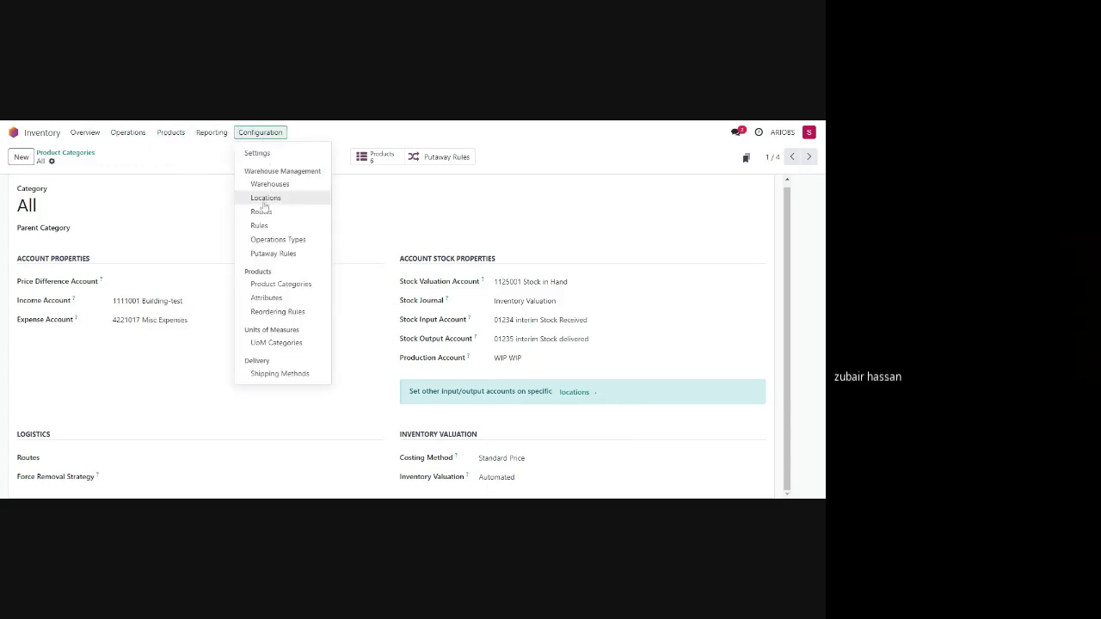
pyautogui.moveTo(133, 135)
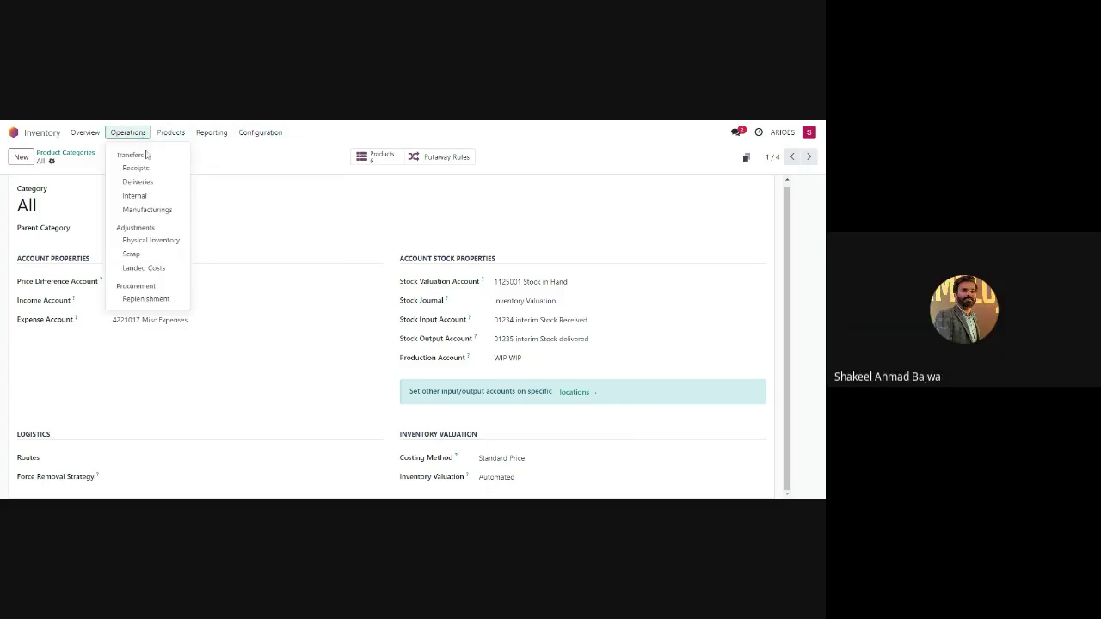
pyautogui.click(151, 240)
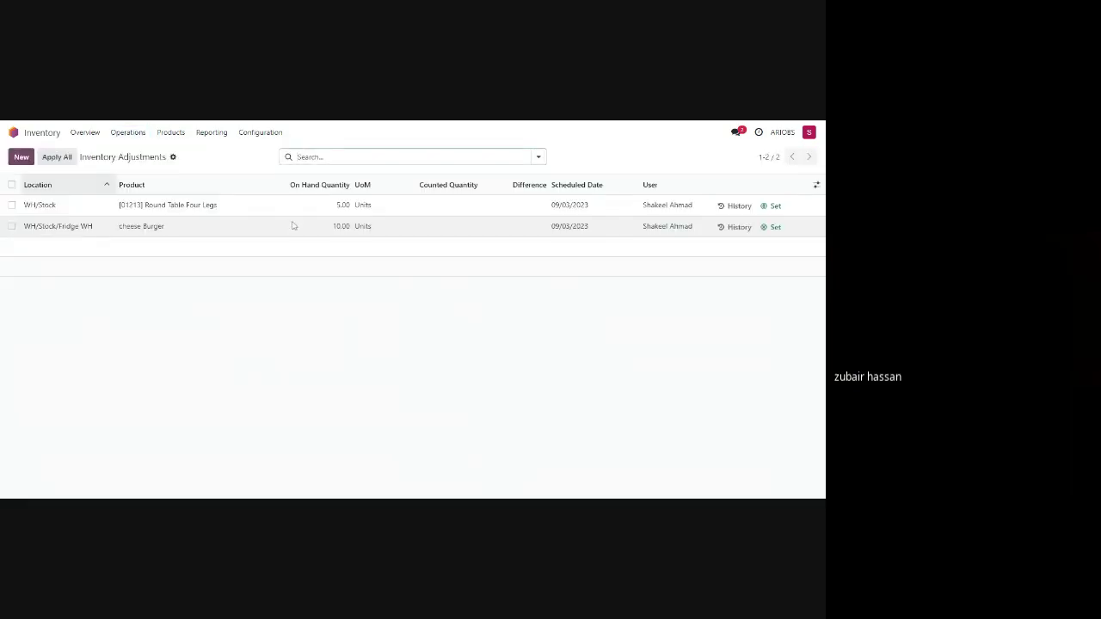
pyautogui.click(462, 205)
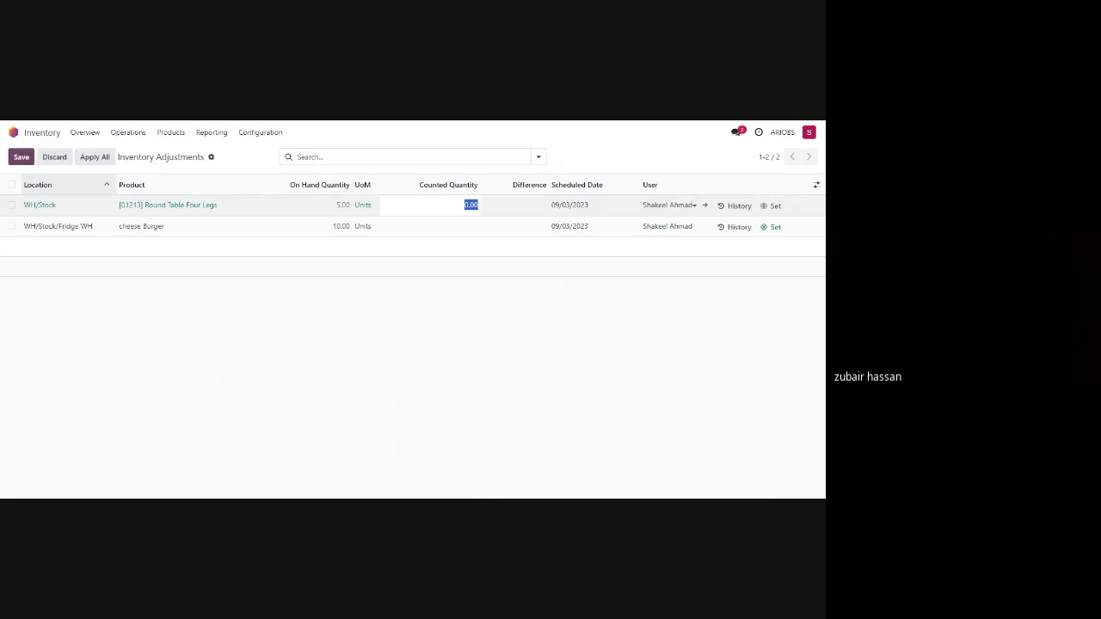
pyautogui.write('4')
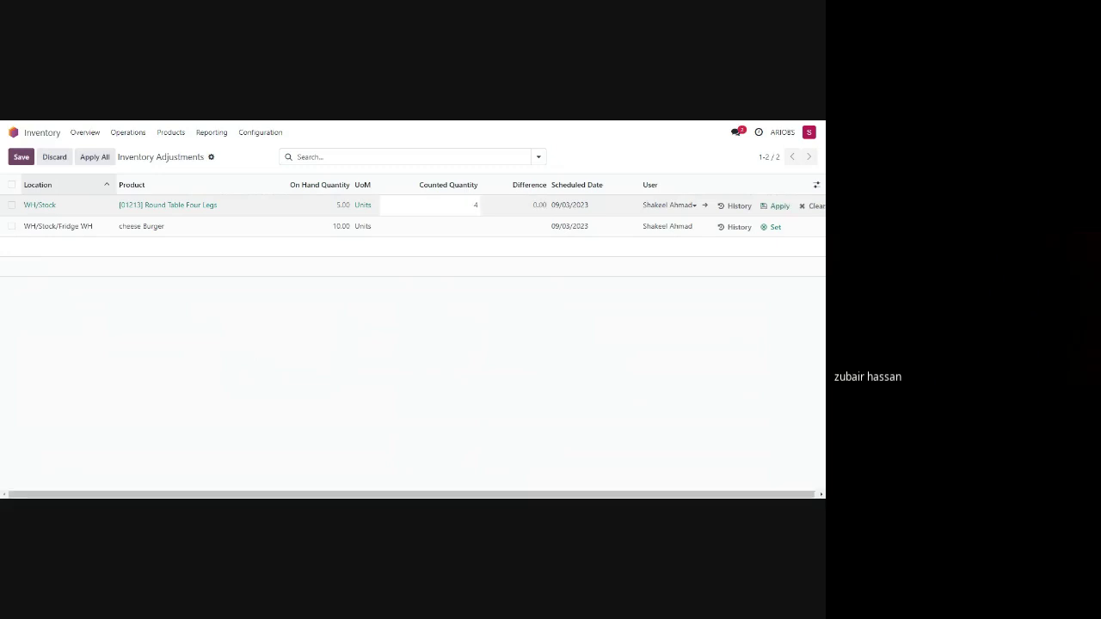
pyautogui.click(467, 226)
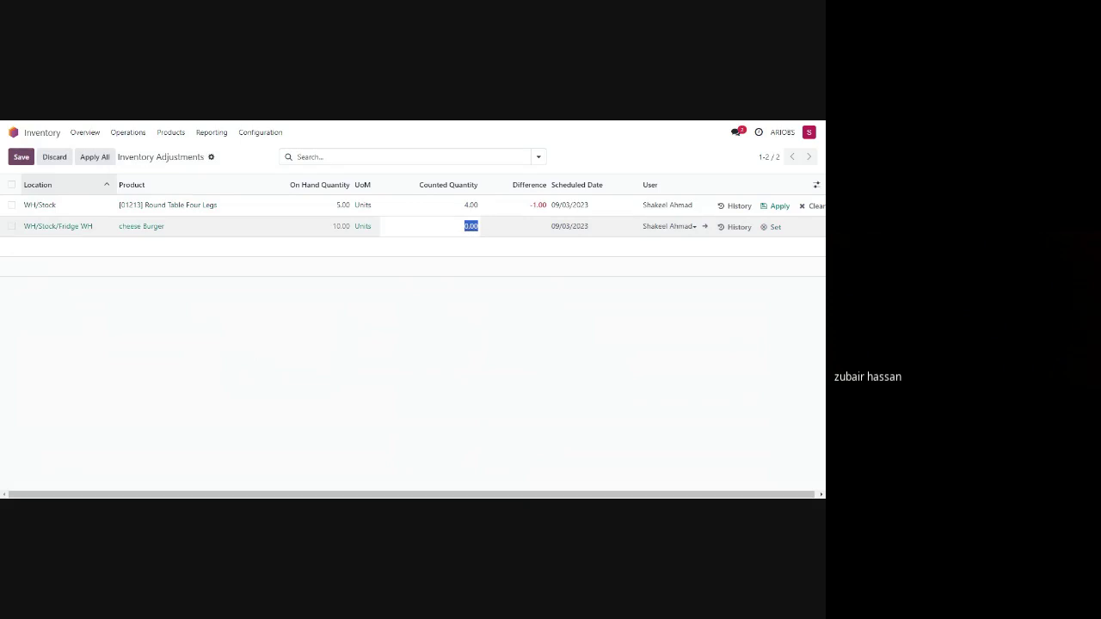
pyautogui.write('9')
pyautogui.click(457, 258)
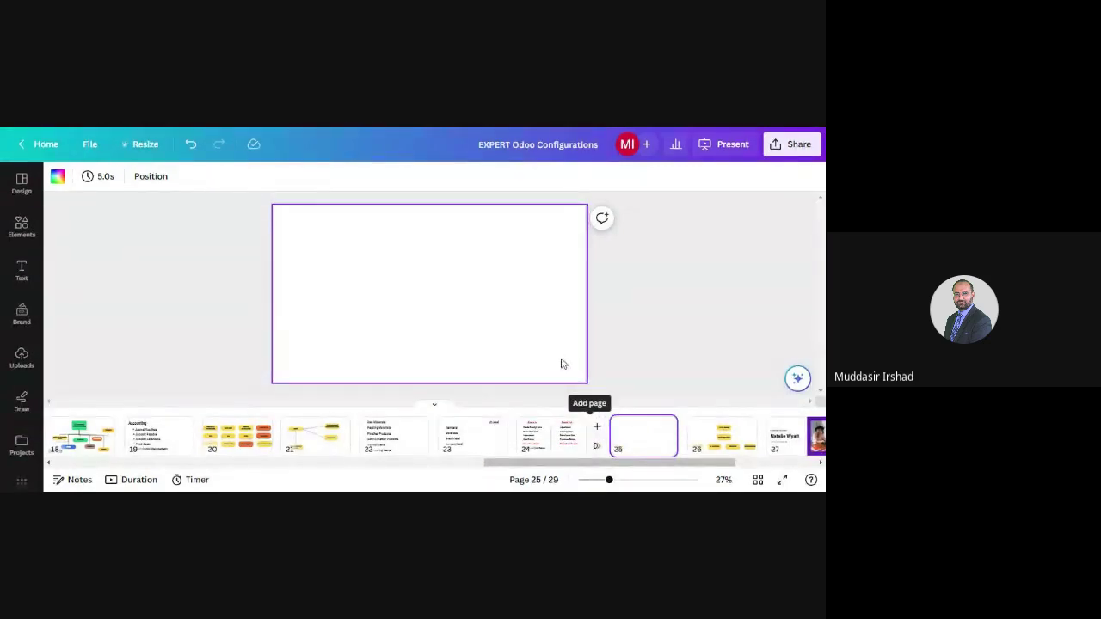
pyautogui.moveTo(611, 483)
pyautogui.mouseDown()
pyautogui.moveTo(622, 482)
pyautogui.moveTo(613, 484)
pyautogui.mouseUp()
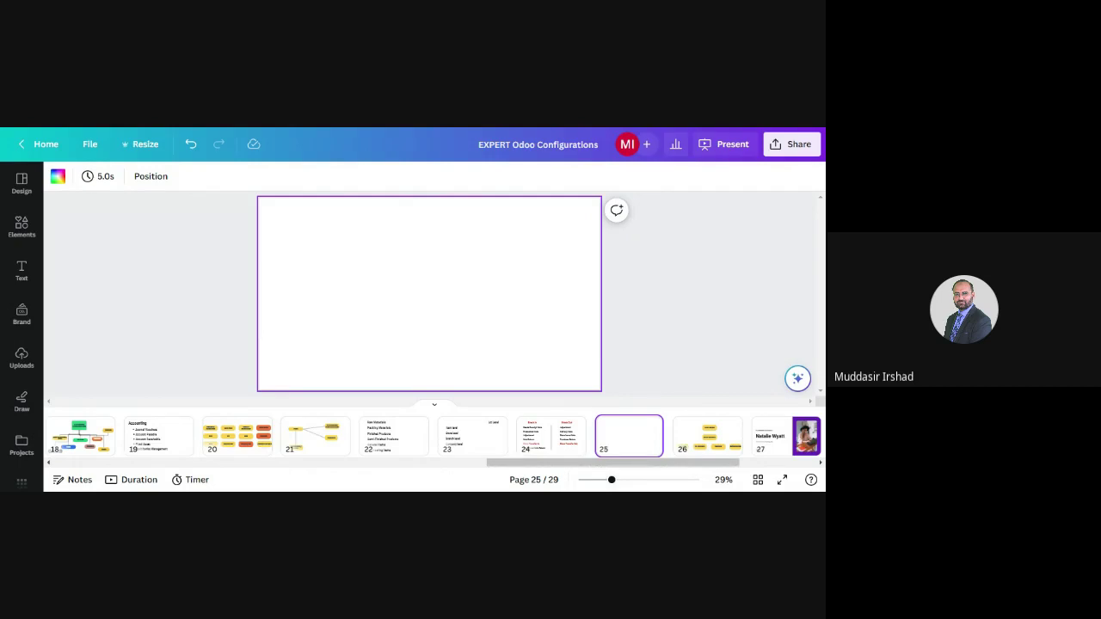
# - Add a text reading "PO" in the upper-left part of blank page 25 and enlarge it to size 78.1
pyautogui.click(383, 319)
pyautogui.press('t')
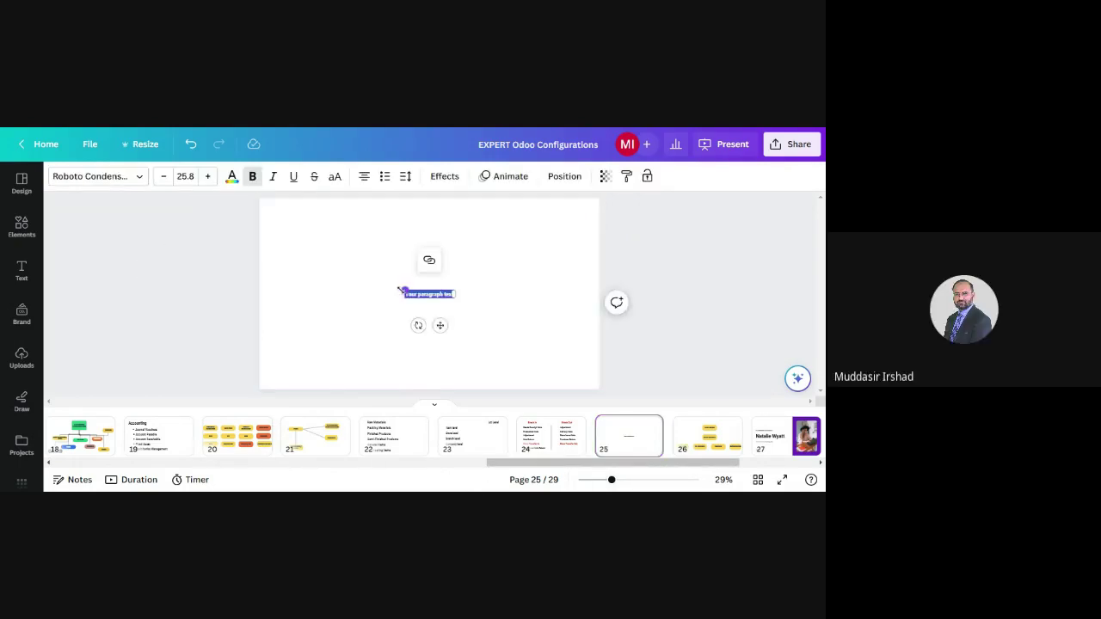
pyautogui.click(381, 289)
pyautogui.moveTo(430, 301); pyautogui.dragTo(350, 254)
pyautogui.doubleClick(350, 254)
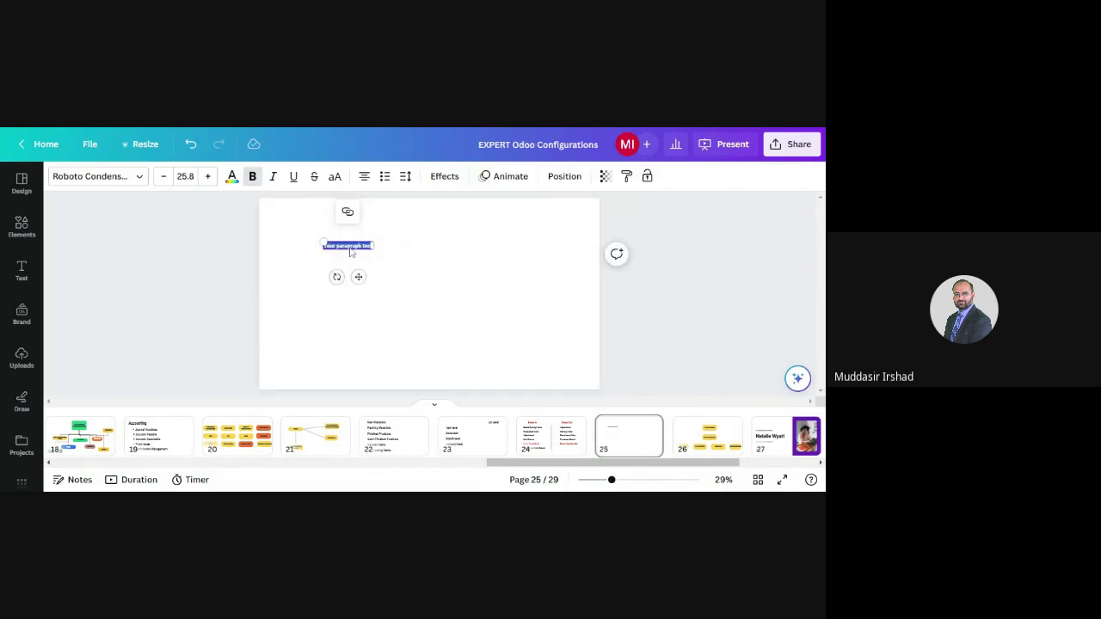
pyautogui.write('A')
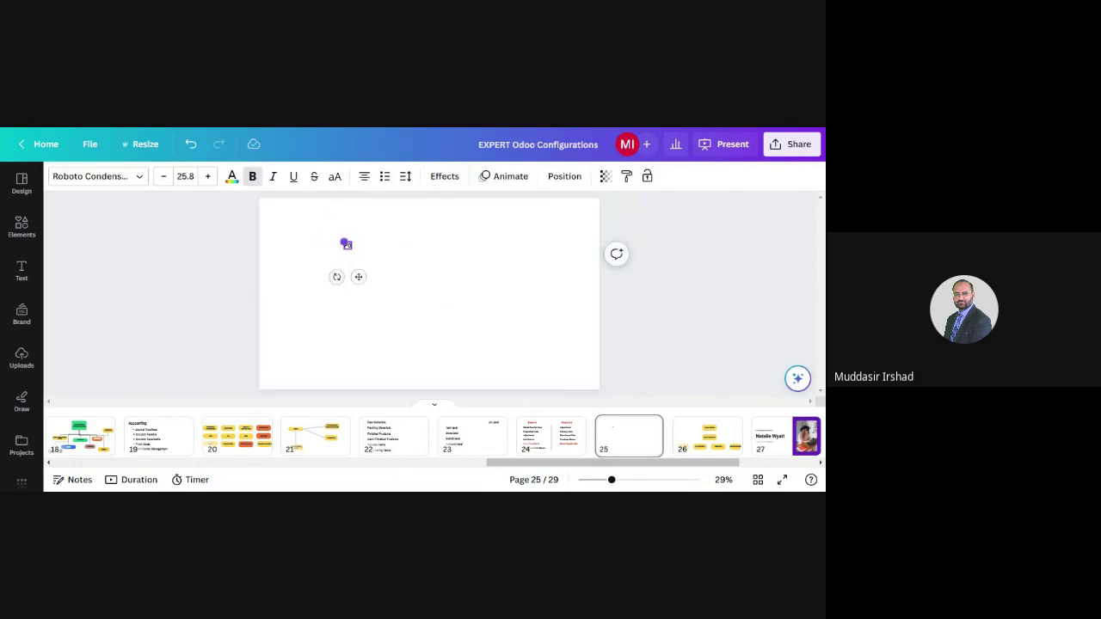
pyautogui.write('O')
pyautogui.click(394, 240)
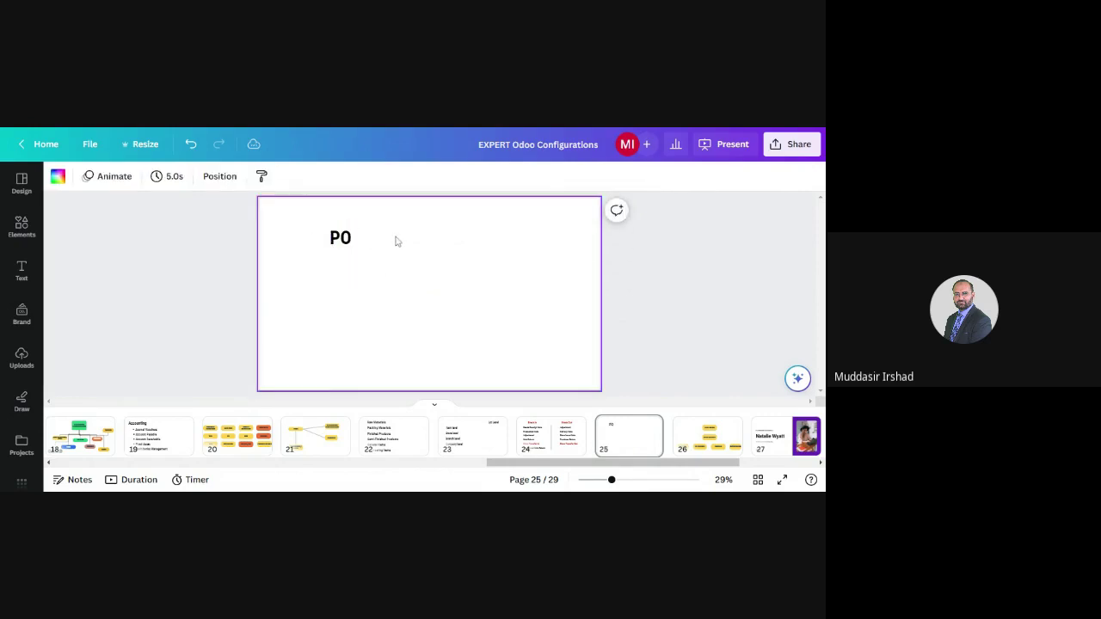
# - Duplicate the PO text, place the copy directly below it and change its wording to "GRN"
pyautogui.click(348, 244)
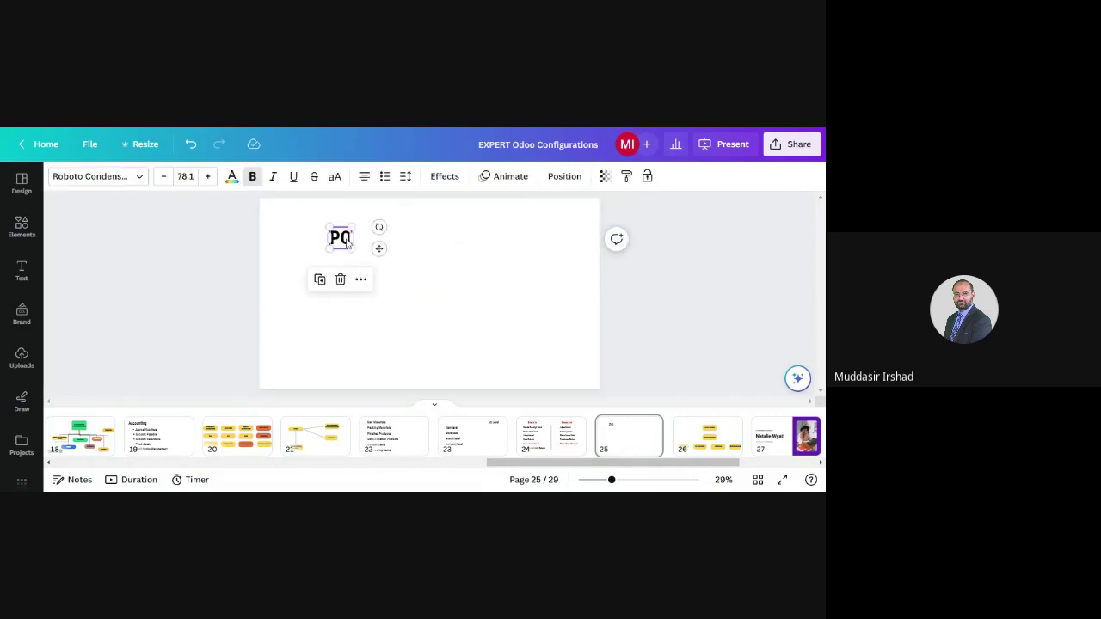
pyautogui.click(319, 279)
pyautogui.moveTo(339, 239); pyautogui.dragTo(341, 284)
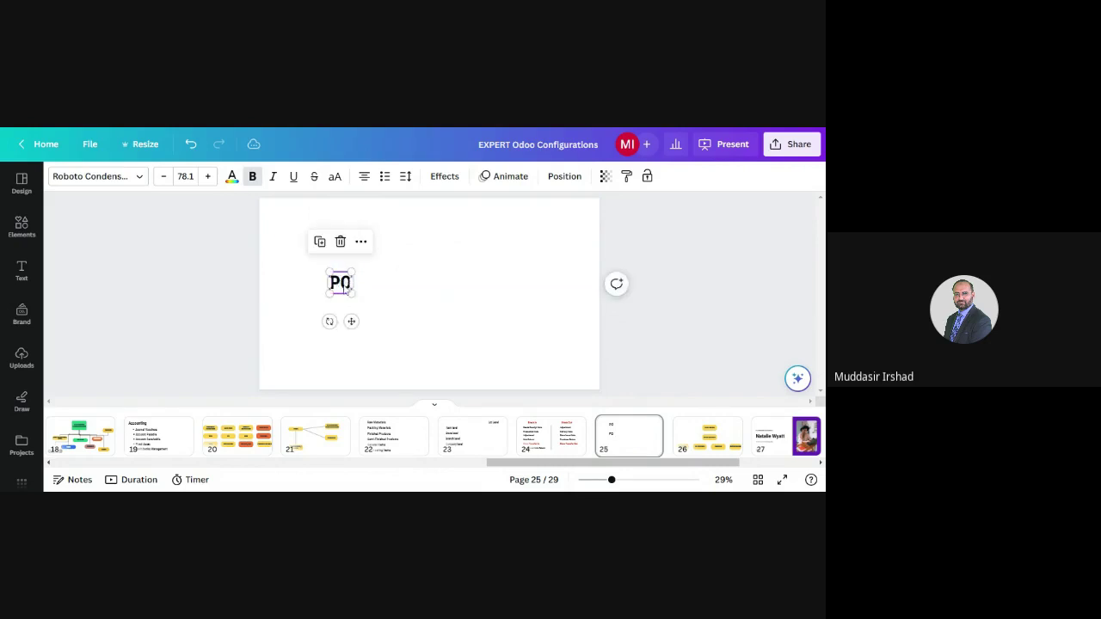
pyautogui.doubleClick(342, 285)
pyautogui.write('GRN')
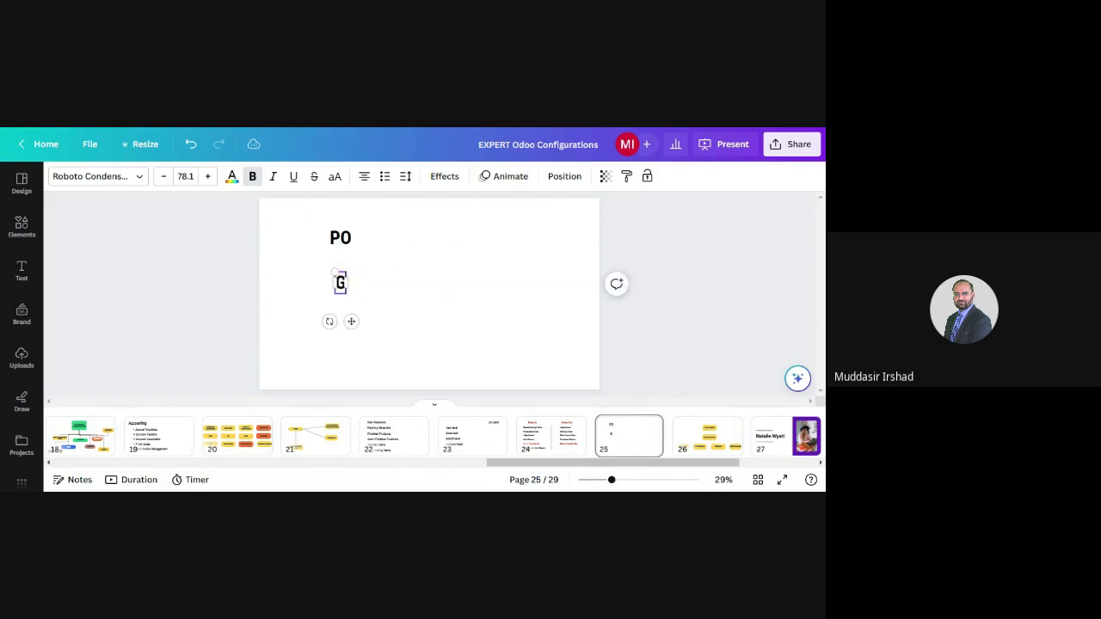
pyautogui.click(390, 301)
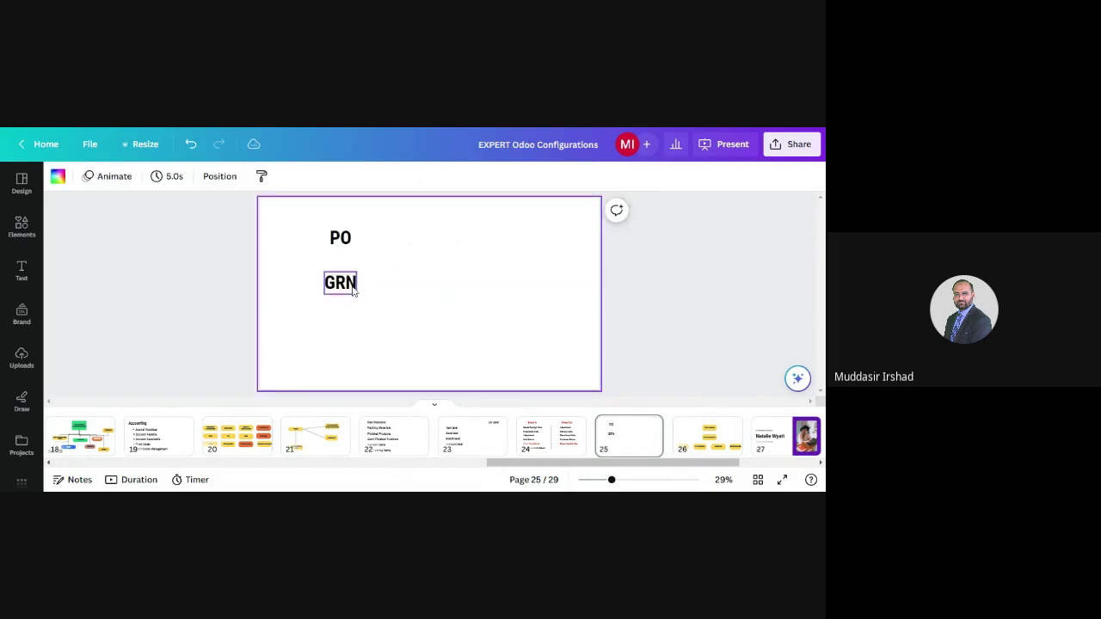
# - Duplicate the GRN text below itself, change the copy to "Invoice" and align its left edge with GRN
pyautogui.click(349, 287)
pyautogui.click(319, 242)
pyautogui.moveTo(342, 286); pyautogui.dragTo(344, 338)
pyautogui.doubleClick(344, 337)
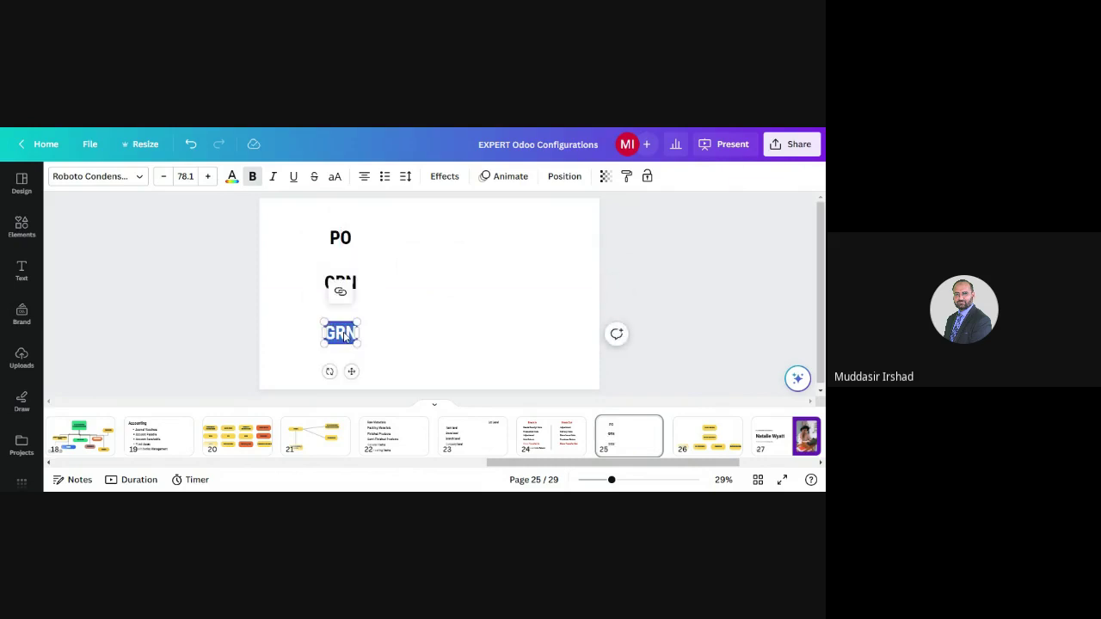
pyautogui.write('Invoice')
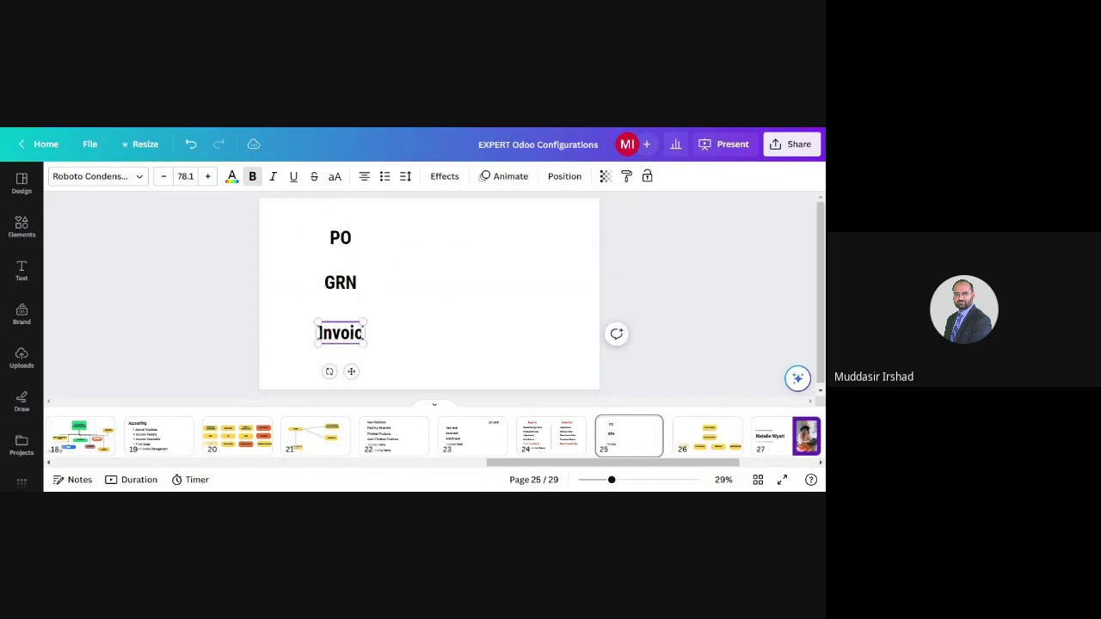
pyautogui.click(488, 325)
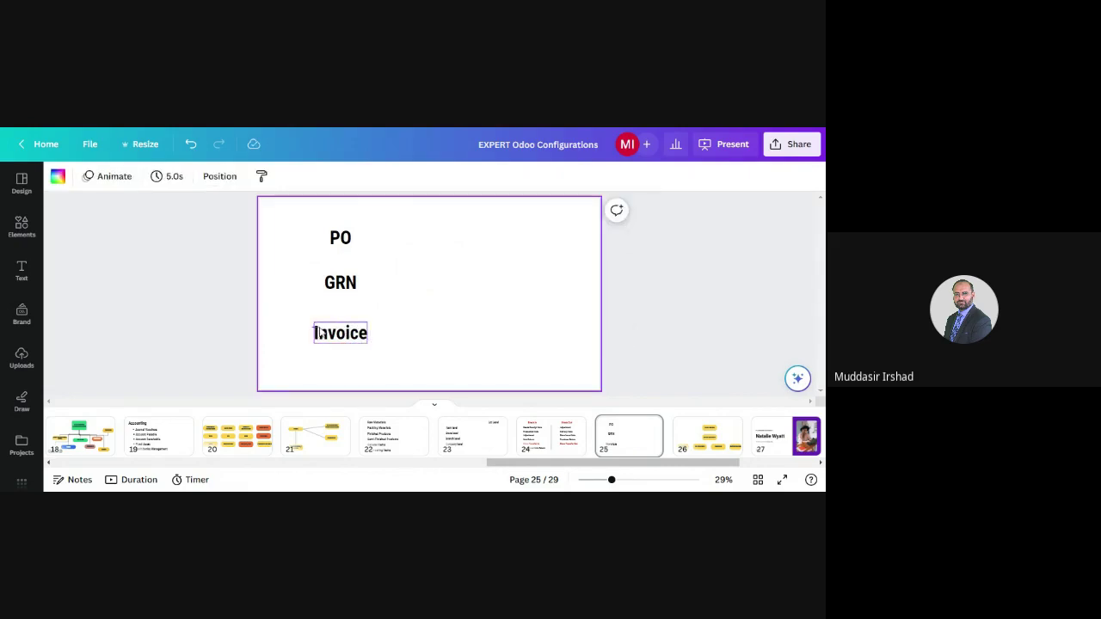
pyautogui.click(327, 341)
pyautogui.moveTo(328, 341); pyautogui.dragTo(335, 334)
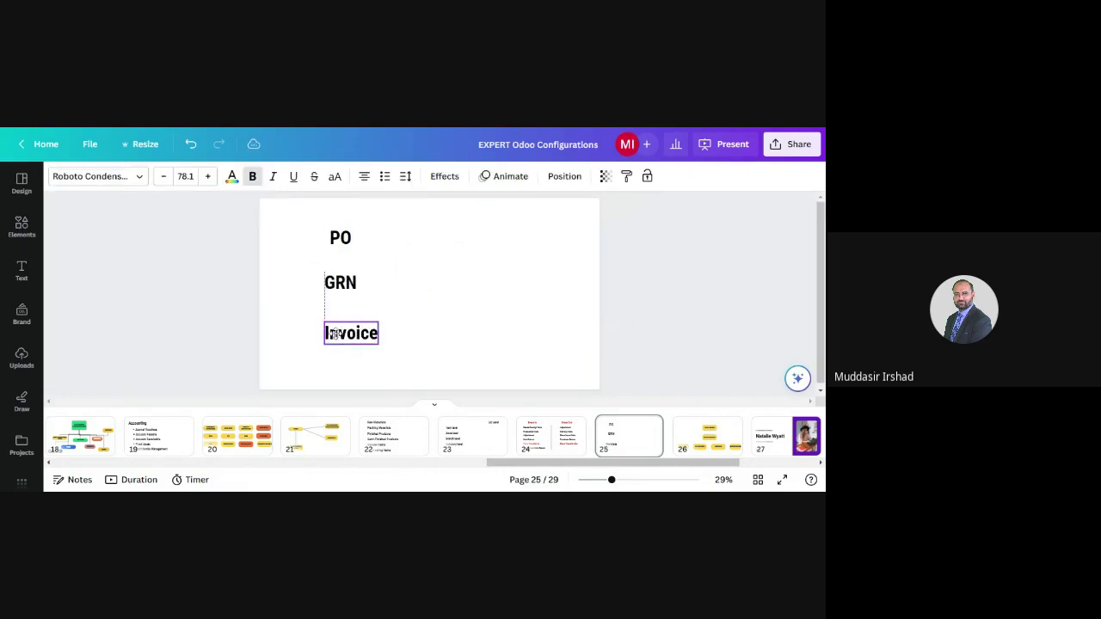
pyautogui.click(476, 307)
# - Duplicate the PO text, place the copy beside it in the same row and change it to "20"
pyautogui.click(351, 239)
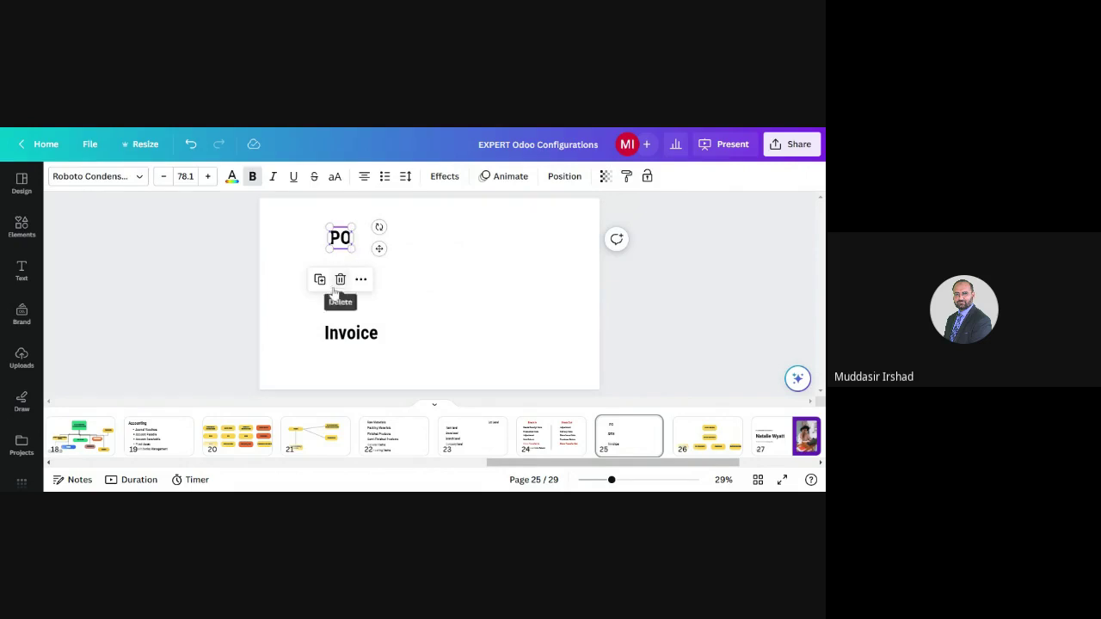
pyautogui.hotkey('ctrl', 'd')
pyautogui.moveTo(351, 238); pyautogui.dragTo(406, 243)
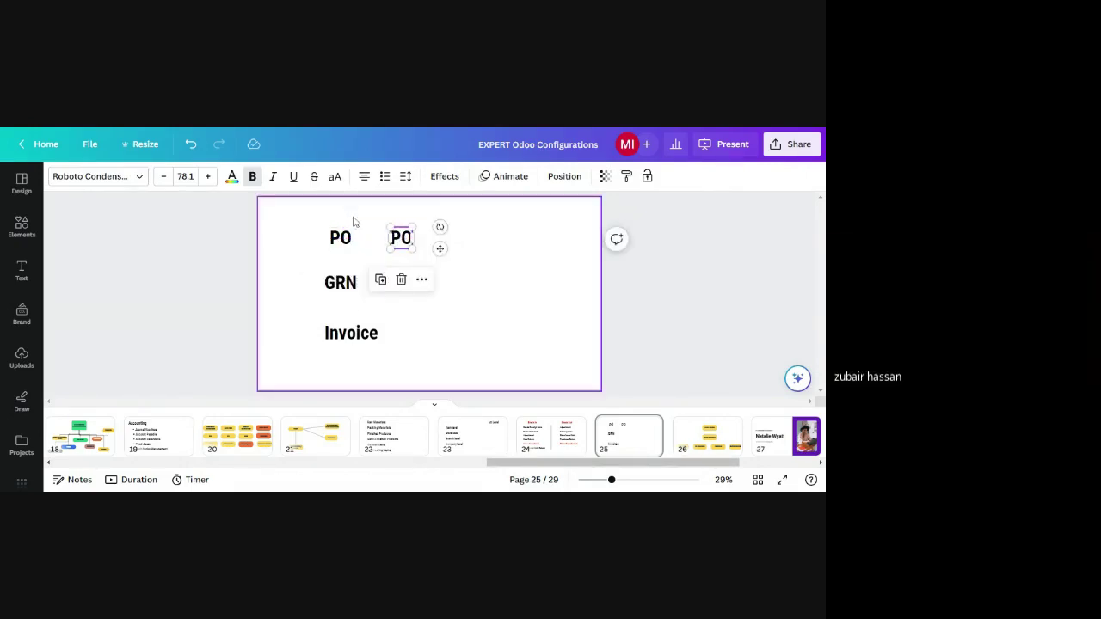
pyautogui.doubleClick(410, 245)
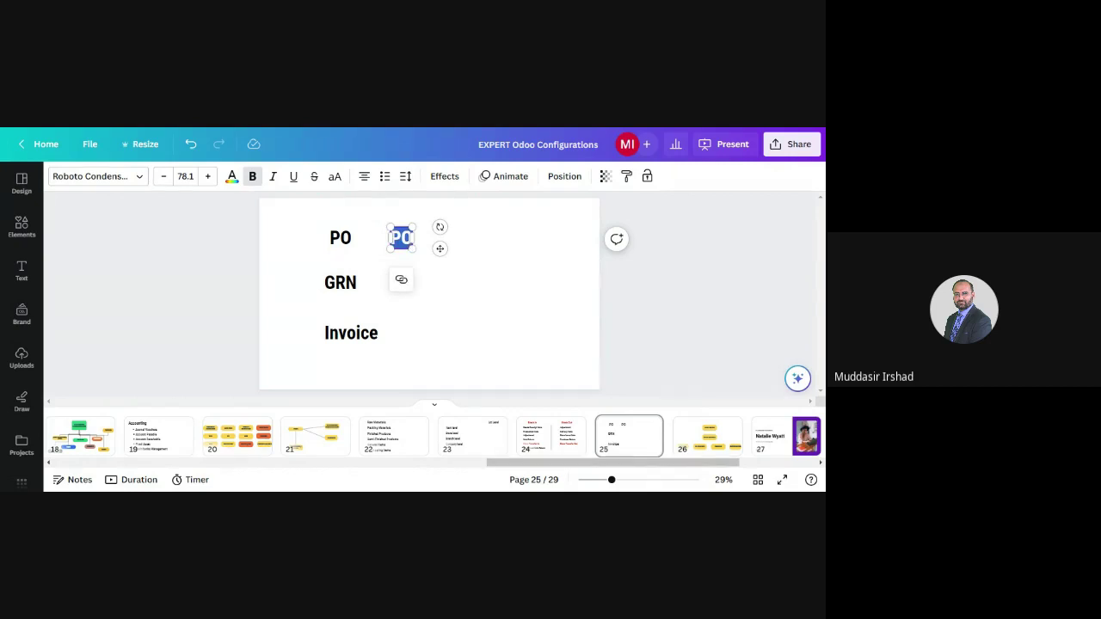
pyautogui.write('2')
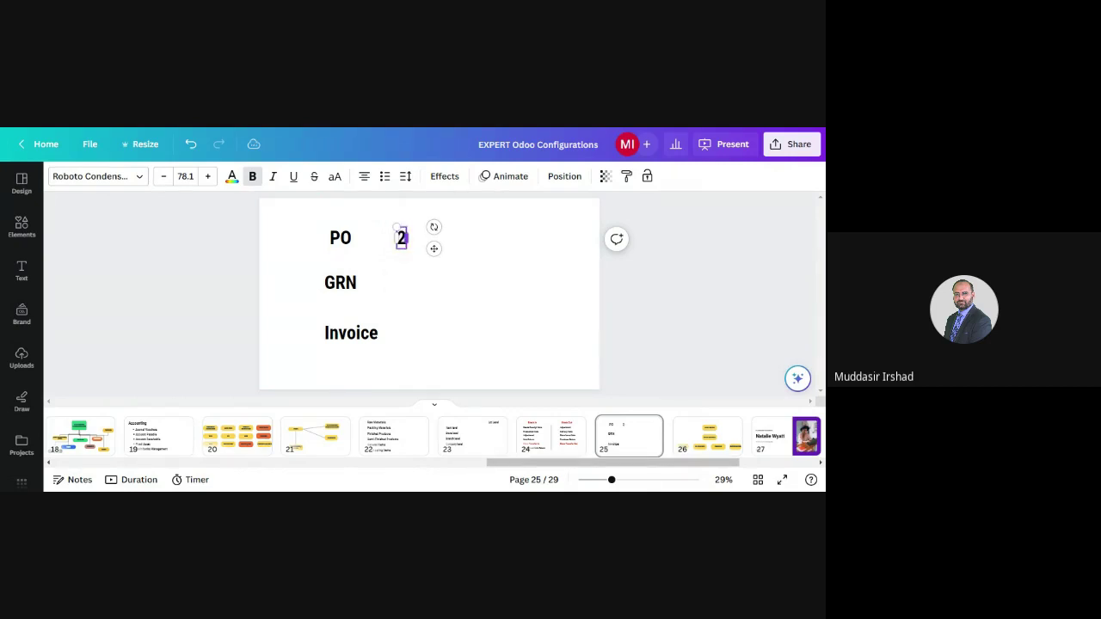
pyautogui.write('0')
pyautogui.click(459, 327)
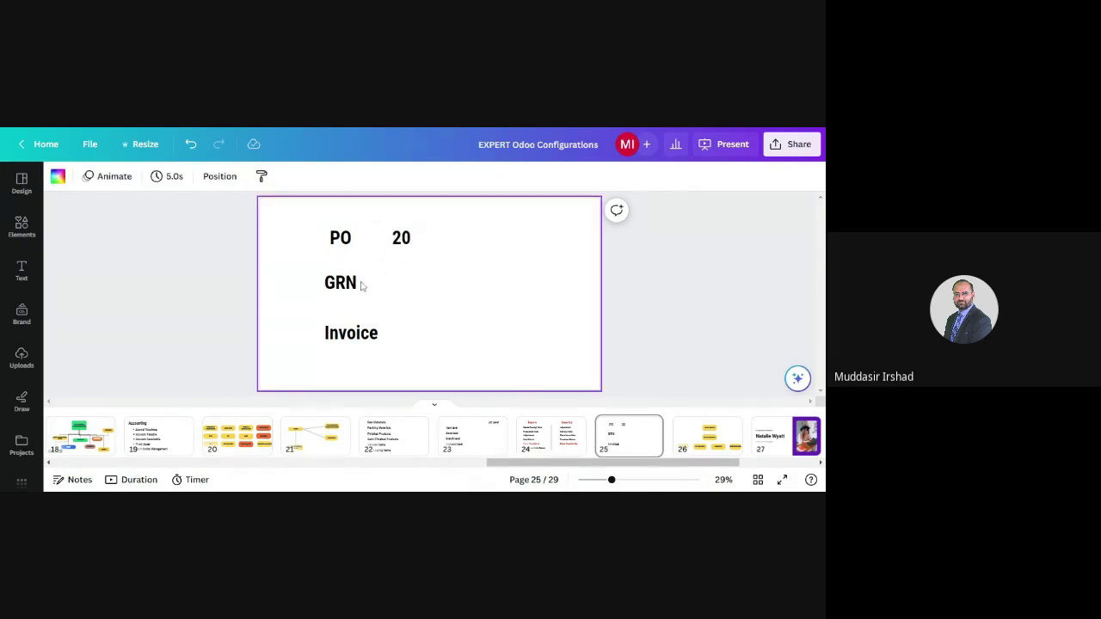
# - Duplicate the 20 from the PO row and place the copy in the GRN row directly beneath it
pyautogui.click(401, 244)
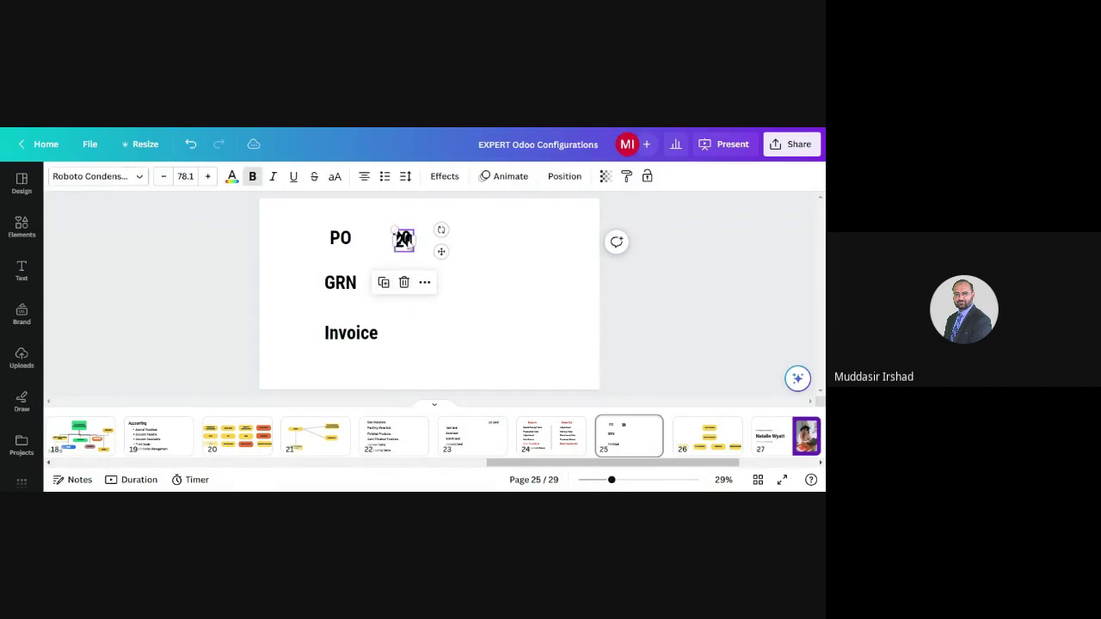
pyautogui.click(381, 279)
pyautogui.moveTo(401, 250); pyautogui.dragTo(401, 283)
pyautogui.click(445, 284)
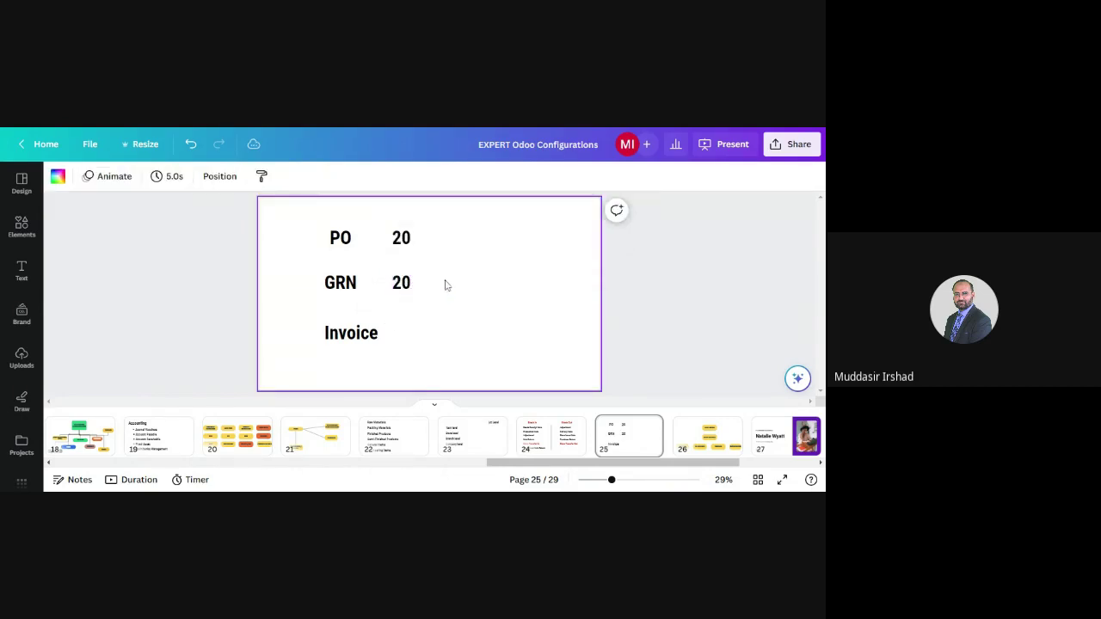
# - Duplicate the PO row's 20, place the copy just above it and change it to the column heading "Rate"
pyautogui.click(401, 239)
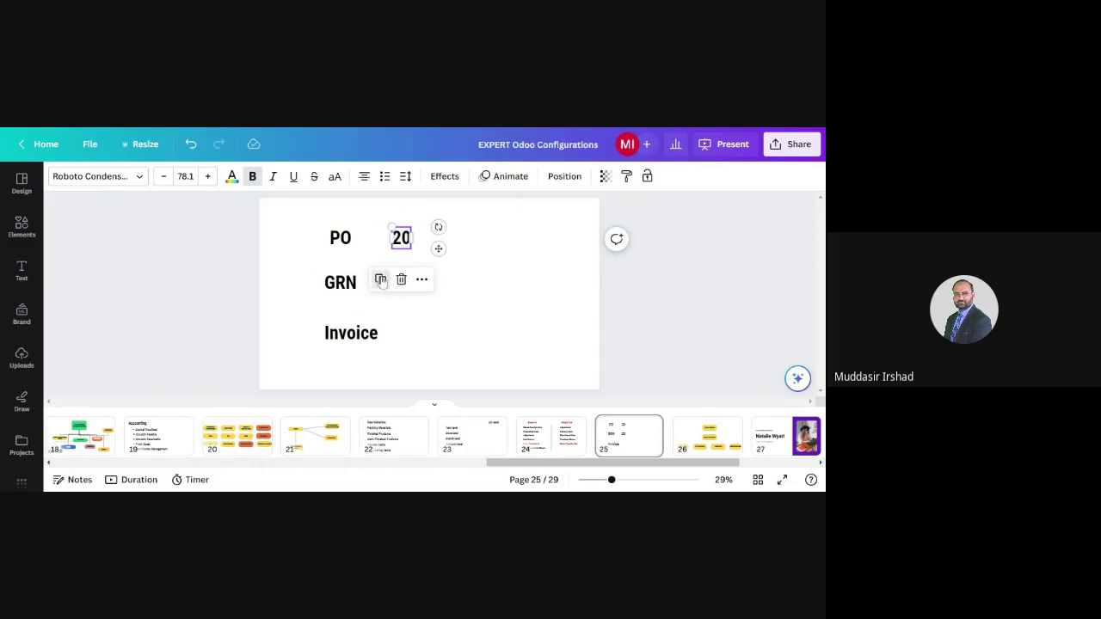
pyautogui.click(381, 280)
pyautogui.moveTo(401, 239); pyautogui.dragTo(401, 217)
pyautogui.doubleClick(405, 218)
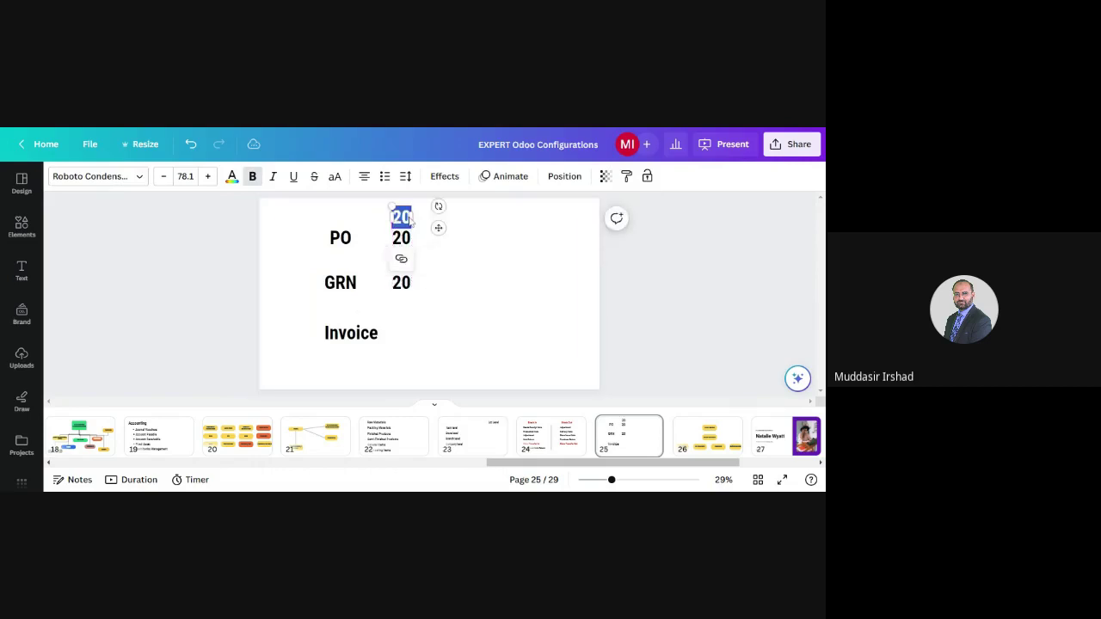
pyautogui.write('Rate')
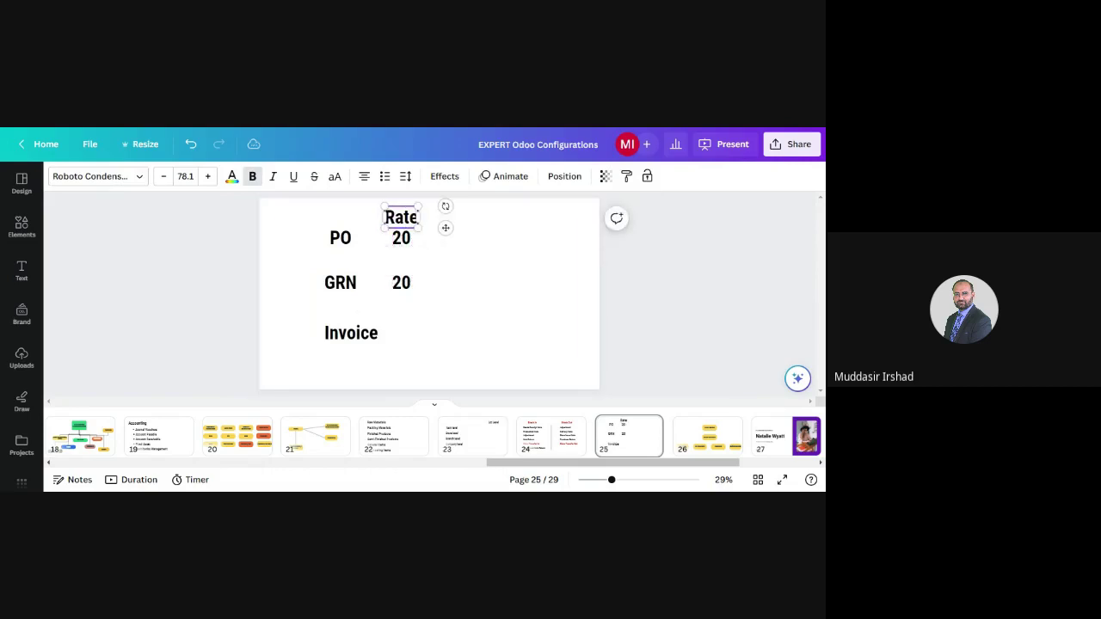
pyautogui.click(432, 240)
# - Duplicate the Rate heading, place the copy farther right in the heading row and change it to "Qty"
pyautogui.click(411, 219)
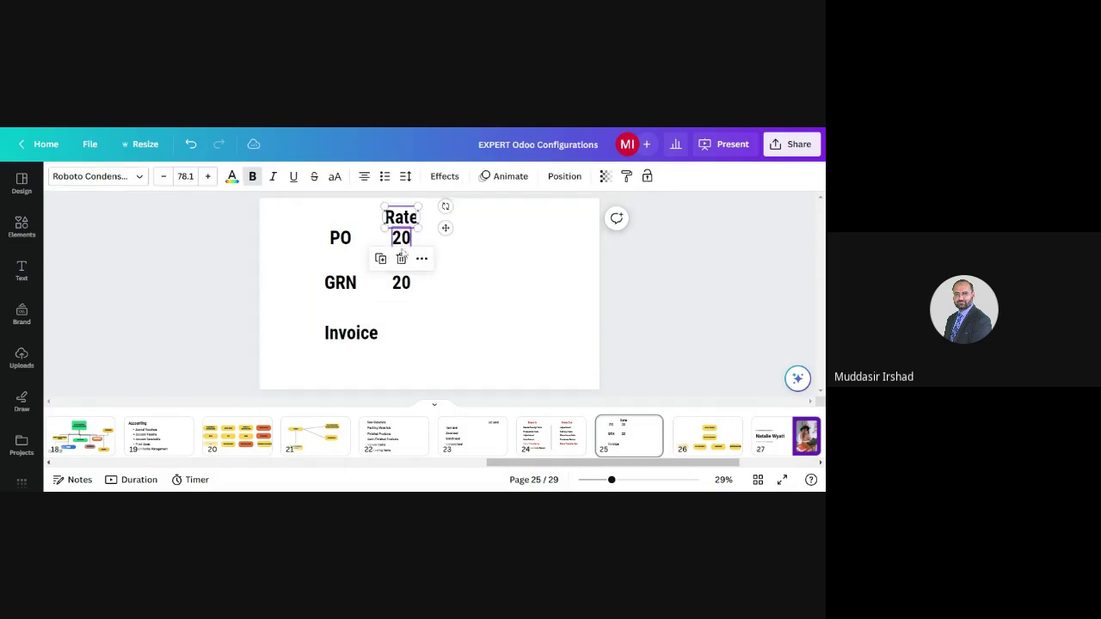
pyautogui.click(384, 261)
pyautogui.moveTo(415, 227); pyautogui.dragTo(488, 222)
pyautogui.doubleClick(486, 219)
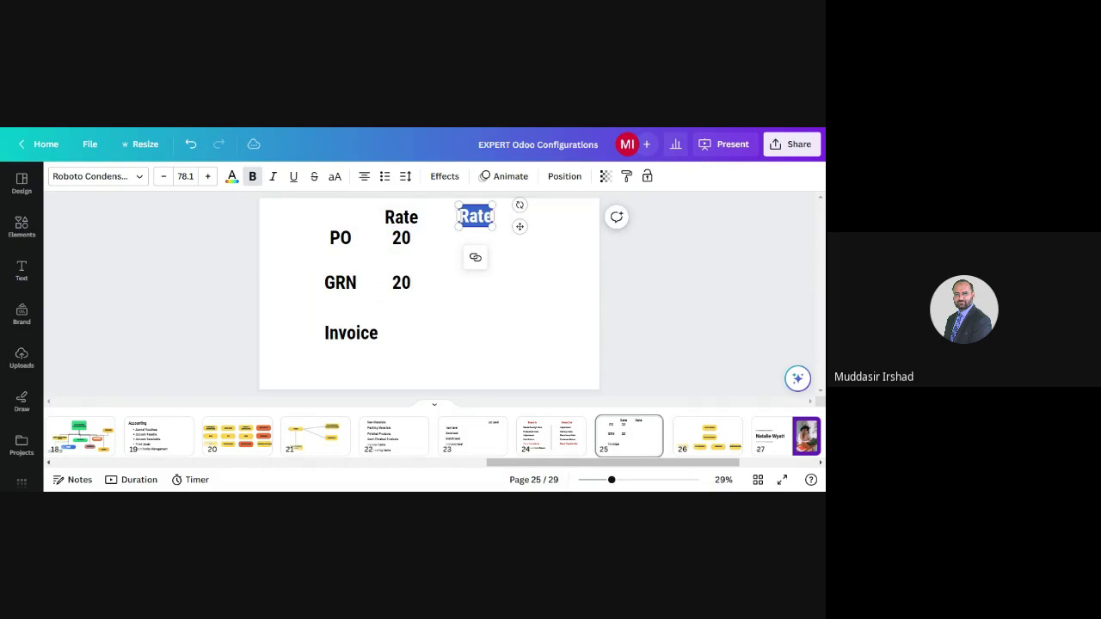
pyautogui.write('Qty')
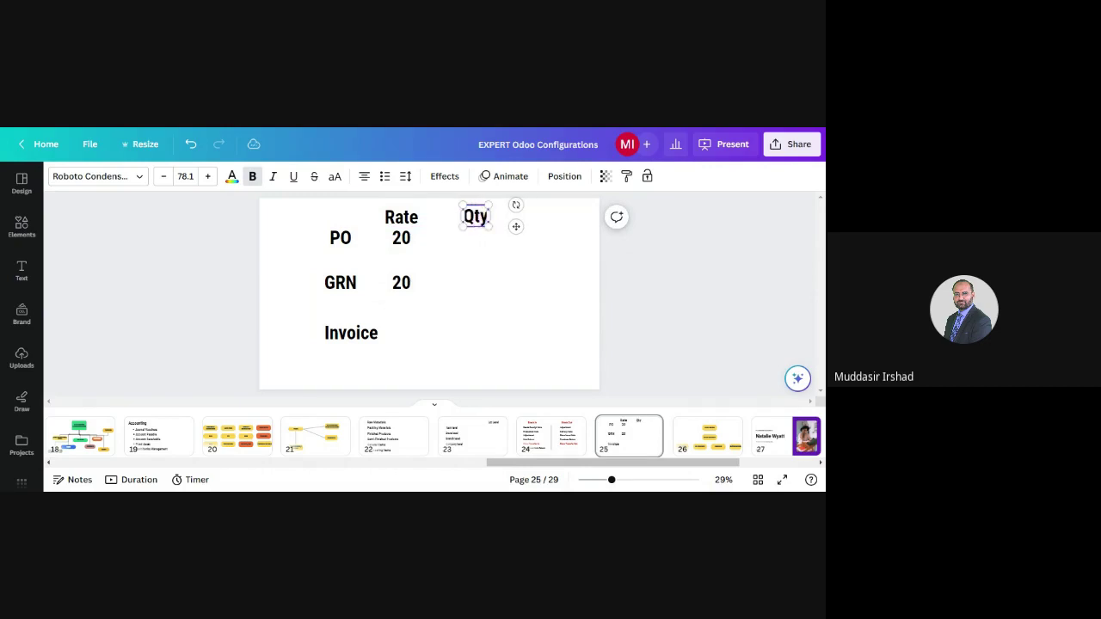
pyautogui.click(472, 291)
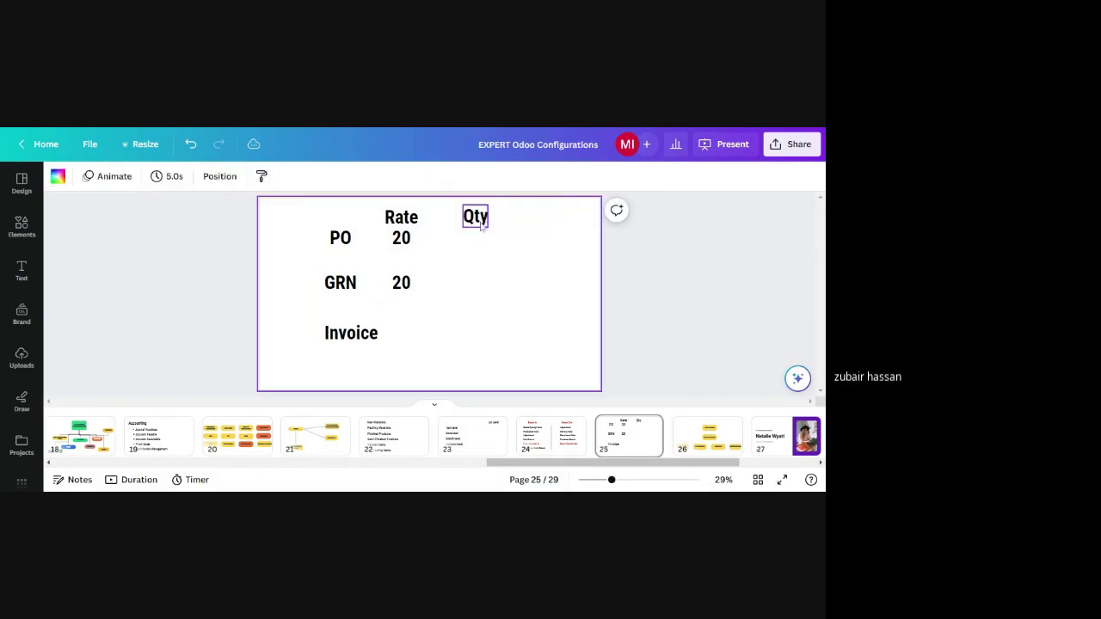
# - Copy the PO row's rate under the Qty heading and change the copy to a quantity of 100
pyautogui.click(414, 245)
pyautogui.hotkey('ctrl', 'd')
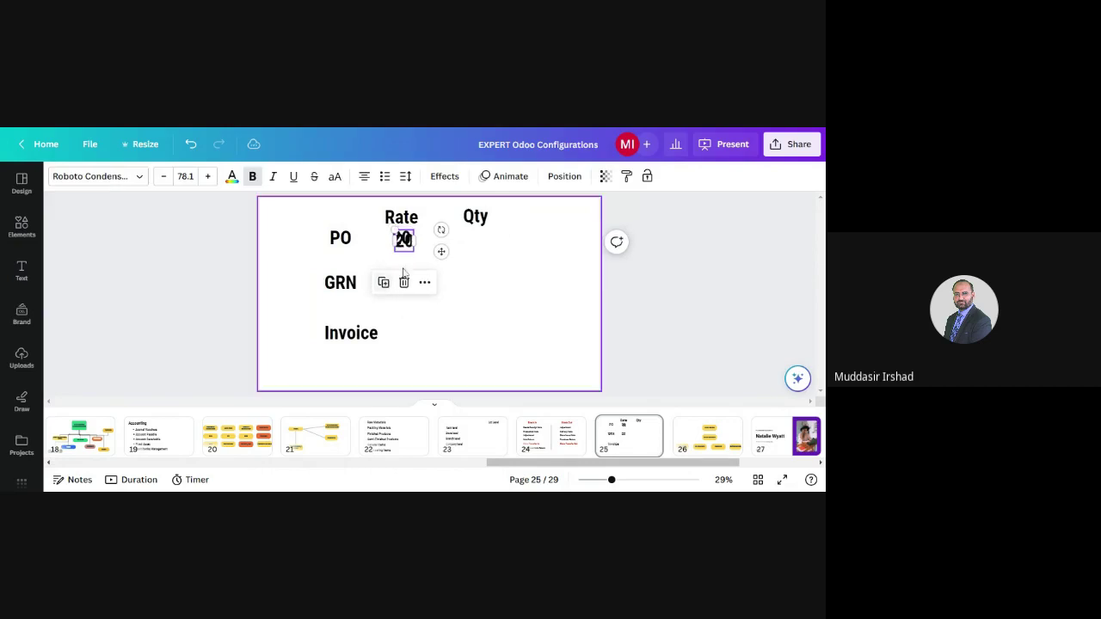
pyautogui.moveTo(408, 245); pyautogui.dragTo(479, 245)
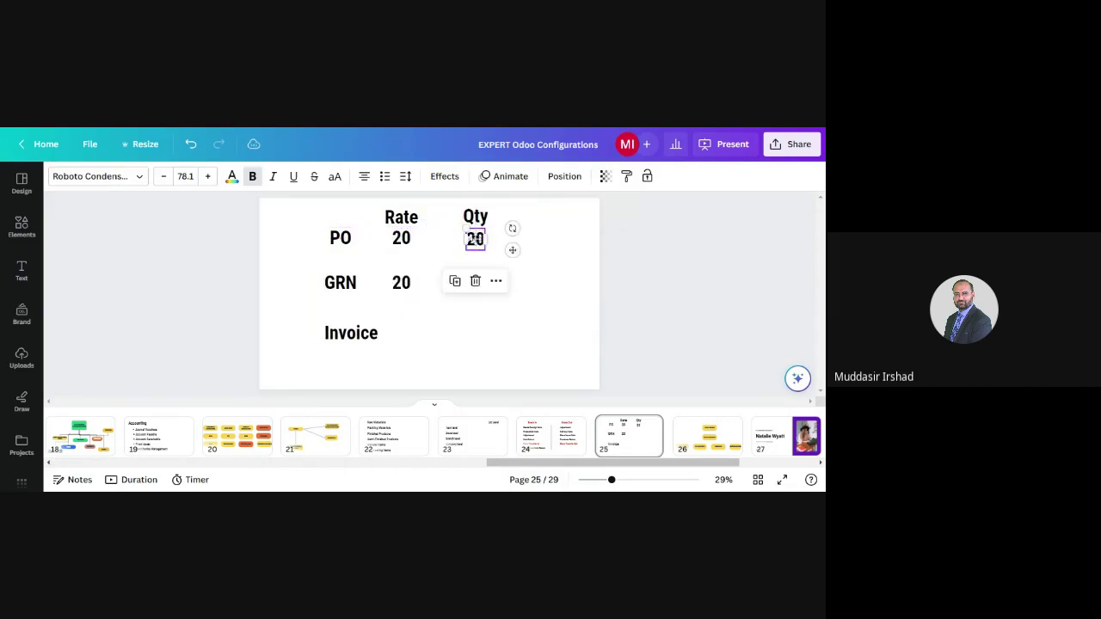
pyautogui.doubleClick(480, 242)
pyautogui.write('100')
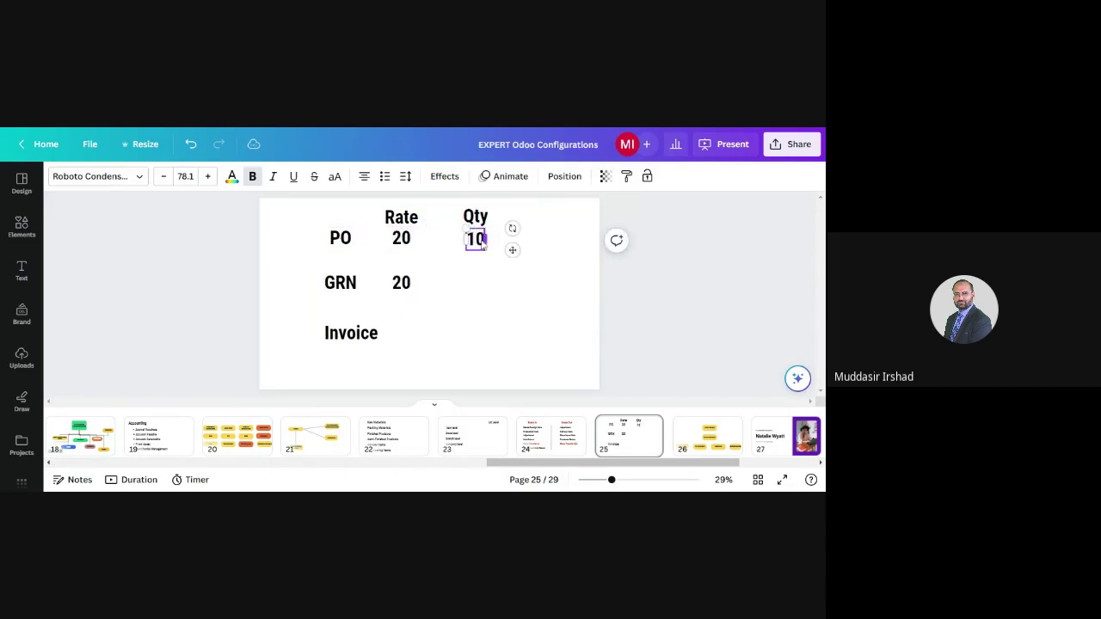
pyautogui.click(481, 274)
# - Copy the PO quantity down into the GRN row and change the copy to 30
pyautogui.click(477, 244)
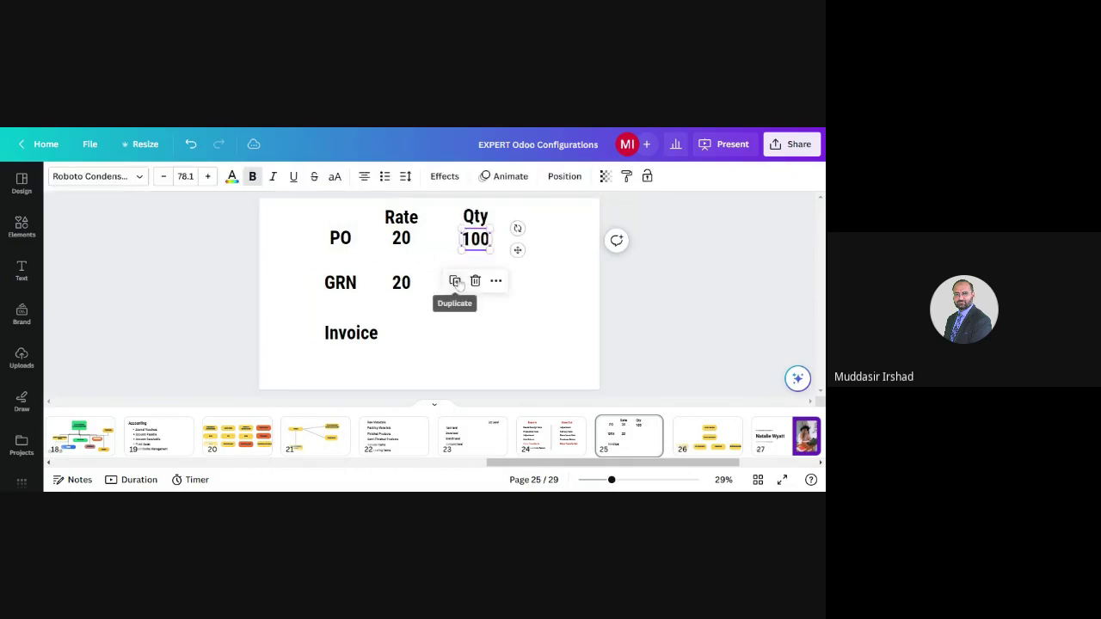
pyautogui.click(454, 283)
pyautogui.moveTo(477, 241); pyautogui.dragTo(479, 285)
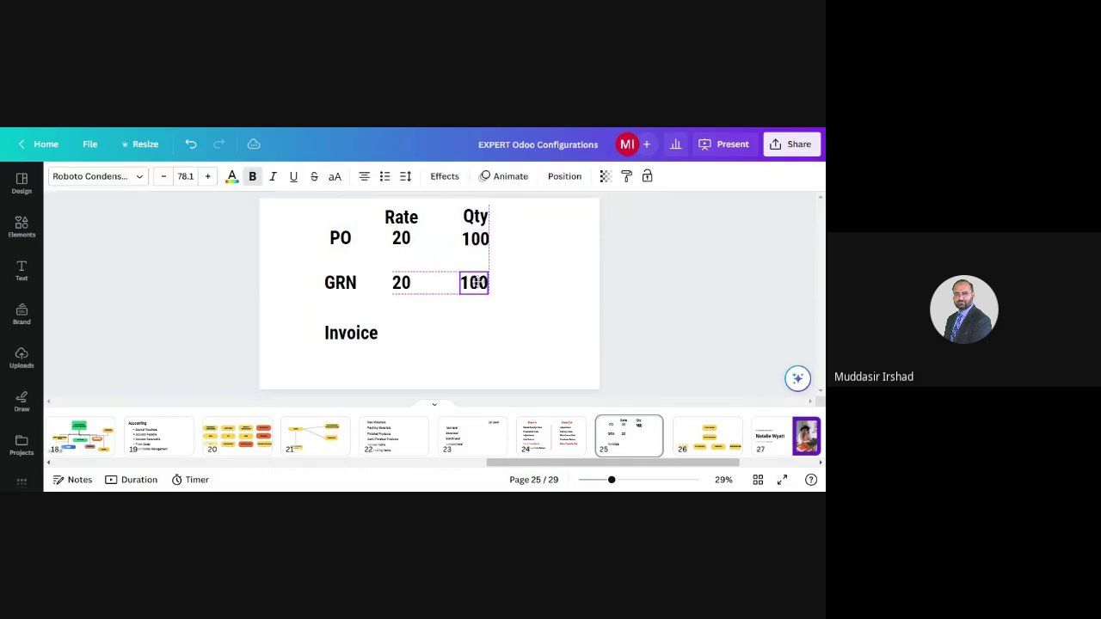
pyautogui.doubleClick(478, 284)
pyautogui.write('30')
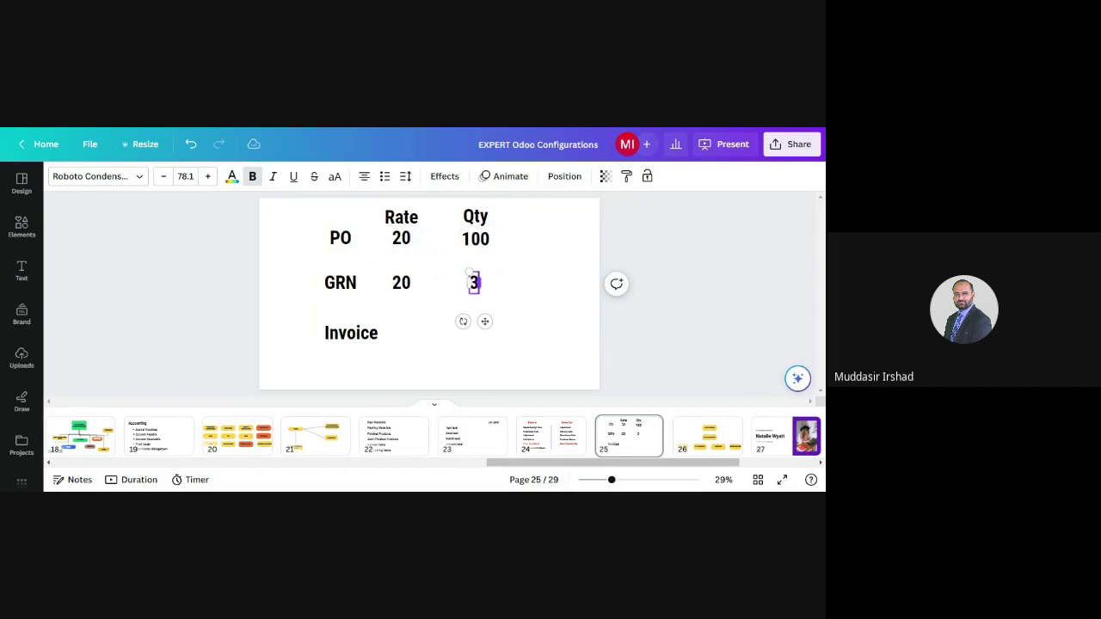
pyautogui.click(507, 292)
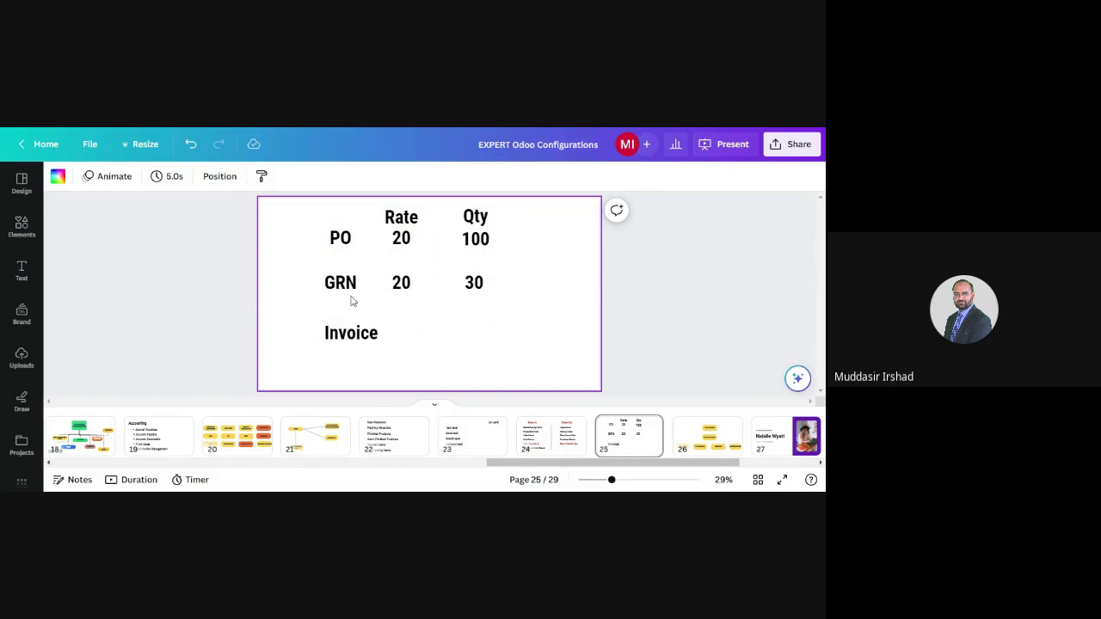
# - Move the Invoice label up closer to the GRN row, keeping it left-aligned with GRN
pyautogui.moveTo(343, 307); pyautogui.dragTo(504, 293)
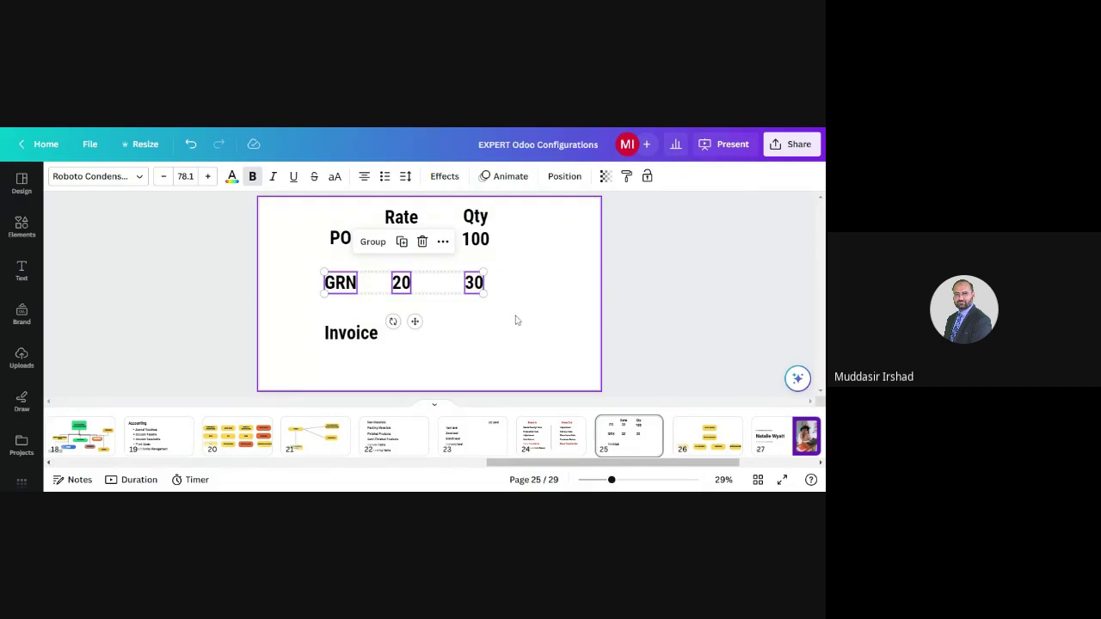
pyautogui.click(516, 321)
pyautogui.moveTo(349, 333); pyautogui.dragTo(344, 319)
pyautogui.click(447, 311)
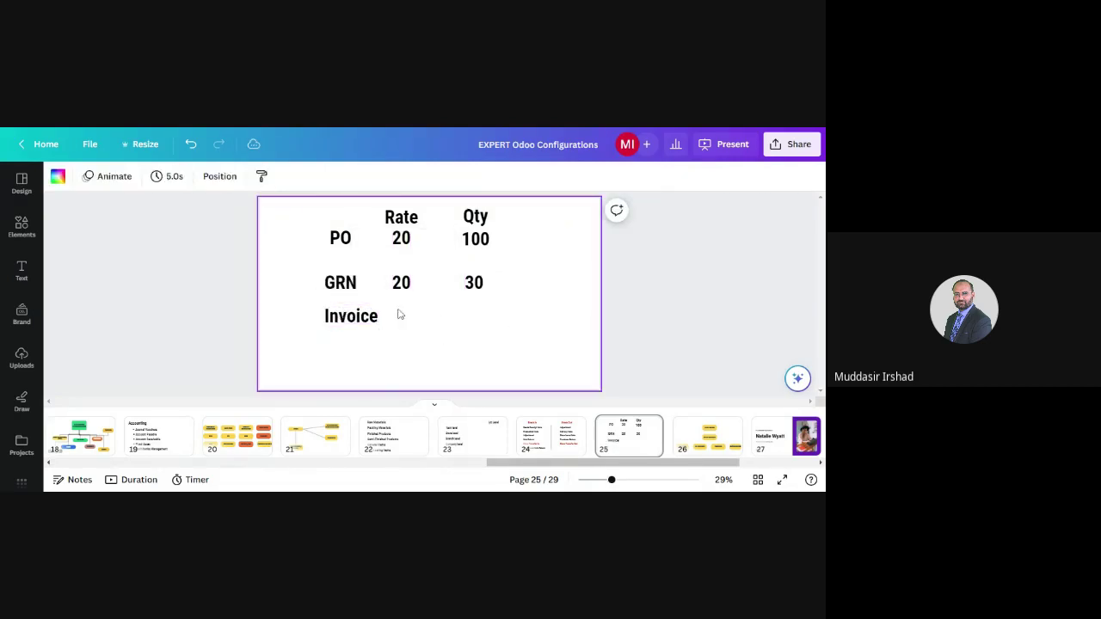
# - Place a duplicate of the GRN label beyond the quantity in the GRN row and expand page 25 into a whiteboard
pyautogui.click(344, 290)
pyautogui.click(319, 242)
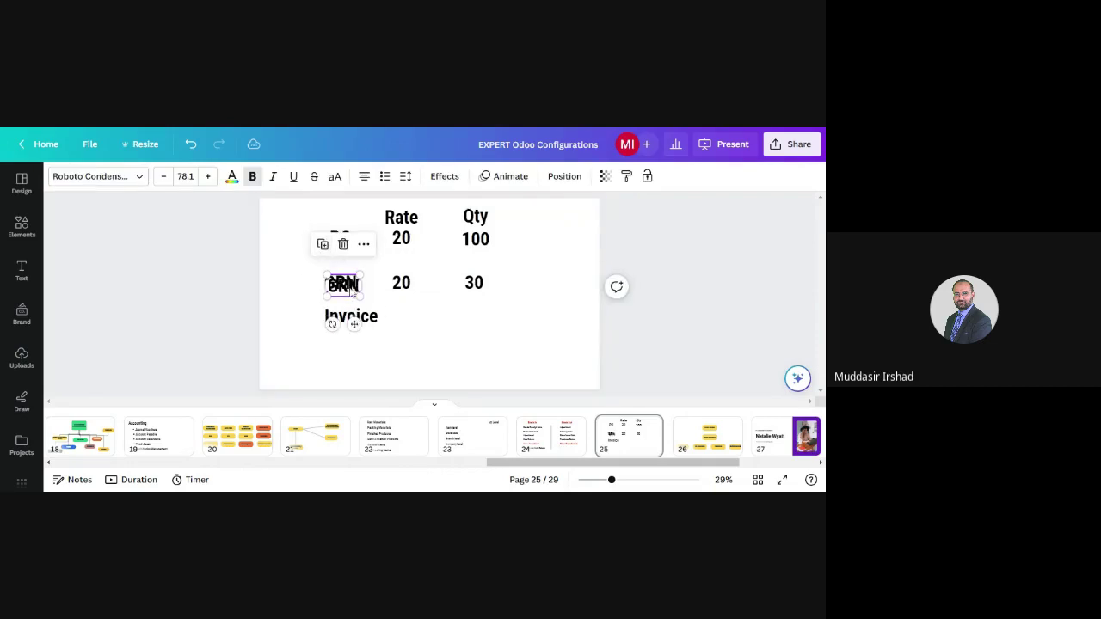
pyautogui.moveTo(344, 289); pyautogui.dragTo(540, 281)
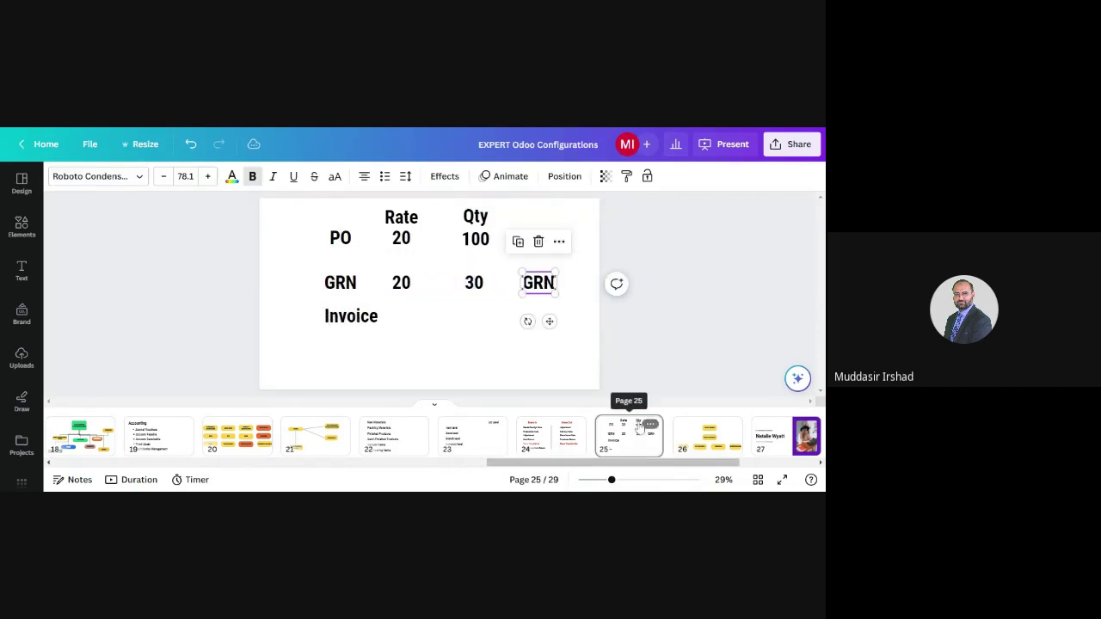
pyautogui.click(651, 425)
pyautogui.click(713, 336)
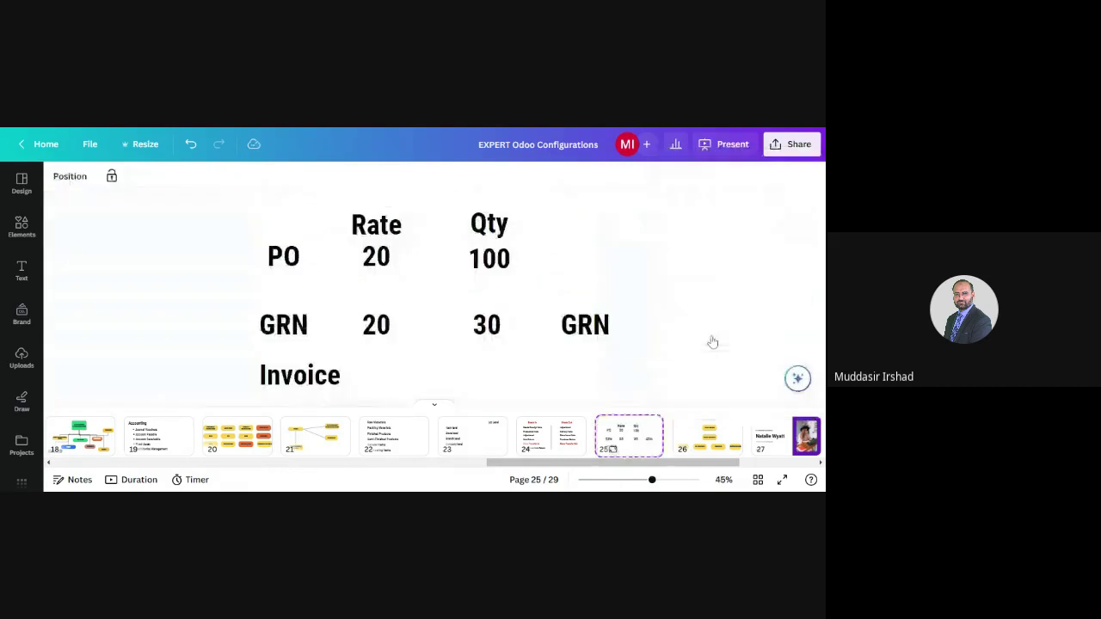
# - Change the duplicated GRN label to "Inventory Dr." and move it farther right, in line with the GRN row and clear of the quantity
pyautogui.click(605, 328)
pyautogui.doubleClick(598, 319)
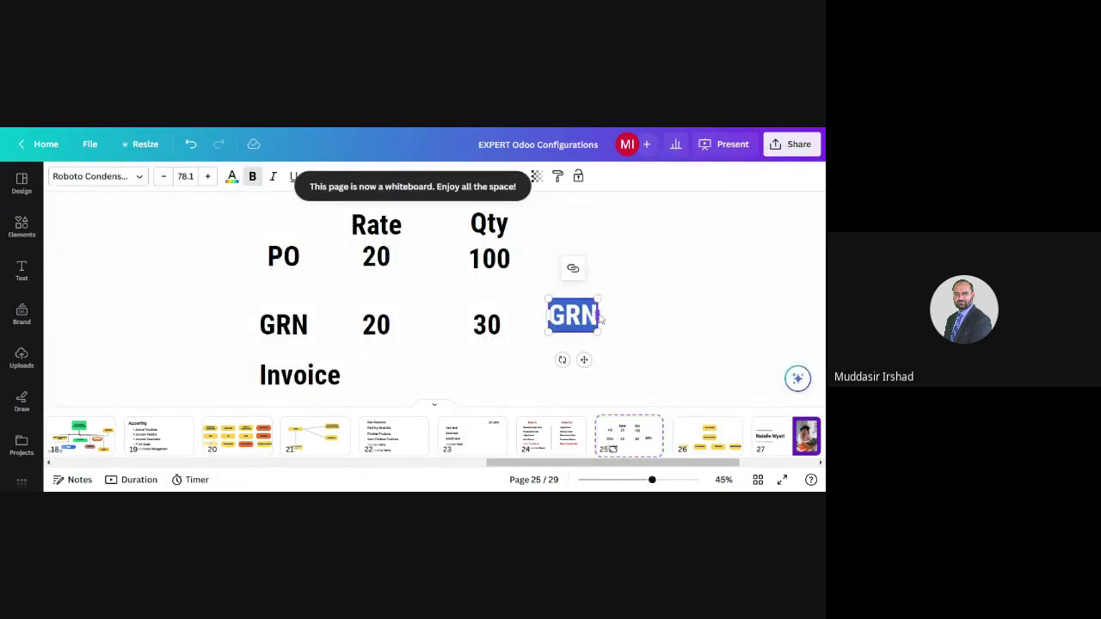
pyautogui.write('Inveoty')
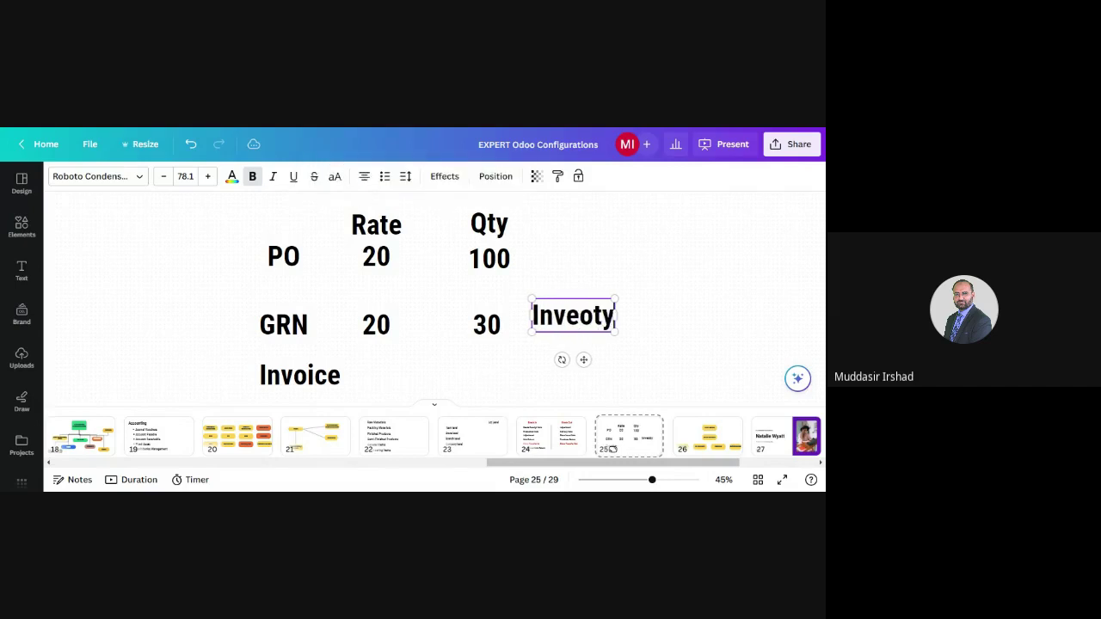
pyautogui.press('BackSpace')
pyautogui.press('BackSpace')
pyautogui.press('BackSpace')
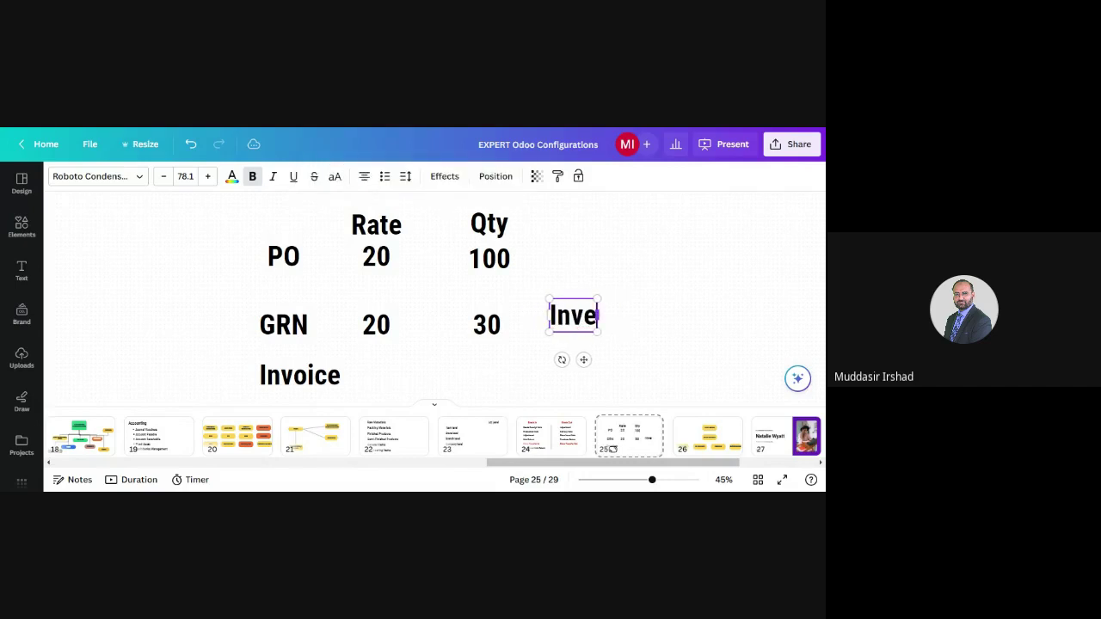
pyautogui.write('ntory D')
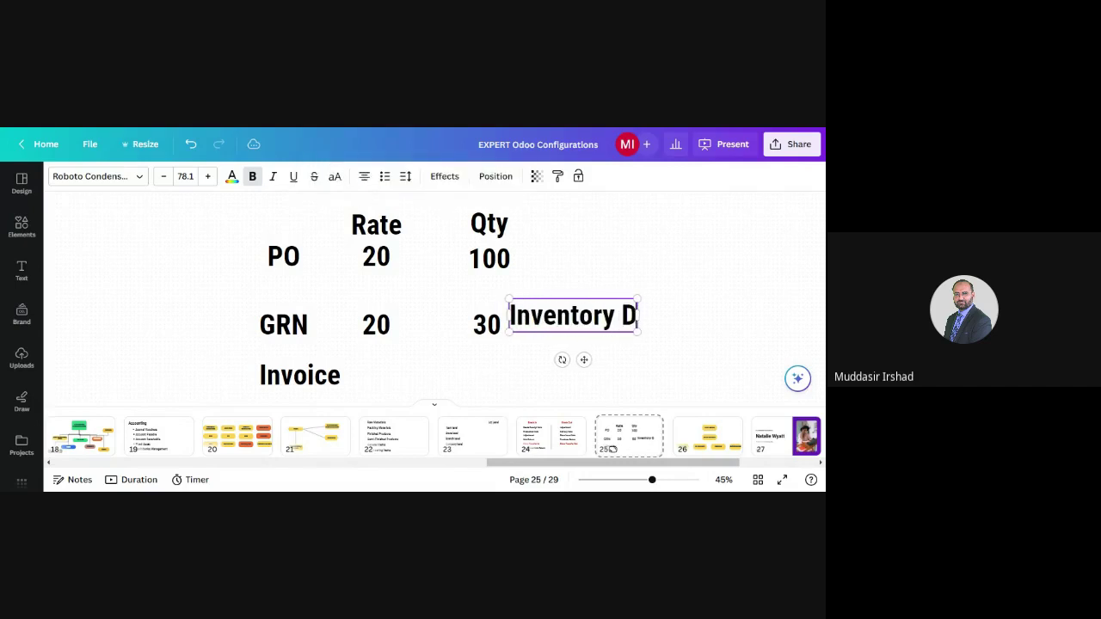
pyautogui.write('r.')
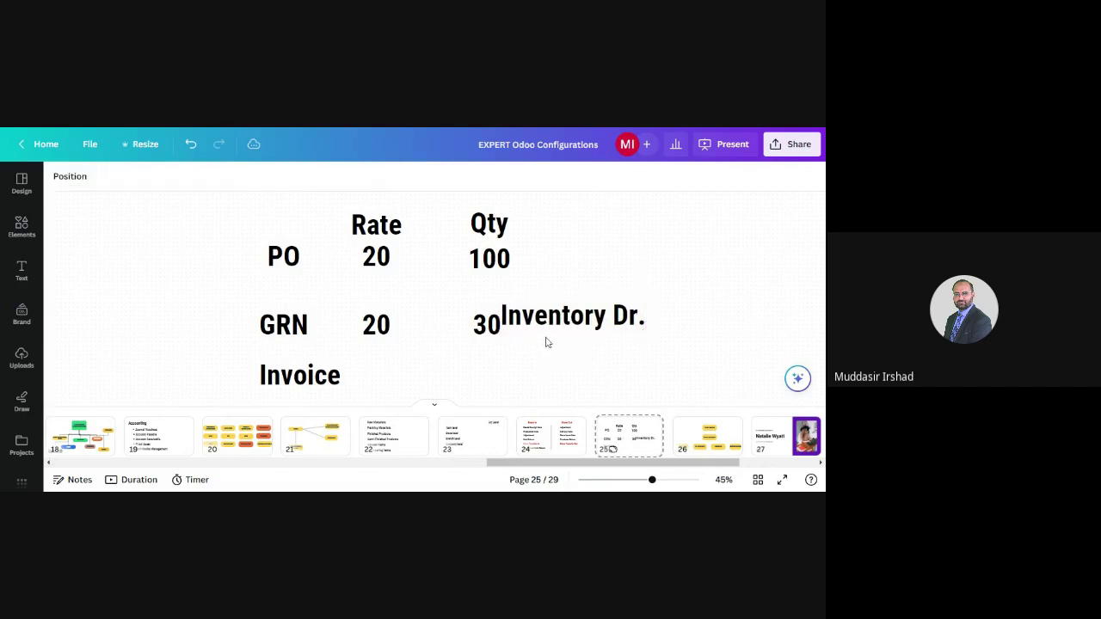
pyautogui.moveTo(566, 322); pyautogui.dragTo(639, 338)
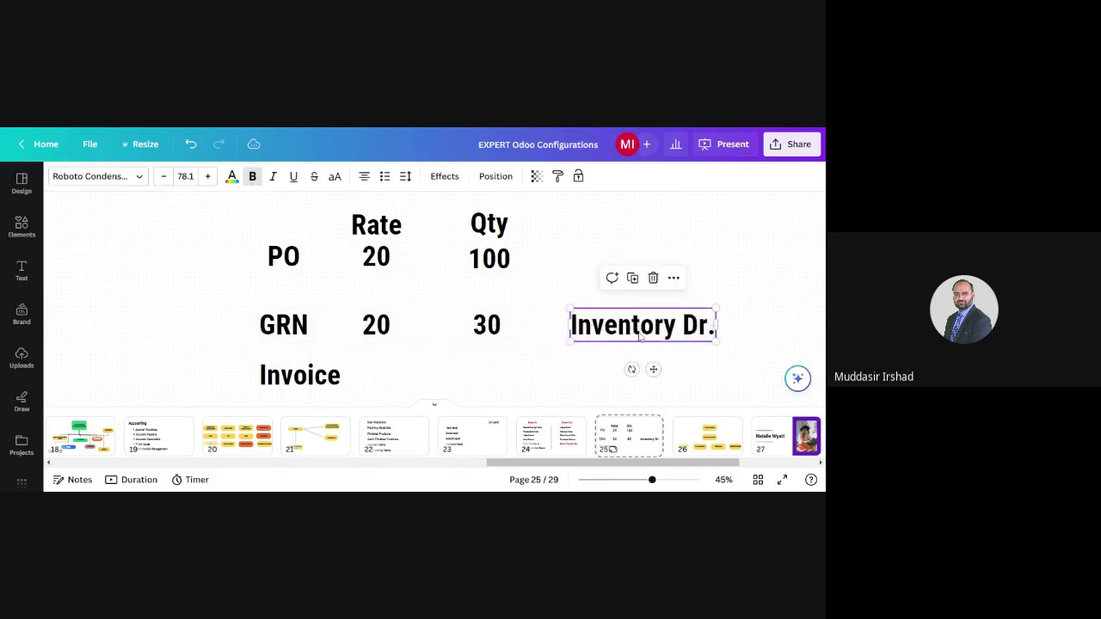
# - Duplicate the "Inventory Dr." entry, place the copy slightly indented beneath it and change its text to "Interim Inventory Ac"
pyautogui.scroll(-2, 658, 327)
pyautogui.scroll(1, 658, 325)
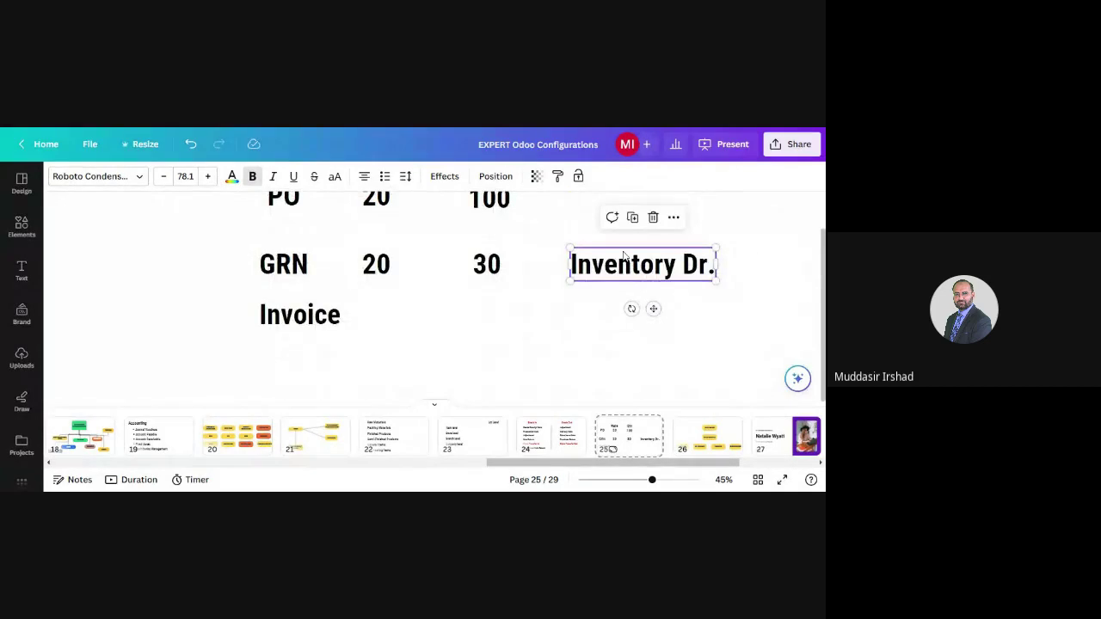
pyautogui.click(633, 218)
pyautogui.moveTo(652, 267); pyautogui.dragTo(703, 299)
pyautogui.doubleClick(704, 300)
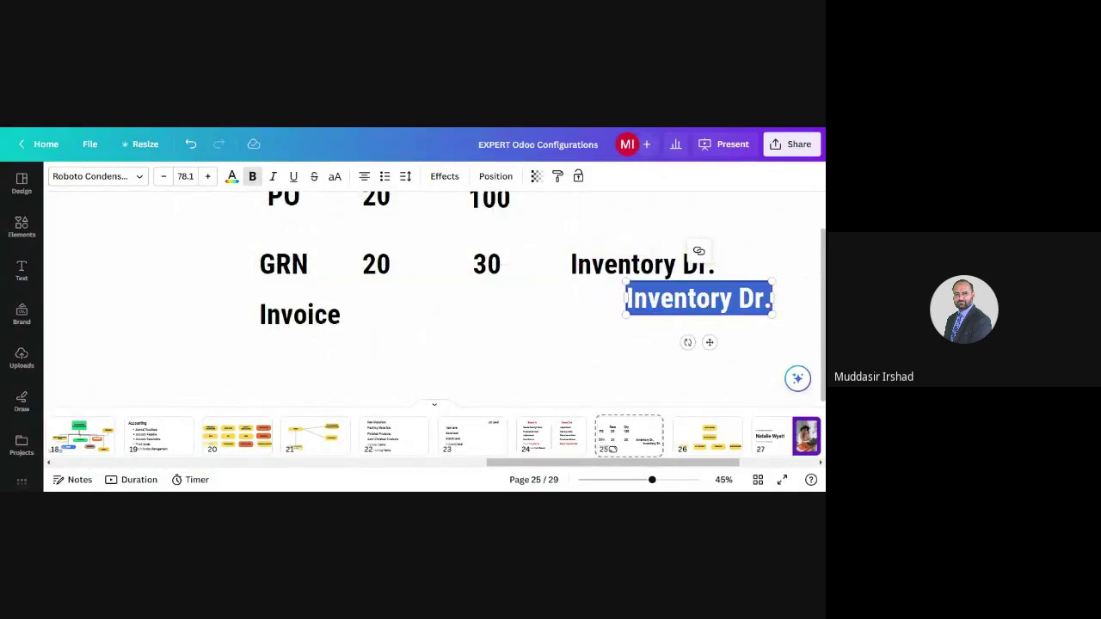
pyautogui.write('Interm')
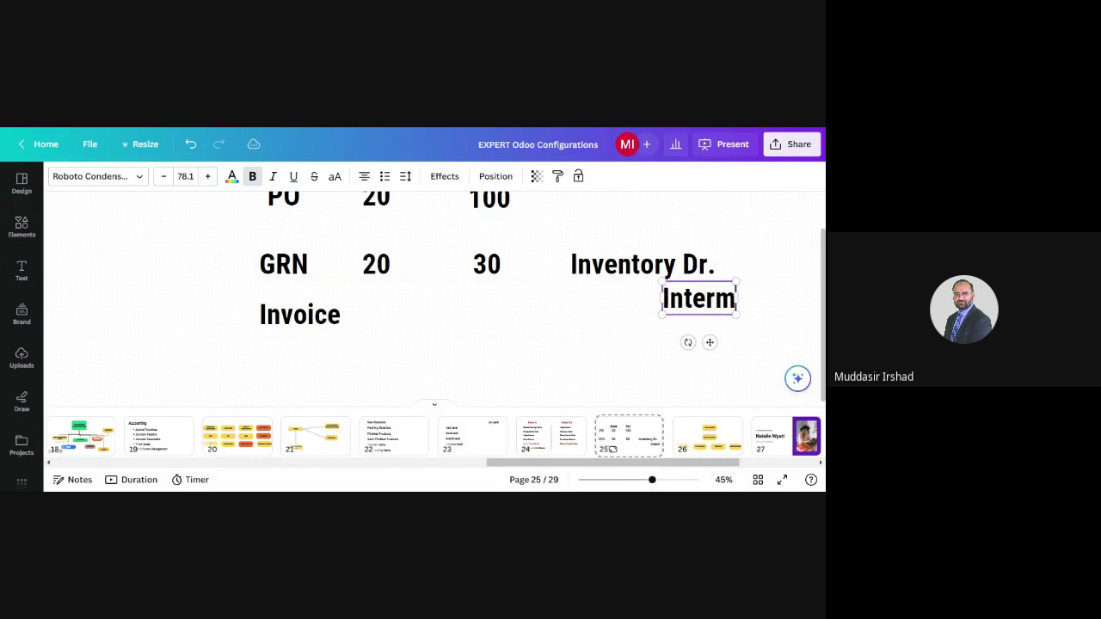
pyautogui.write(' Inveotry')
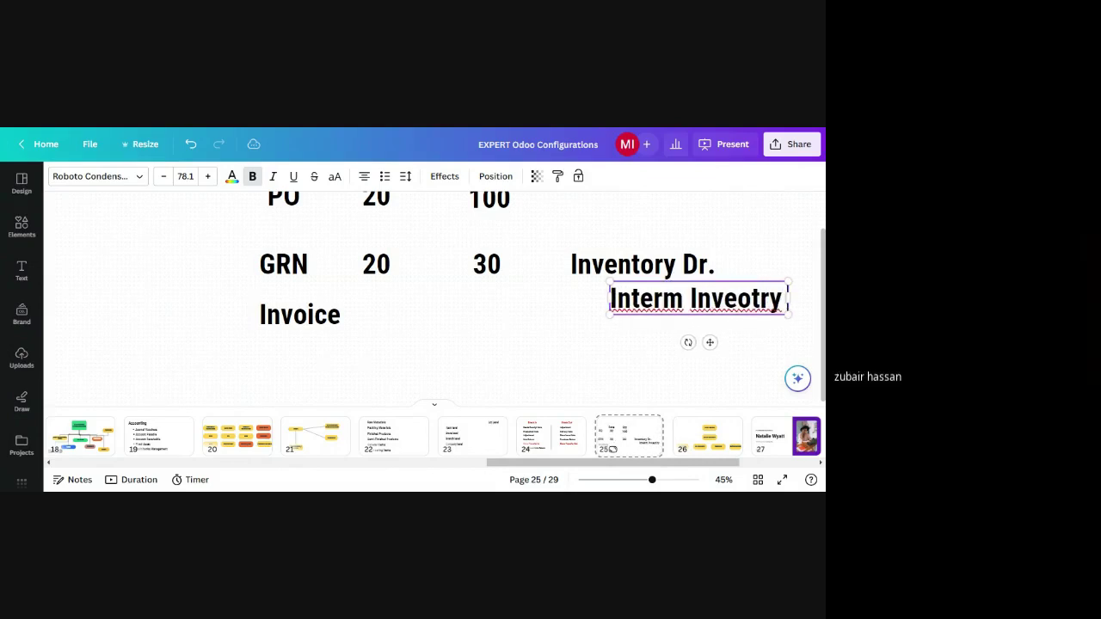
pyautogui.write(' Ac')
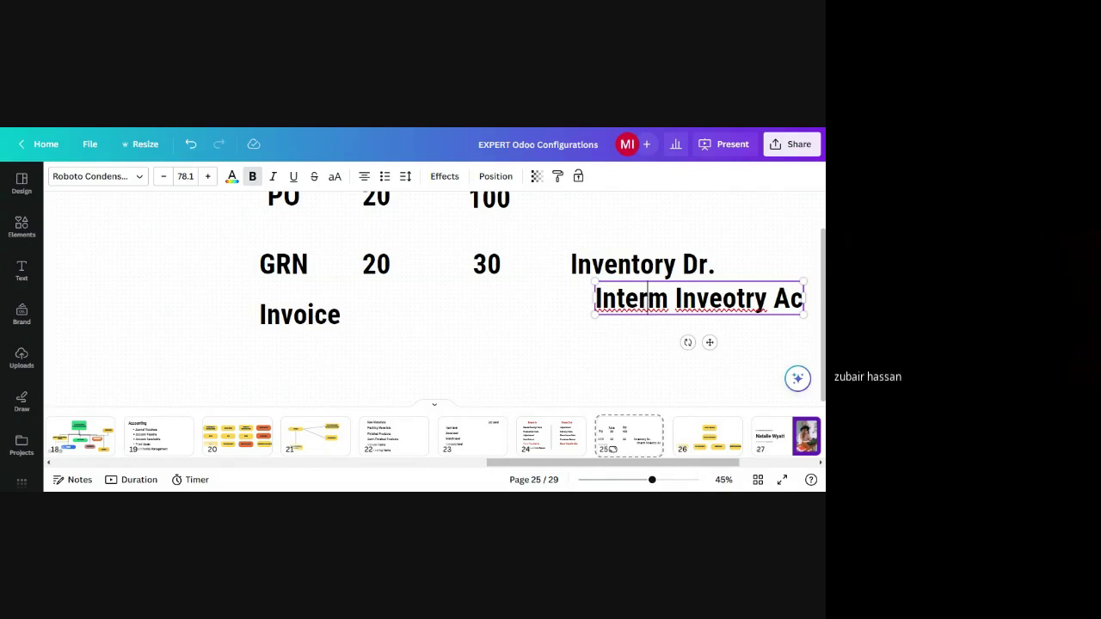
pyautogui.doubleClick(631, 299)
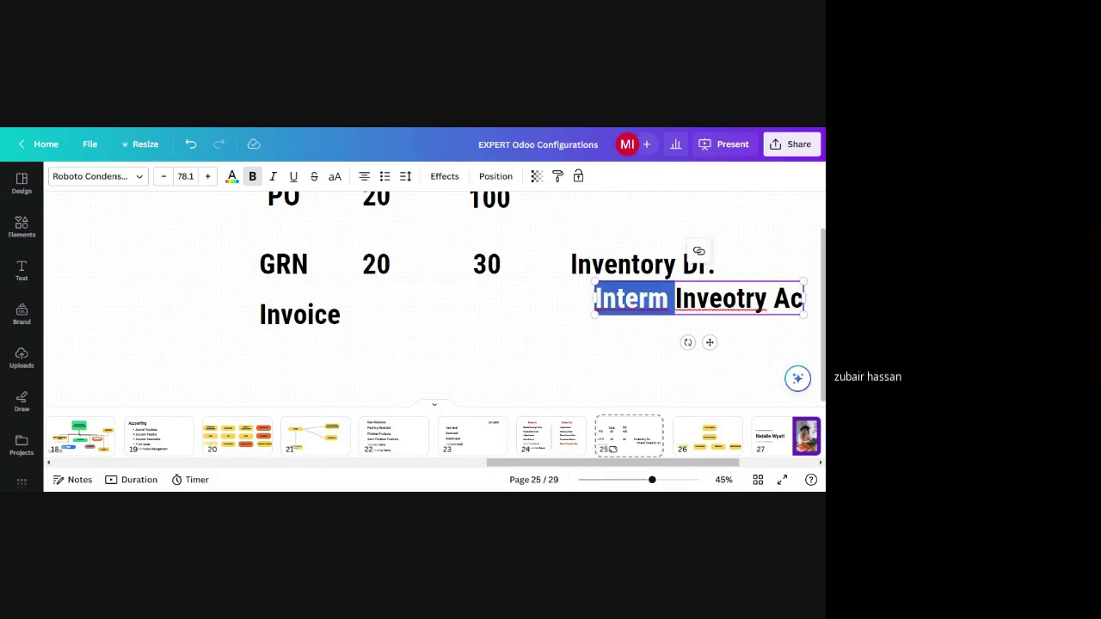
pyautogui.write('Interim')
pyautogui.doubleClick(728, 301)
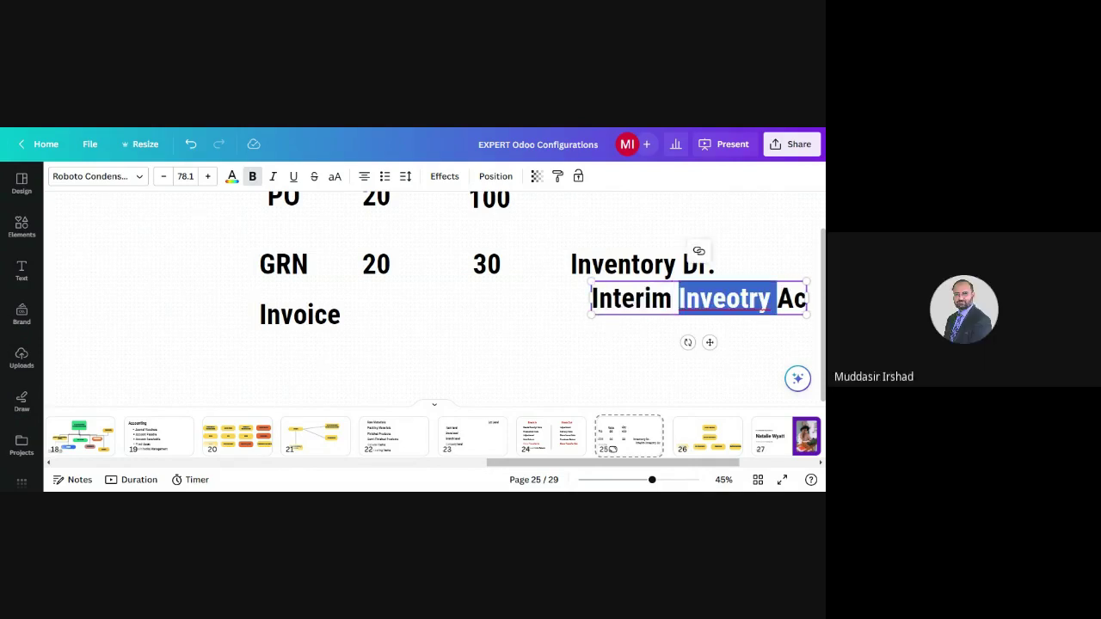
pyautogui.write('Inventory')
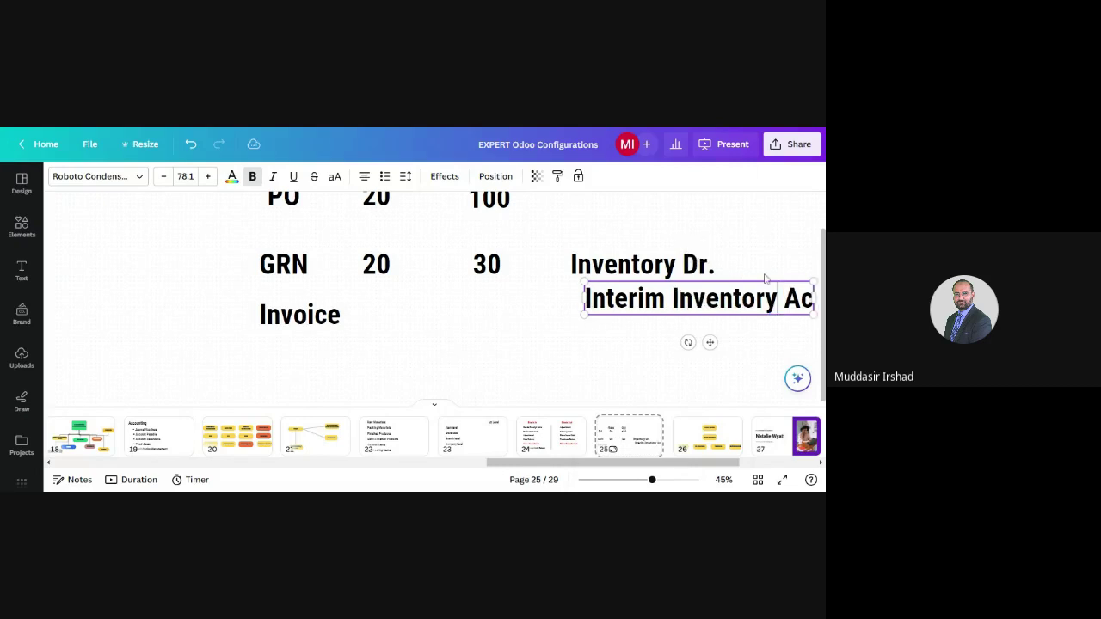
# - Nudge the "Interim Inventory Ac" entry closer to "Inventory Dr." and remove the bold formatting from both entries
pyautogui.moveTo(634, 302); pyautogui.dragTo(638, 302)
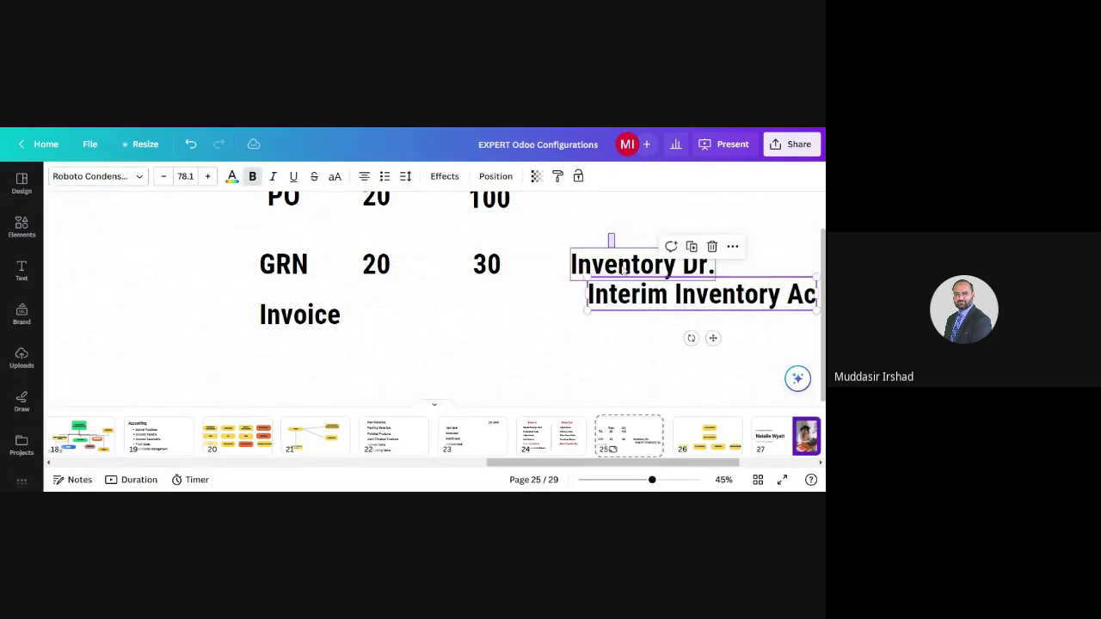
pyautogui.keyDown('shift'); pyautogui.click(623, 269); pyautogui.keyUp('shift')
pyautogui.click(253, 176)
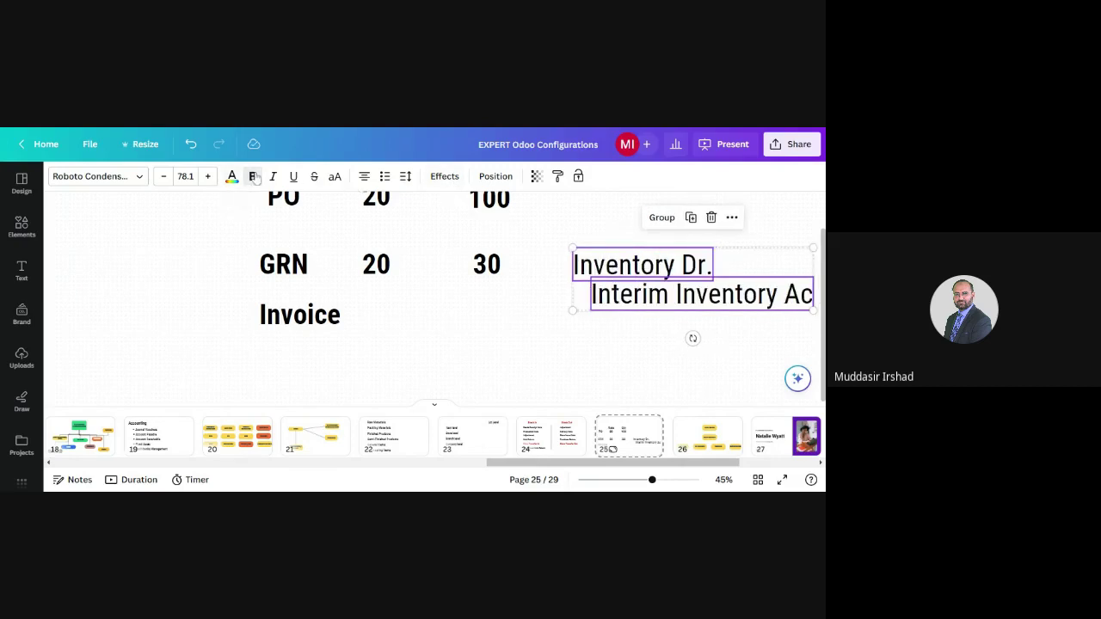
# - Duplicate the "Interim Inventory Ac" entry and place the copy below the Invoice row, under the Rate and Qty columns
pyautogui.moveTo(612, 300); pyautogui.dragTo(615, 302)
pyautogui.click(689, 250)
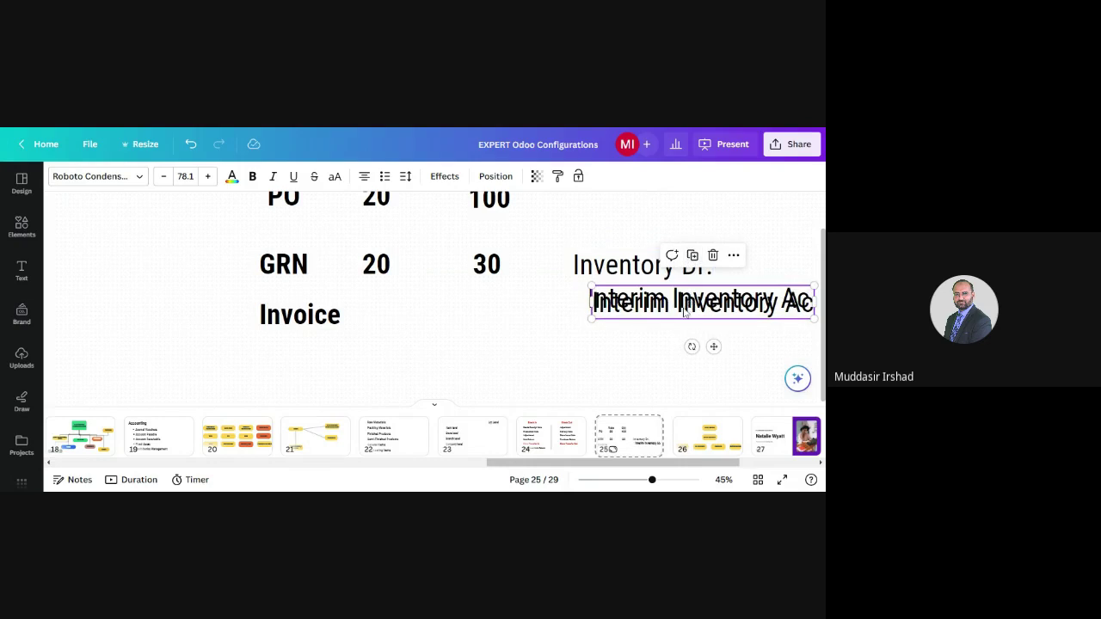
pyautogui.moveTo(688, 310); pyautogui.dragTo(450, 363)
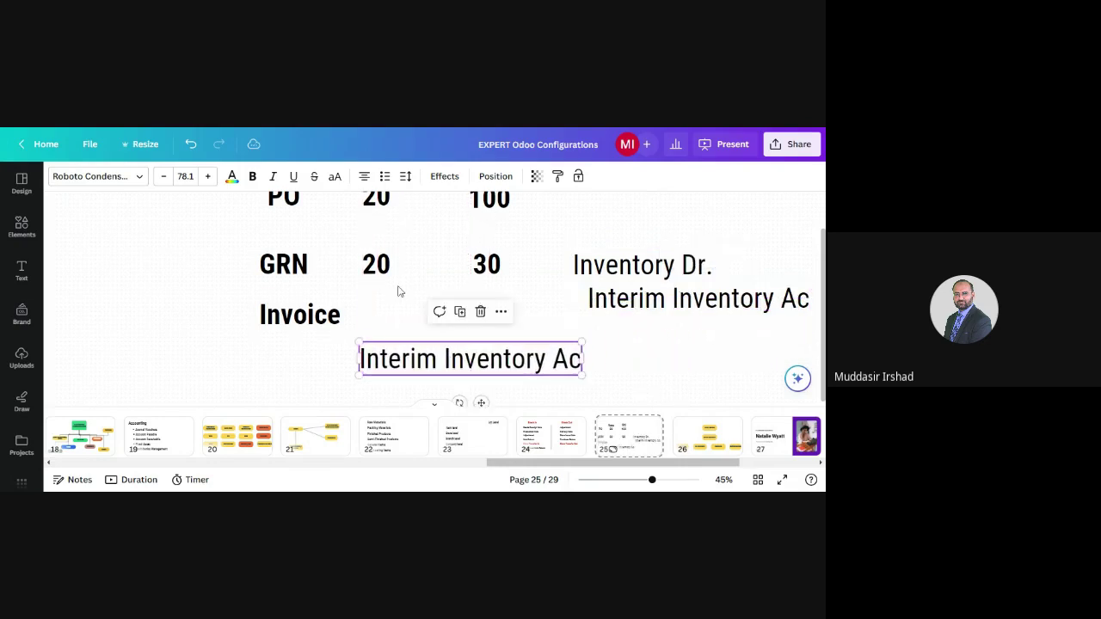
# - Copy the GRN row's rate down into the Invoice row and change the copy to 25
pyautogui.click(383, 270)
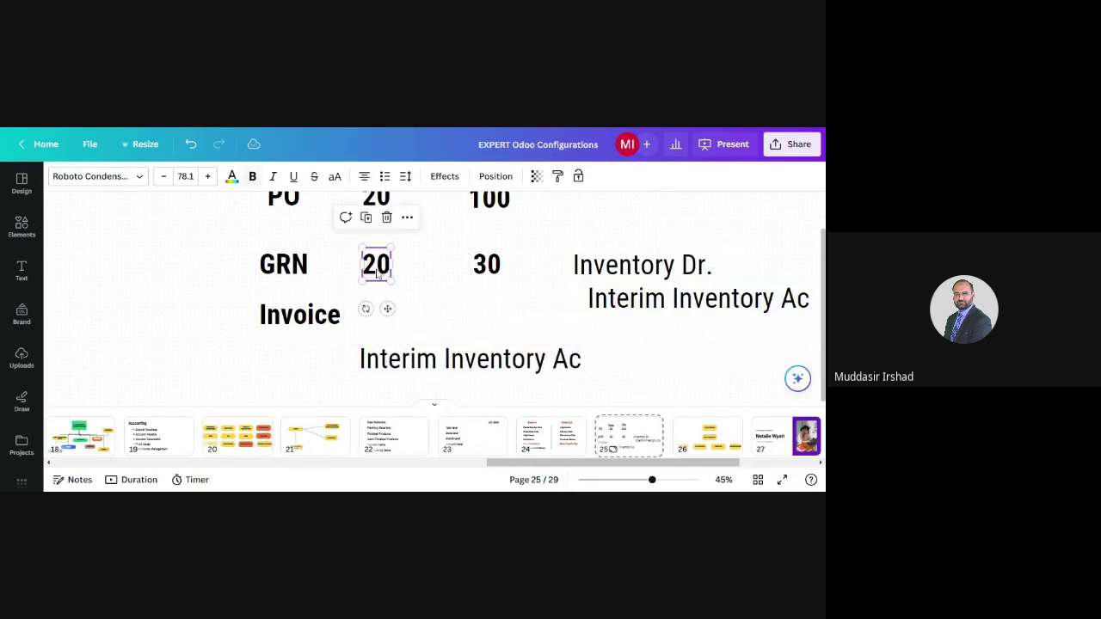
pyautogui.click(366, 217)
pyautogui.moveTo(376, 262); pyautogui.dragTo(379, 308)
pyautogui.doubleClick(376, 309)
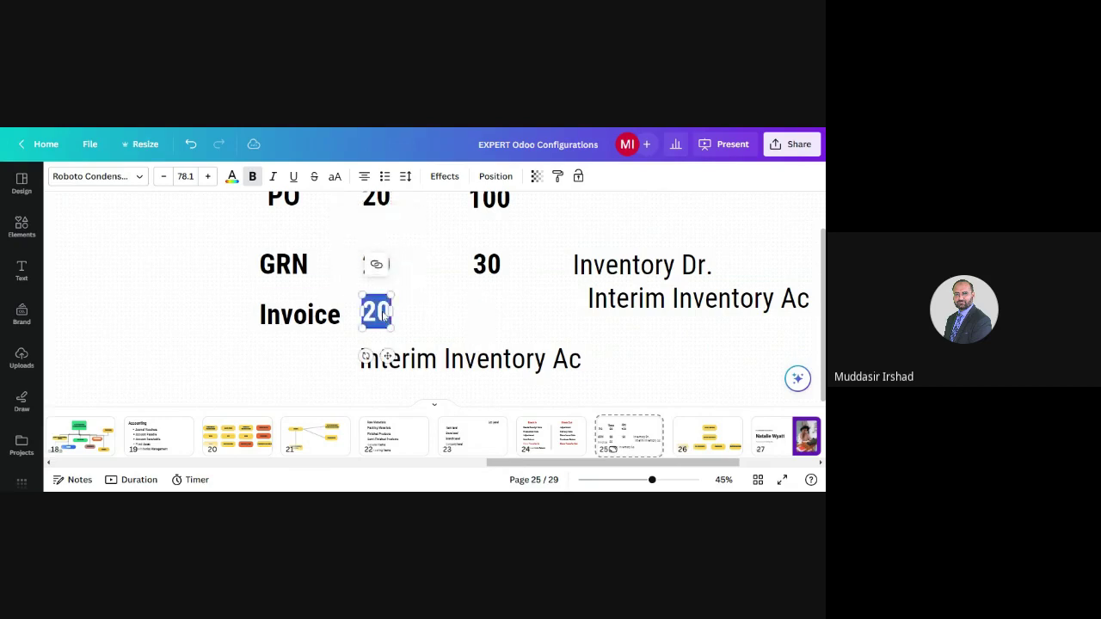
pyautogui.click(376, 311)
pyautogui.hotkey('ctrl', 'a')
pyautogui.write('25')
# - Copy the GRN row's quantity down into the Invoice row and change the copy to 10
pyautogui.click(486, 265)
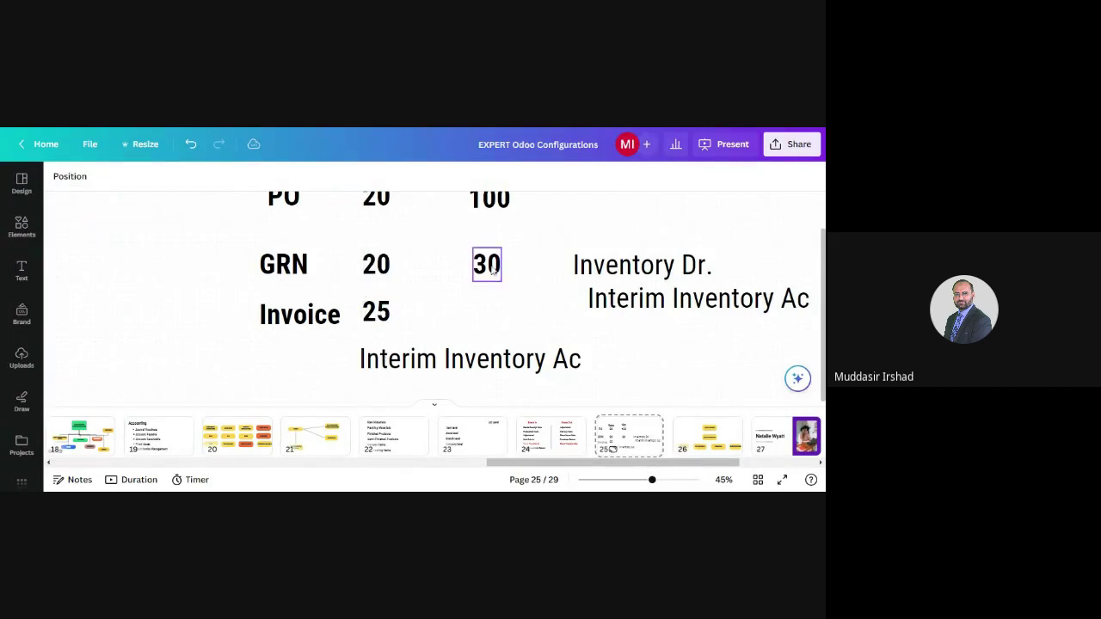
pyautogui.click(476, 216)
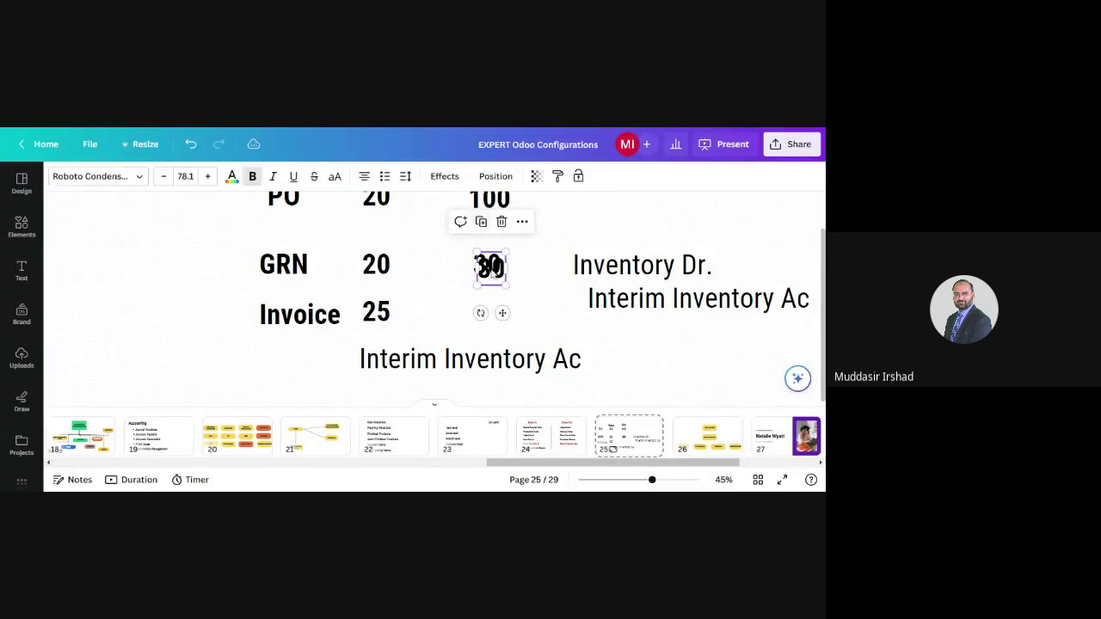
pyautogui.moveTo(487, 267); pyautogui.dragTo(487, 314)
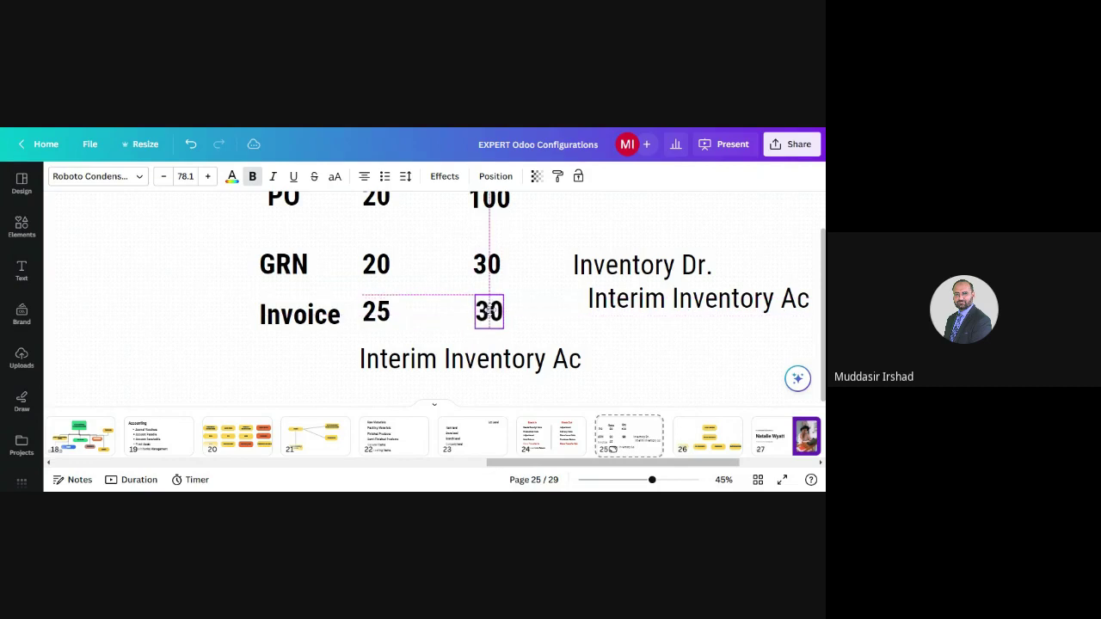
pyautogui.doubleClick(488, 313)
pyautogui.write('10')
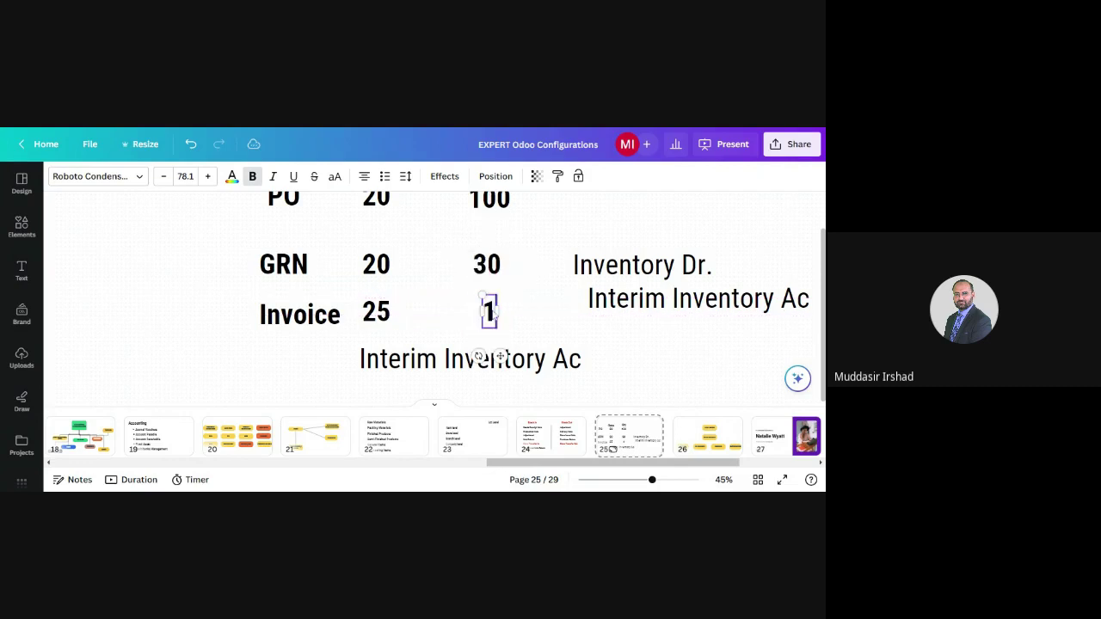